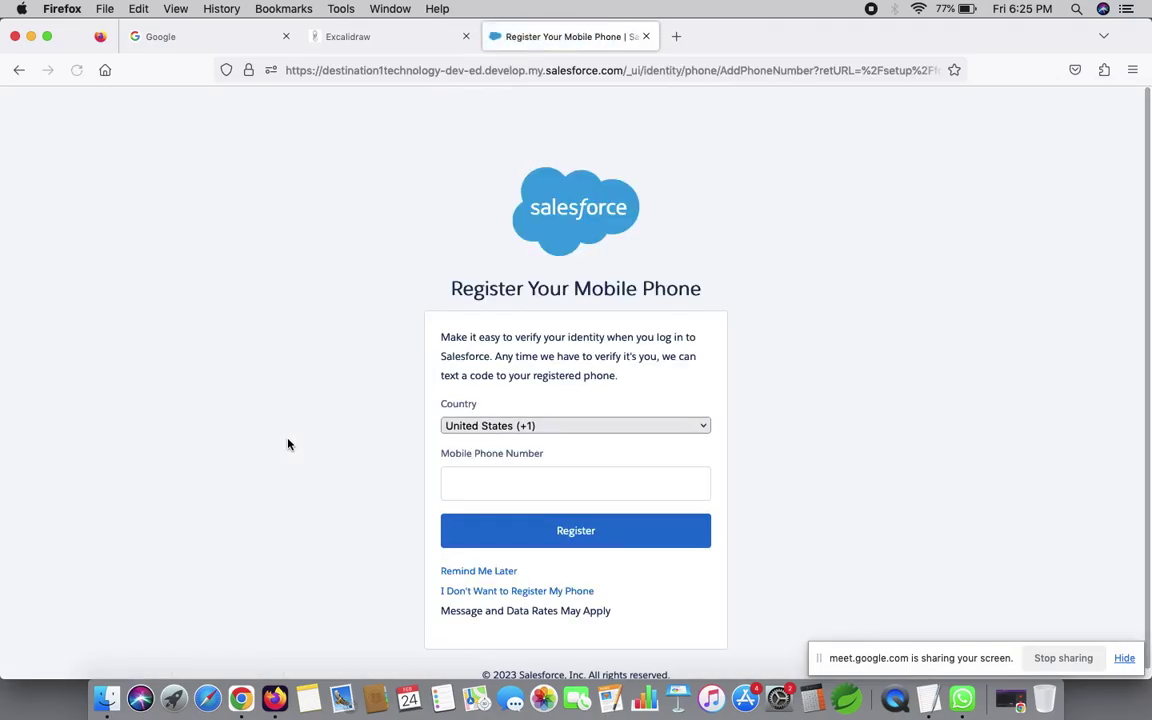
- Postpone the mobile phone registration and open the Setup area
click(474, 572)
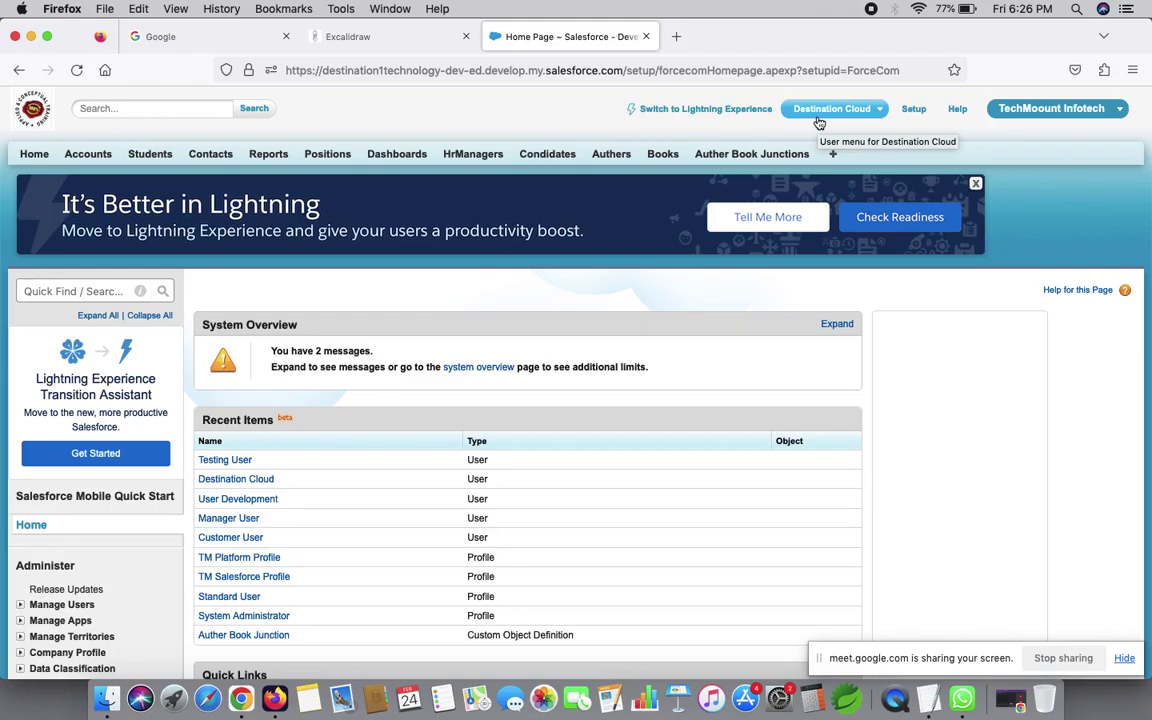
click(913, 111)
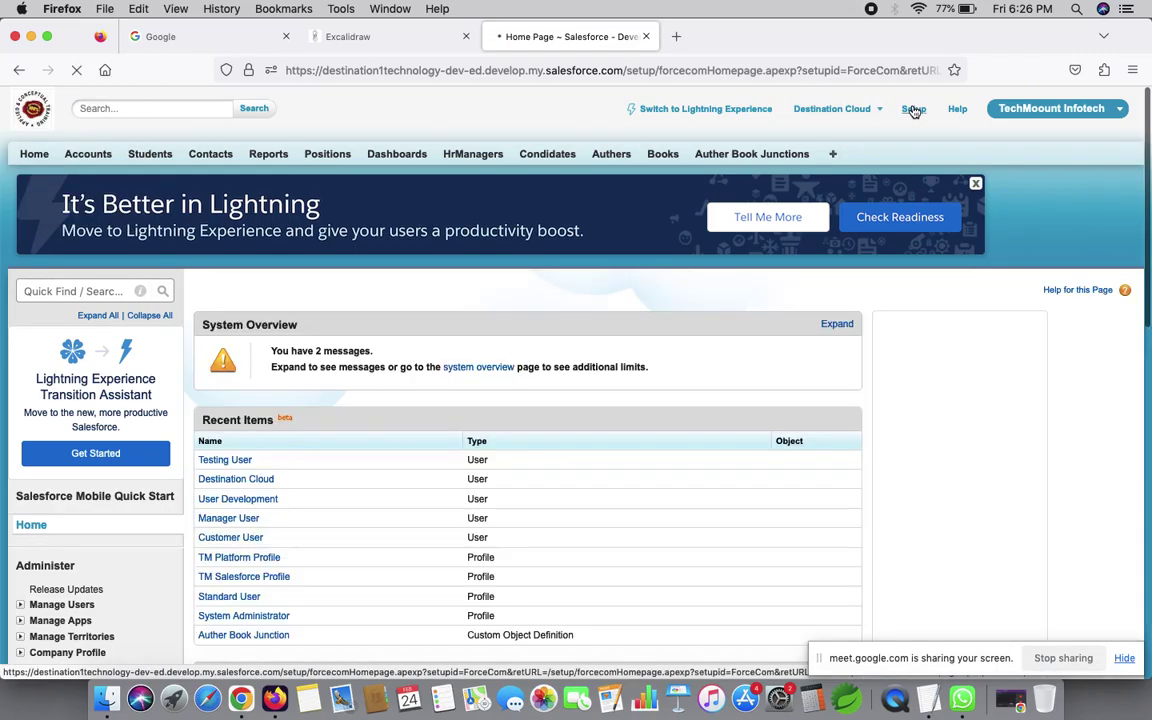
- Expand Security Controls in the Administer section and open its Sharing Settings page
scroll(587, 205, down, 2)
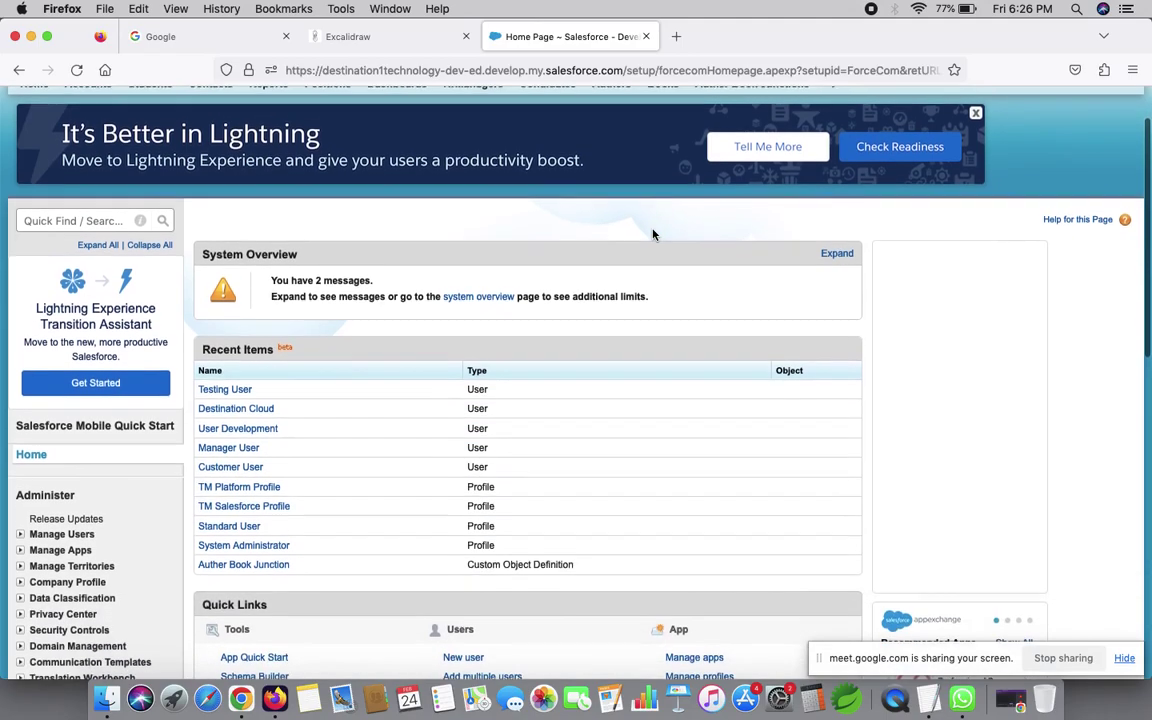
scroll(250, 399, down, 3)
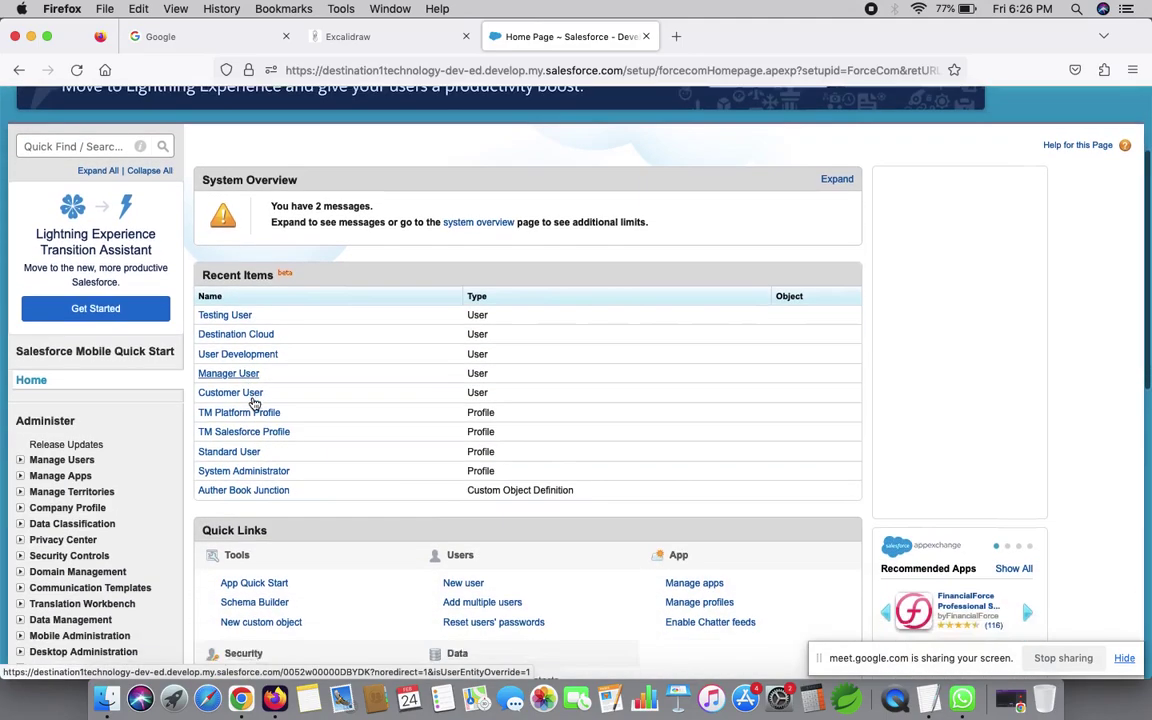
scroll(254, 402, up, 2)
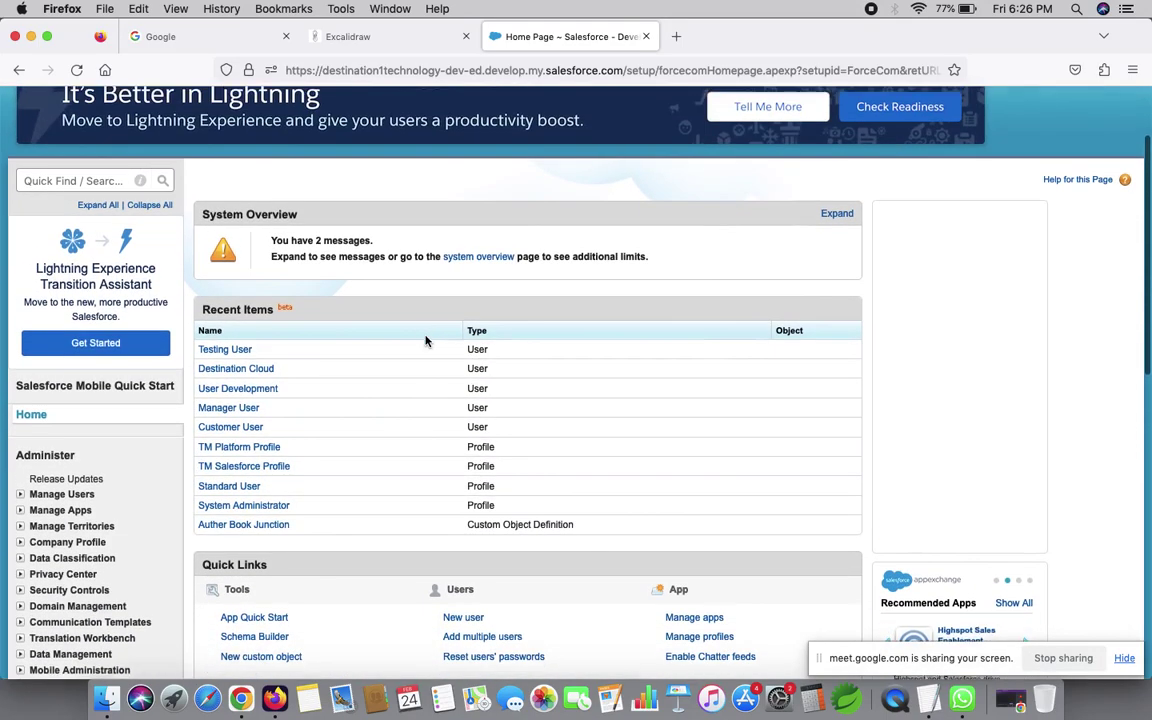
scroll(116, 463, down, 2)
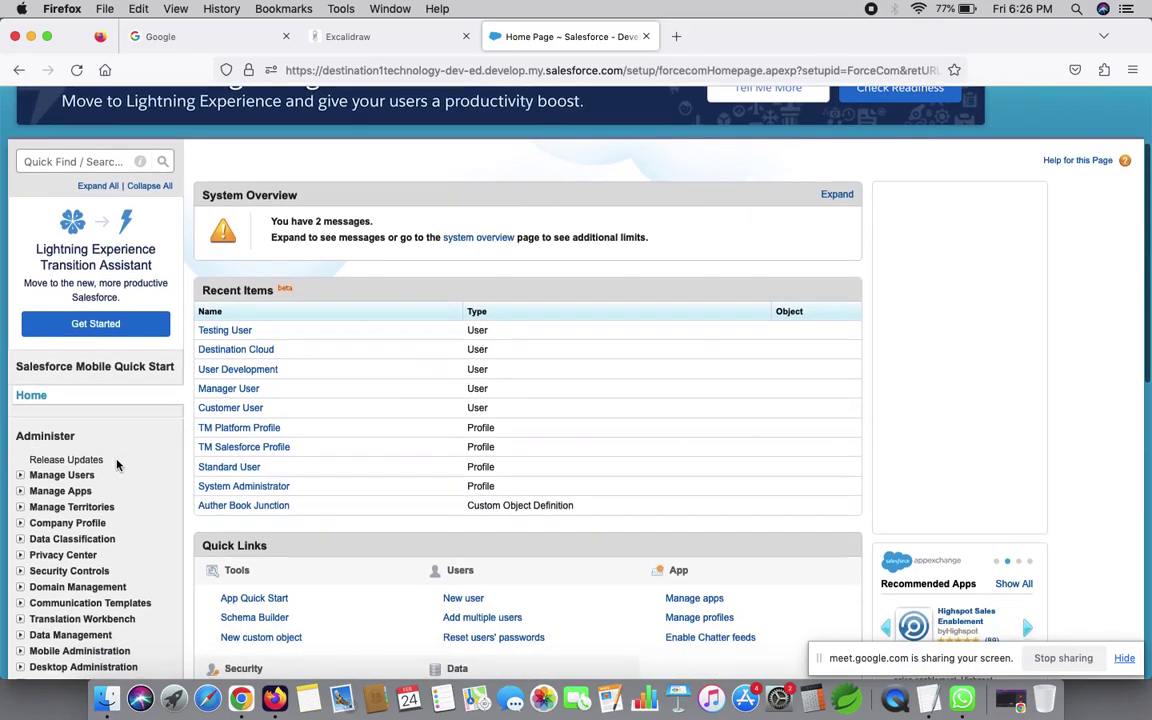
scroll(116, 463, down, 1)
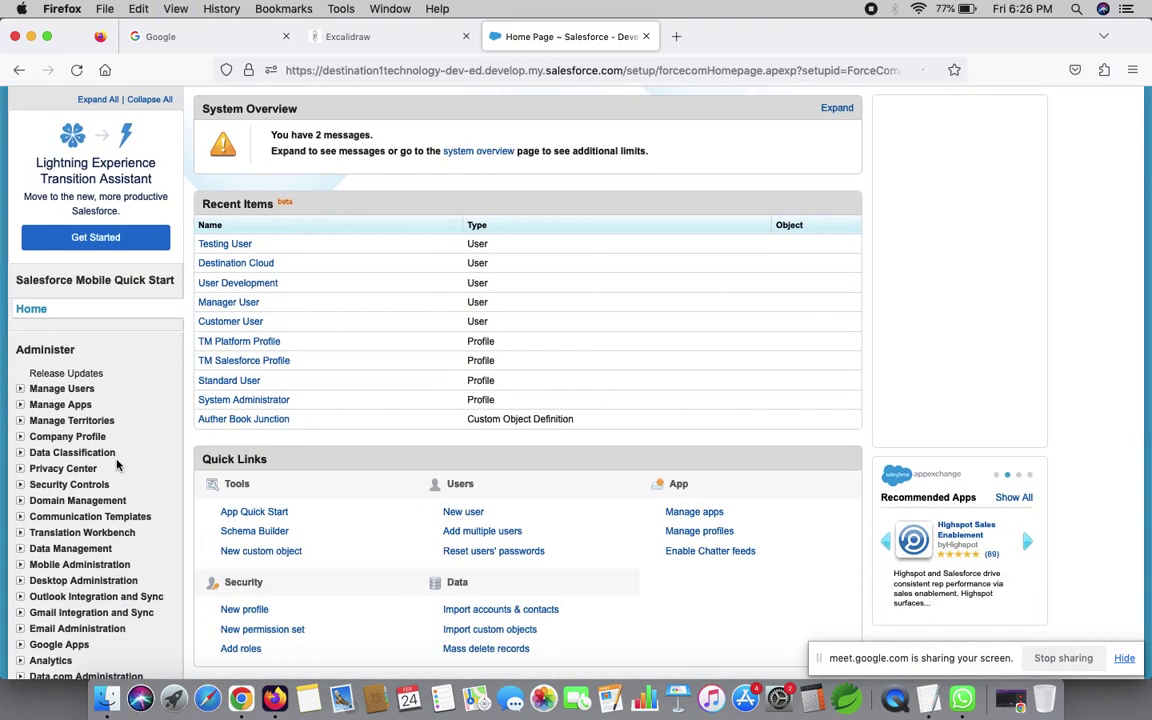
key(super+minus)
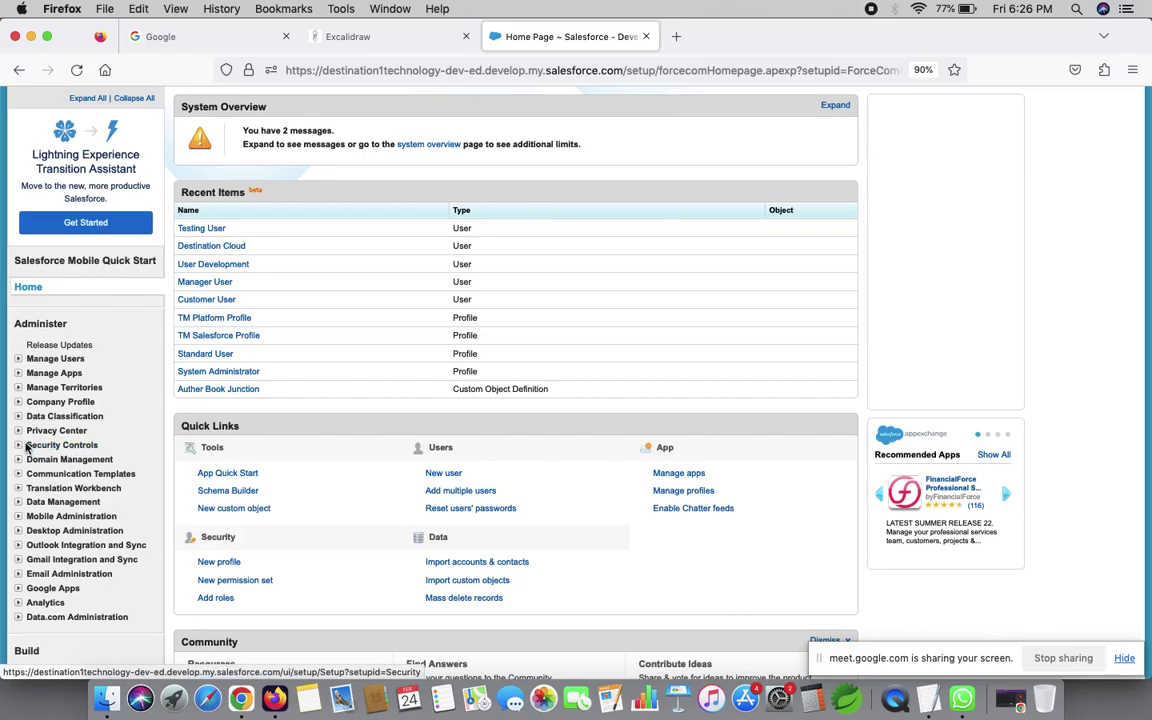
click(19, 446)
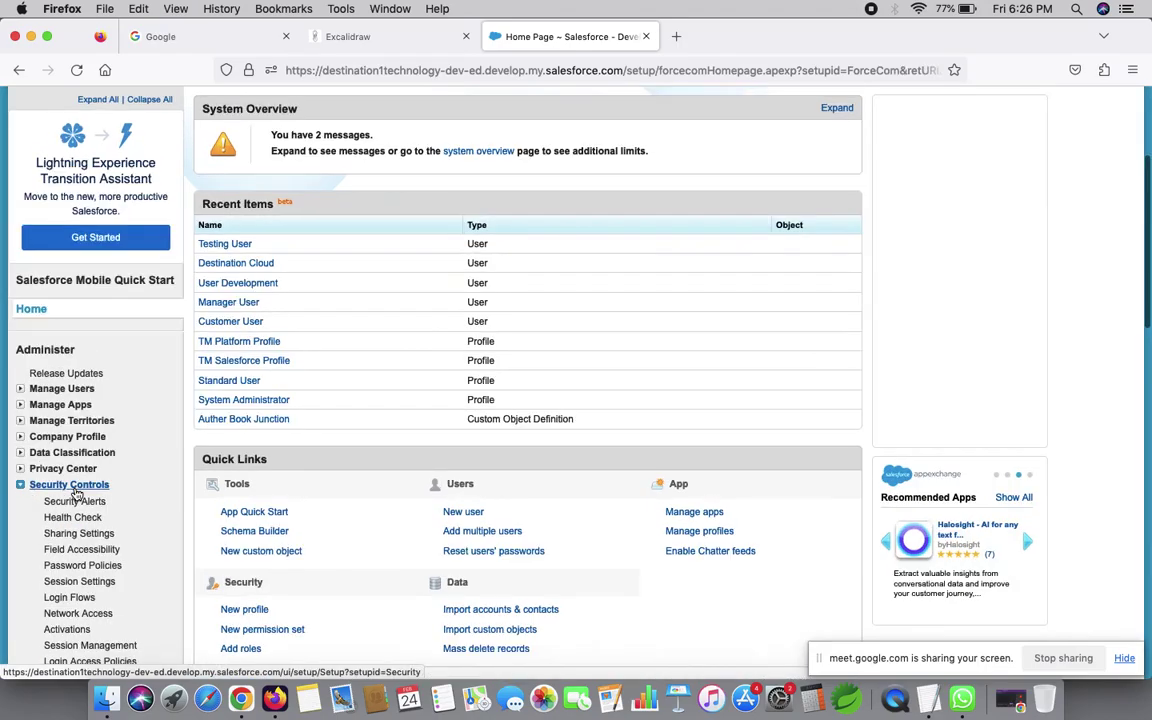
key(super+equal)
scroll(76, 493, down, 3)
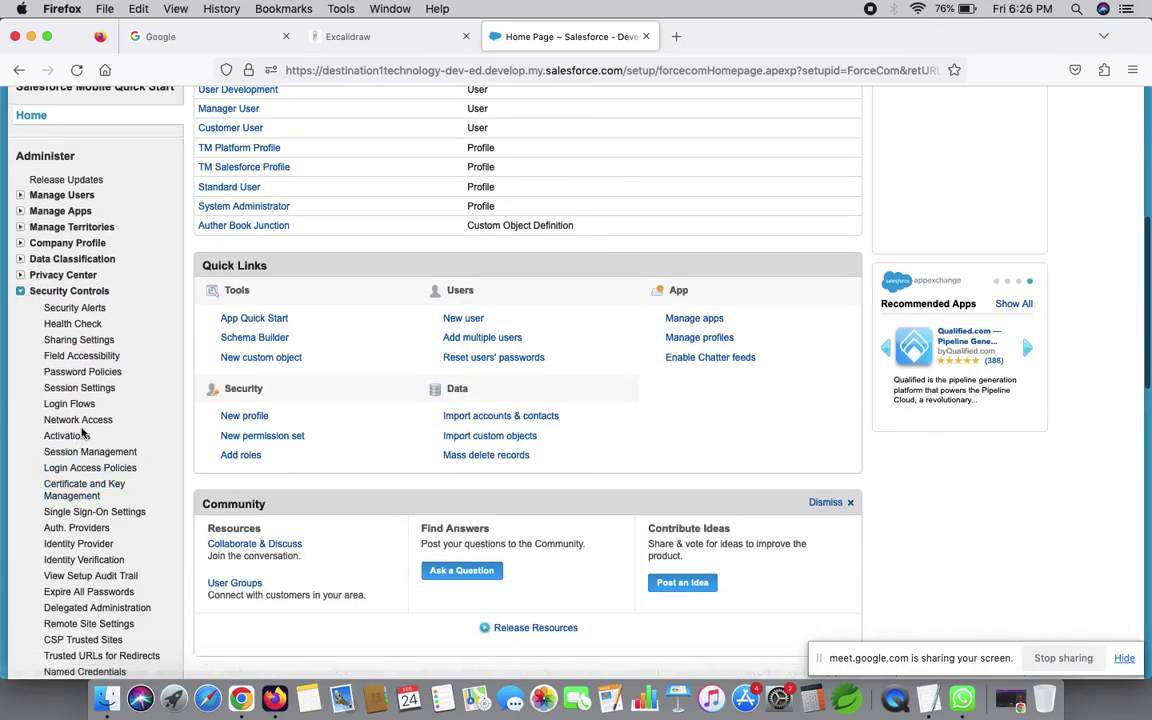
click(80, 341)
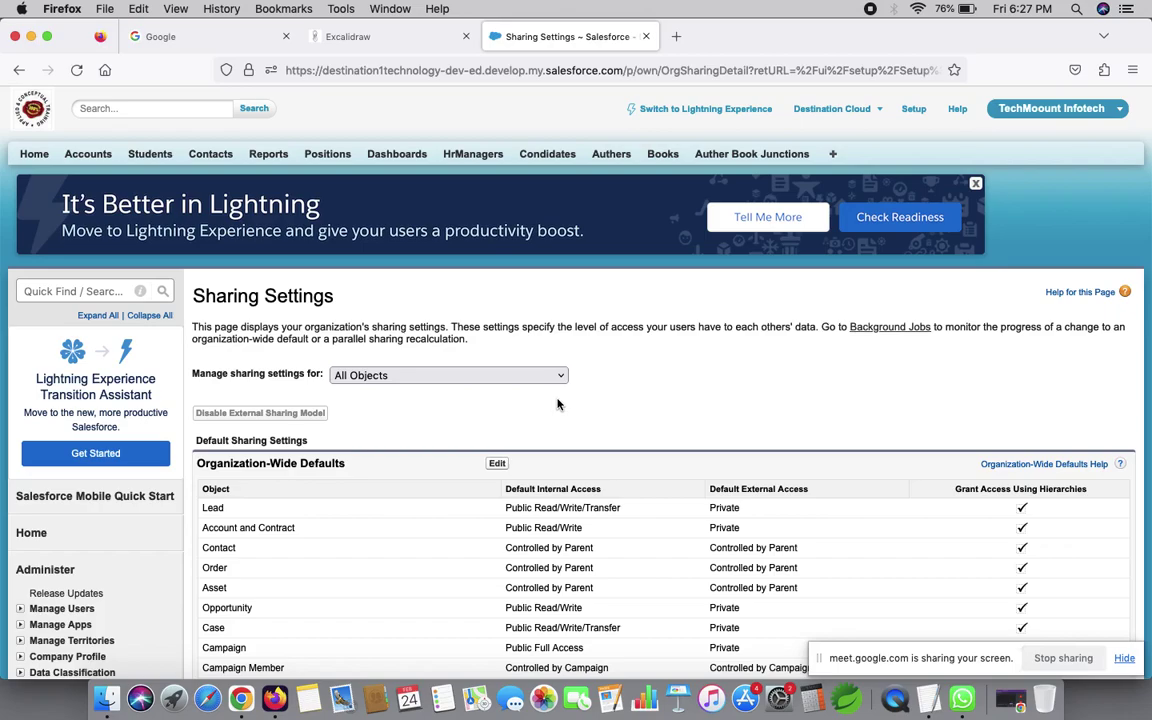
- Look through the objects available for managing sharing settings, from the standard ones down to the custom ones, keeping All Objects selected
scroll(451, 413, down, 3)
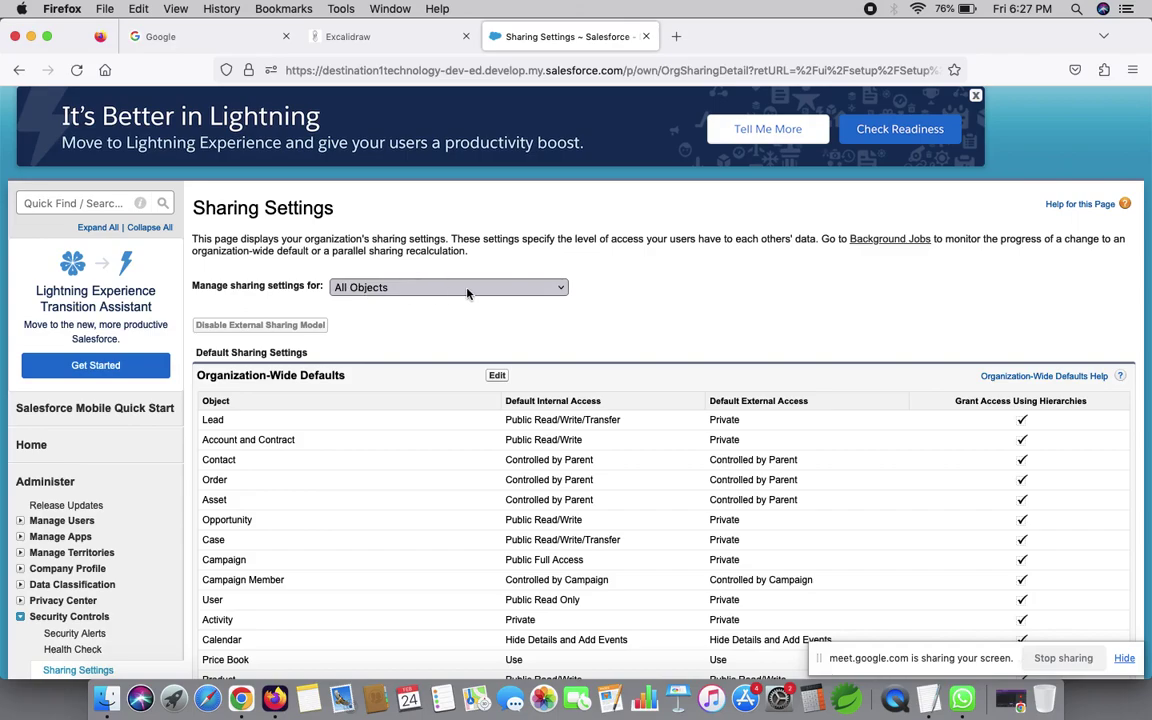
click(558, 290)
click(558, 290)
click(558, 290)
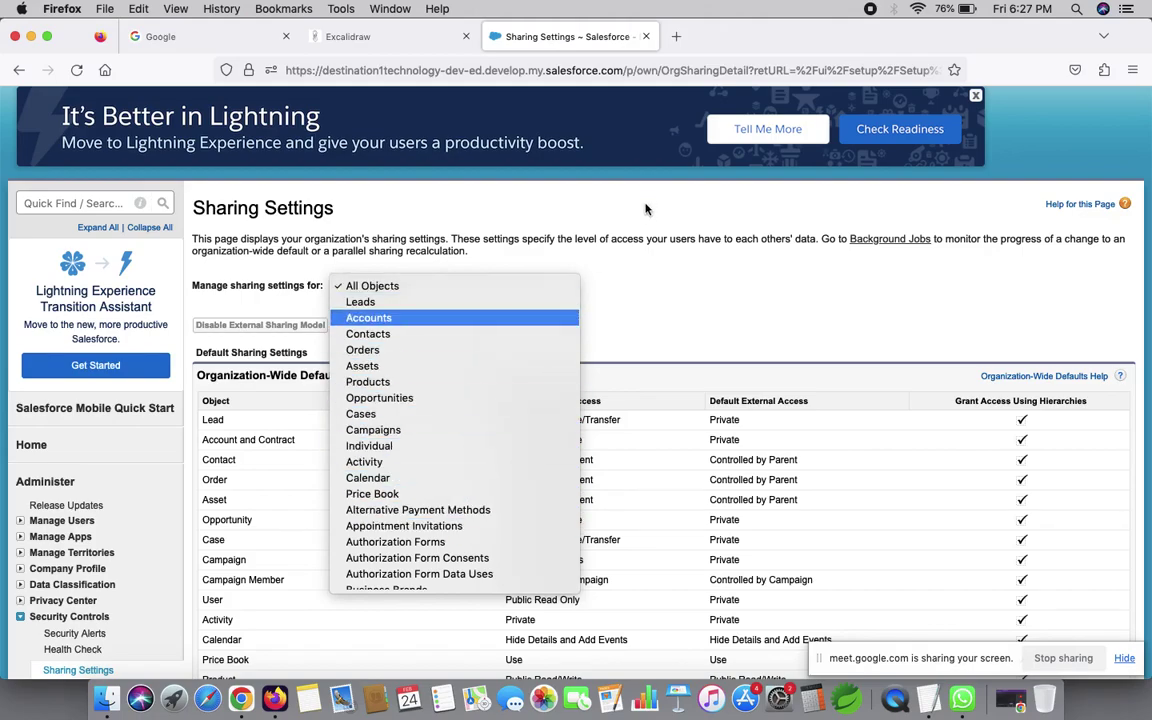
click(627, 250)
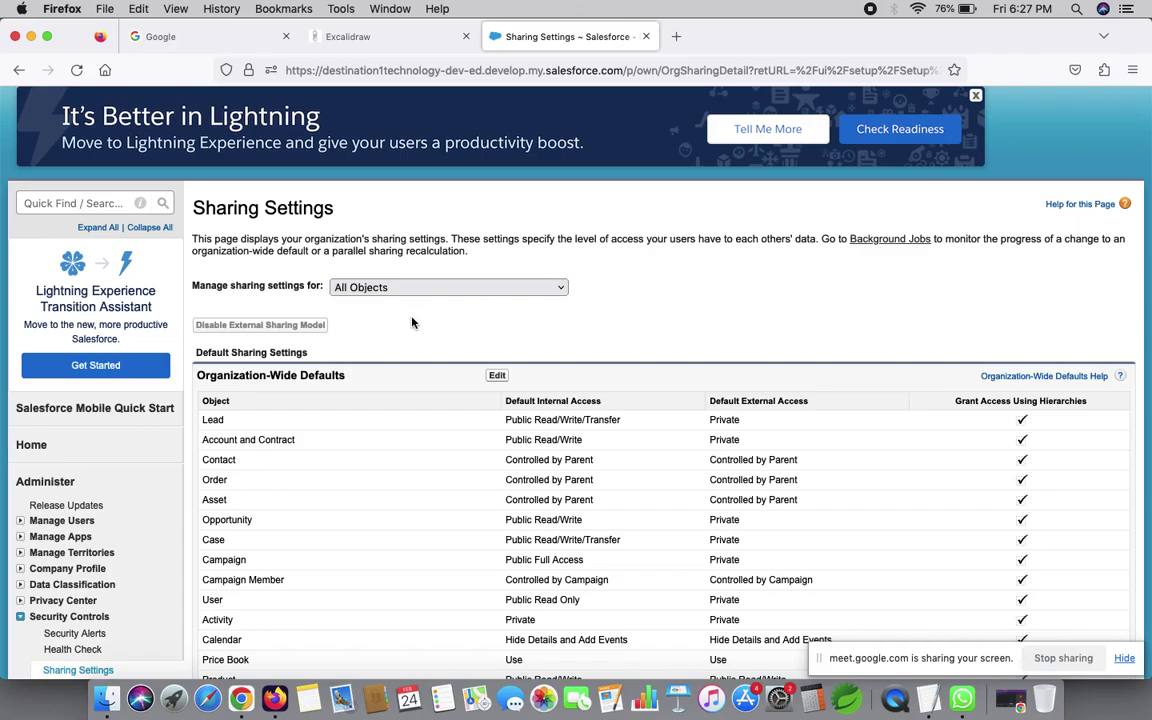
click(560, 288)
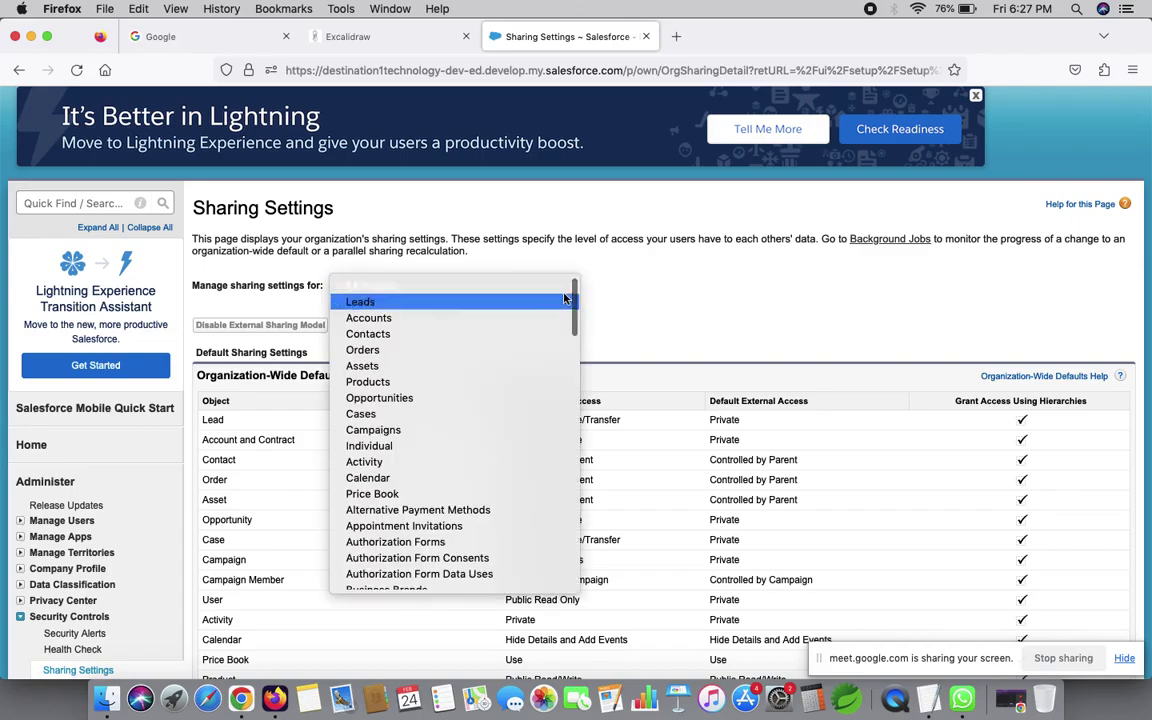
drag(572, 320, 578, 582)
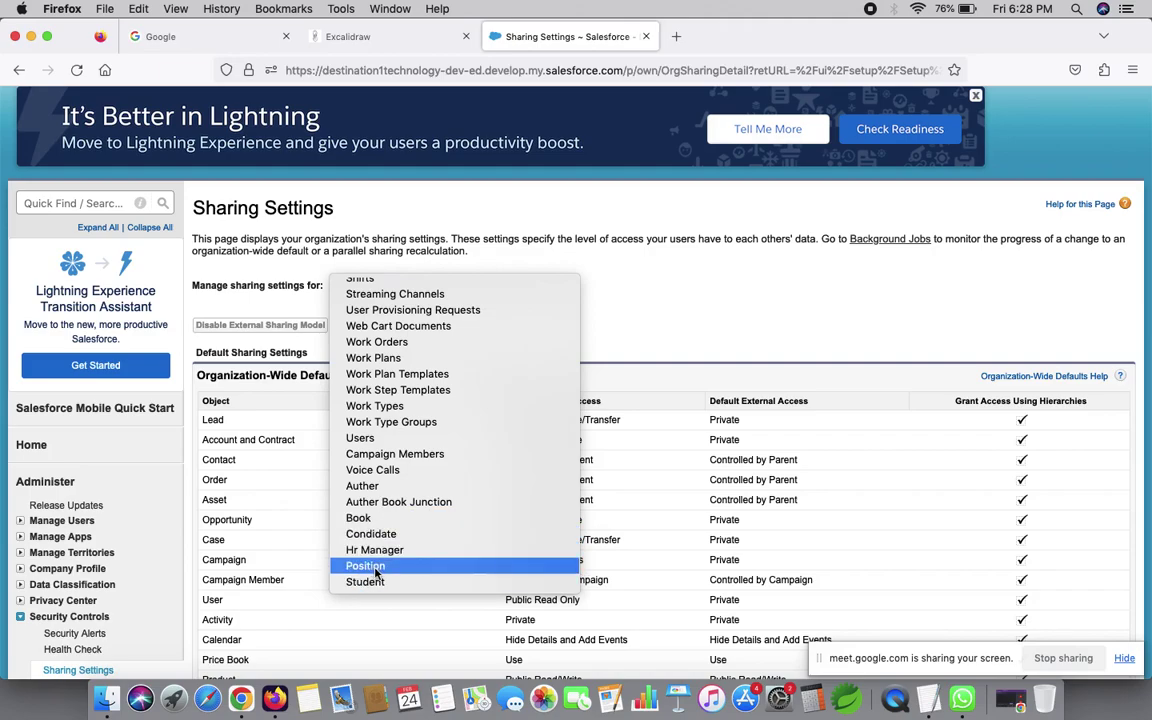
scroll(446, 530, up, 20)
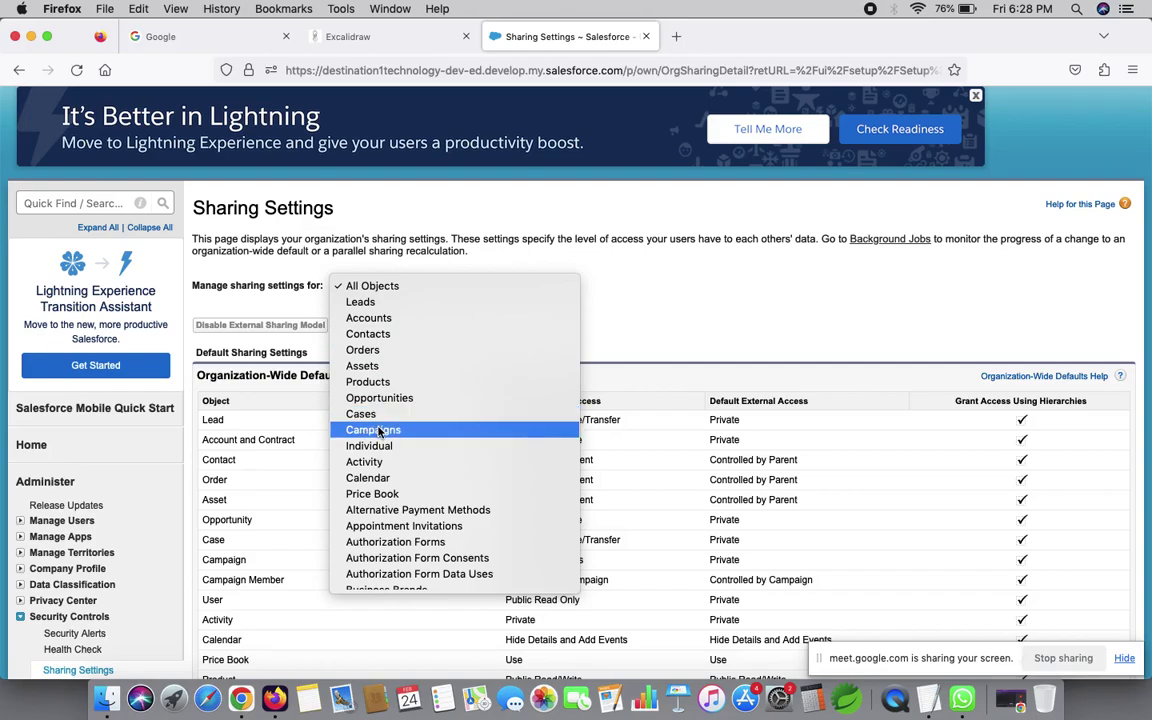
click(610, 338)
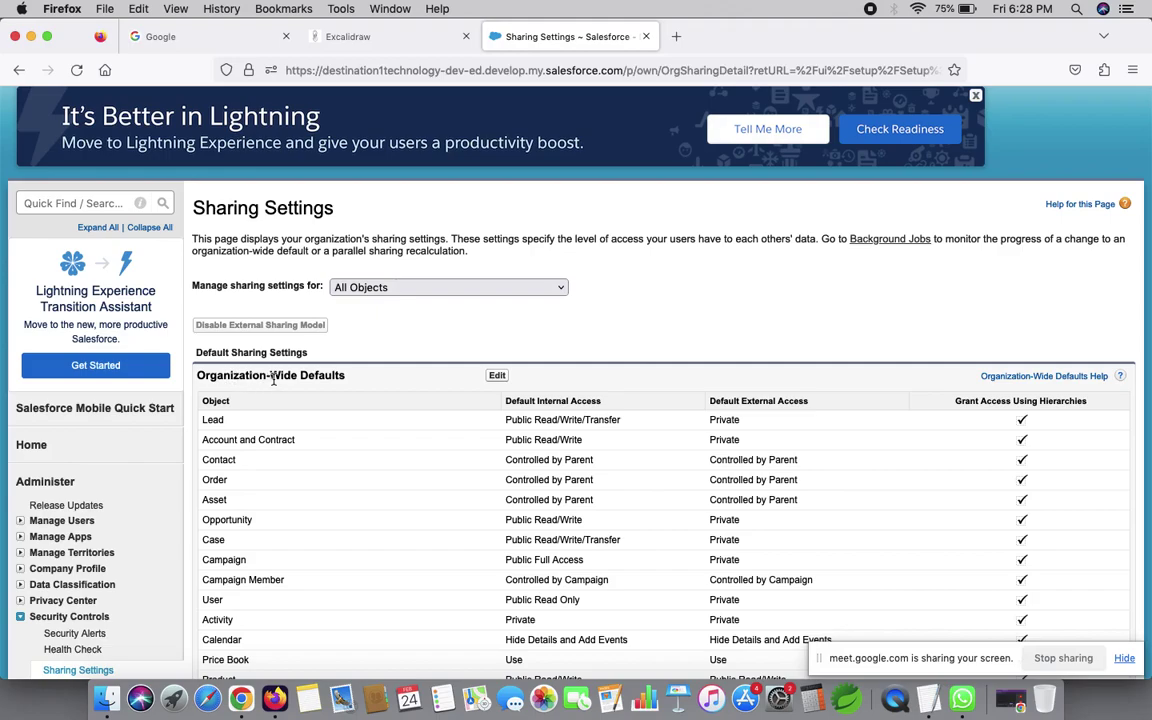
- Open the Organization-Wide Defaults for editing
click(497, 377)
click(497, 376)
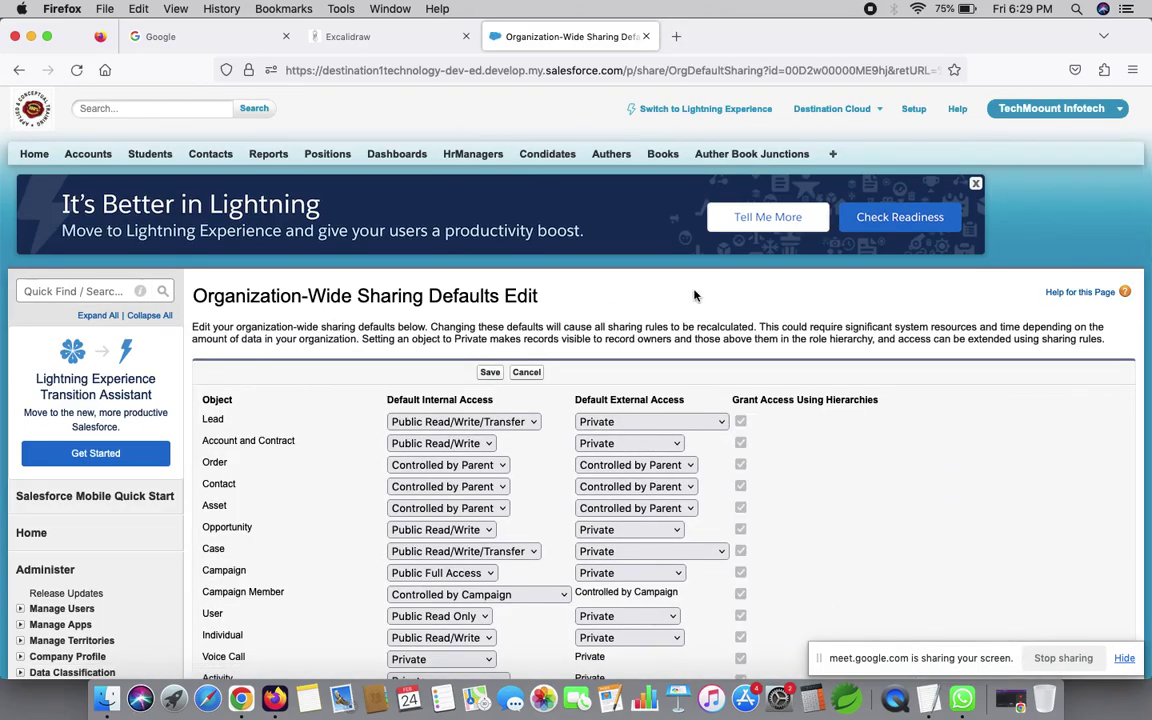
- Examine the default access settings of all standard and custom objects in the organization-wide sharing defaults
scroll(910, 406, down, 1)
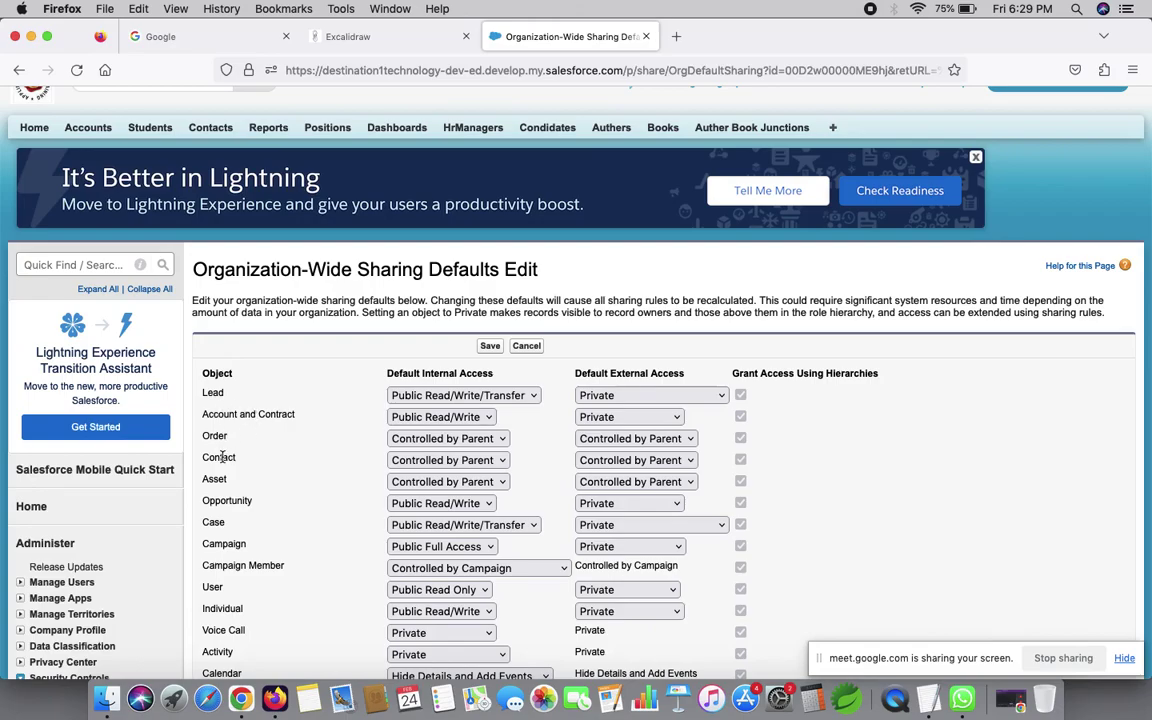
scroll(267, 482, down, 5)
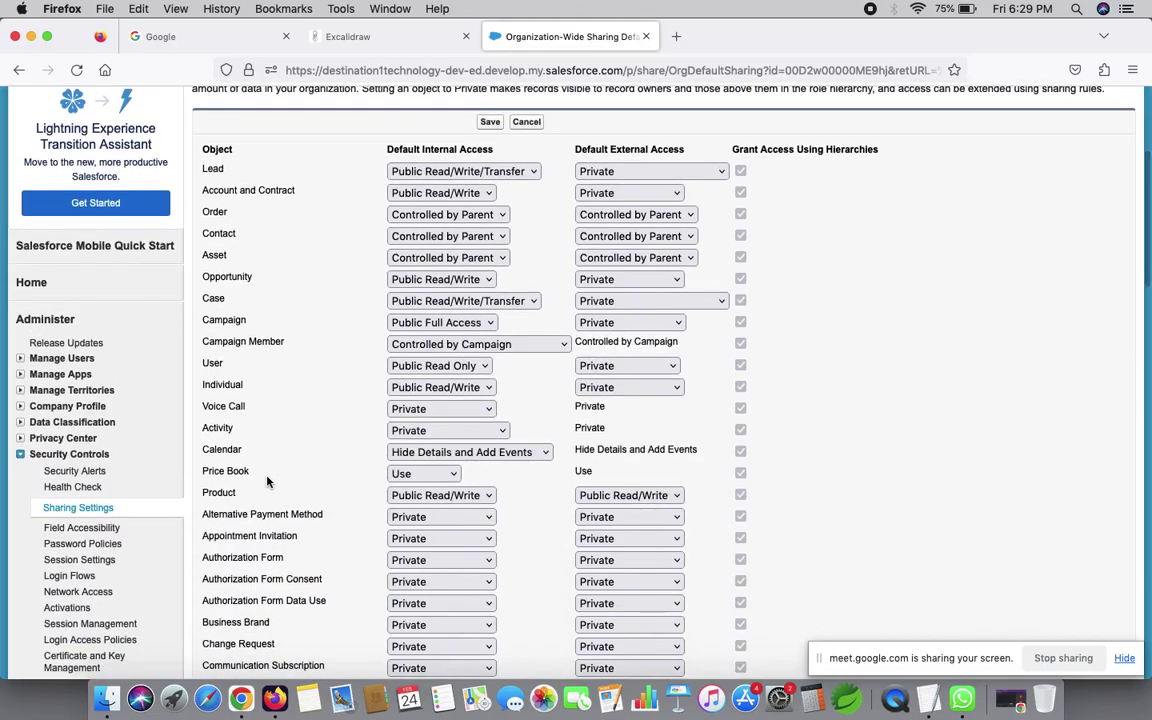
scroll(267, 482, down, 3)
scroll(267, 481, down, 8)
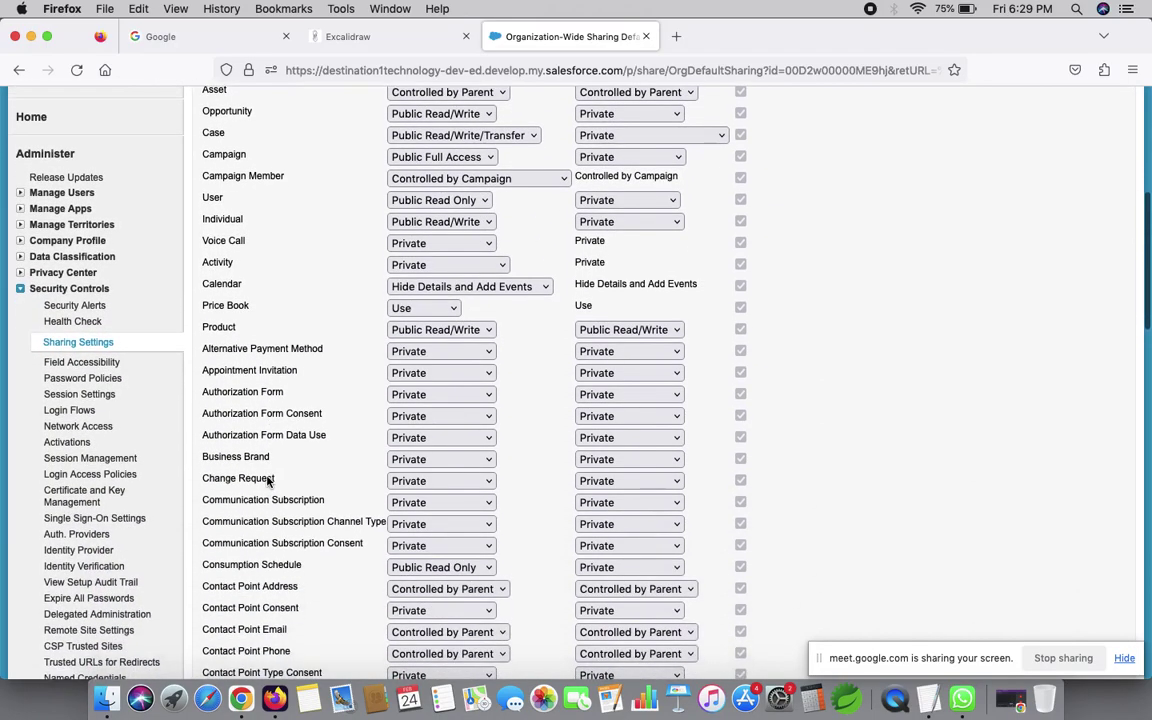
scroll(267, 480, down, 8)
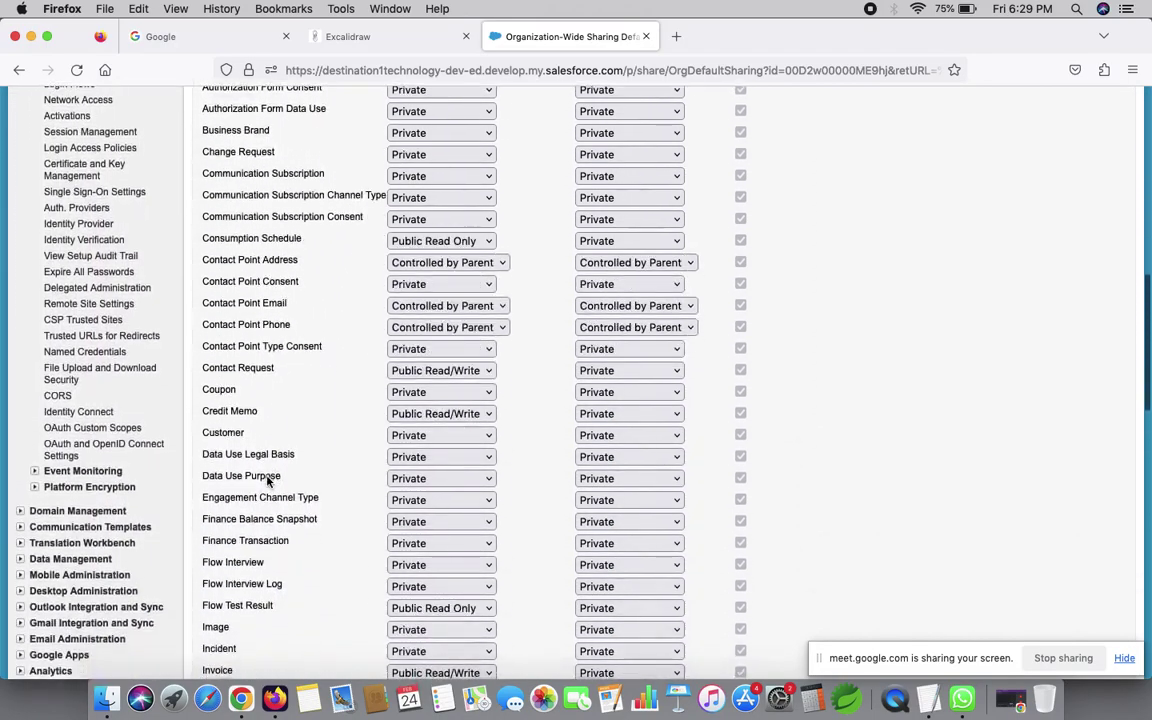
scroll(267, 482, down, 12)
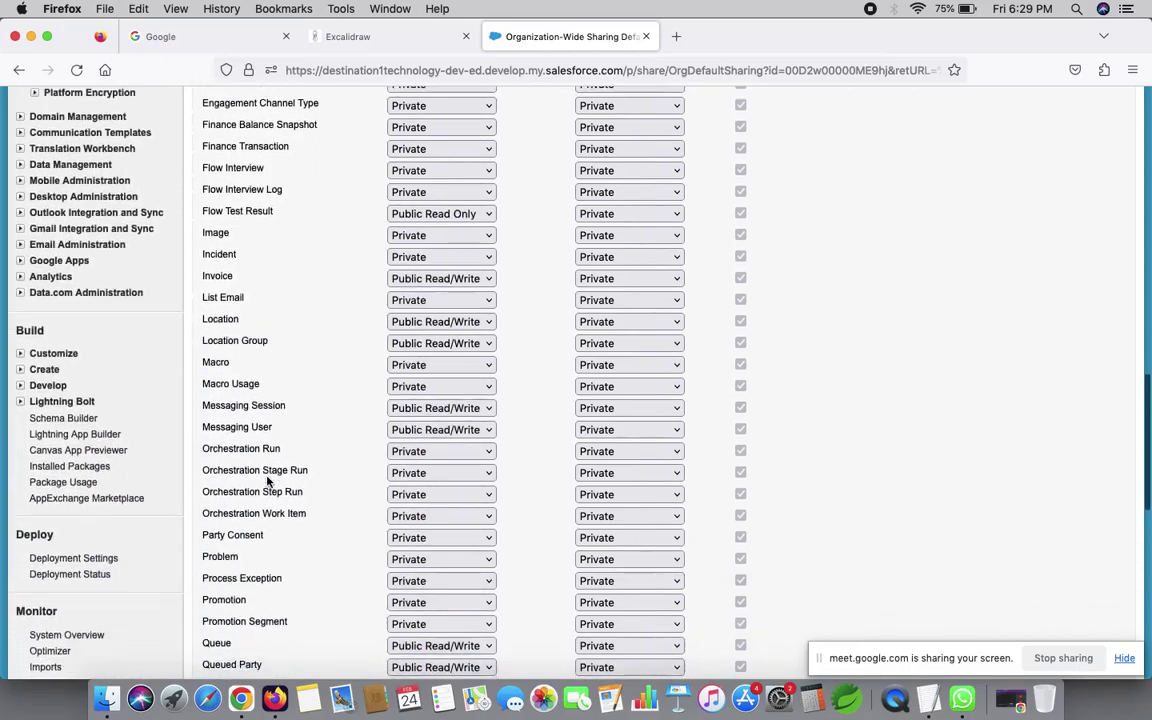
scroll(267, 481, down, 10)
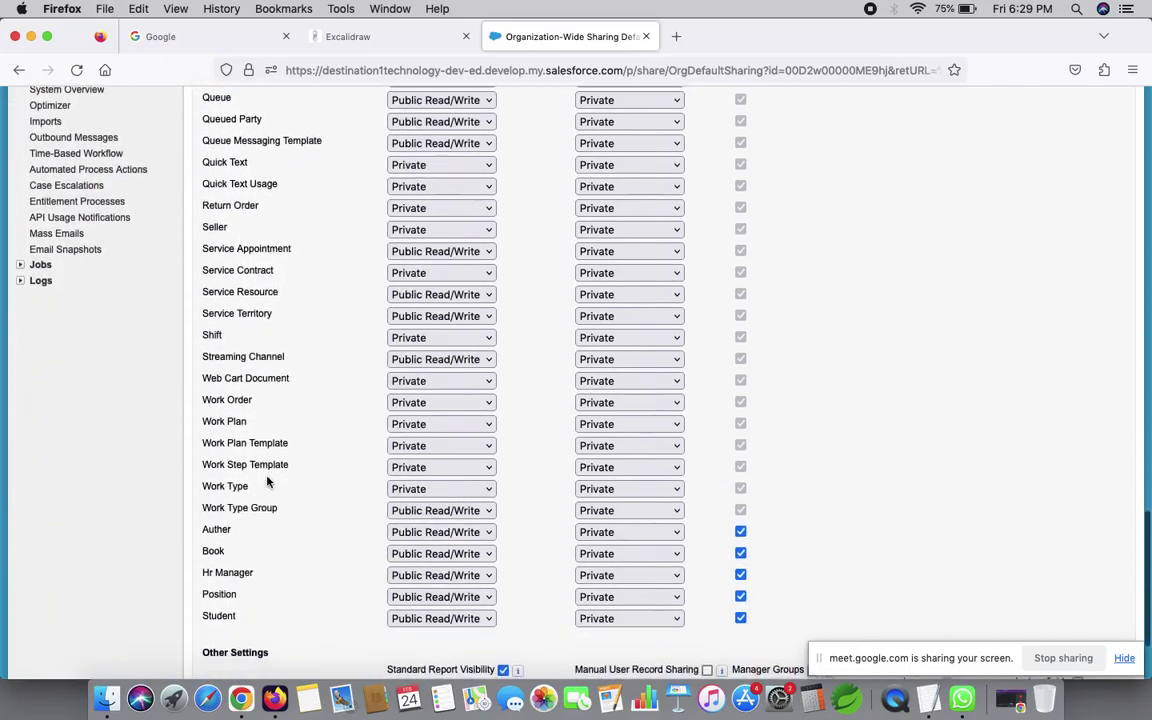
double_click(214, 512)
double_click(214, 490)
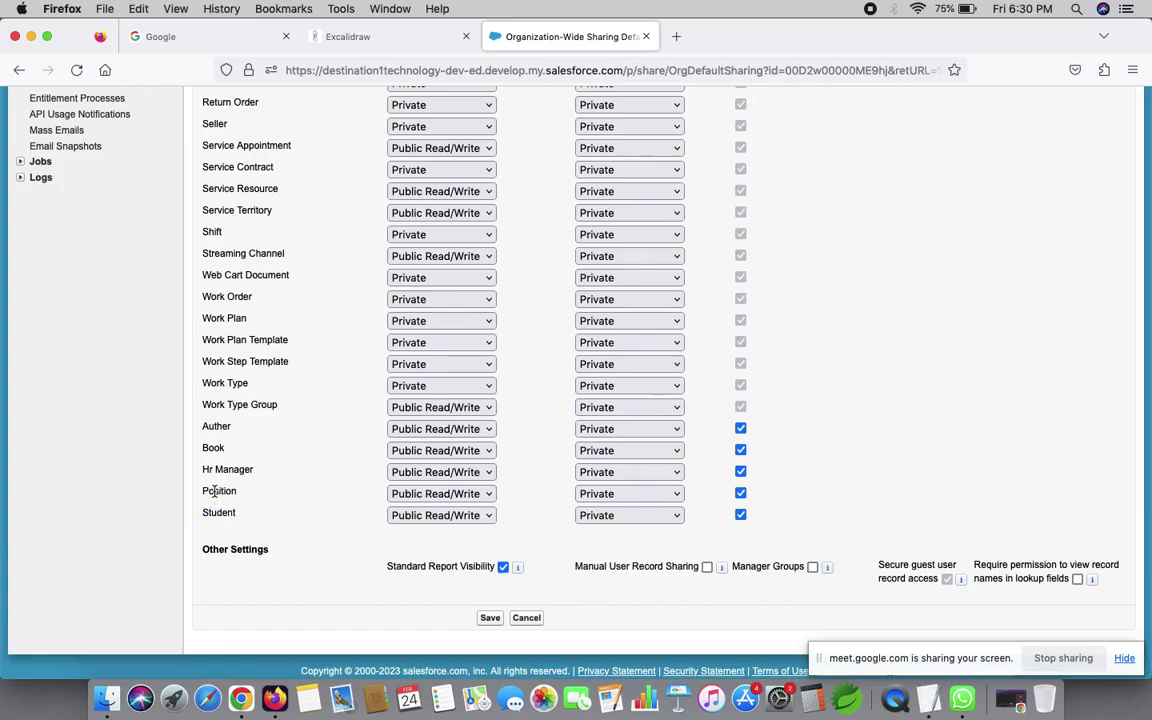
click(221, 476)
scroll(270, 466, up, 10)
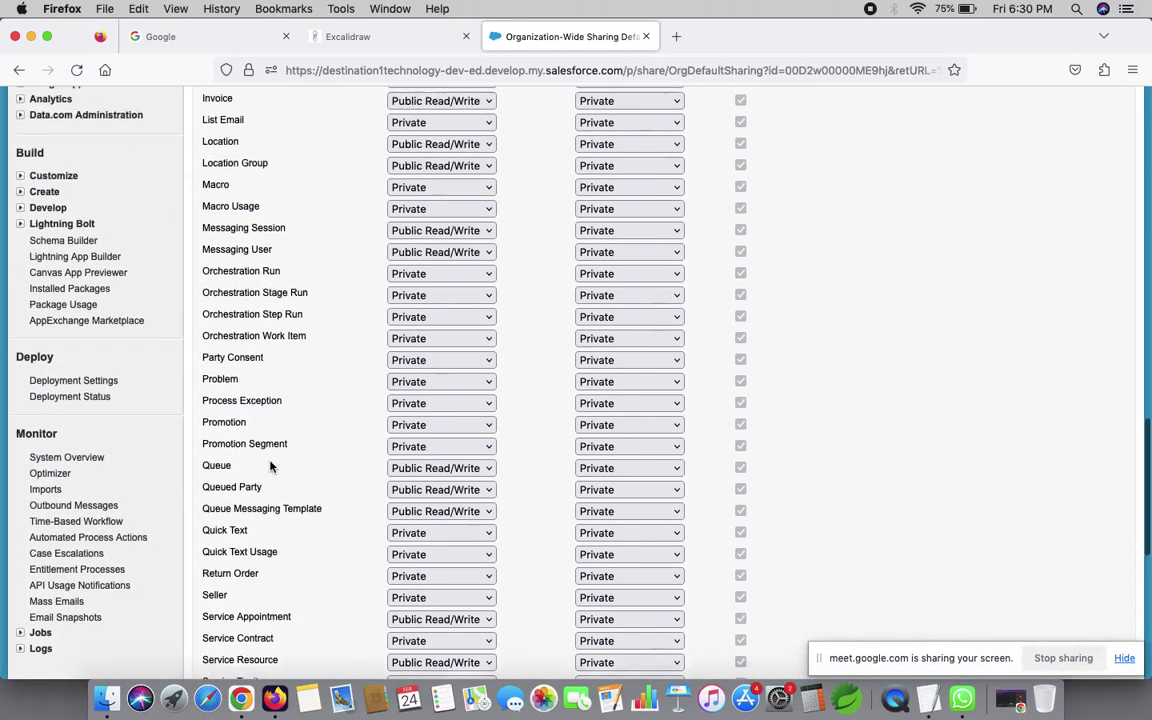
scroll(270, 466, up, 10)
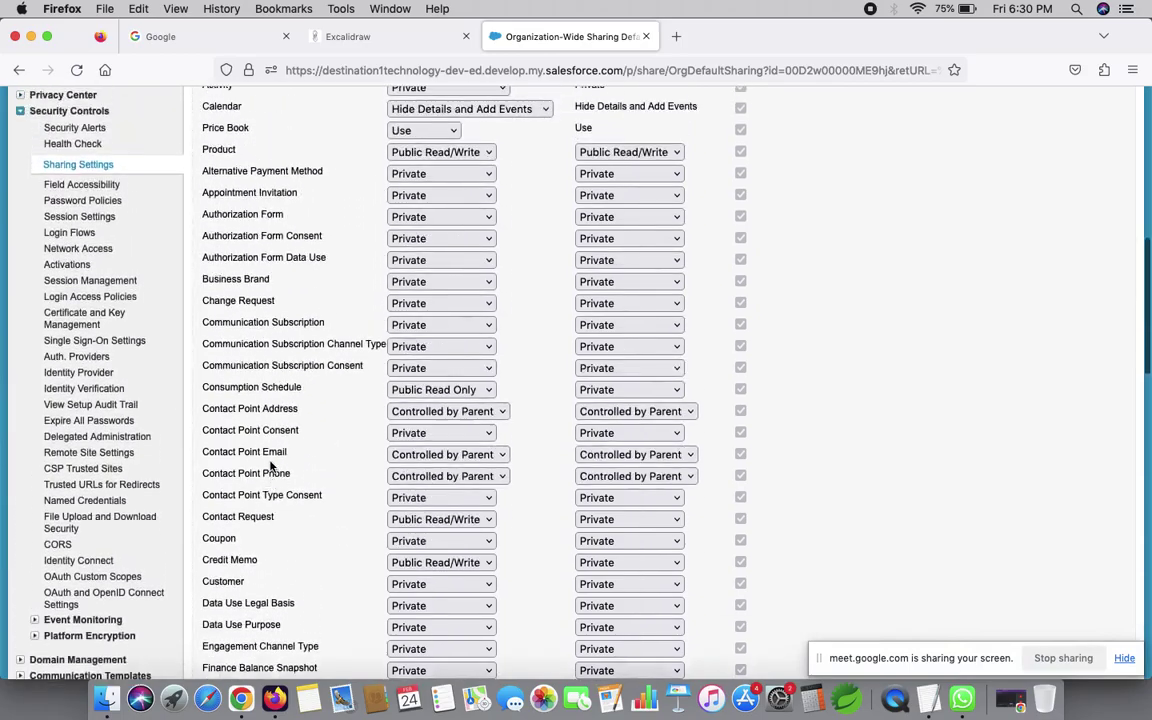
scroll(270, 466, up, 5)
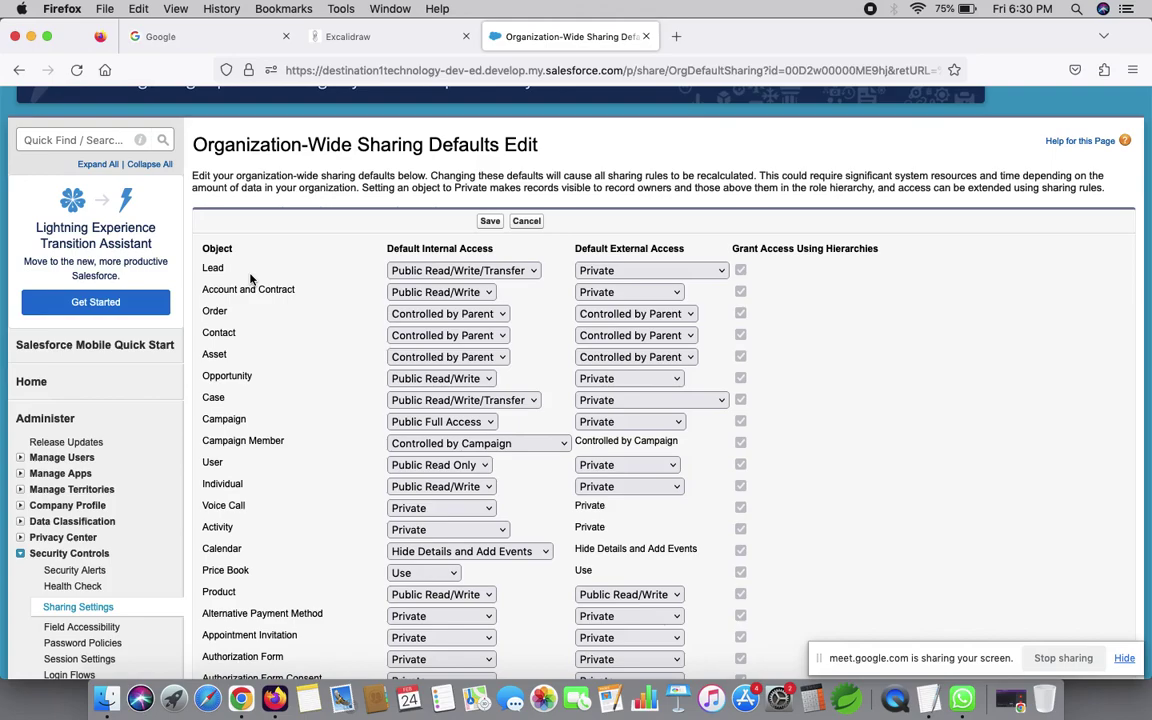
- Compare the Default Internal Access column with the access levels noted for each object in the Excalidraw diagram
double_click(470, 248)
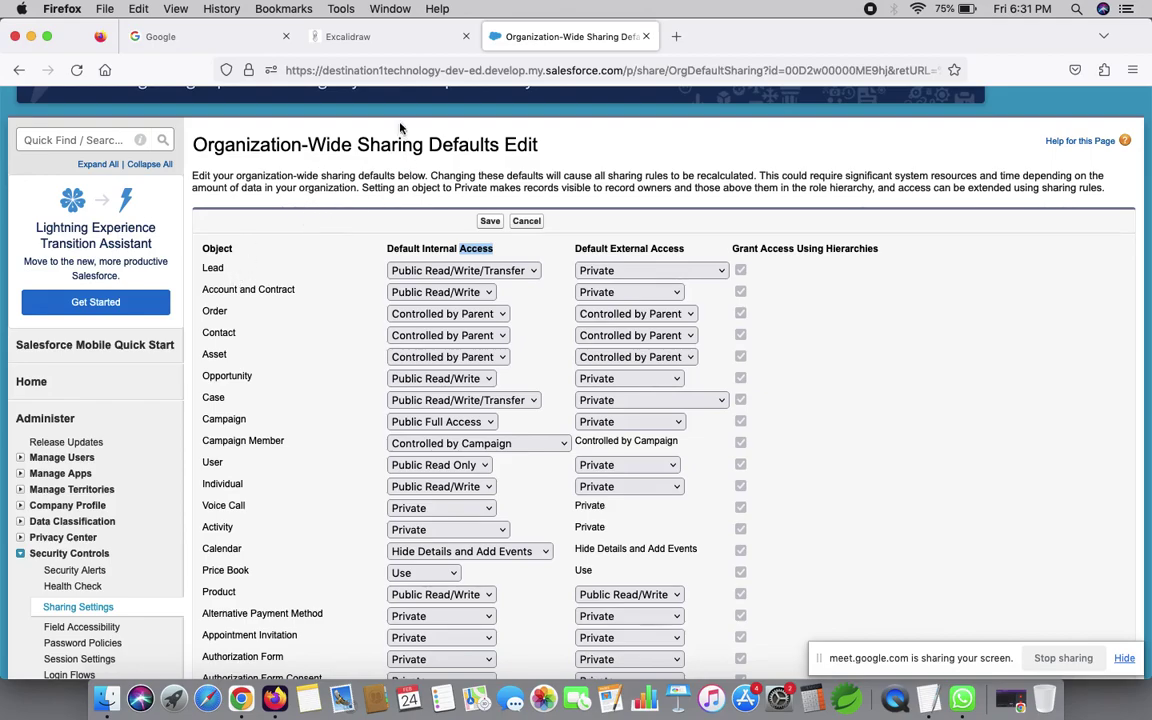
click(376, 40)
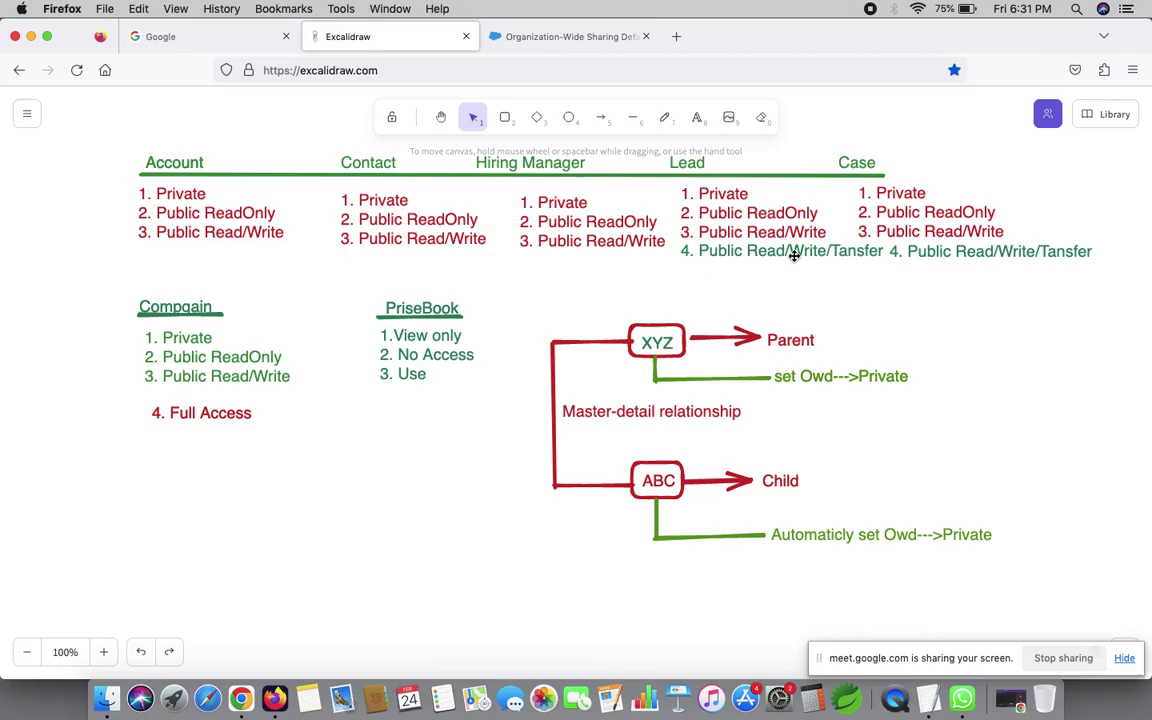
click(515, 37)
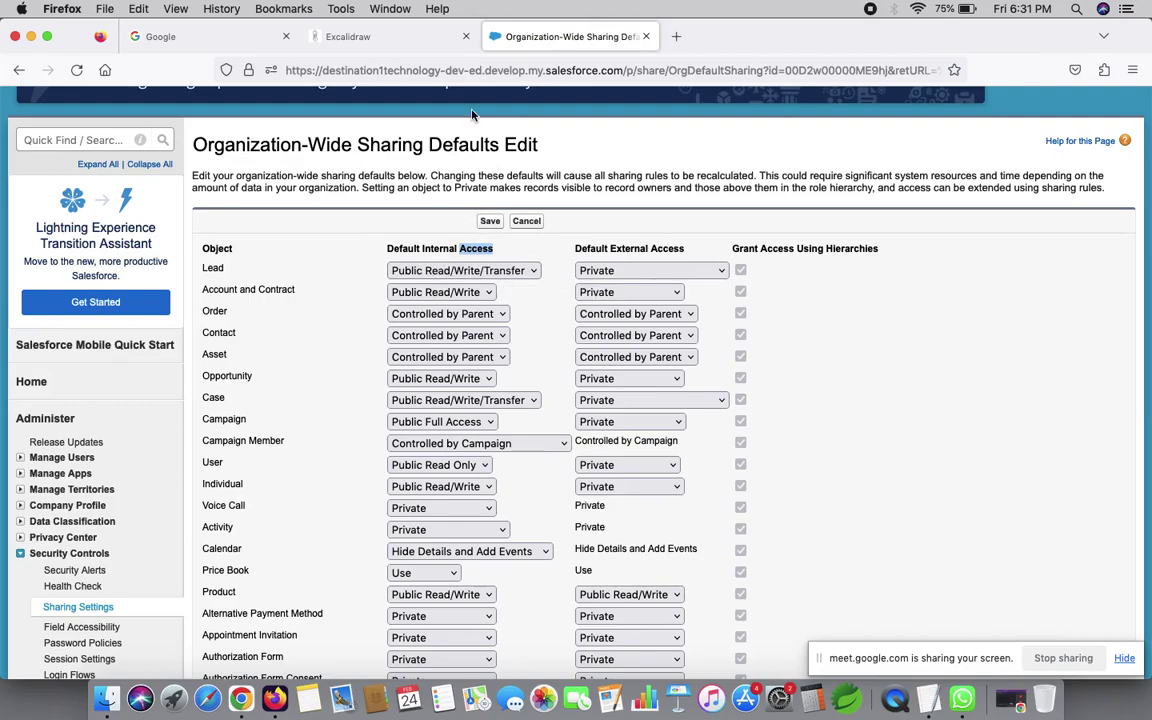
click(414, 44)
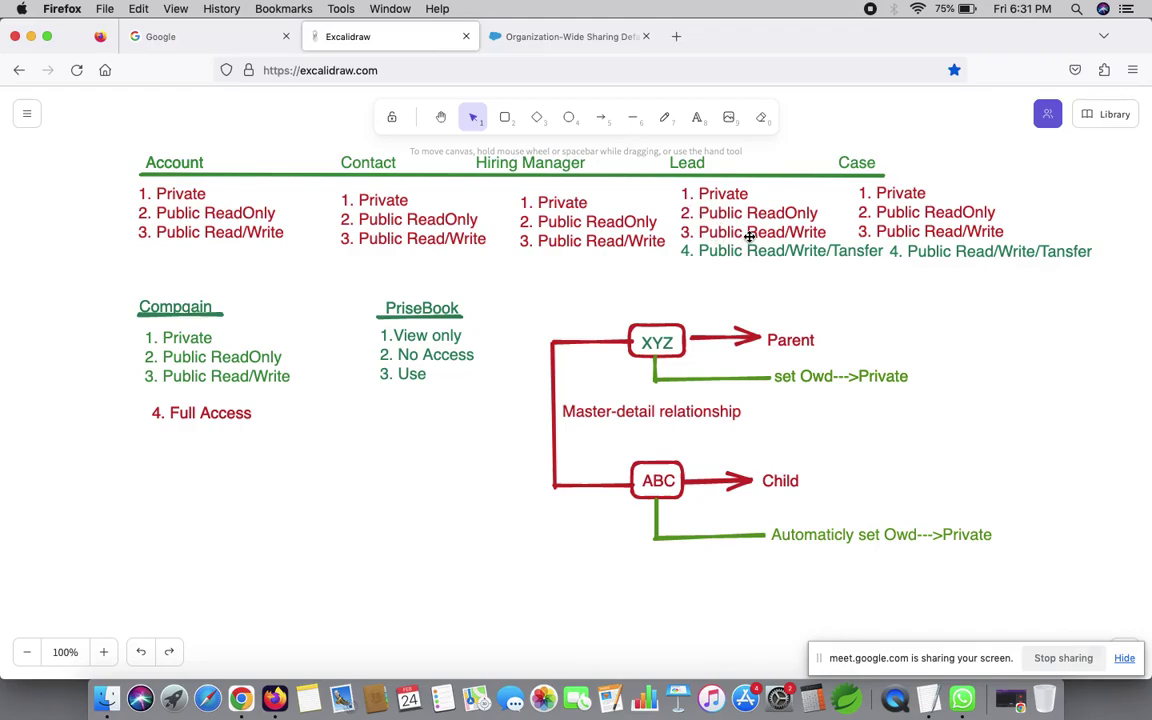
- Review the default internal access options for Lead in Salesforce and compare them with the Lead notes in Excalidraw
click(565, 36)
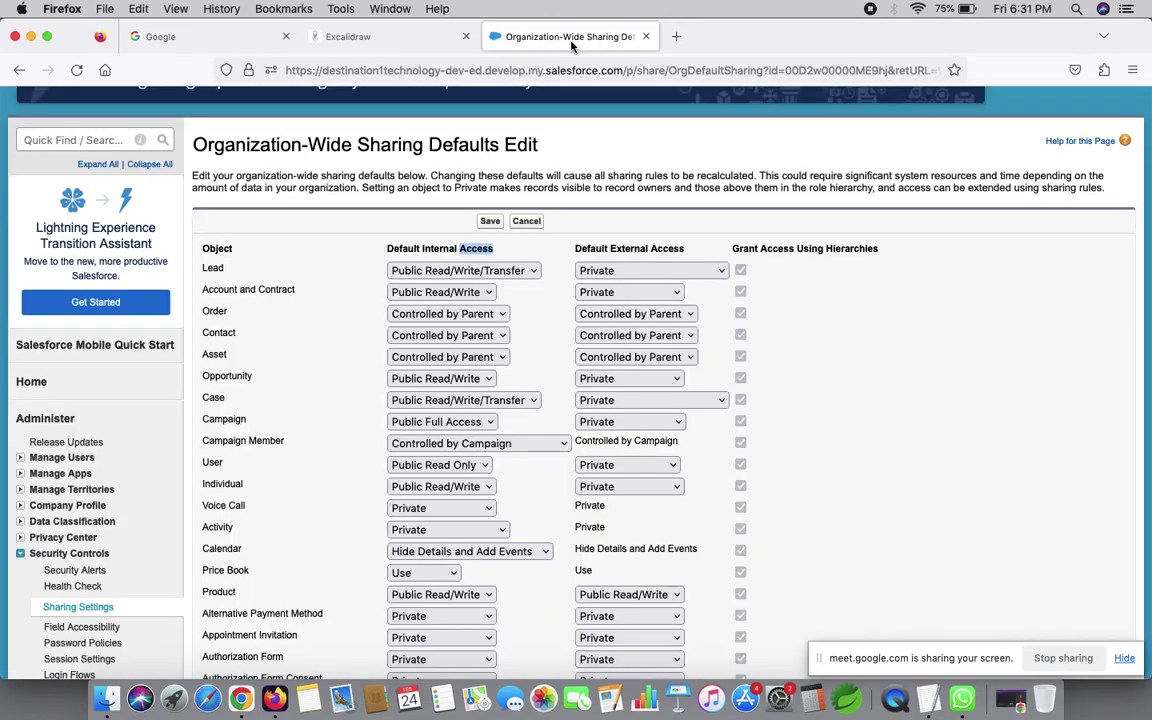
click(482, 270)
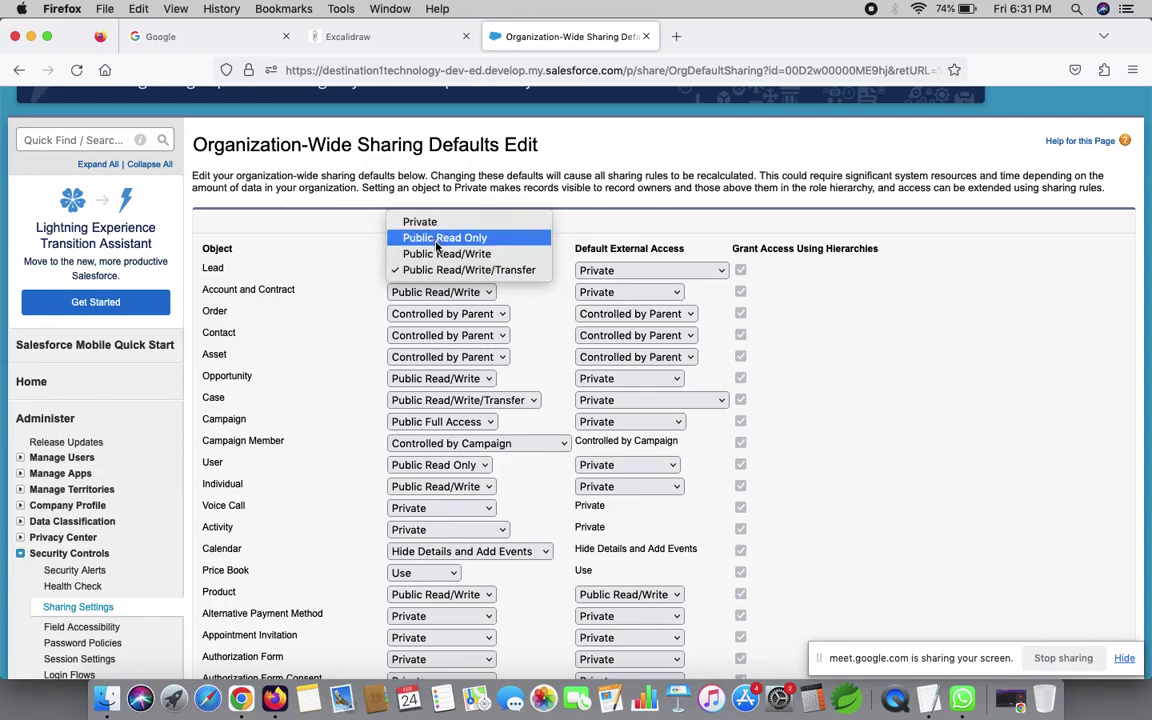
click(575, 225)
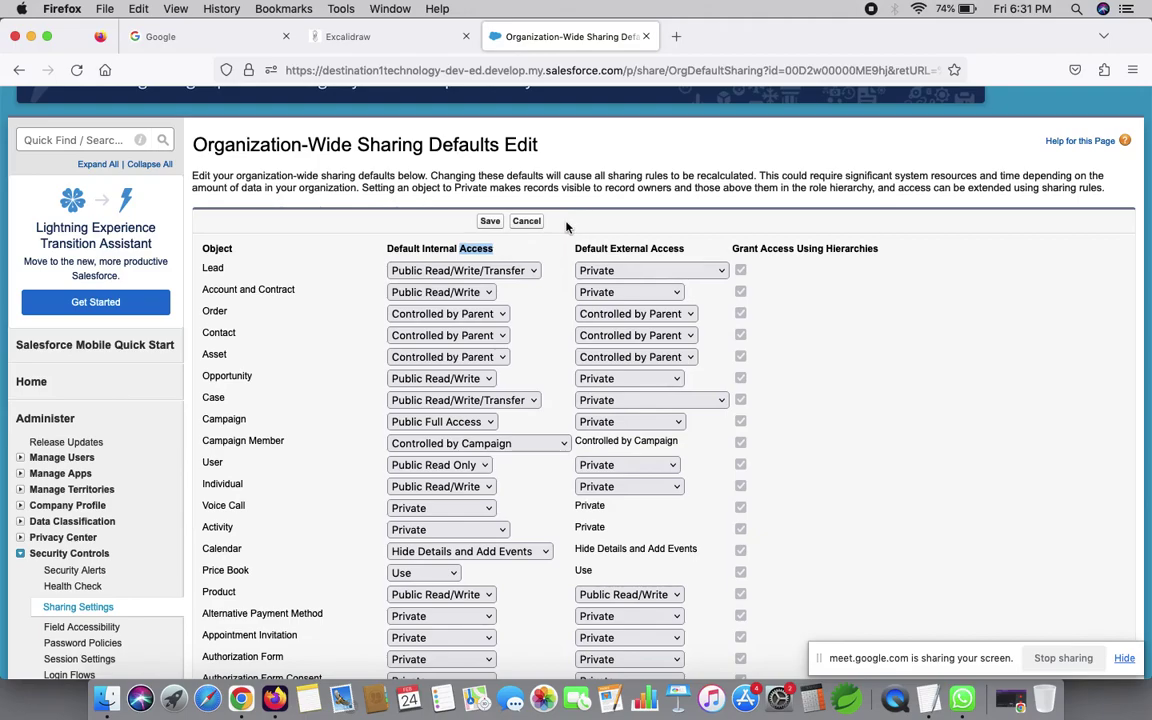
click(527, 268)
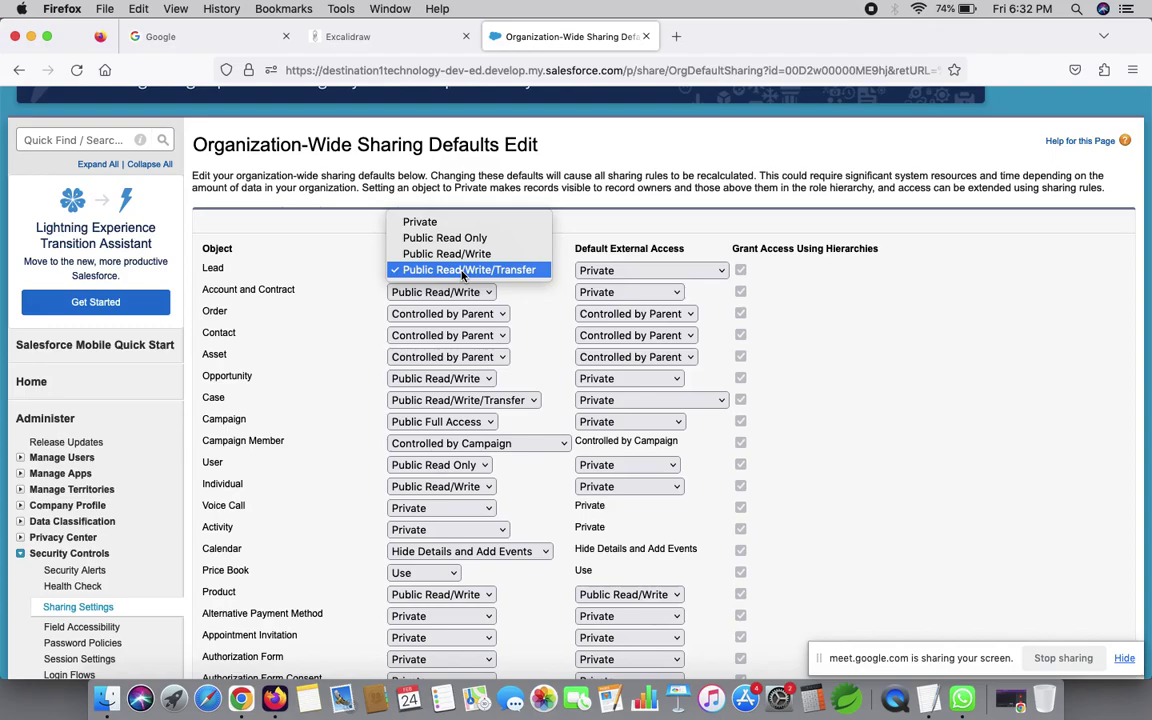
click(435, 45)
click(435, 40)
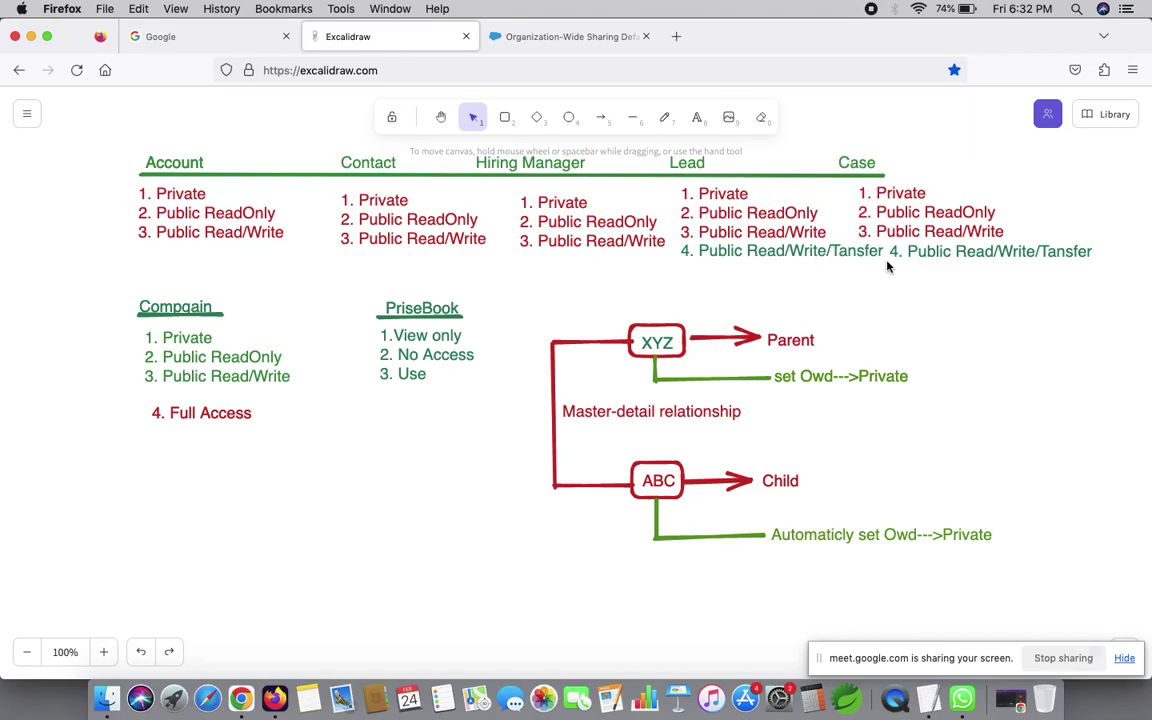
- Review the default internal access options for Case in Salesforce and compare them with the Case notes in Excalidraw
click(565, 36)
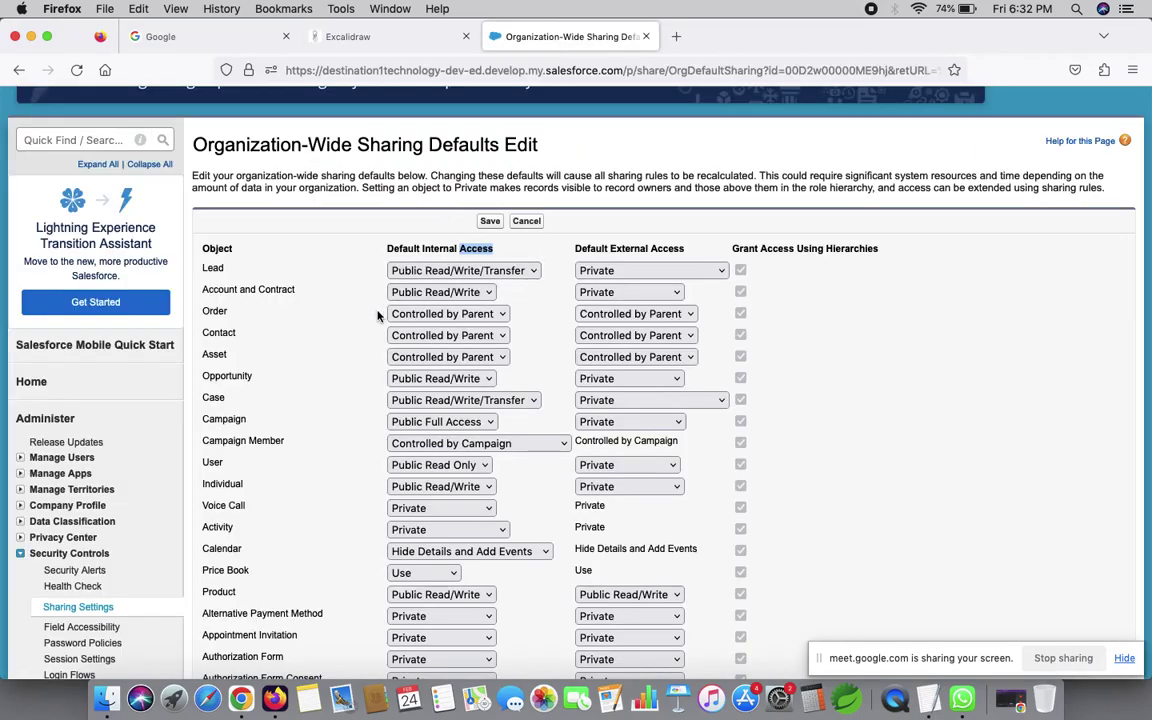
click(418, 401)
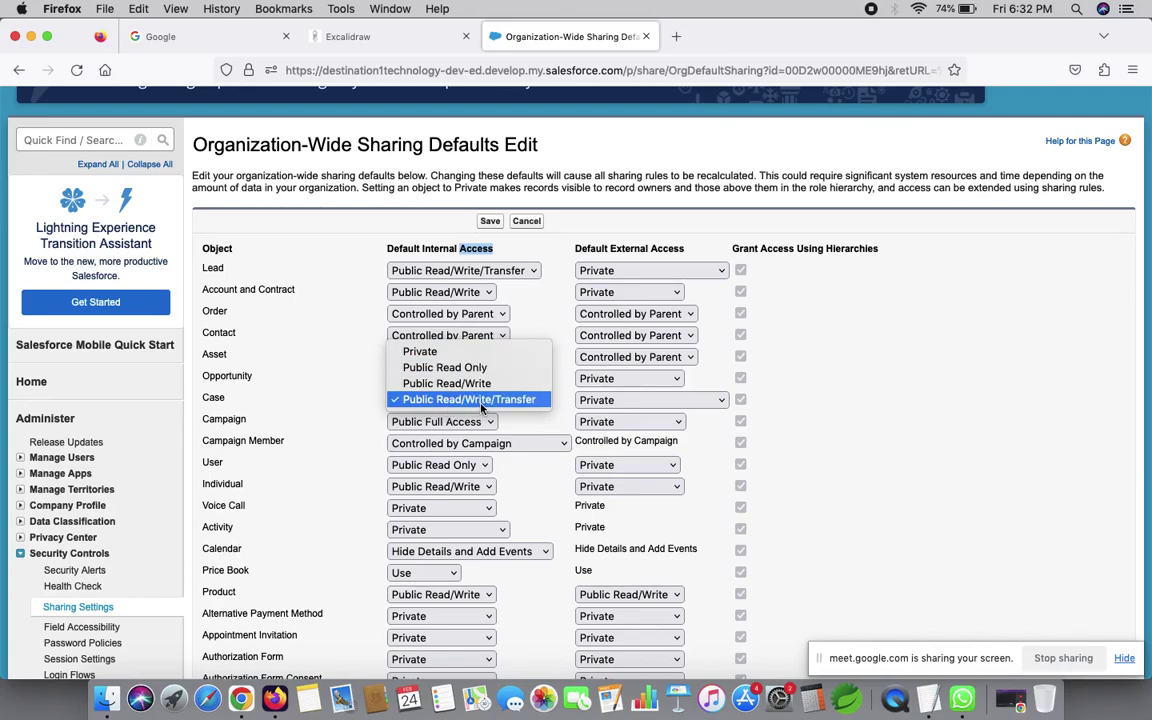
click(405, 42)
click(405, 42)
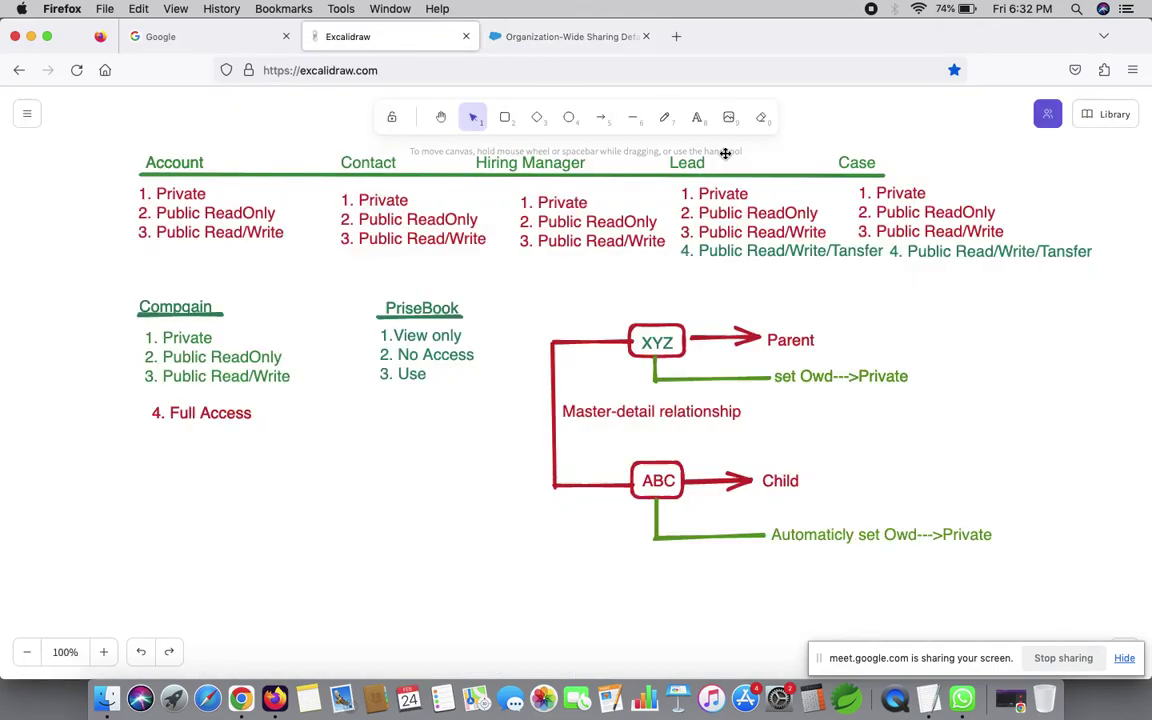
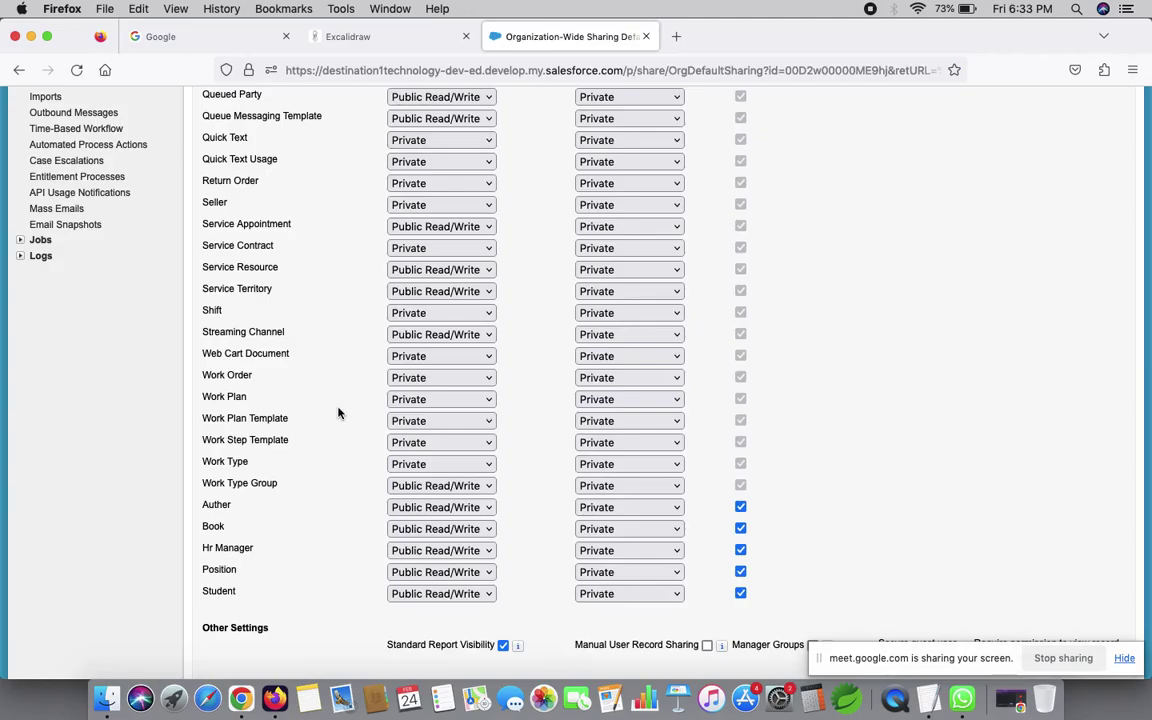
- Review the default internal access options for Campaign and compare them with the campaign and price book notes in Excalidraw
scroll(338, 413, up, 10)
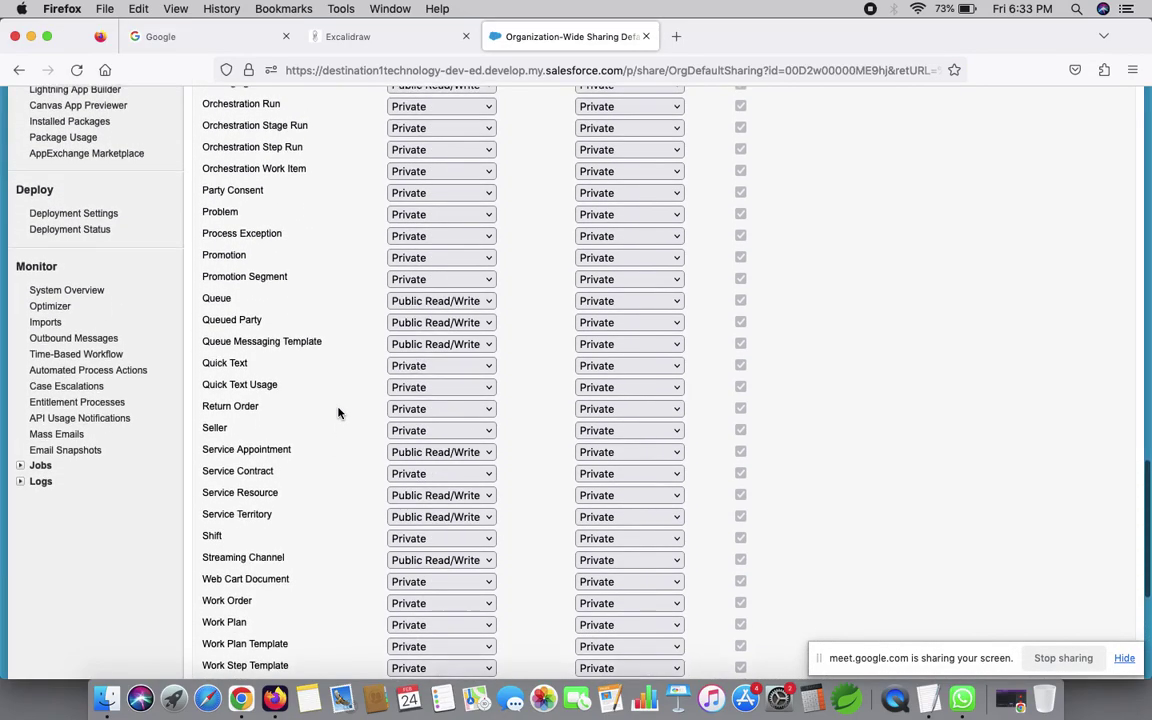
scroll(338, 413, up, 6)
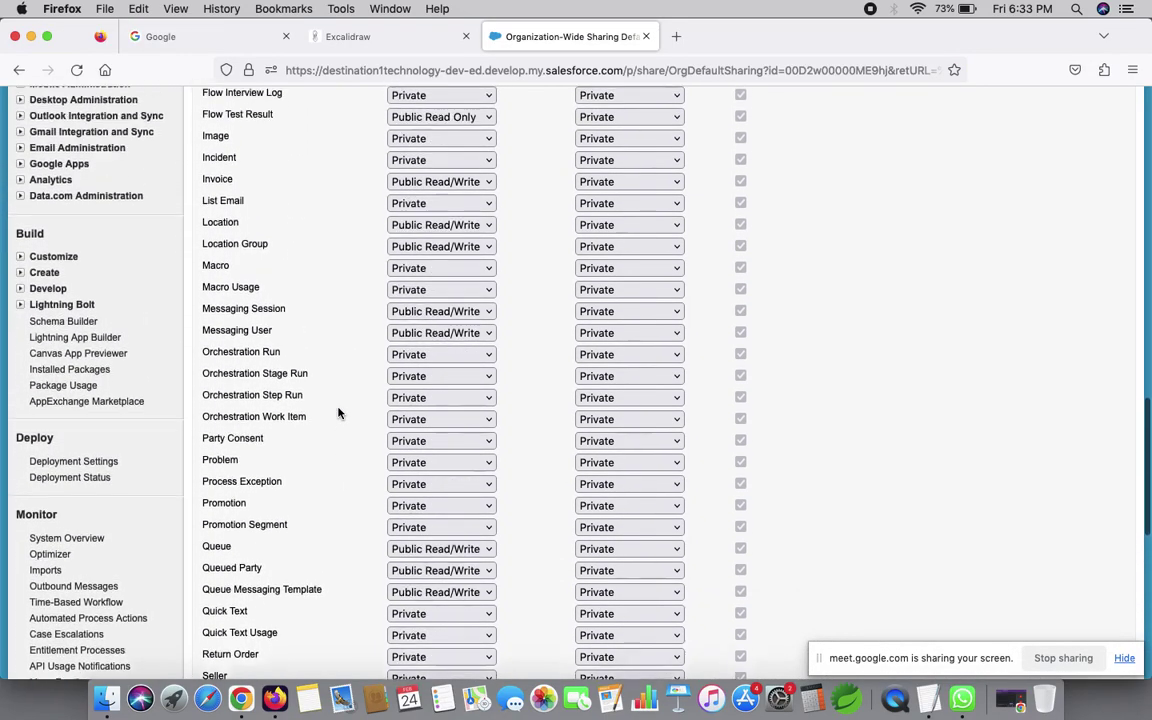
scroll(338, 413, up, 9)
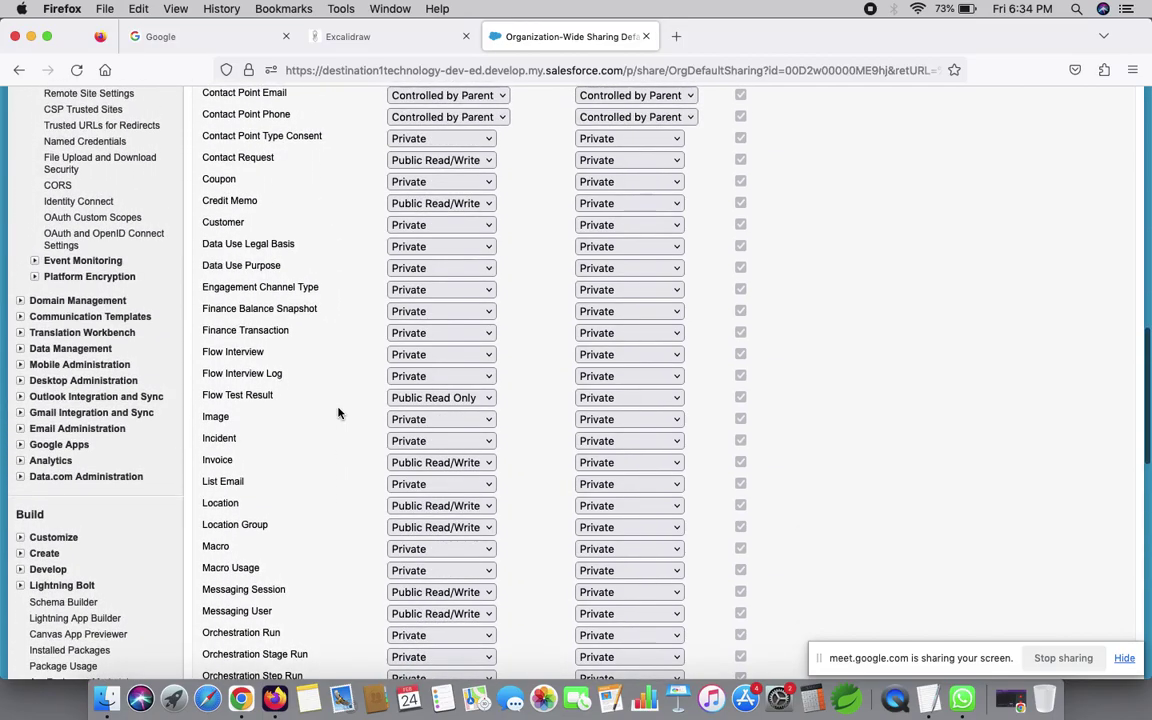
scroll(338, 413, up, 5)
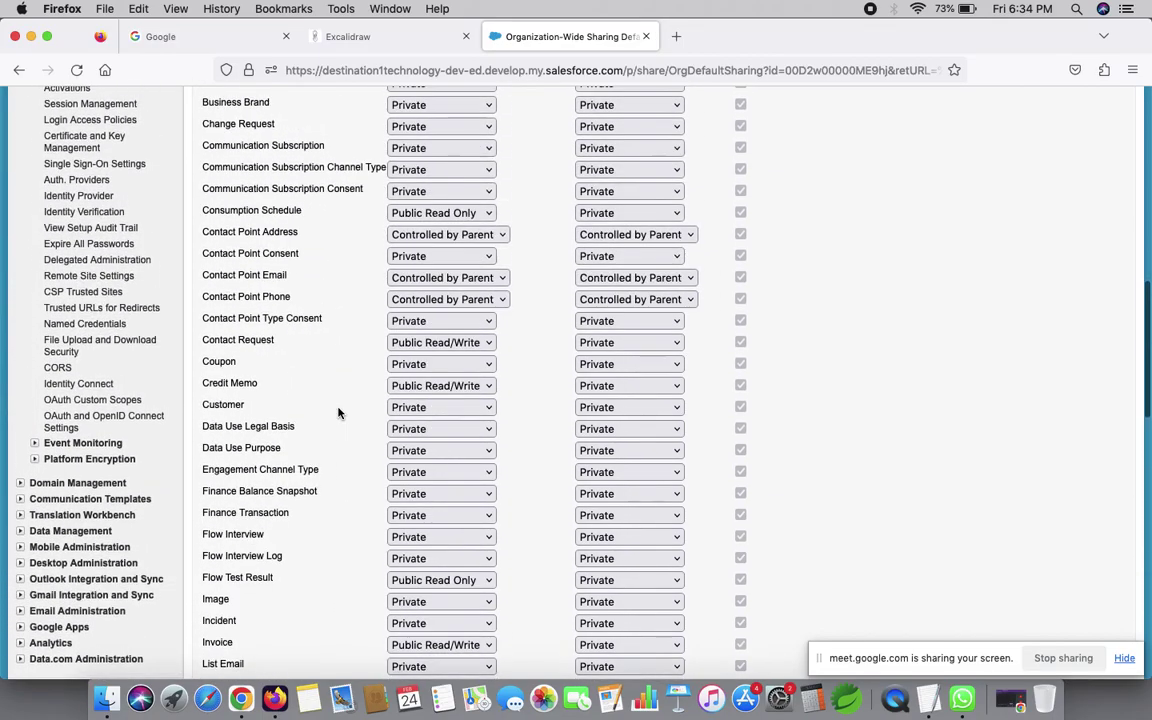
scroll(338, 413, up, 10)
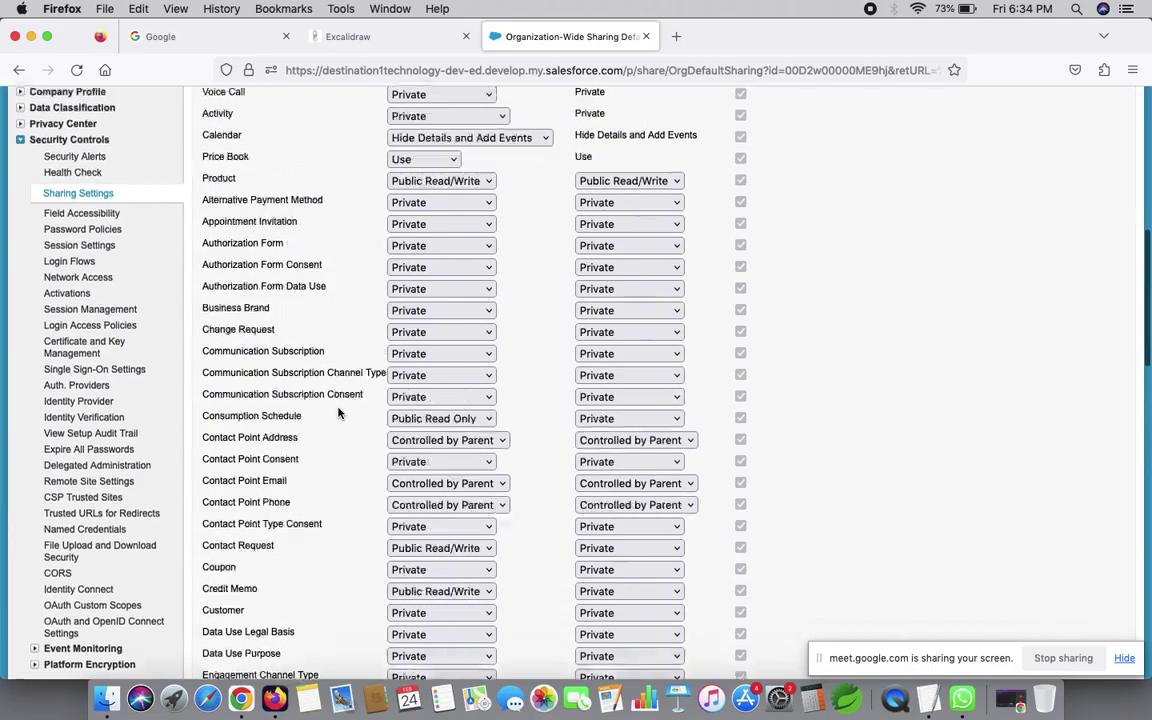
scroll(338, 413, up, 7)
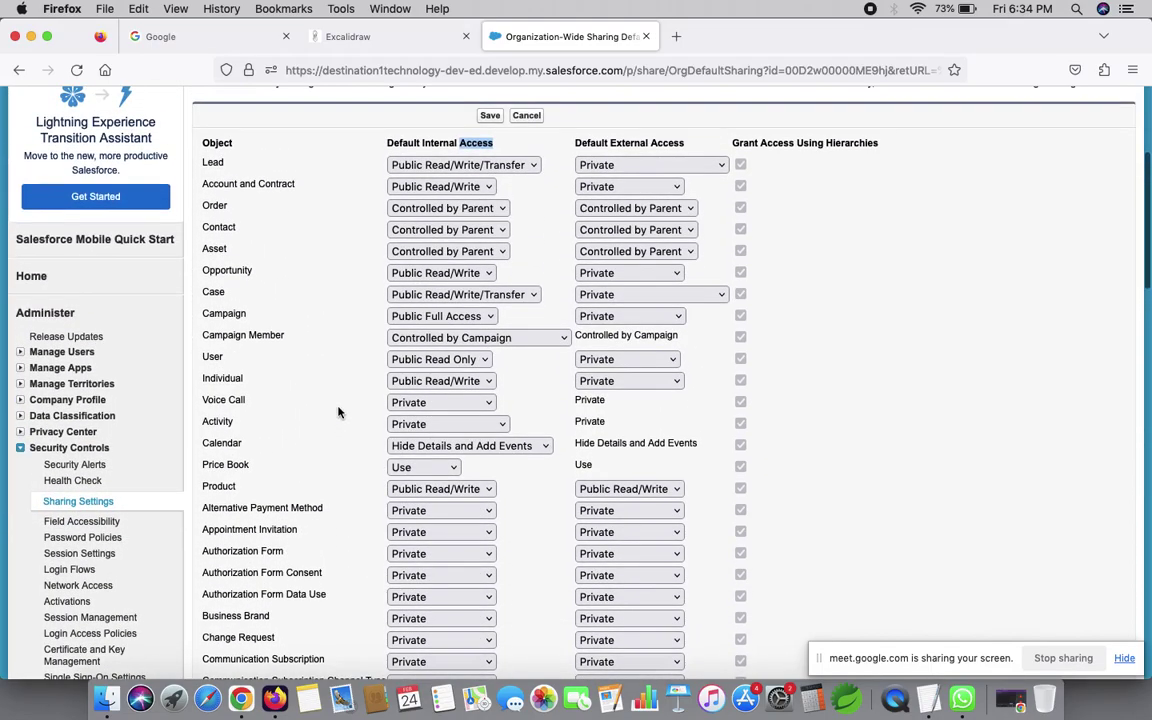
click(447, 316)
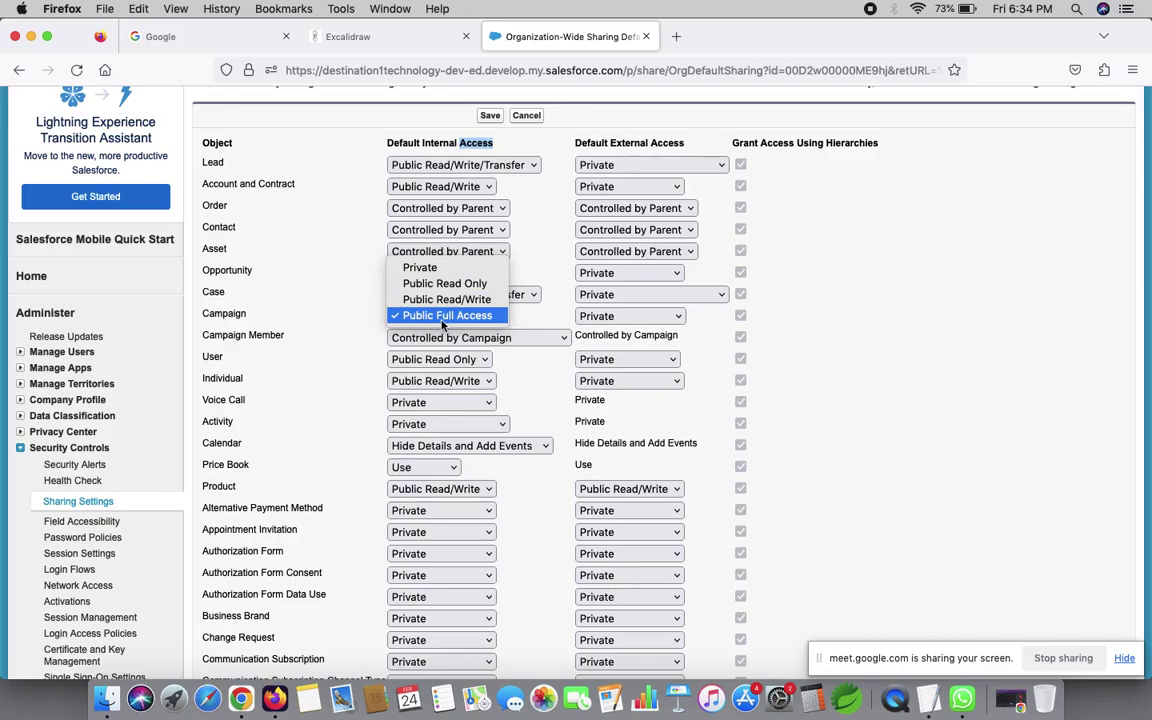
click(415, 44)
click(415, 44)
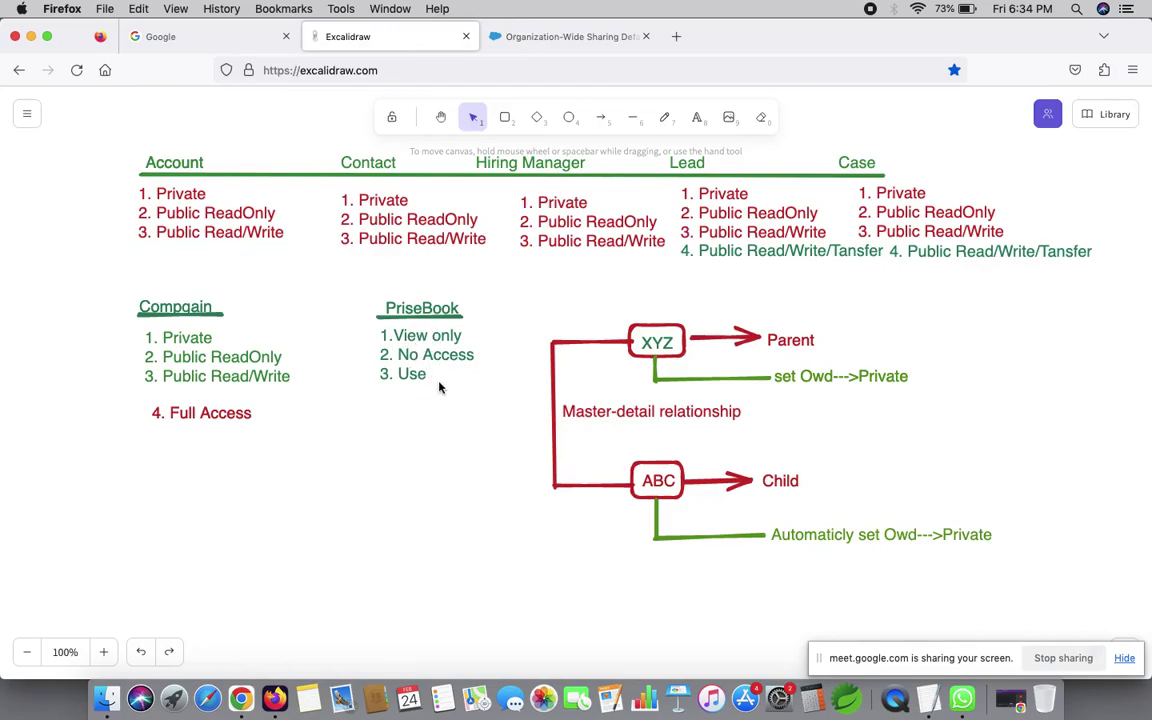
- Switch back to Salesforce and look through the organization-wide defaults down to the custom objects for the Price Book entry
click(562, 36)
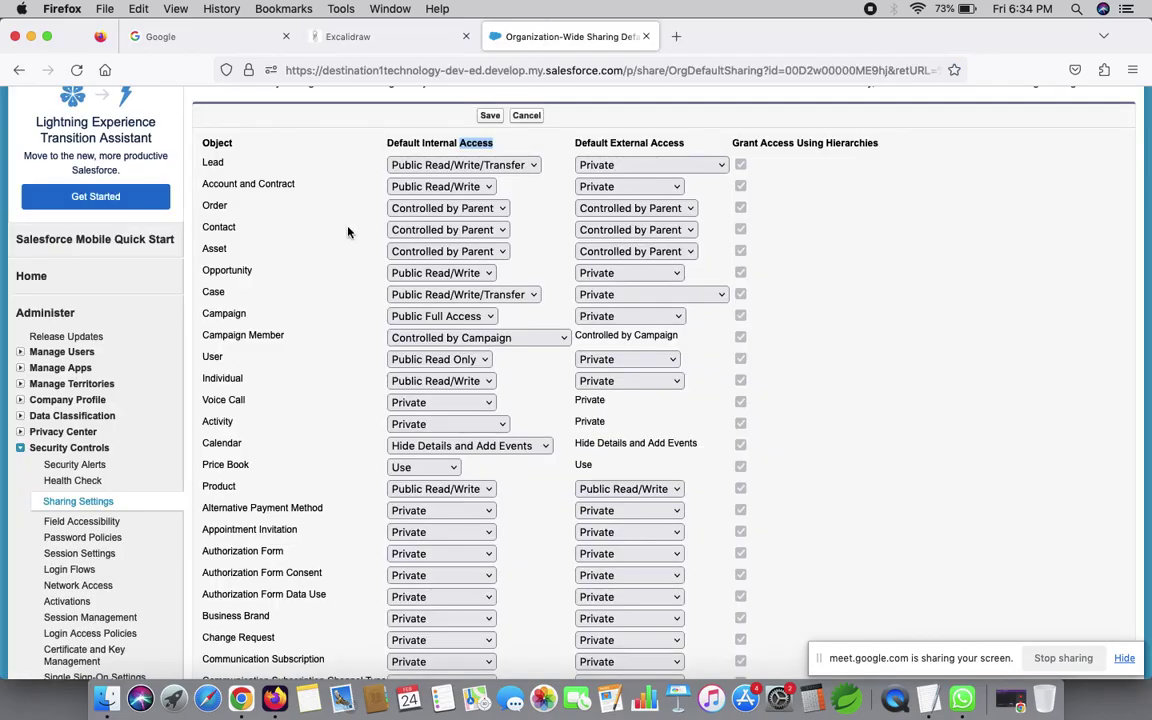
scroll(348, 232, down, 1)
scroll(348, 232, down, 5)
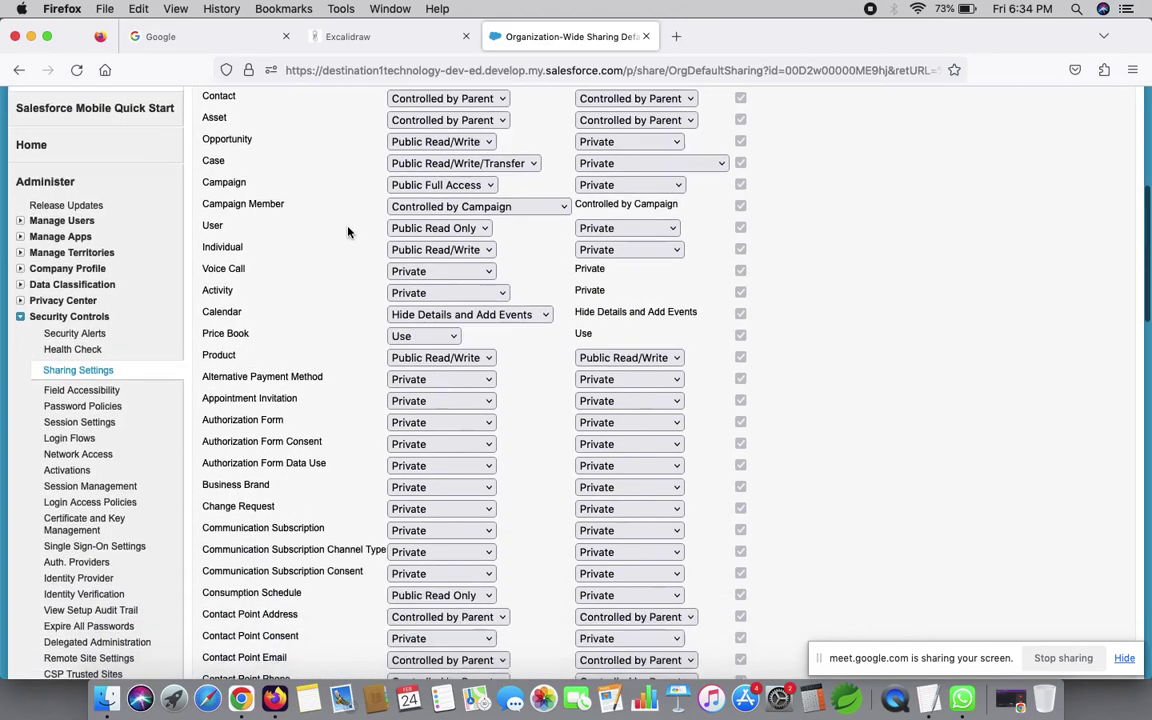
scroll(348, 232, down, 8)
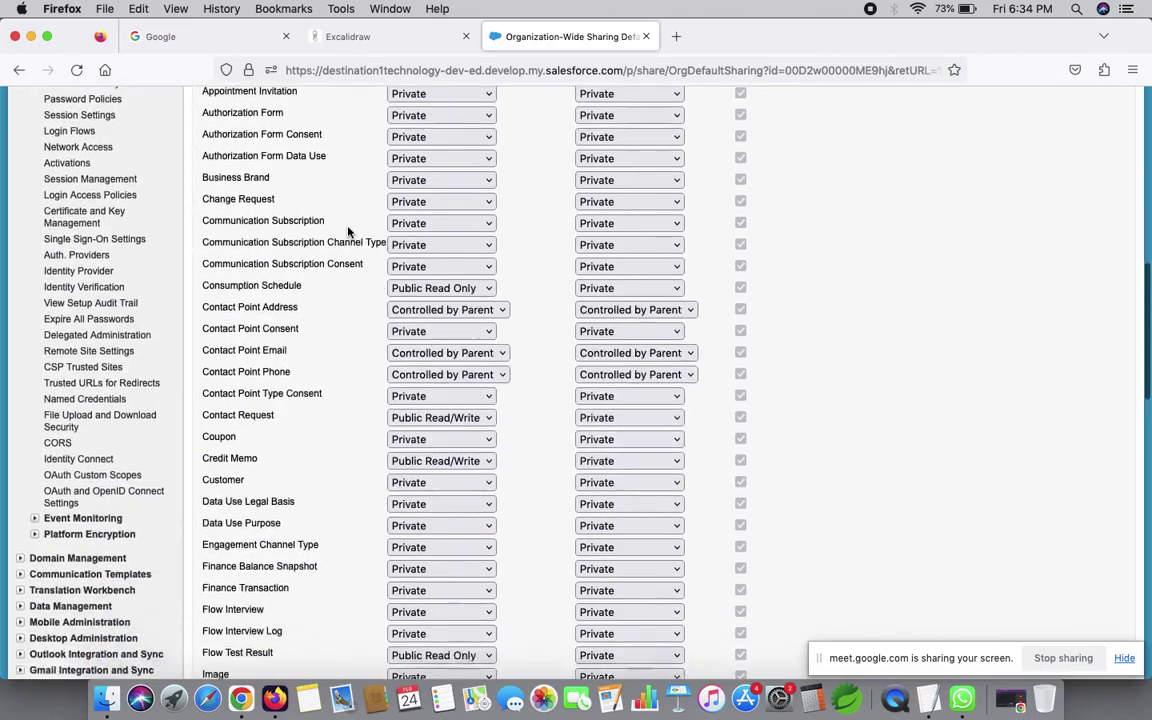
scroll(348, 232, down, 8)
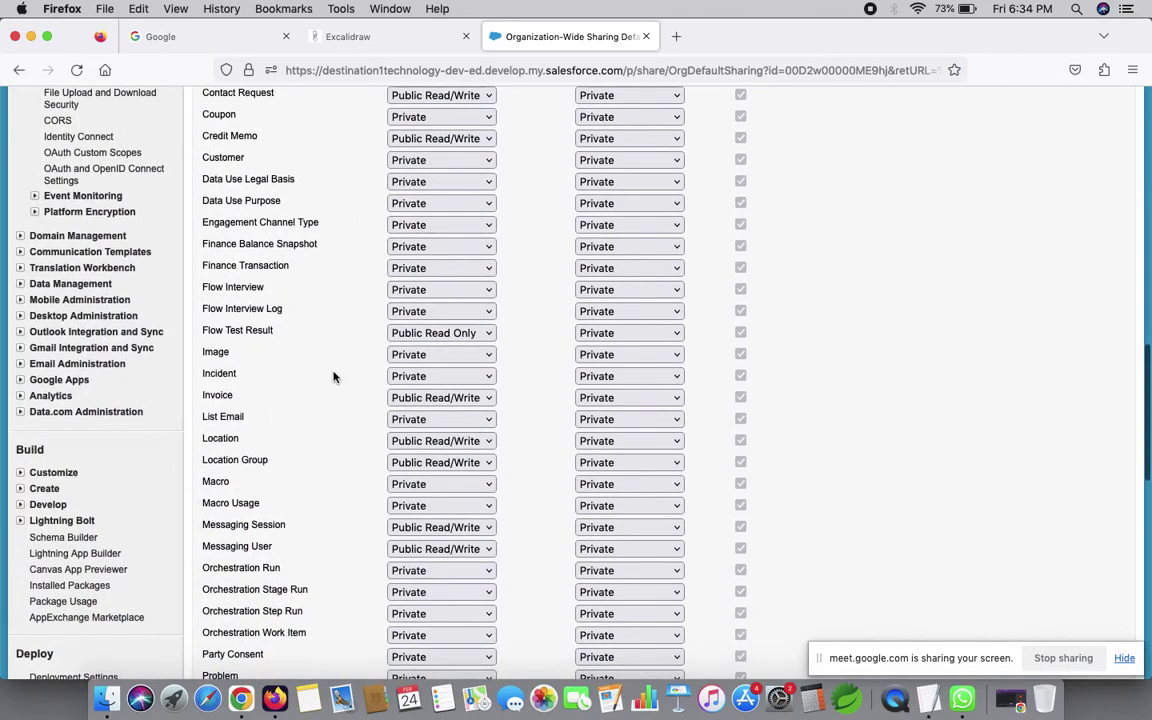
scroll(334, 377, down, 6)
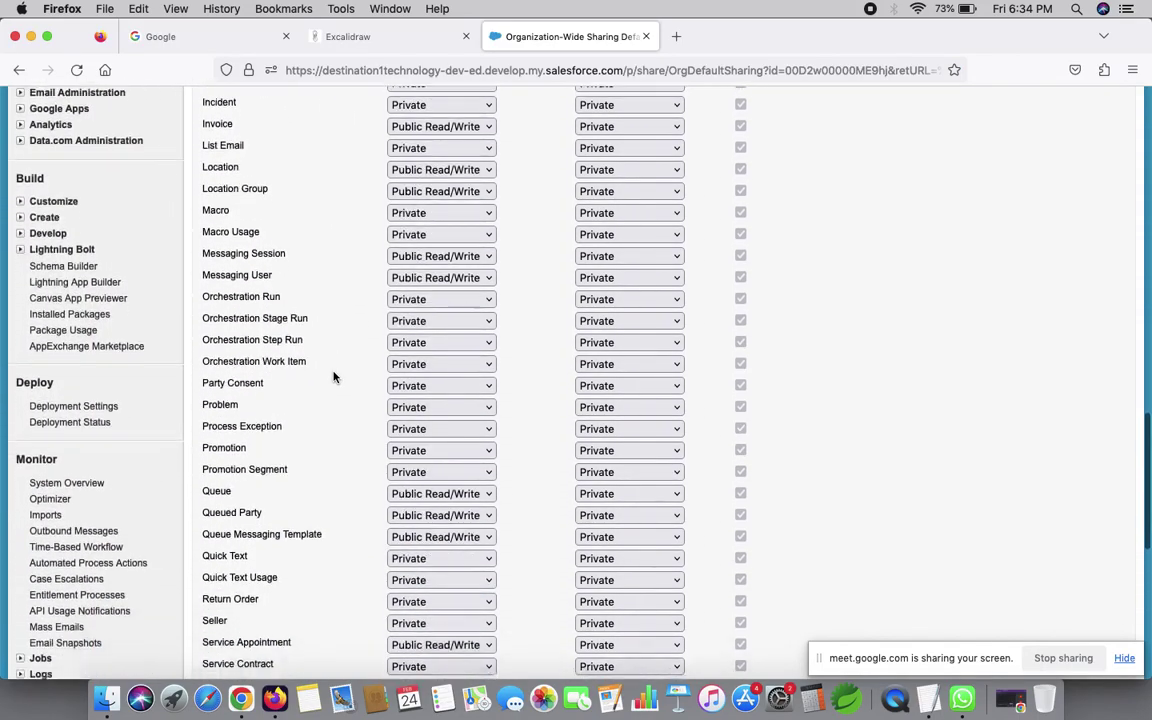
scroll(334, 377, down, 6)
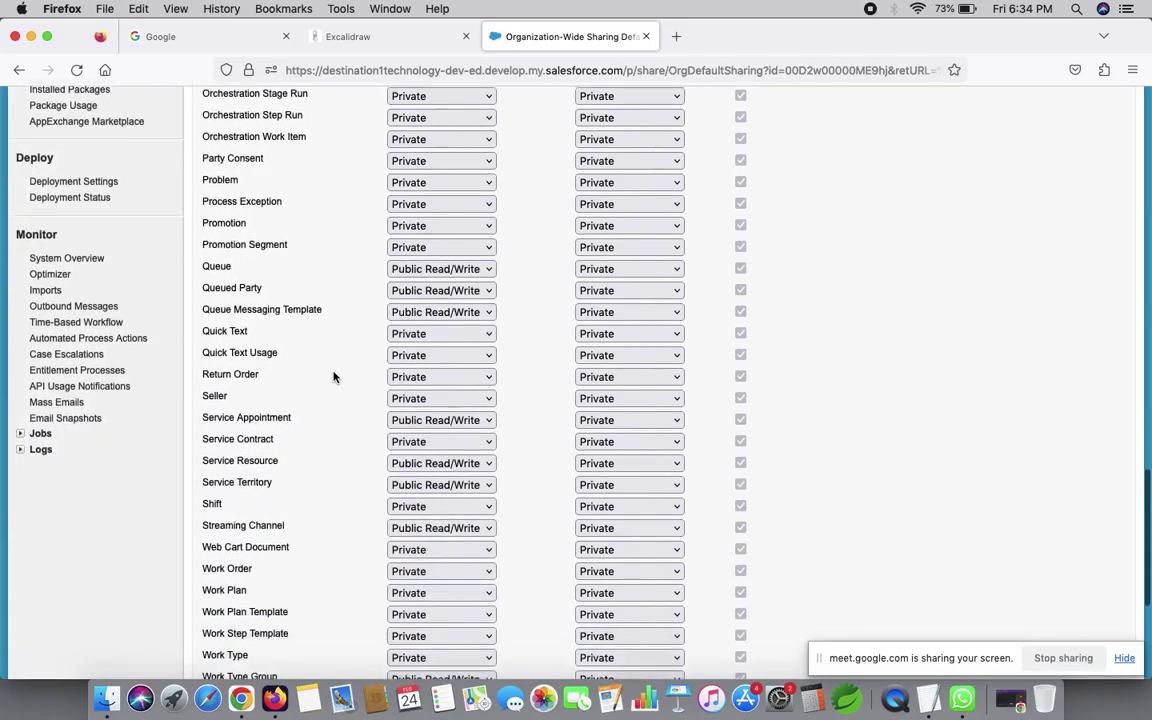
scroll(334, 377, down, 3)
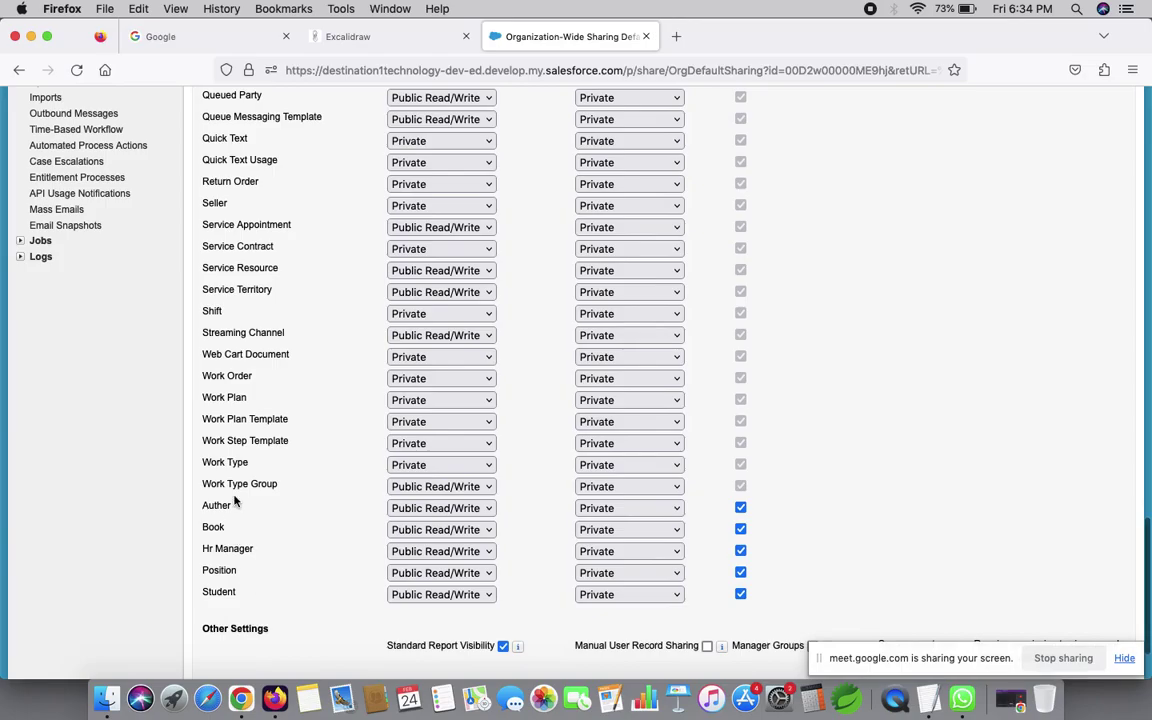
- Locate Price Book among the standard objects and review its default internal access options, keeping Use selected
scroll(235, 502, up, 4)
scroll(235, 497, up, 3)
scroll(235, 497, up, 4)
scroll(235, 500, up, 2)
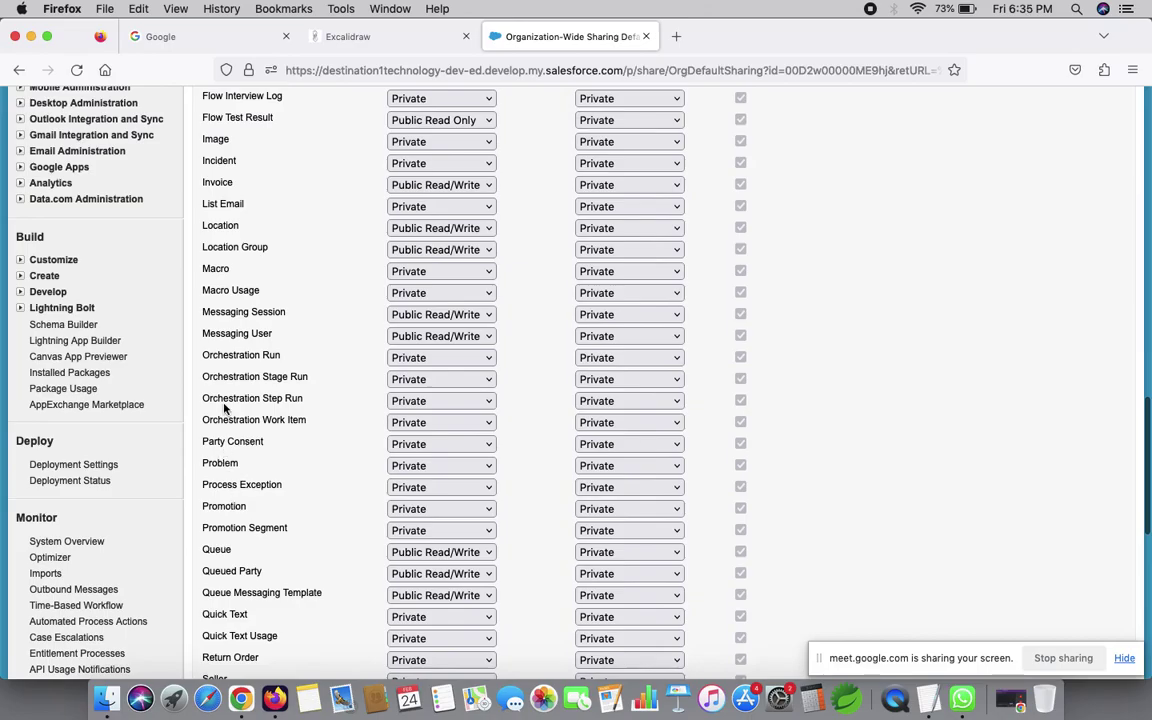
scroll(226, 262, up, 4)
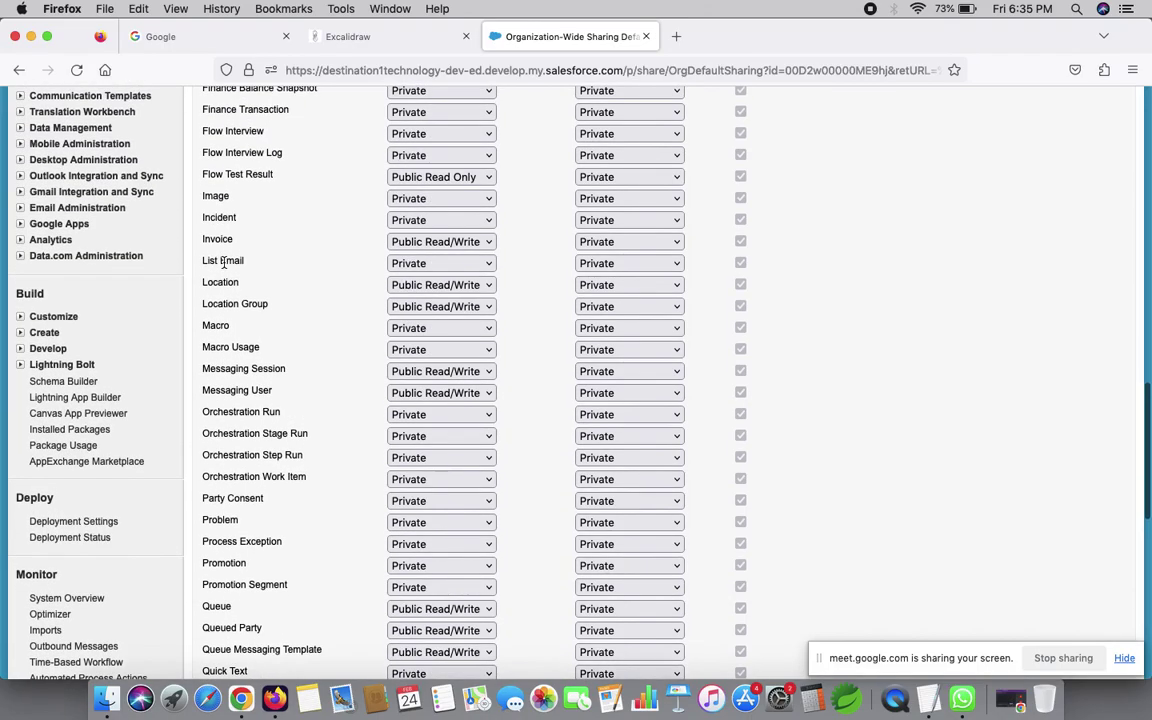
scroll(224, 263, up, 7)
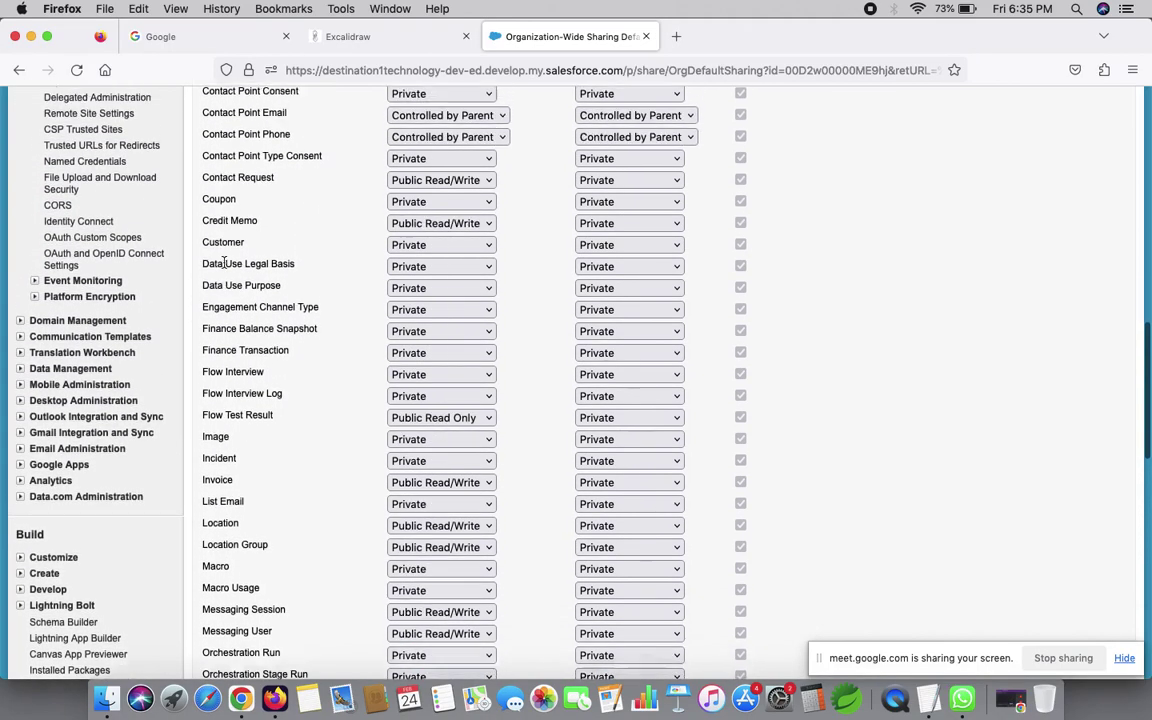
scroll(224, 263, up, 10)
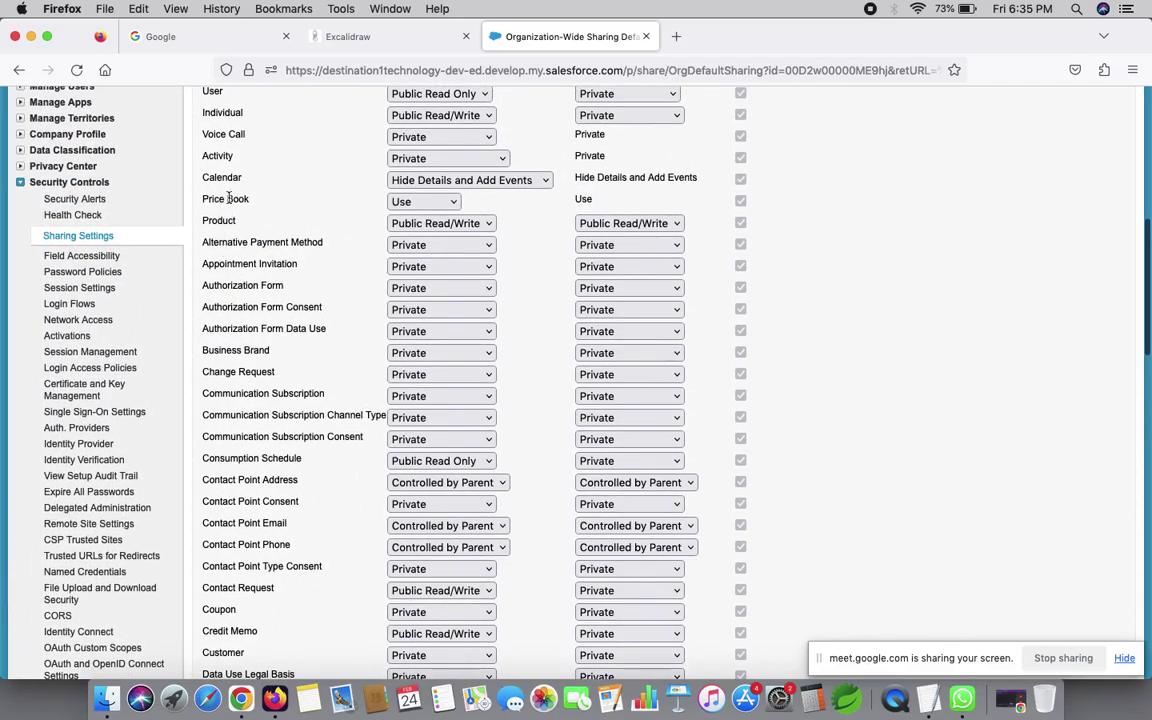
click(453, 202)
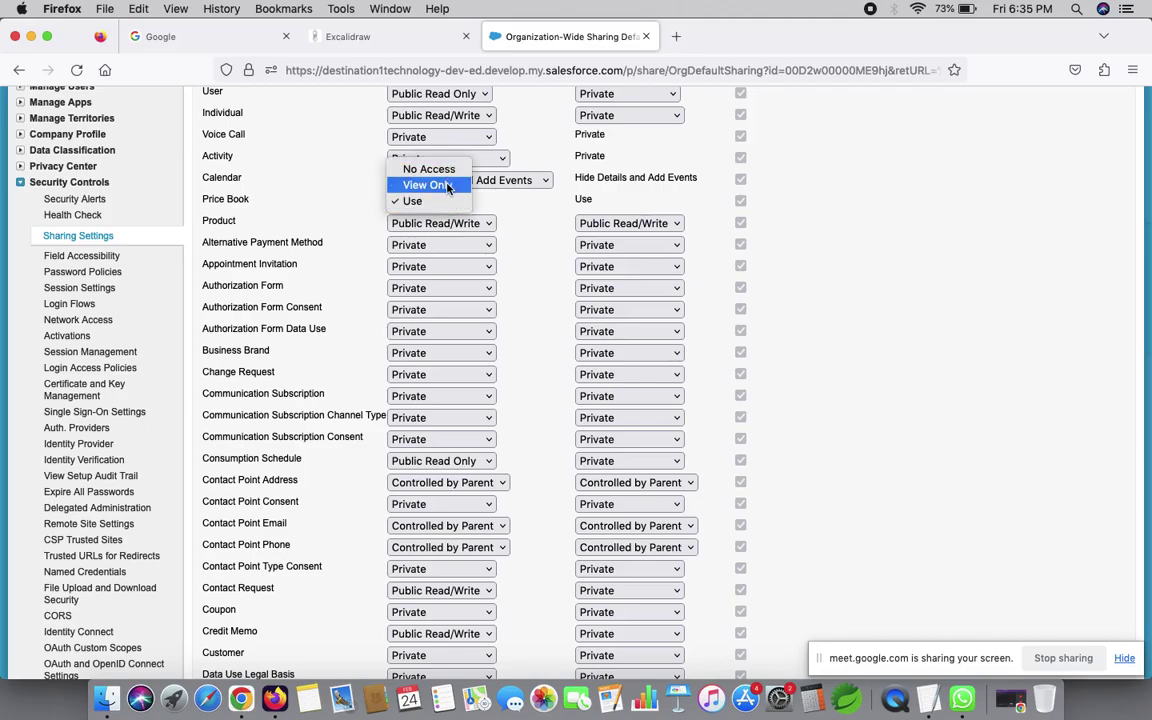
click(545, 140)
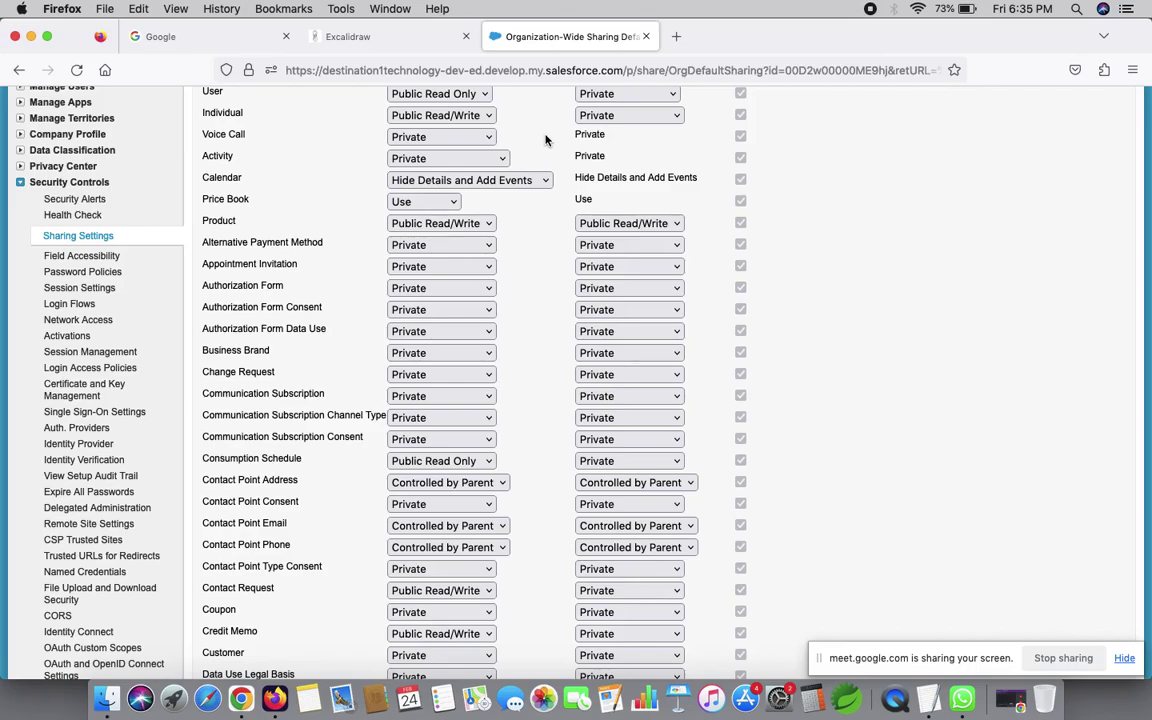
- Return to the start of the organization-wide defaults and check the parent-child master-detail notes in Excalidraw before coming back to Salesforce
scroll(862, 163, up, 5)
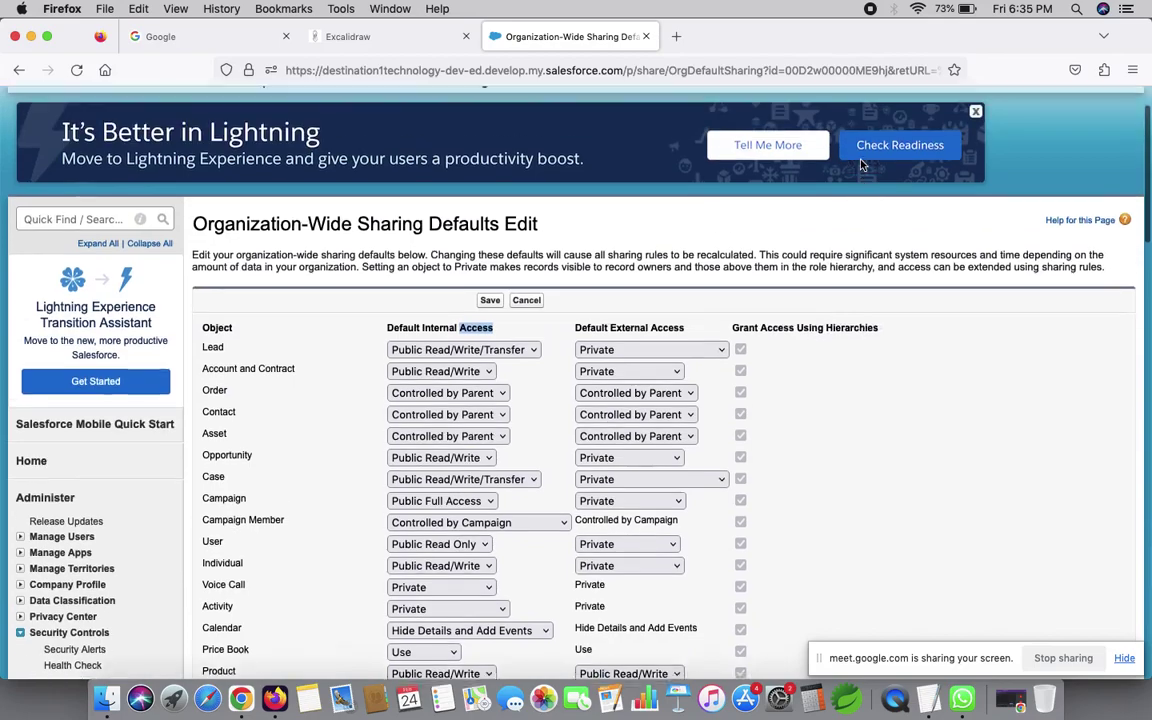
scroll(862, 163, up, 1)
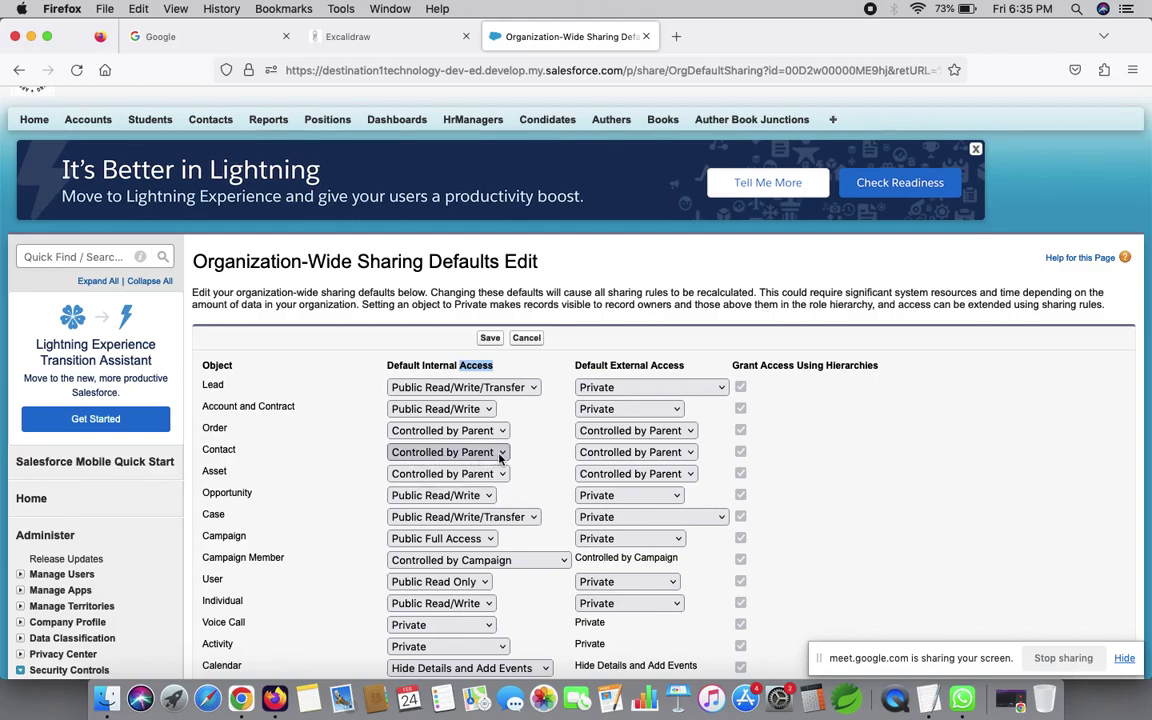
click(335, 36)
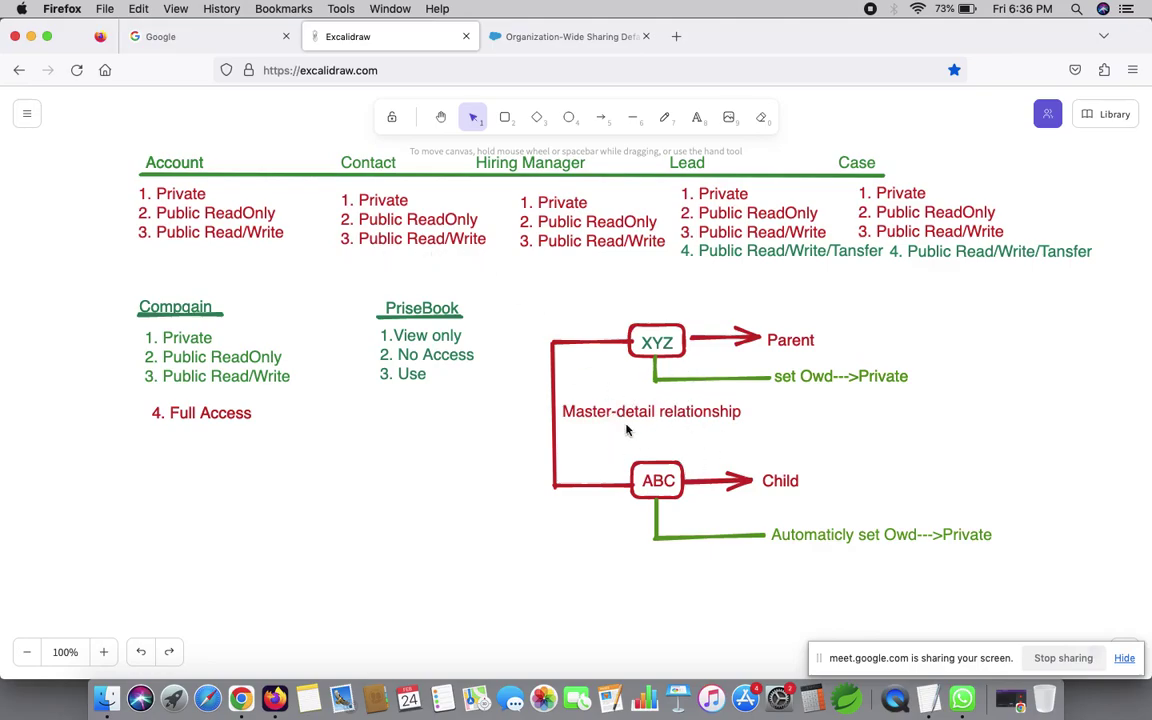
click(561, 37)
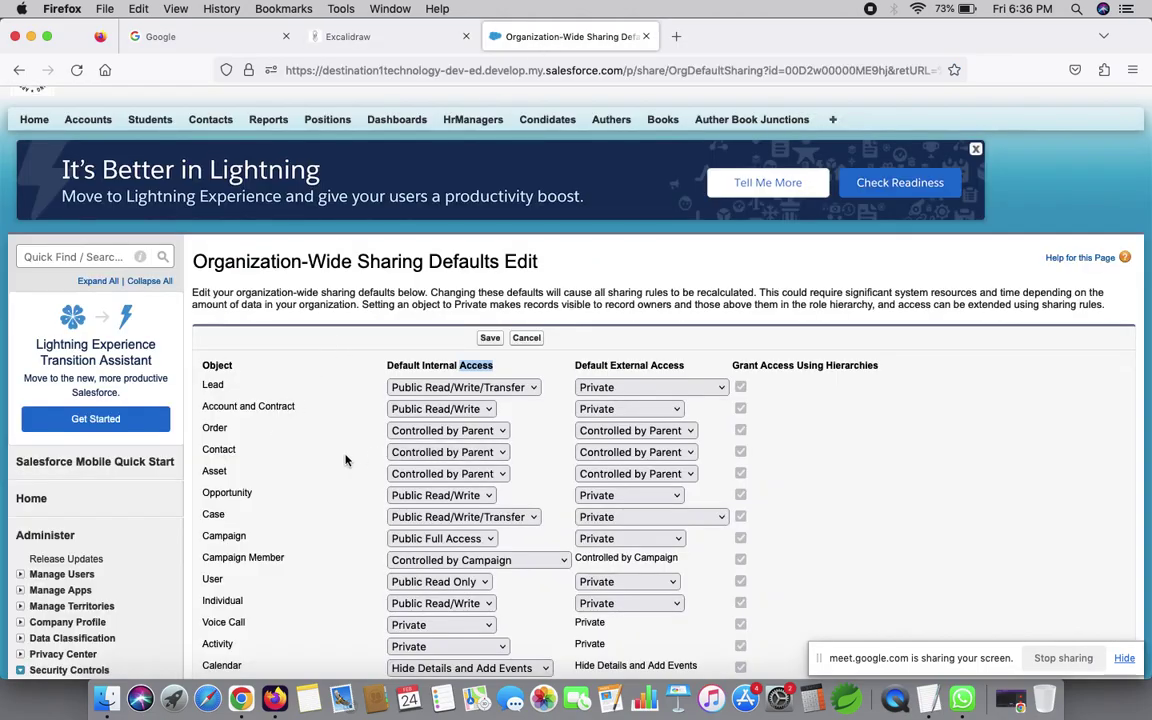
- Review the default internal access options for Contact, keeping Controlled by Parent, and compare them with the master-detail notes in Excalidraw
click(406, 456)
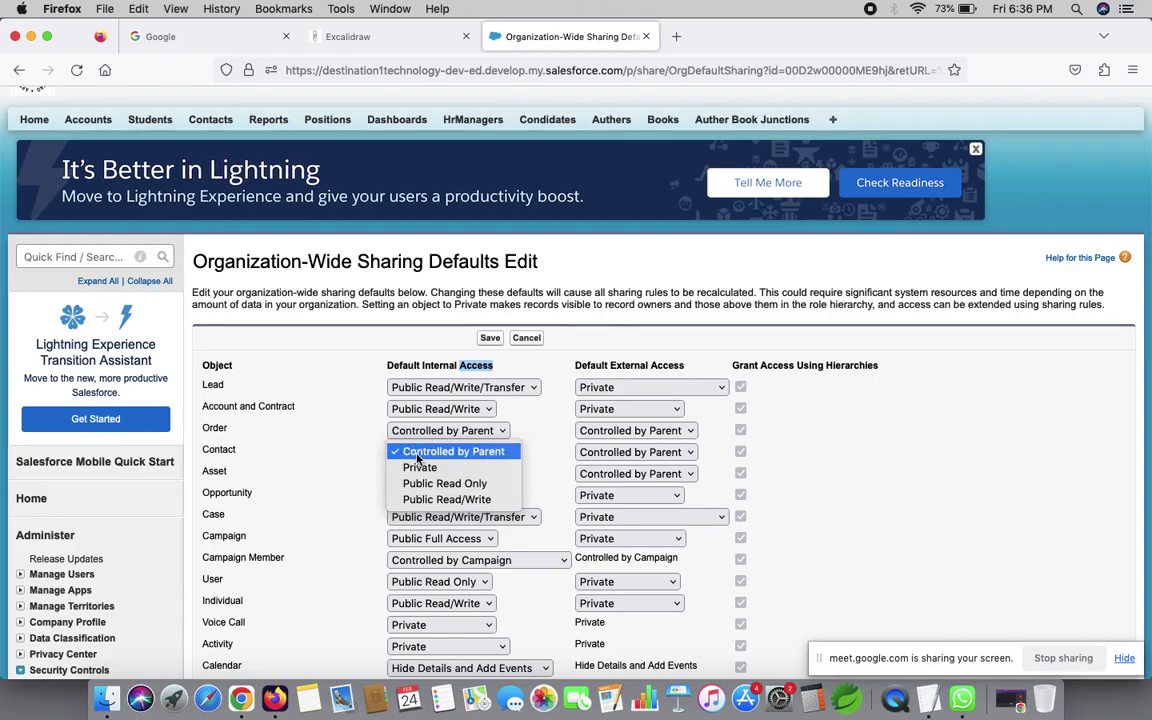
click(355, 451)
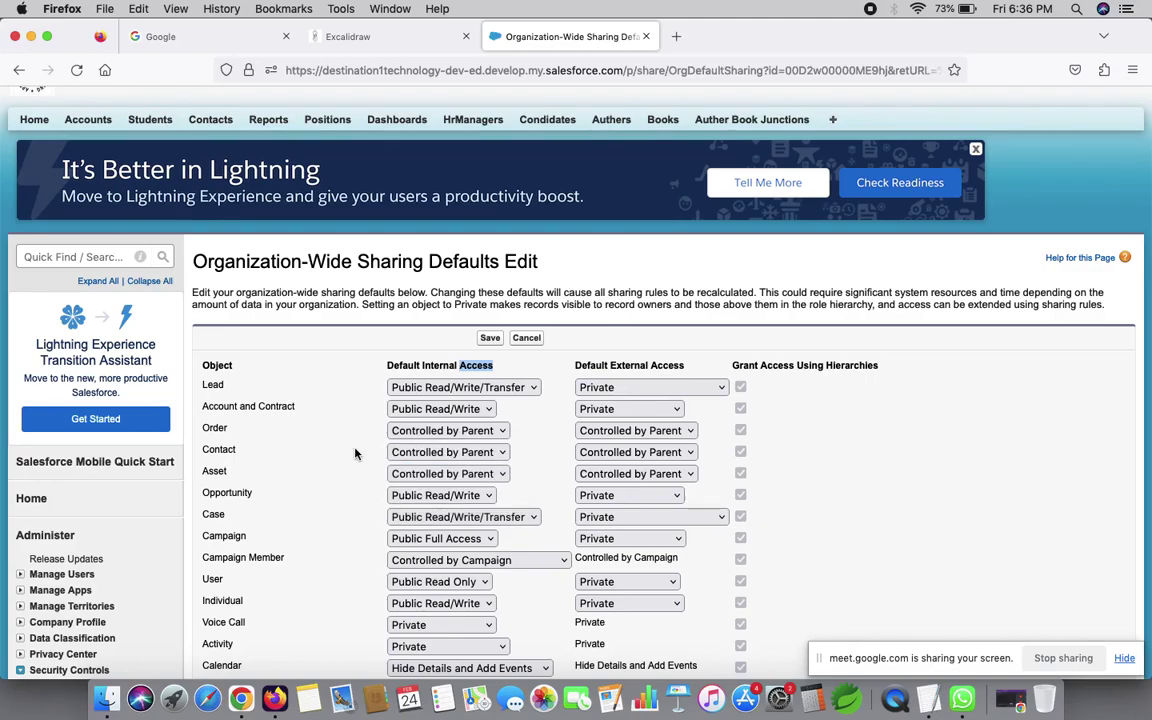
click(428, 452)
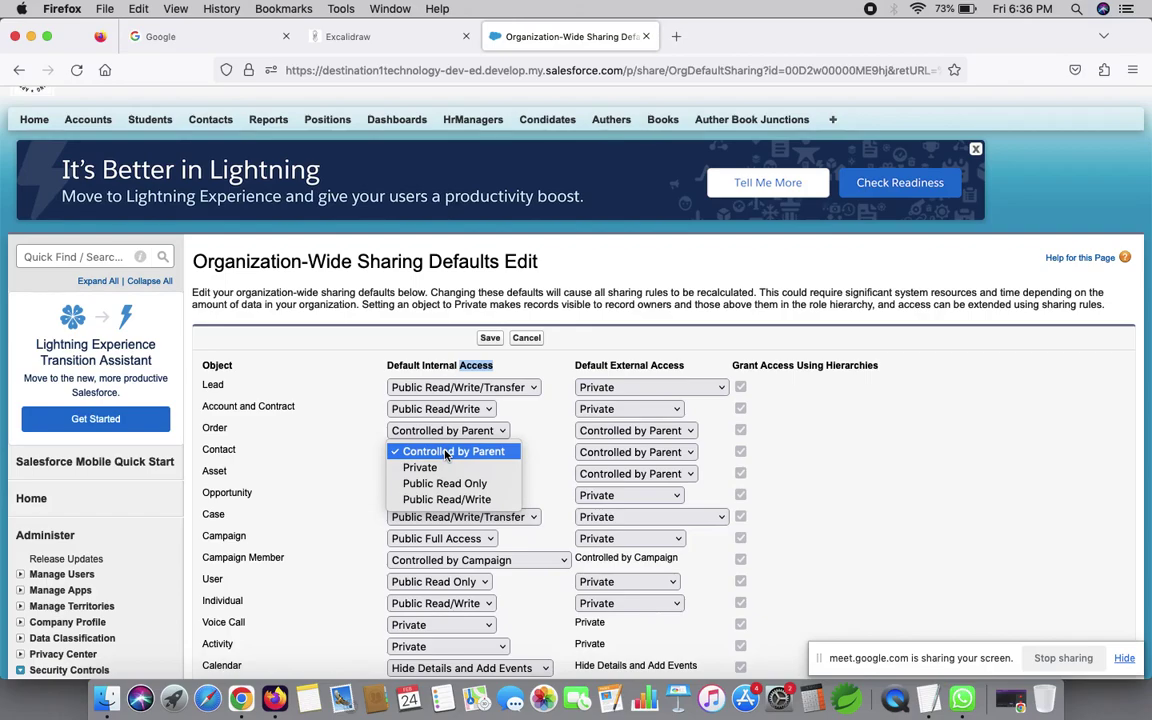
click(374, 38)
click(374, 38)
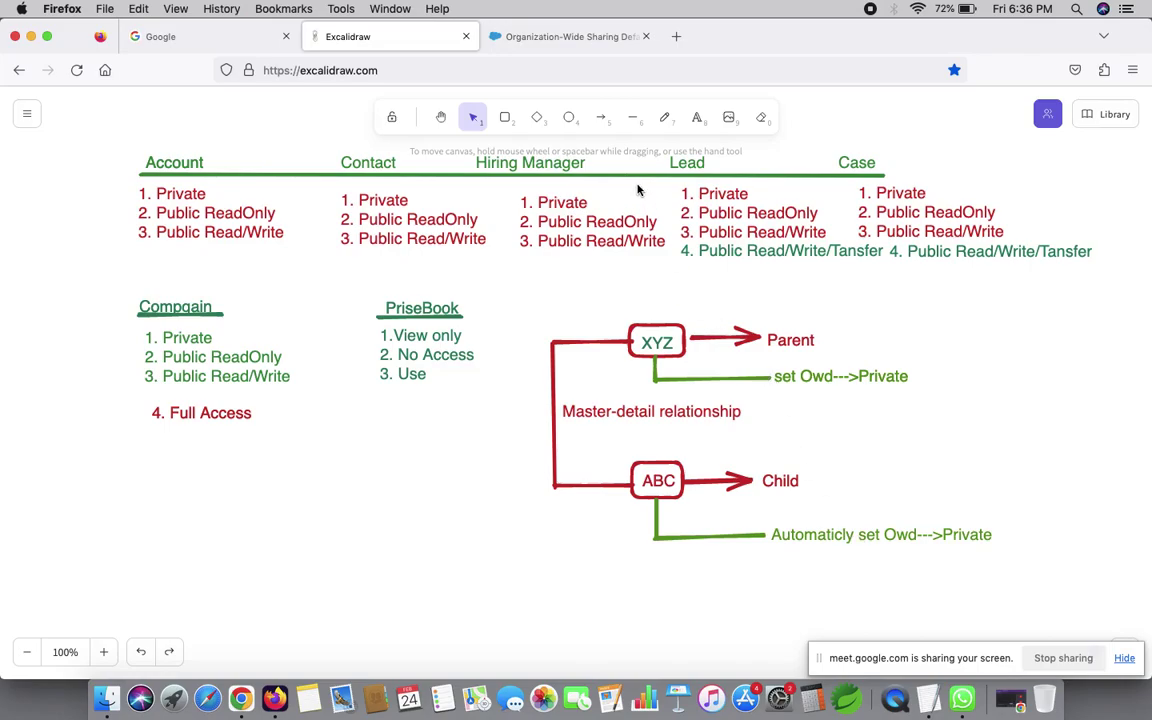
click(520, 39)
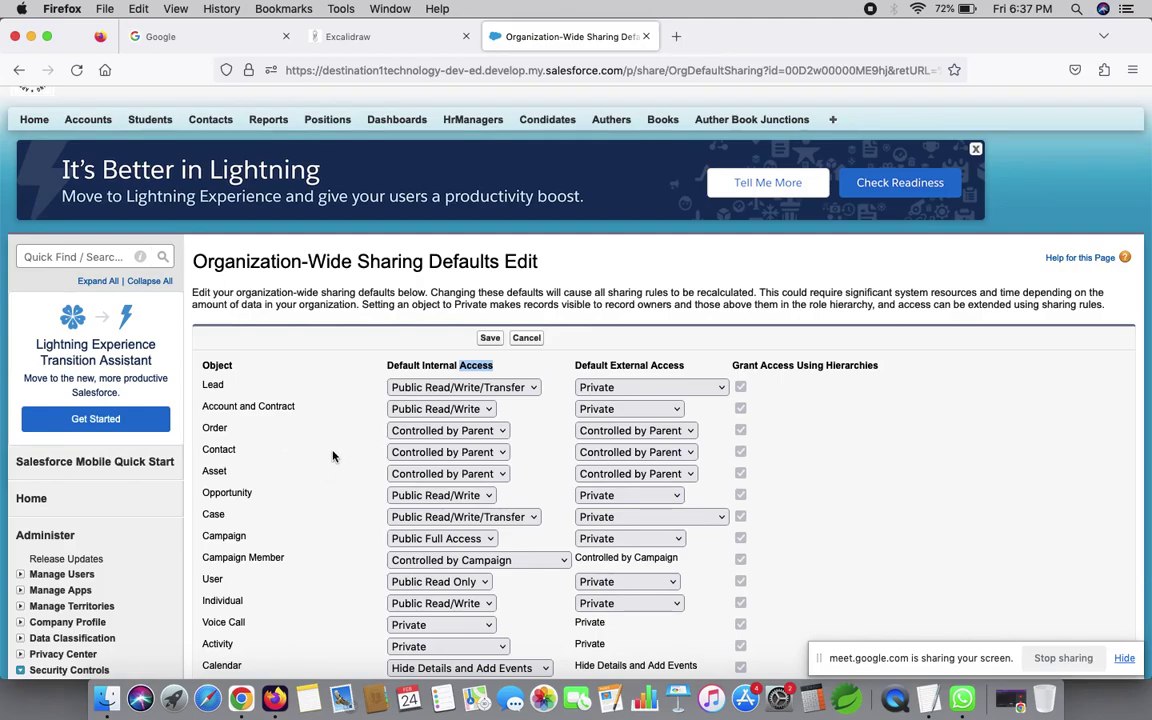
click(282, 415)
- Switch to the Security Setting in Salesforce notes in TextEdit and highlight Private in the OWD option list
click(31, 36)
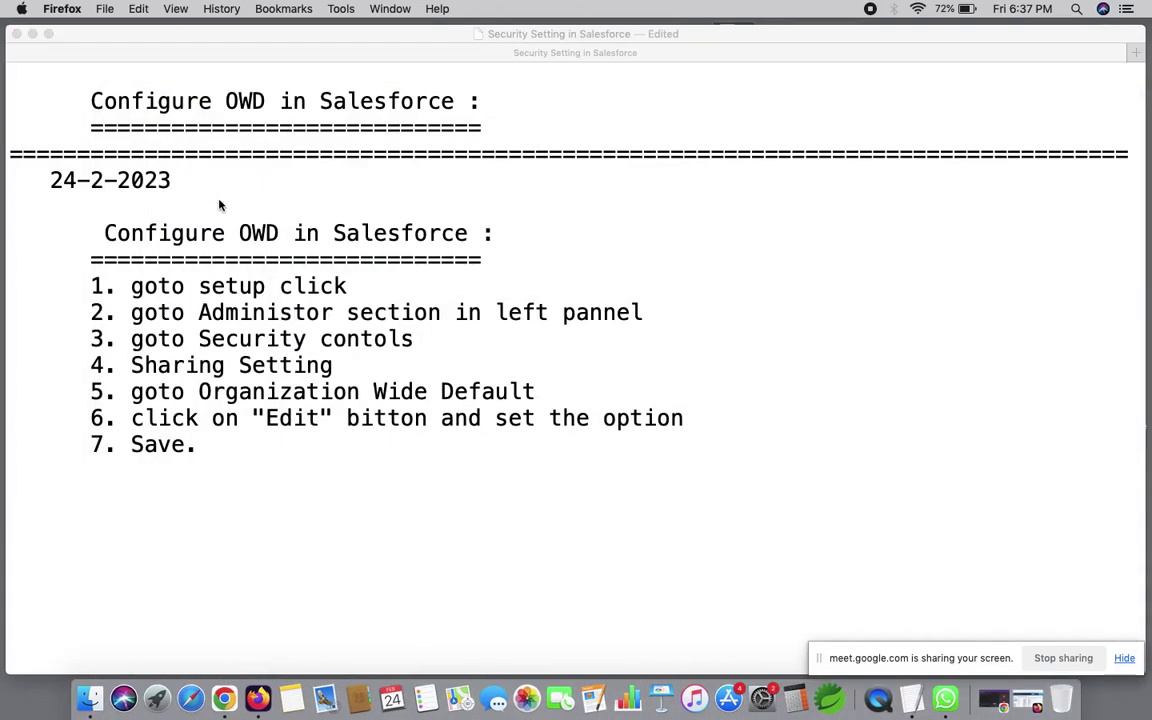
scroll(220, 205, up, 15)
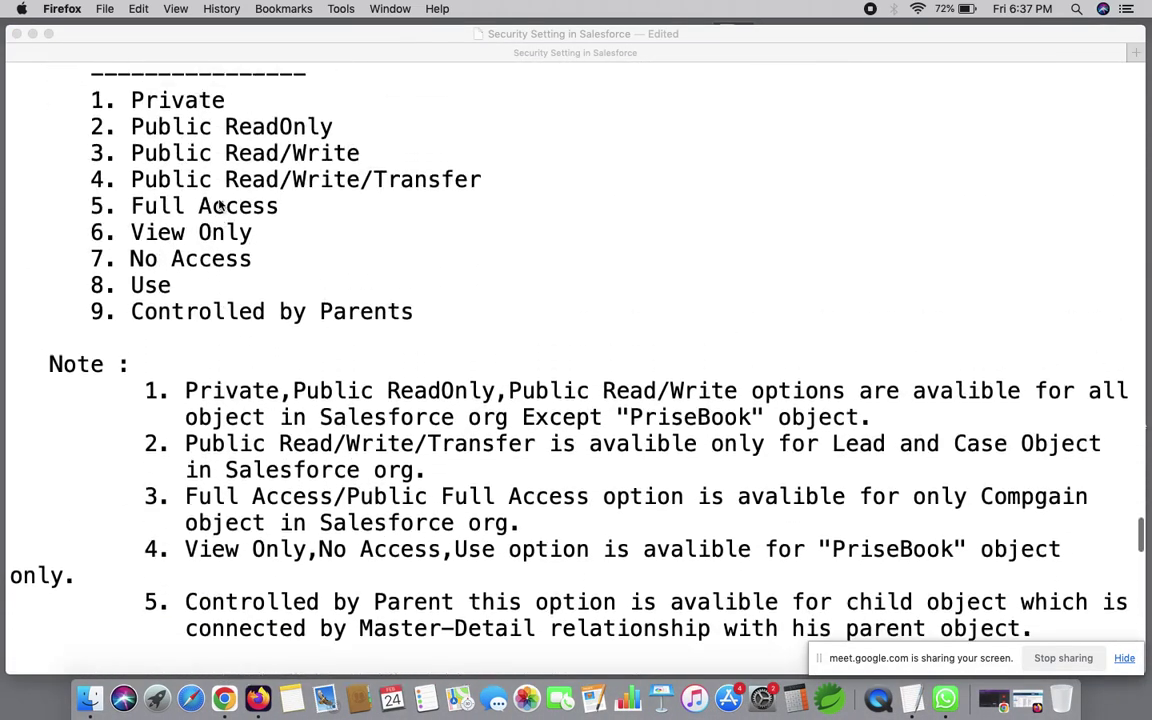
click(102, 142)
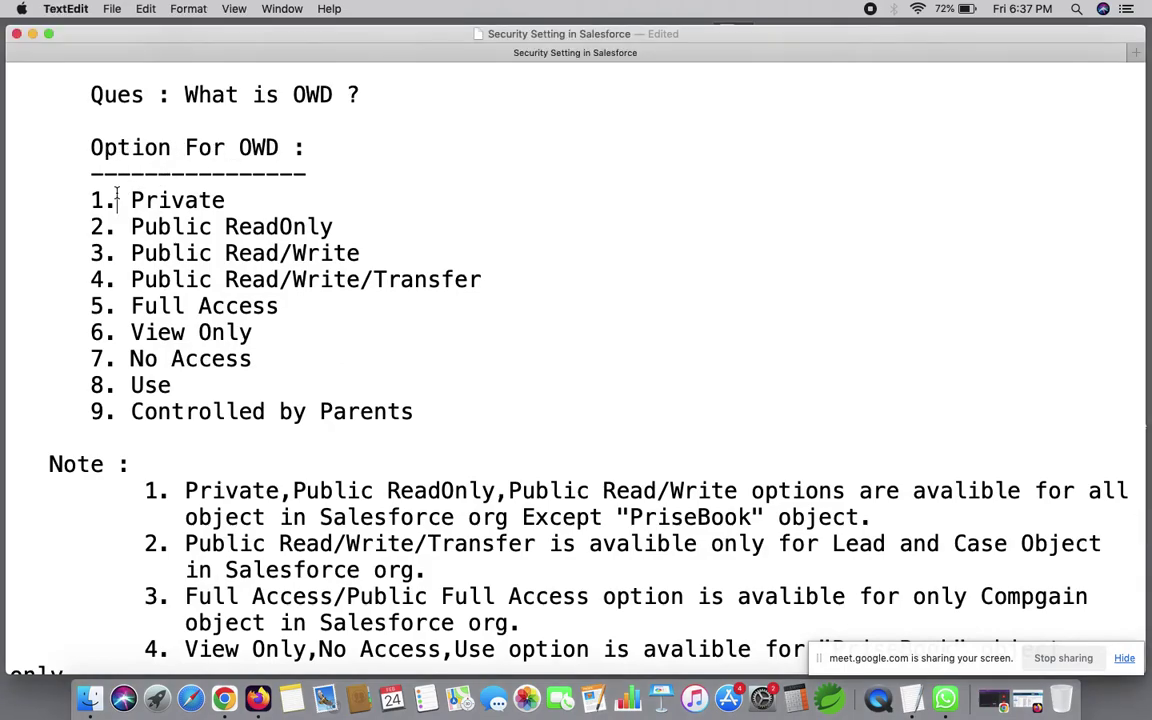
double_click(152, 198)
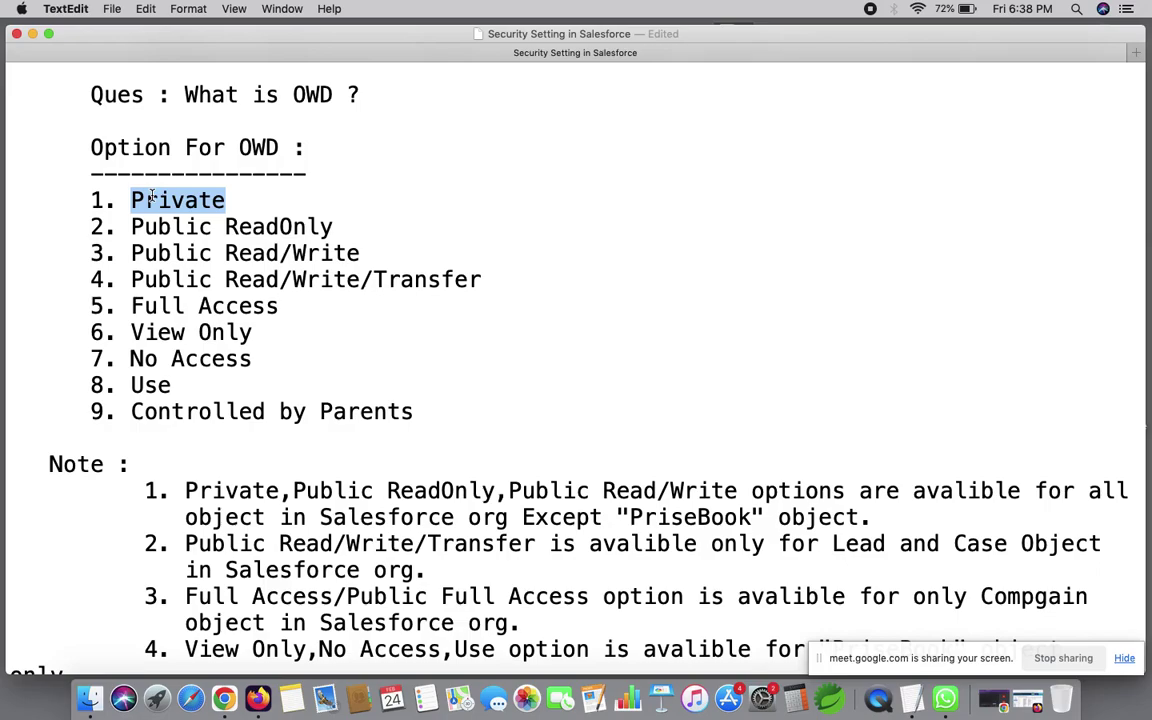
- Switch to Excalidraw in Firefox and bring up the role hierarchy diagram above the access notes
click(259, 700)
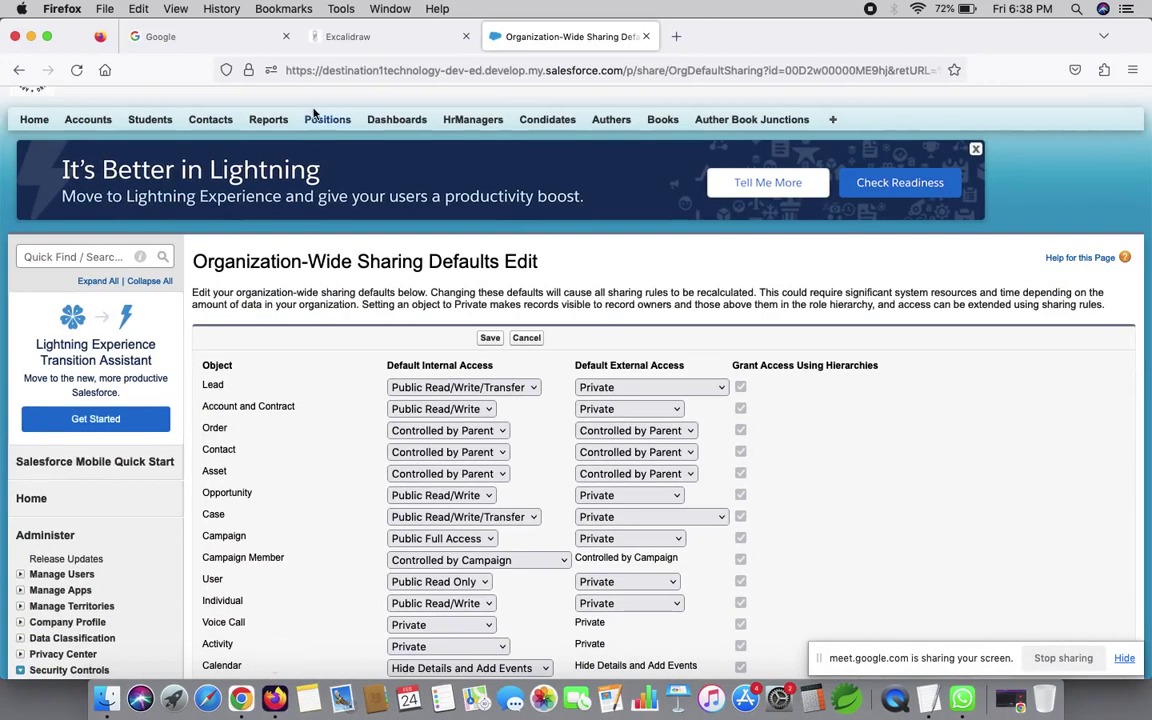
click(328, 39)
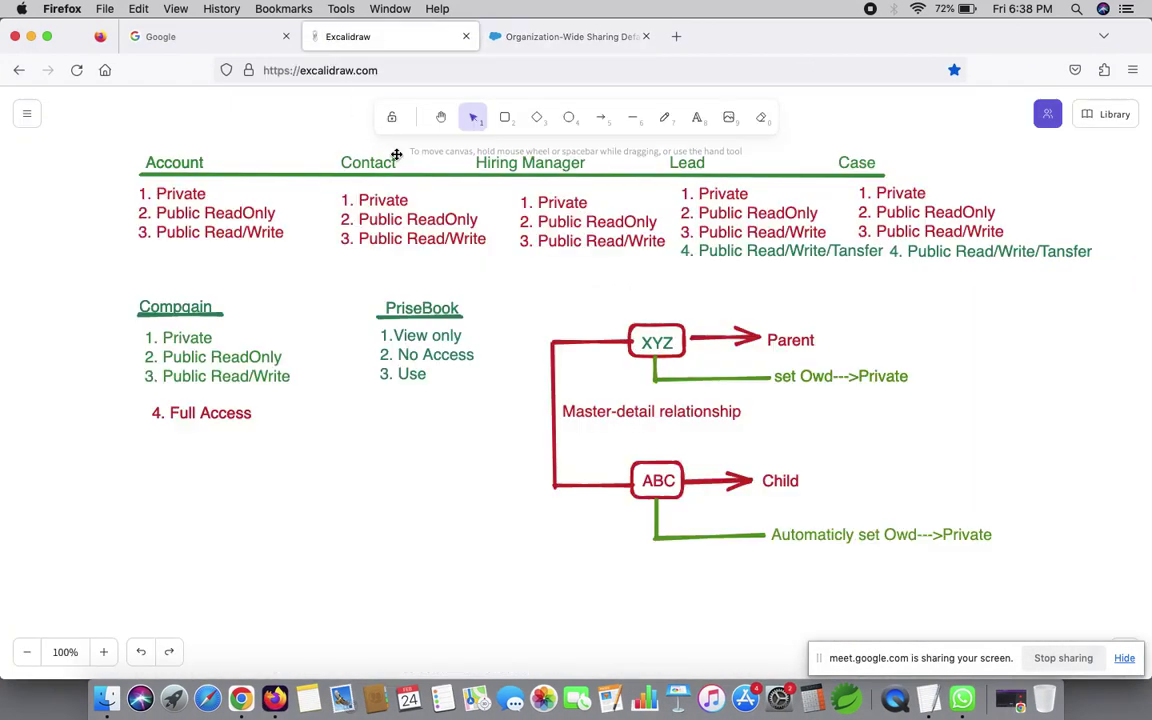
scroll(396, 155, up, 10)
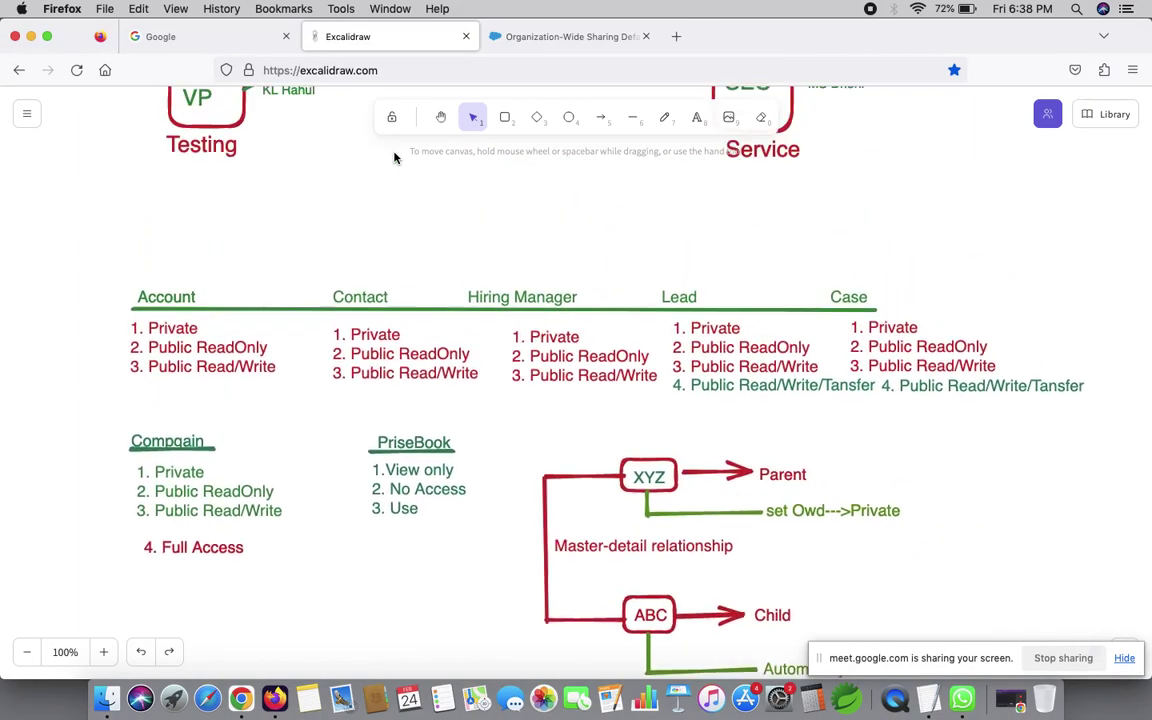
scroll(396, 157, up, 4)
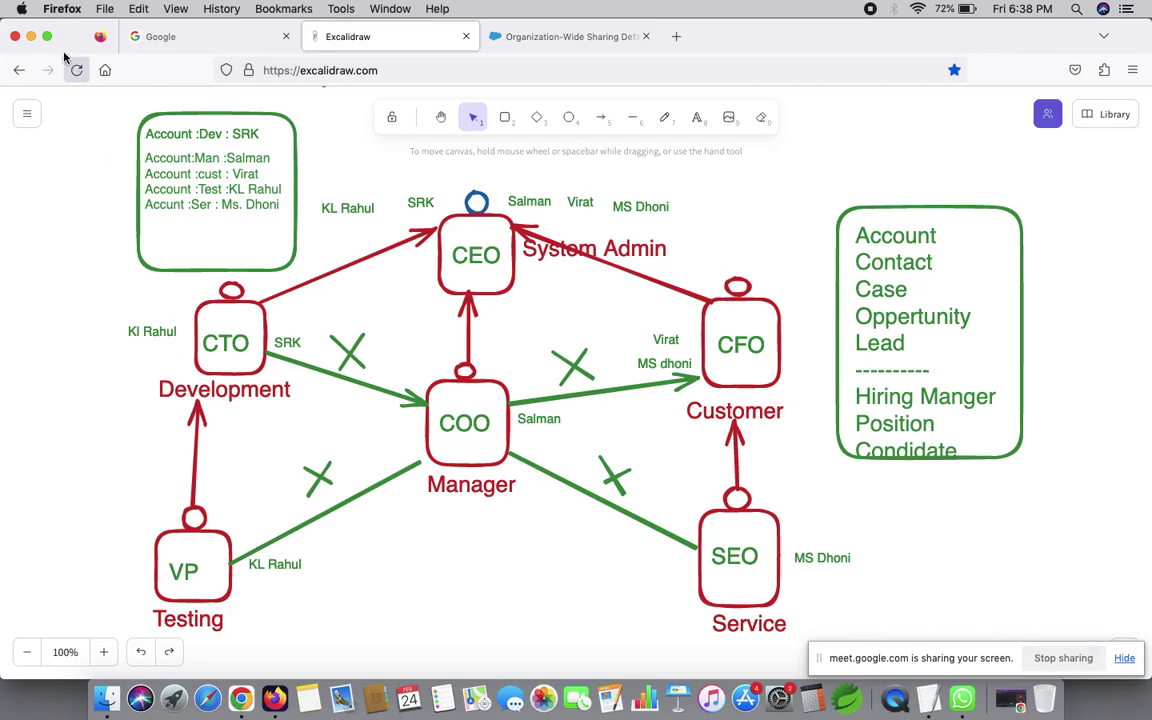
- Return to the TextEdit notes, review the OWD options, notes and configuration steps, and highlight the Private option
click(32, 37)
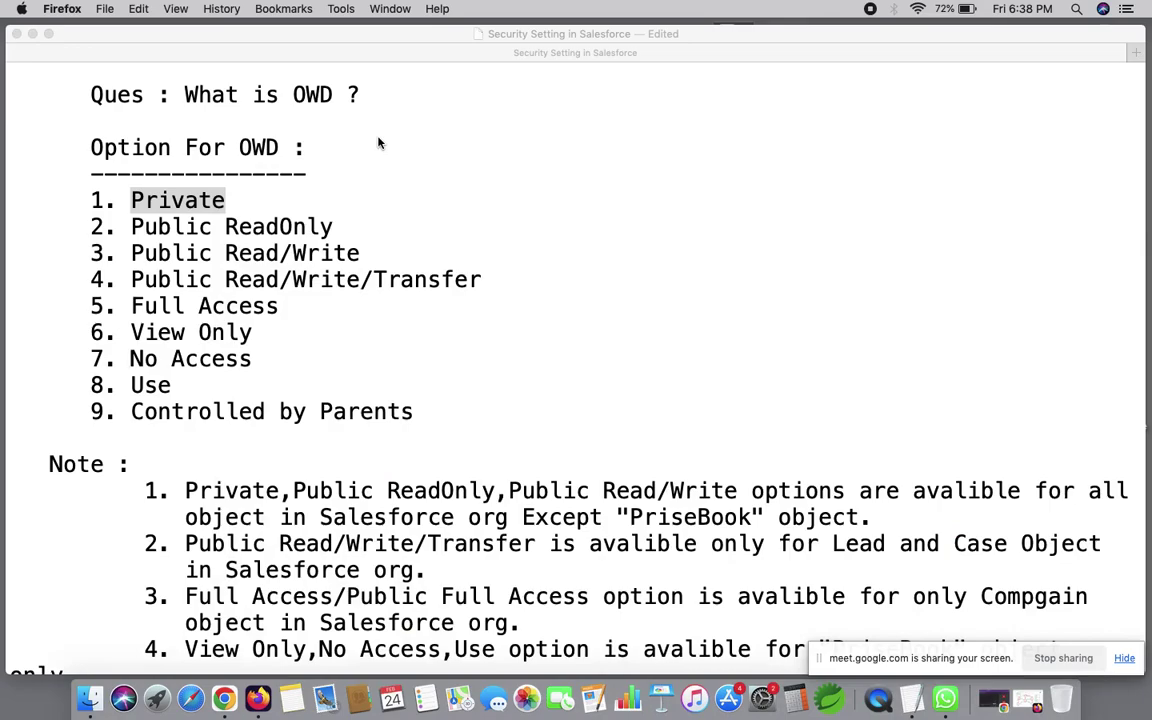
scroll(379, 143, down, 10)
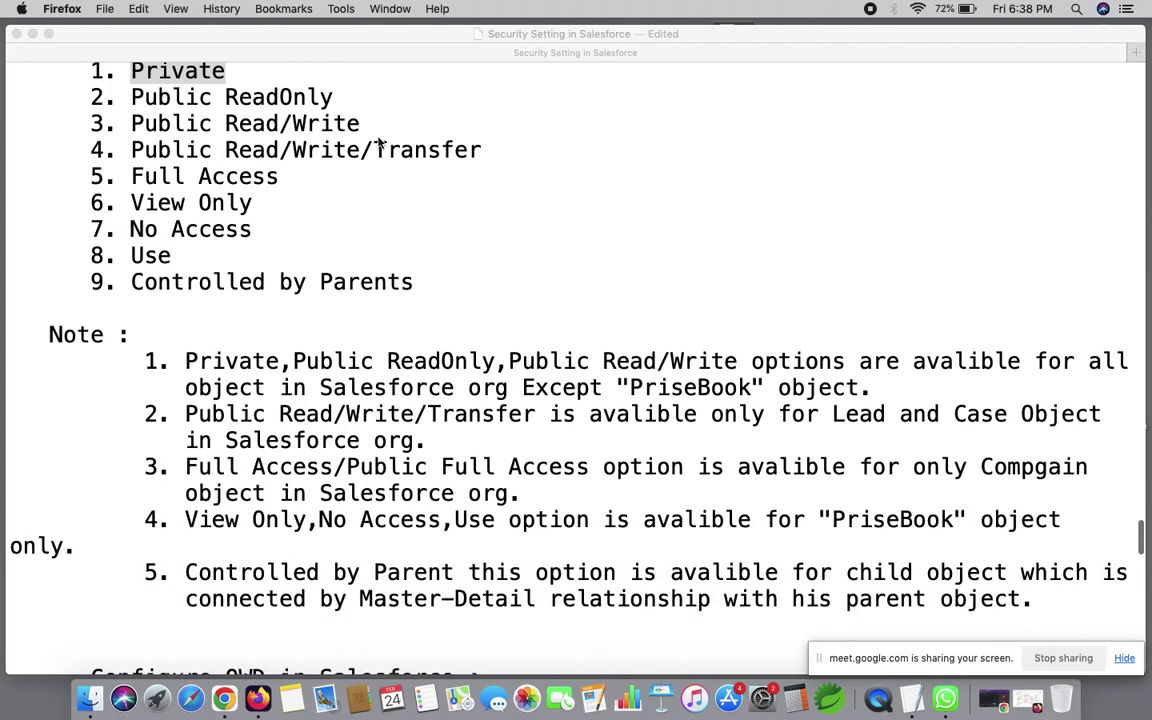
scroll(379, 143, down, 4)
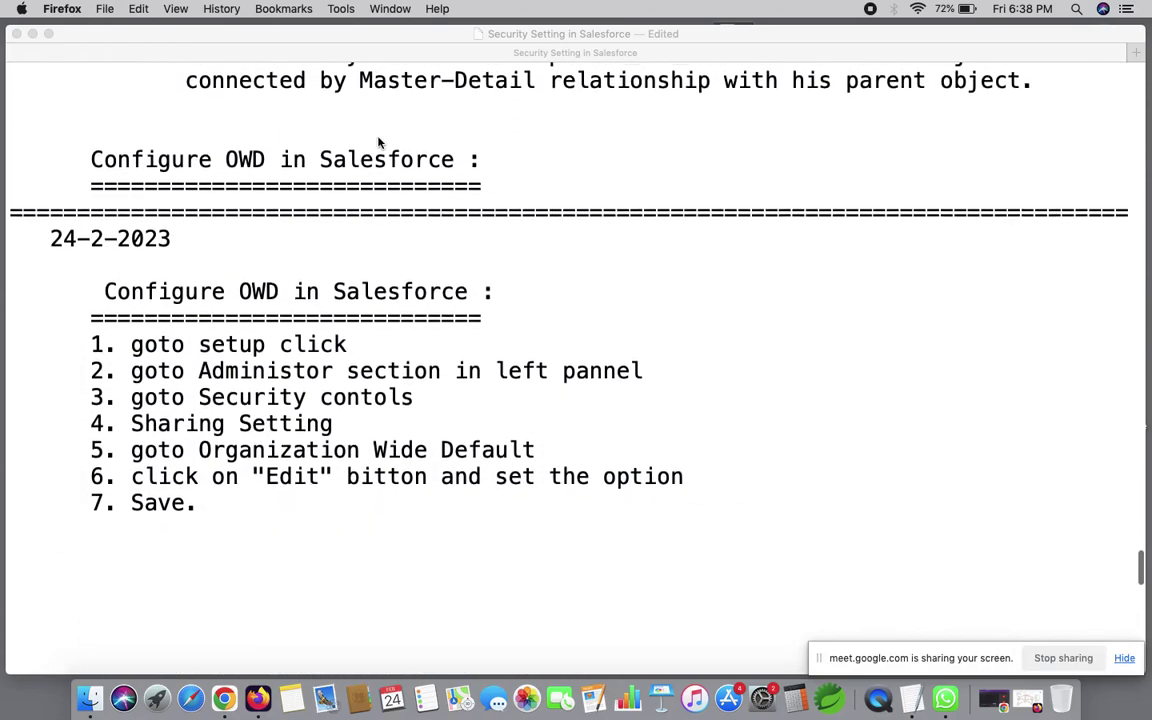
scroll(379, 143, up, 15)
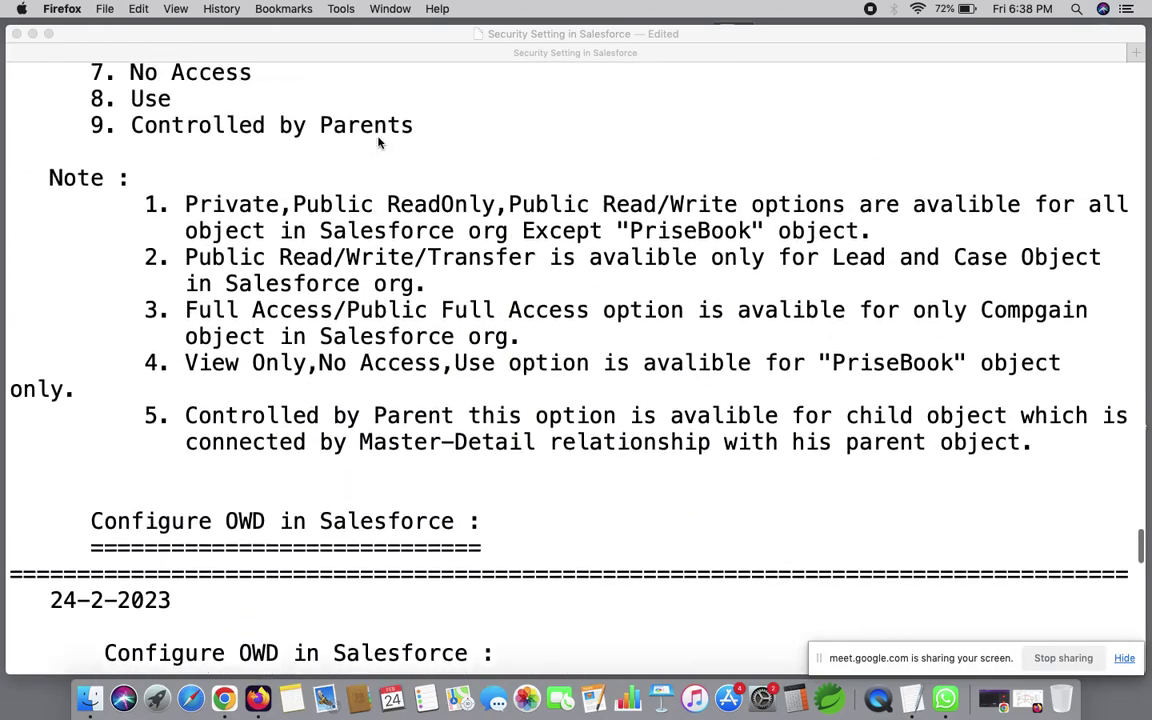
scroll(379, 143, up, 1)
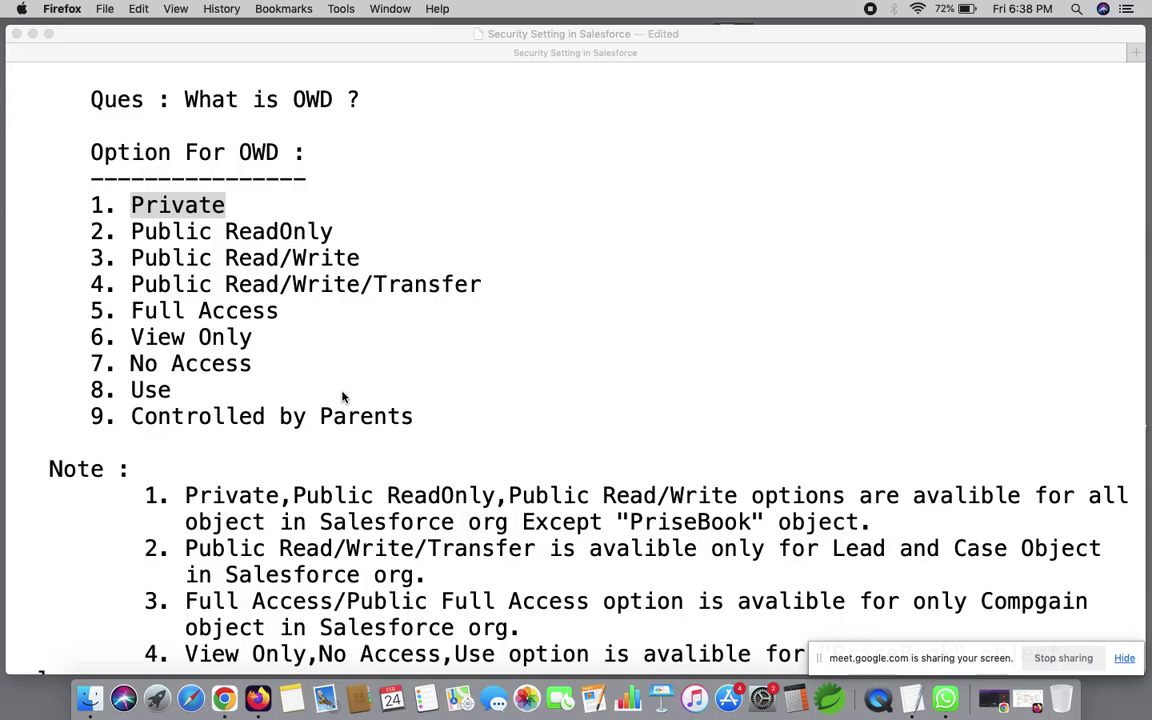
scroll(342, 397, down, 3)
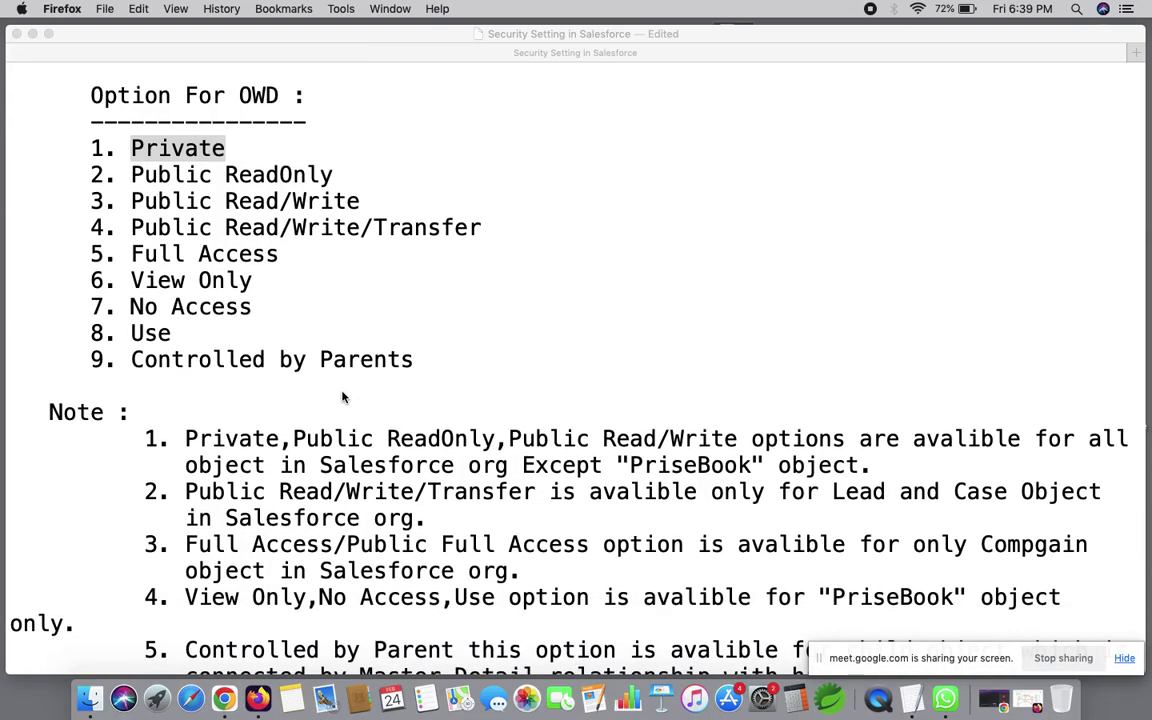
scroll(342, 397, down, 15)
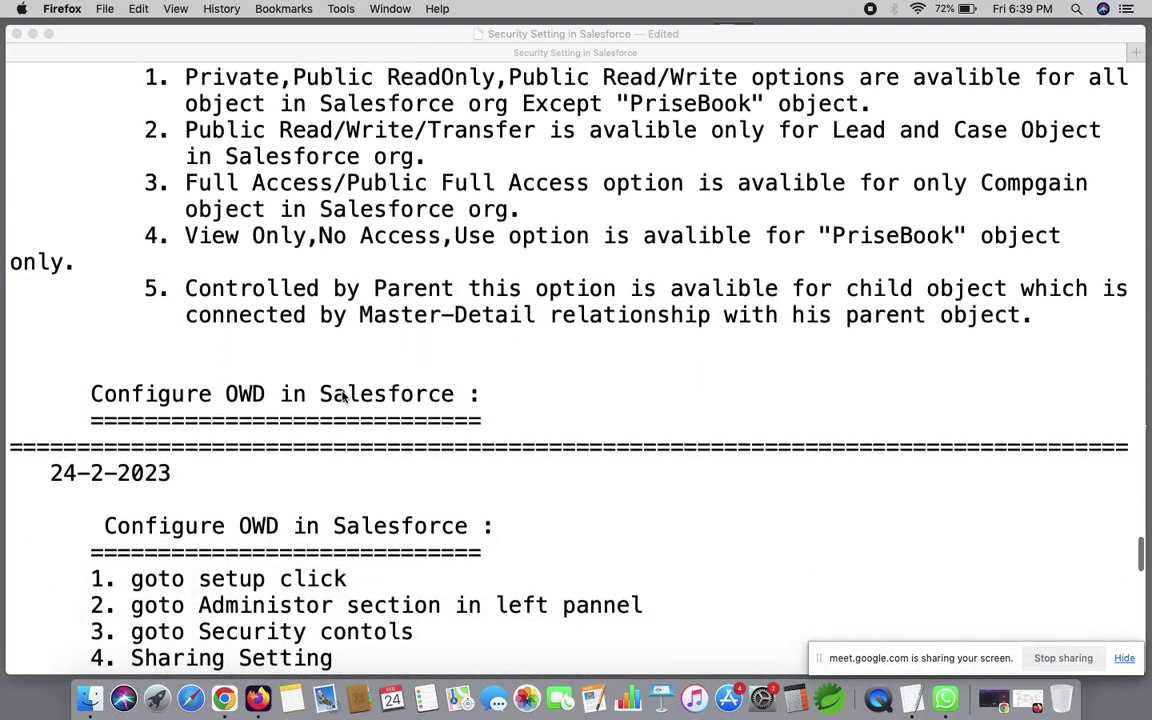
scroll(342, 397, up, 17)
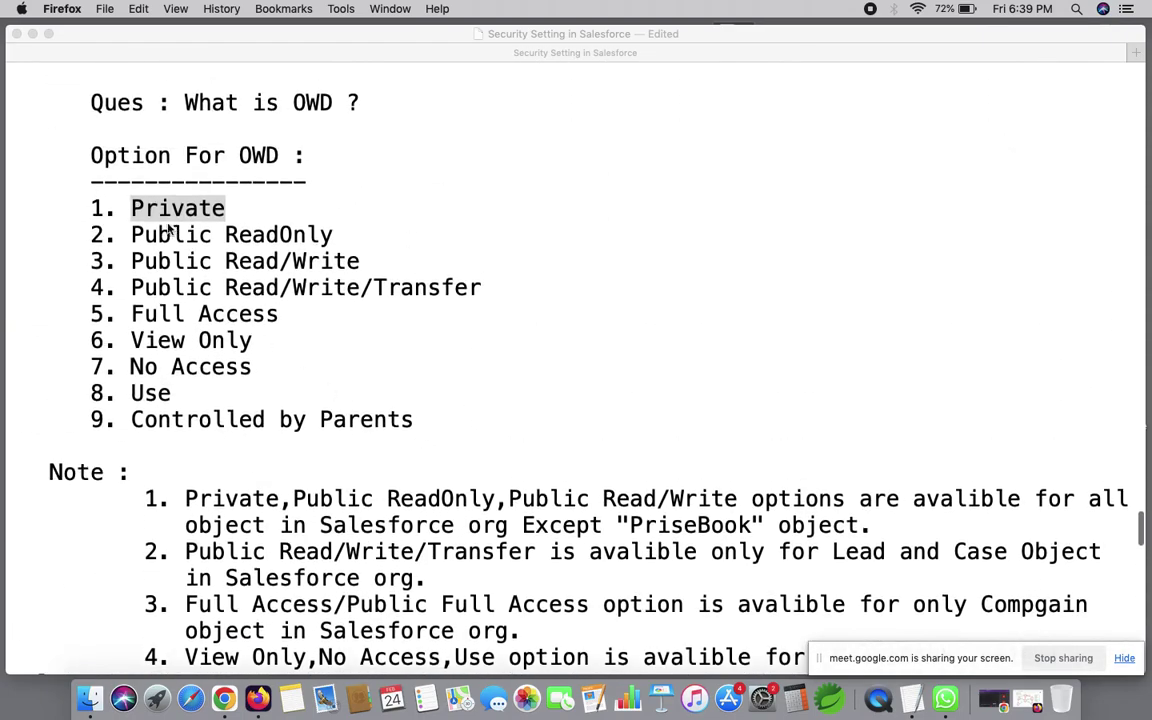
click(124, 208)
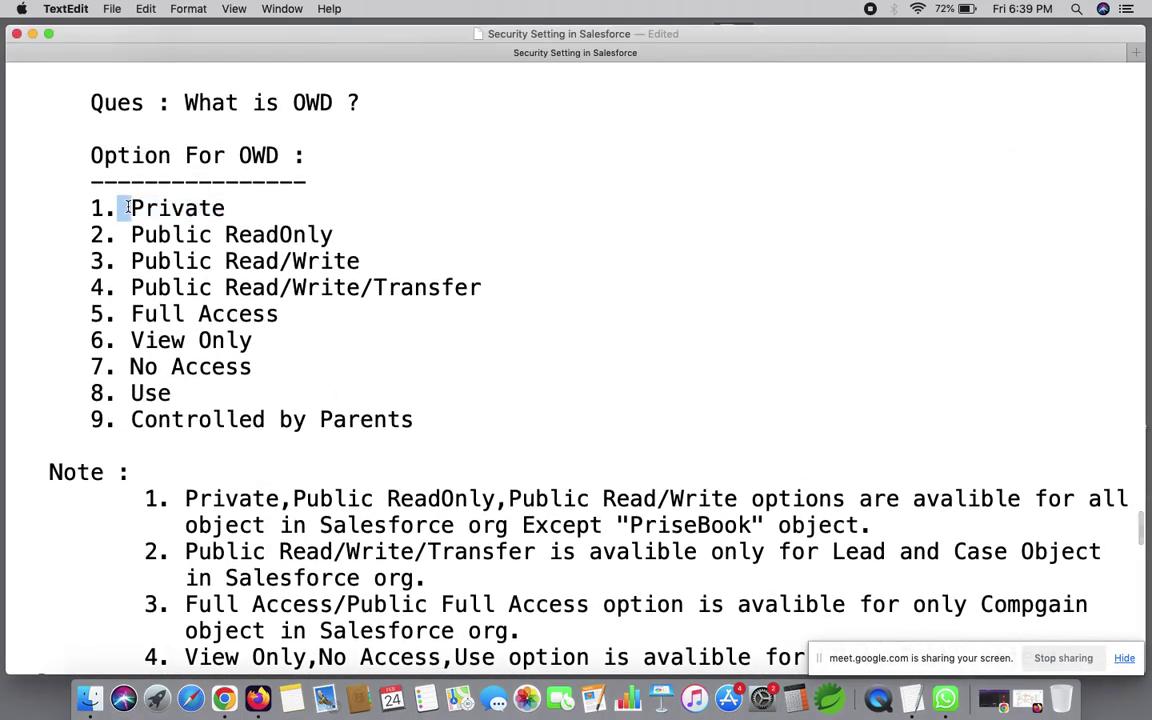
shift+click(229, 208)
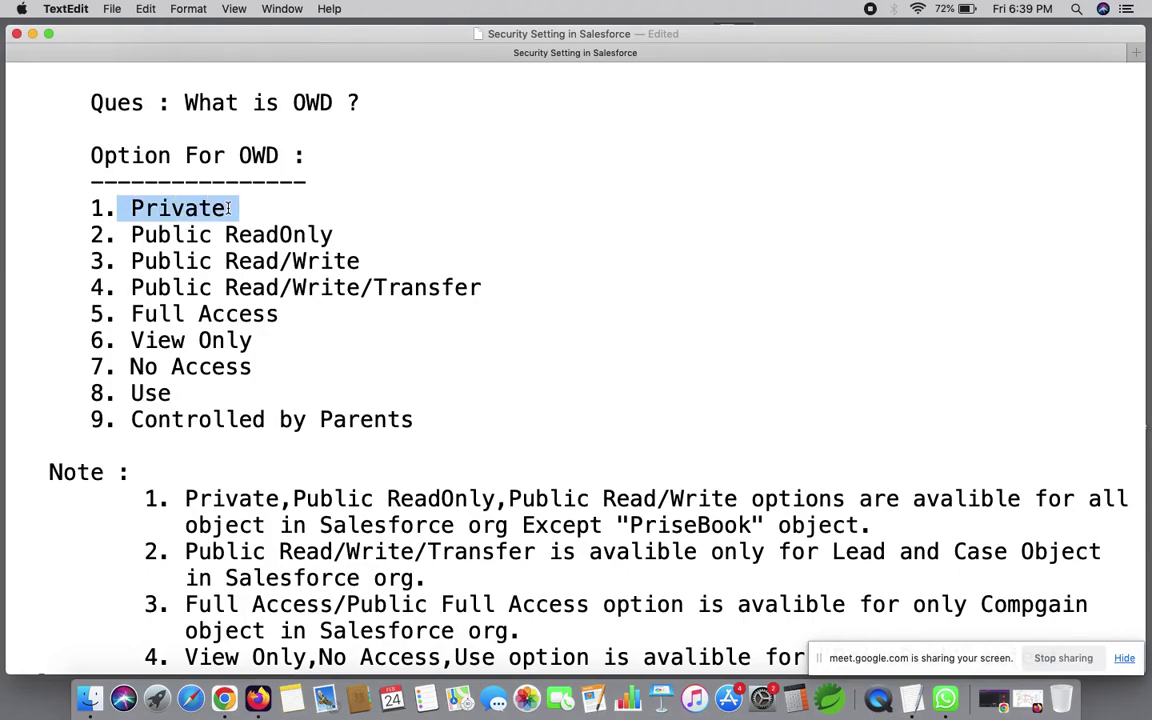
- Add the heading "Private :" with a dashed underline below the Configure OWD in Salesforce steps
scroll(229, 208, down, 20)
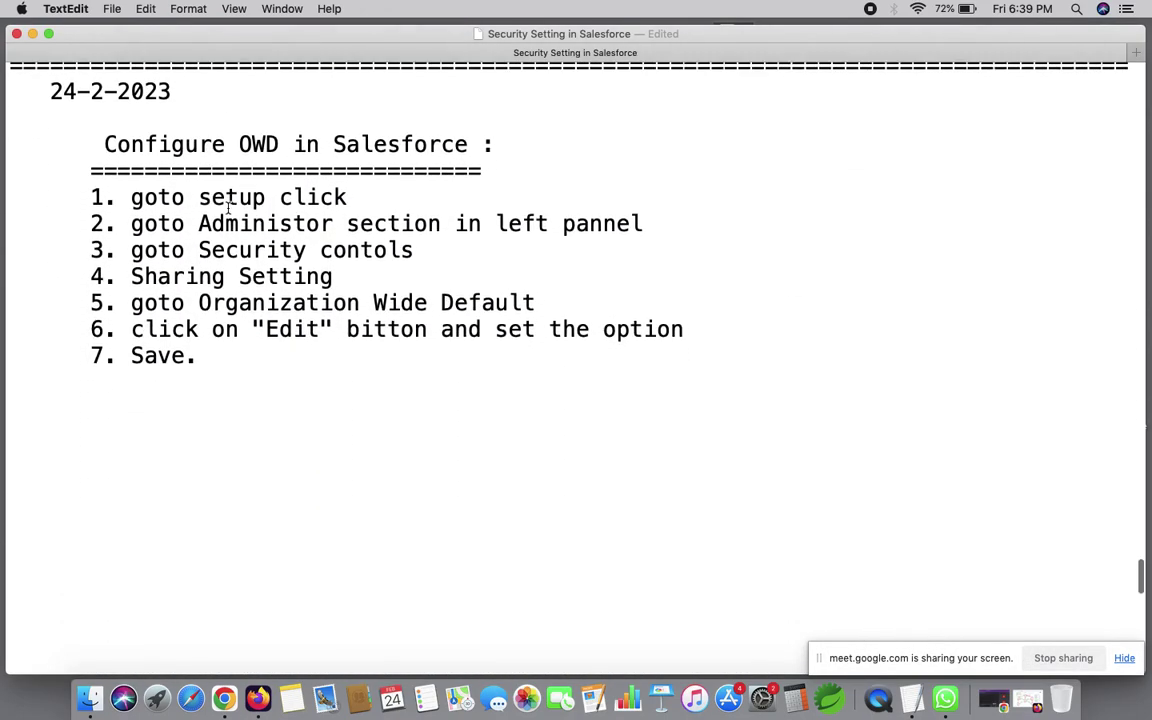
click(80, 383)
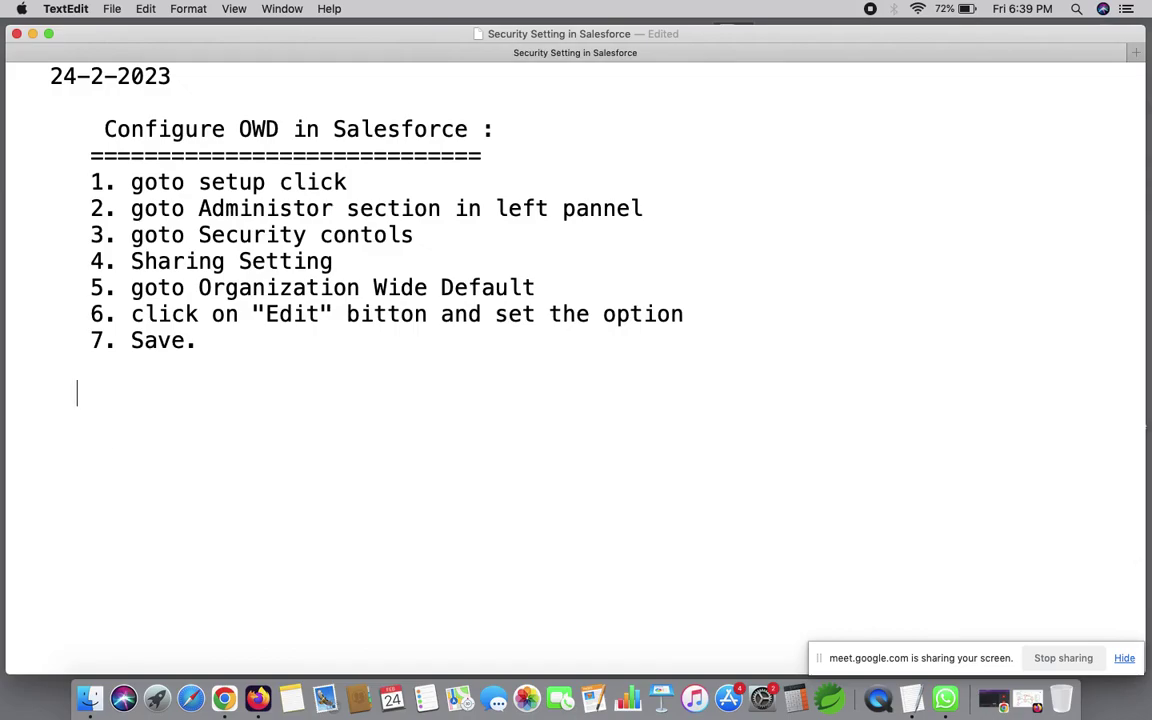
text(Private :)
key(Return)
text(---------)
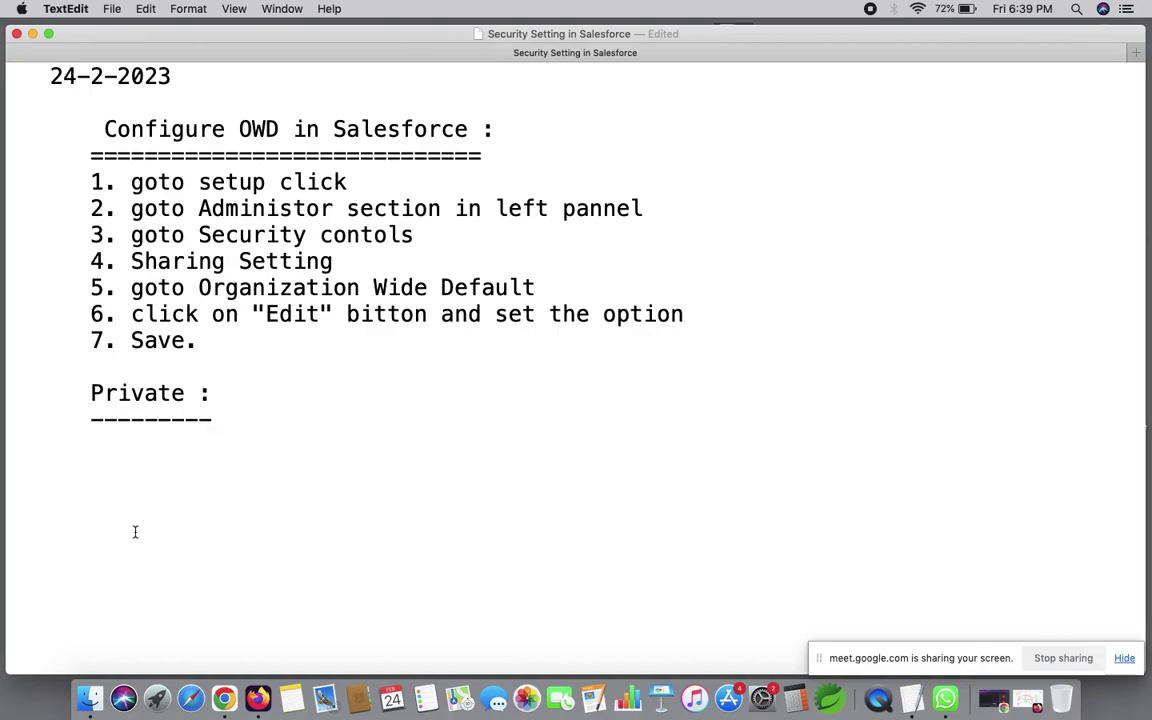
- Switch to Salesforce Setup in Firefox, search for "sh" and open Sharing Settings
click(258, 698)
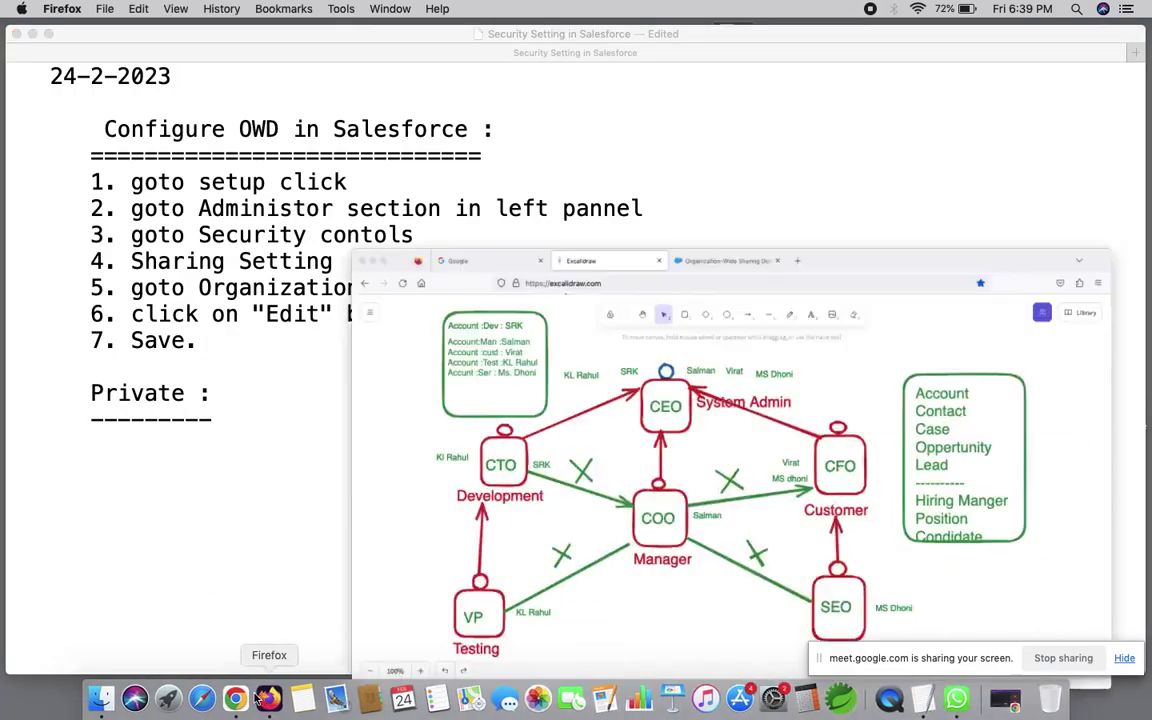
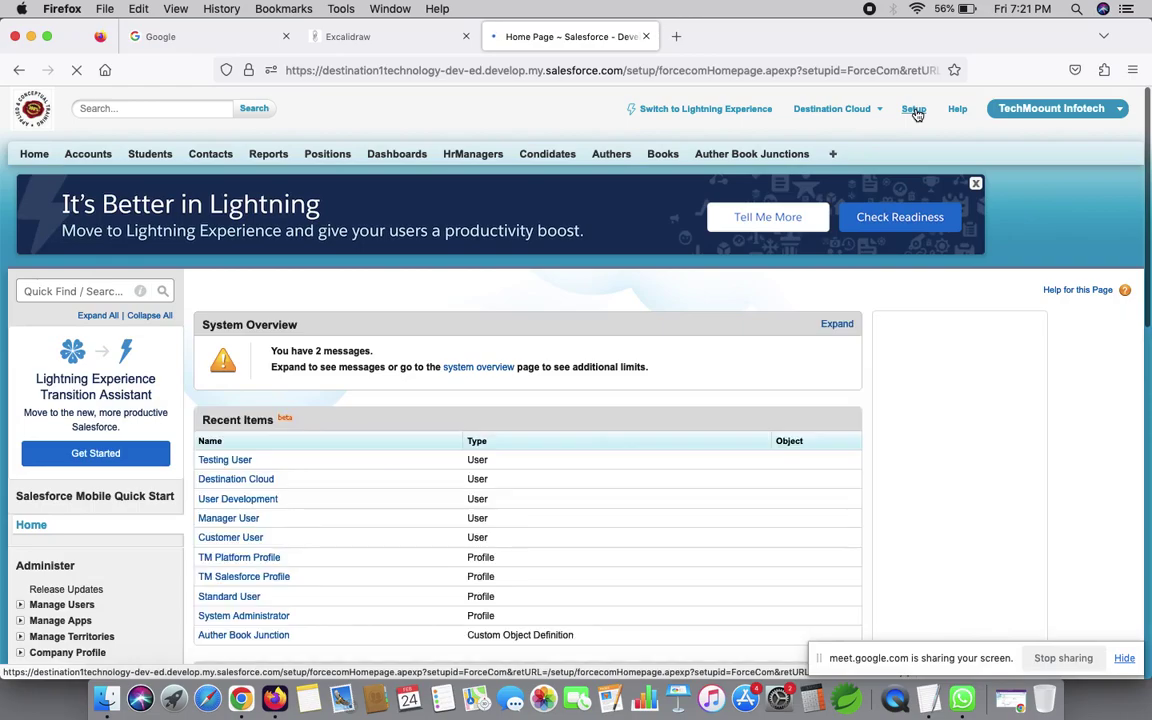
click(63, 289)
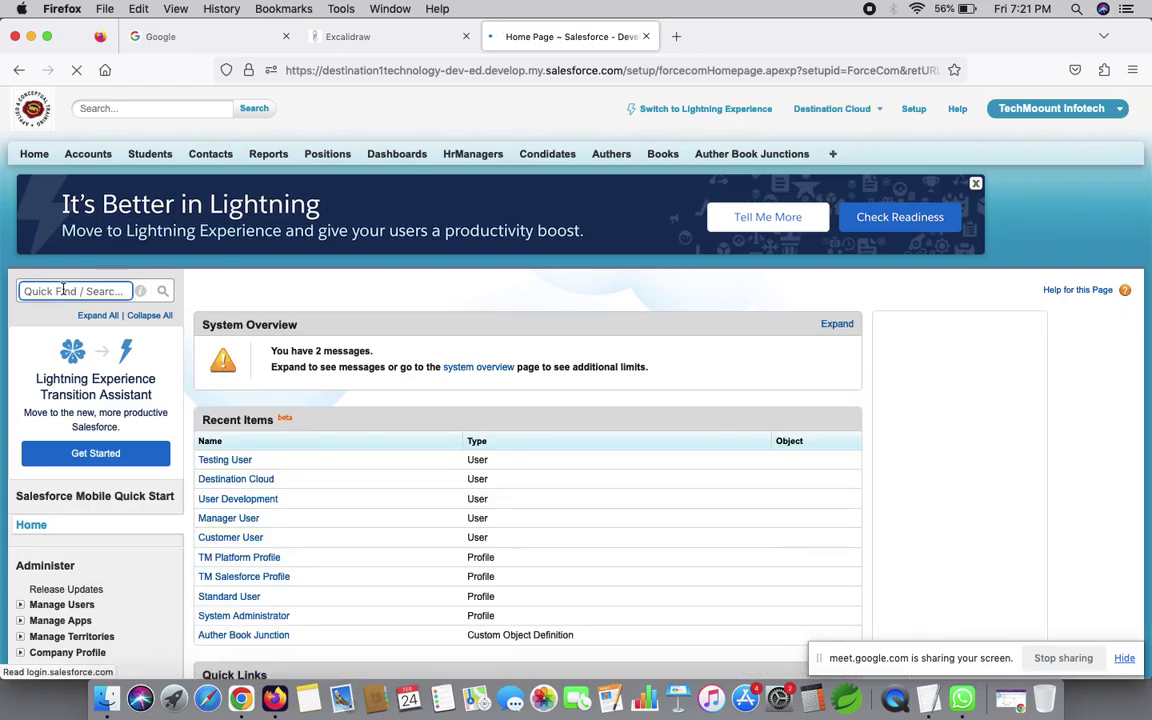
text(sh)
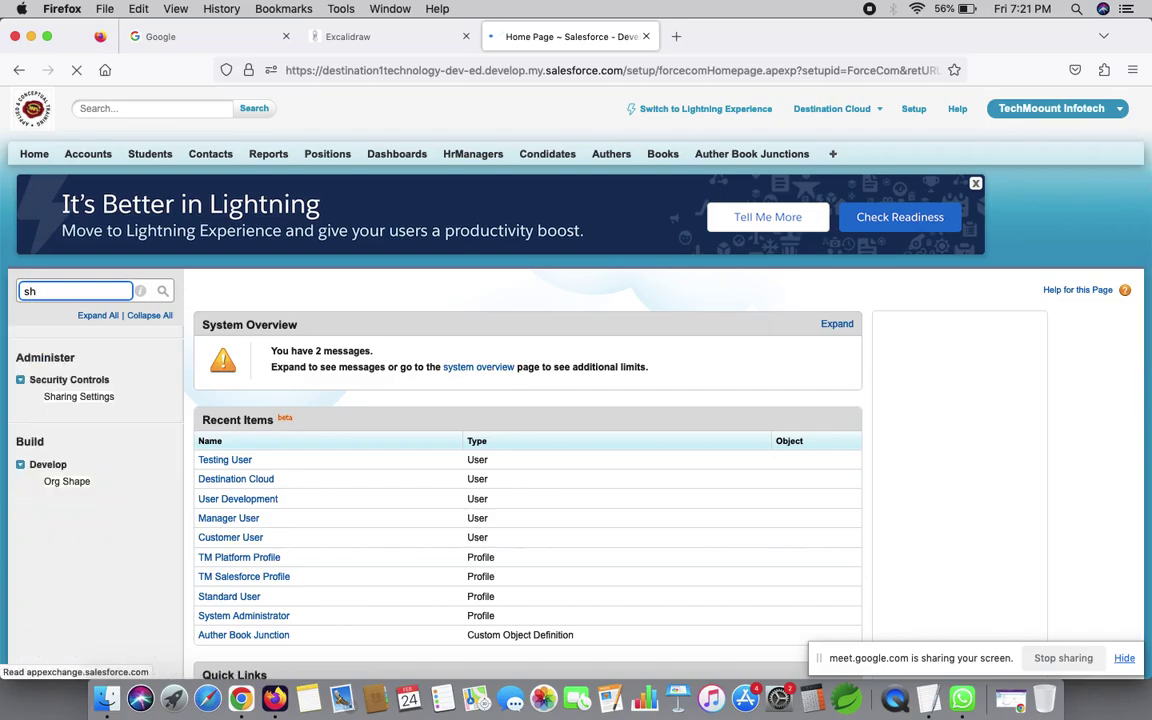
click(77, 399)
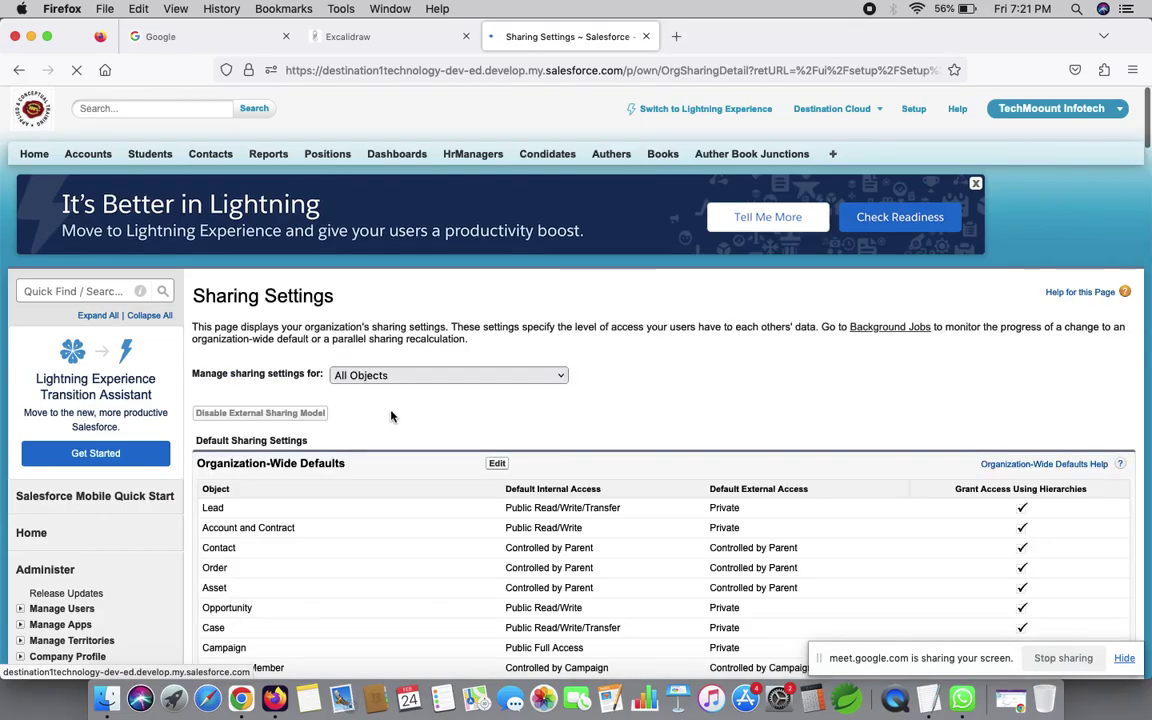
- Open the organization-wide defaults for editing and bring up the per-object access option notes in Excalidraw
scroll(630, 383, down, 2)
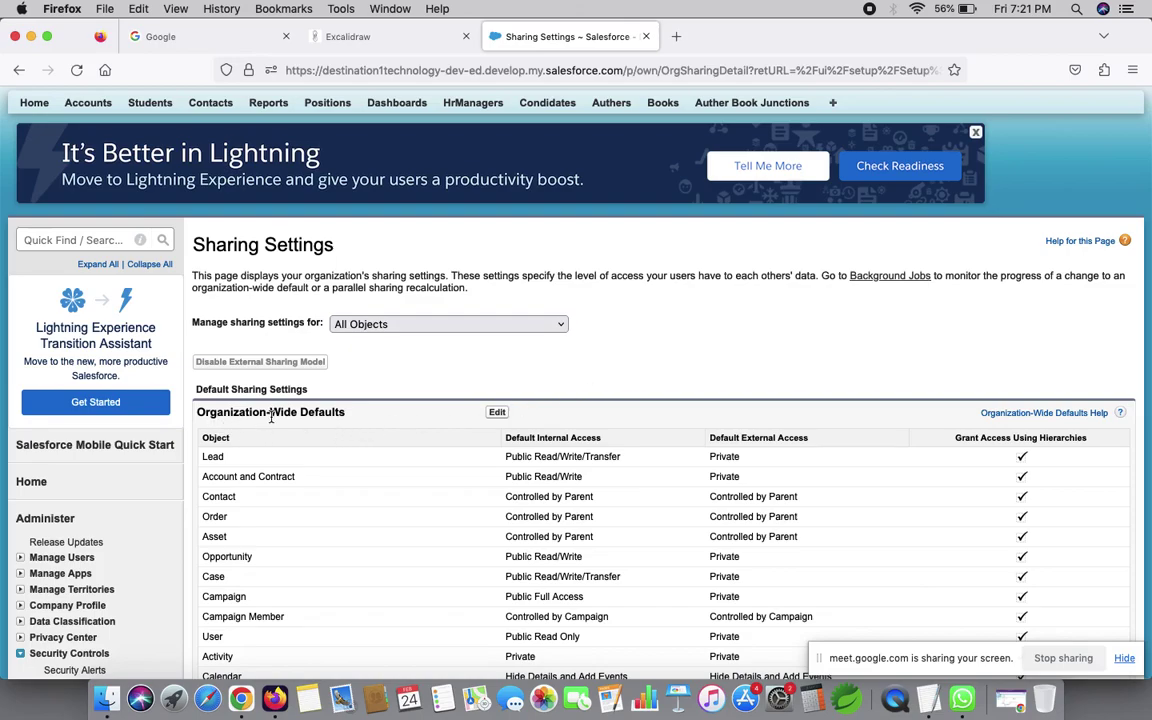
click(497, 414)
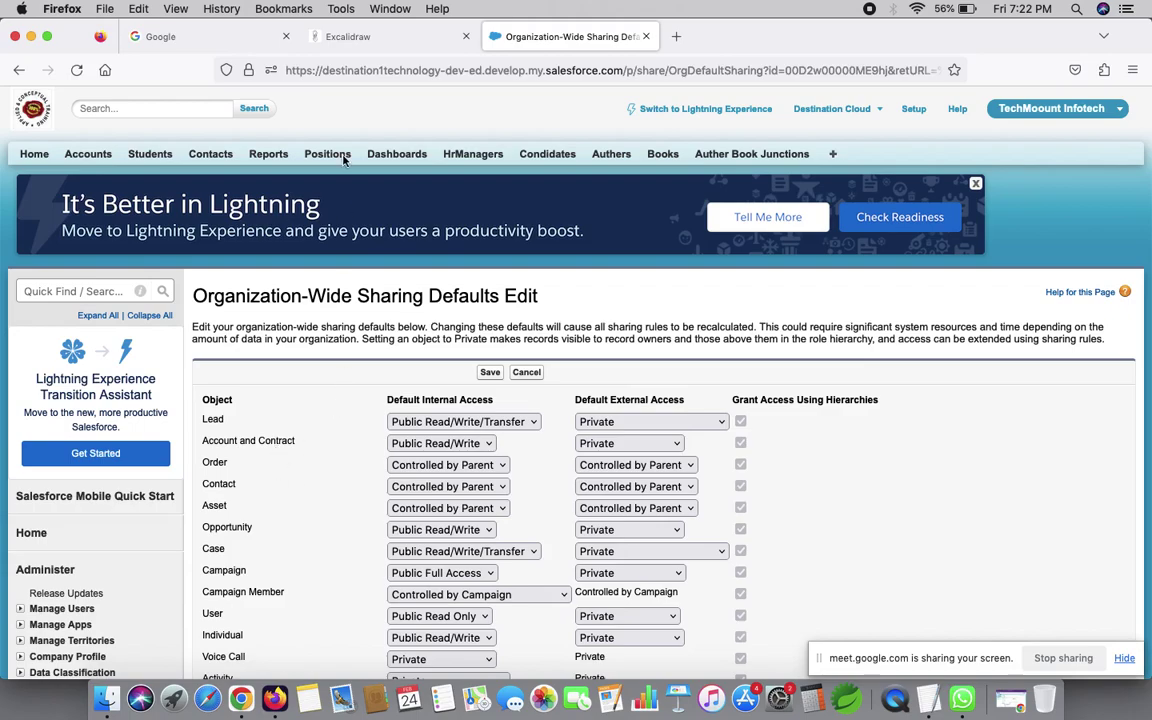
click(352, 40)
scroll(388, 220, up, 15)
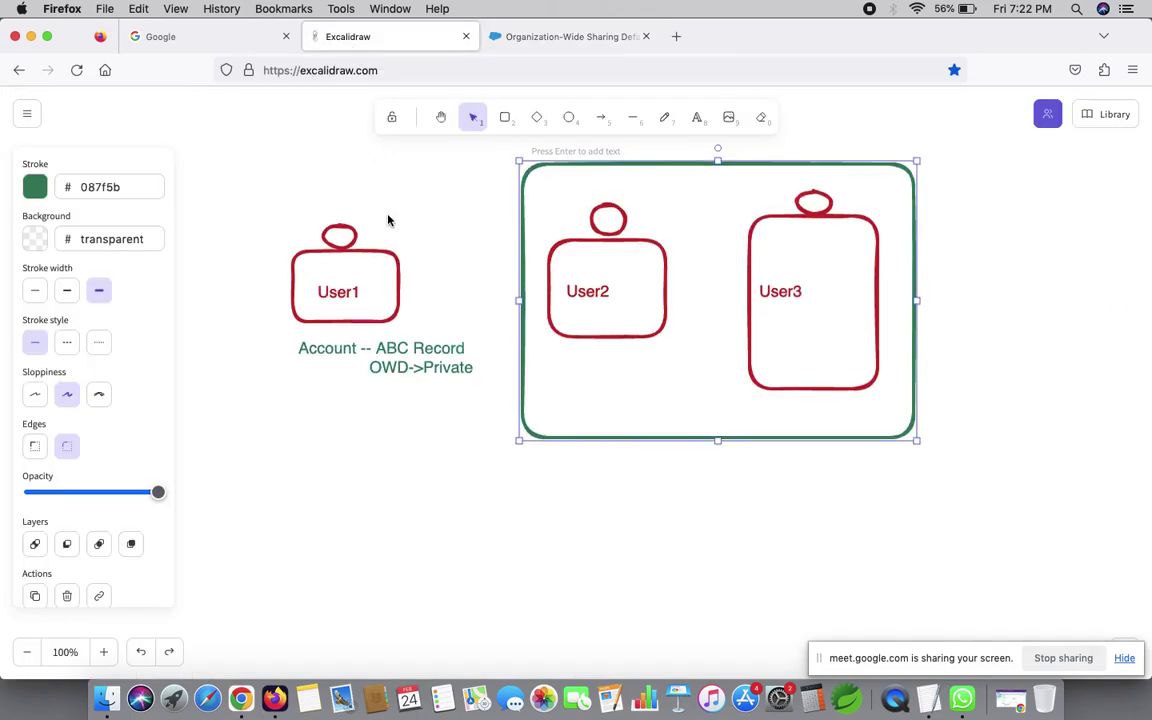
scroll(388, 220, up, 5)
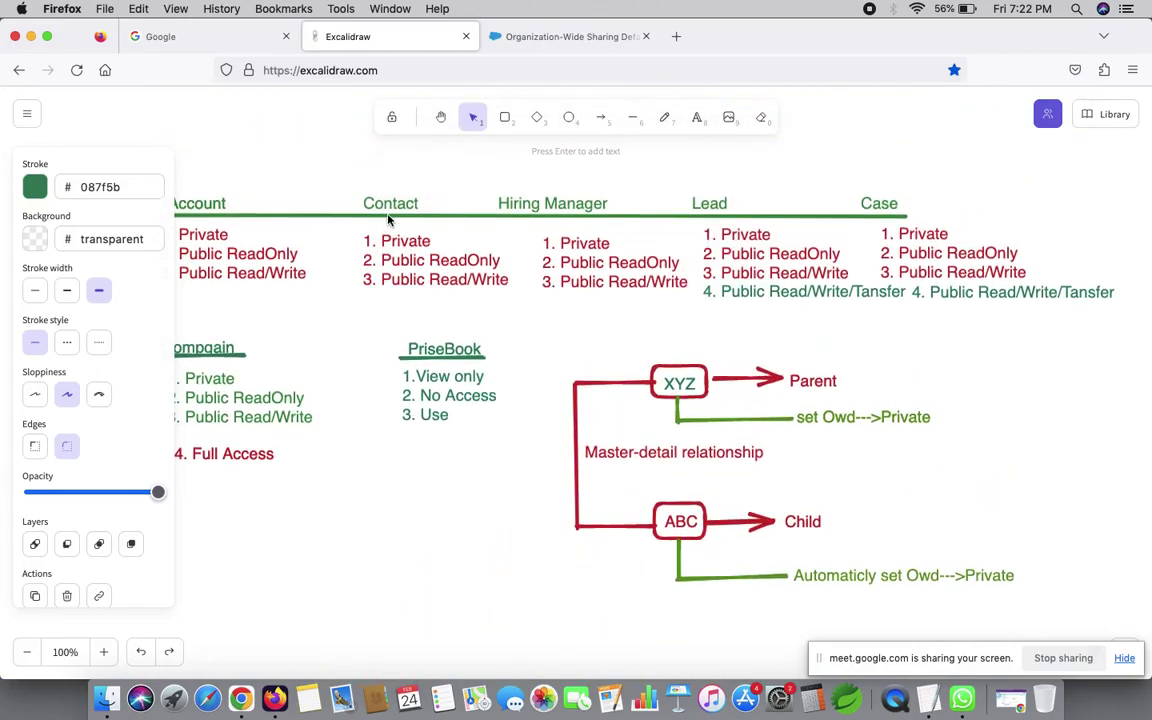
scroll(388, 220, left, 2)
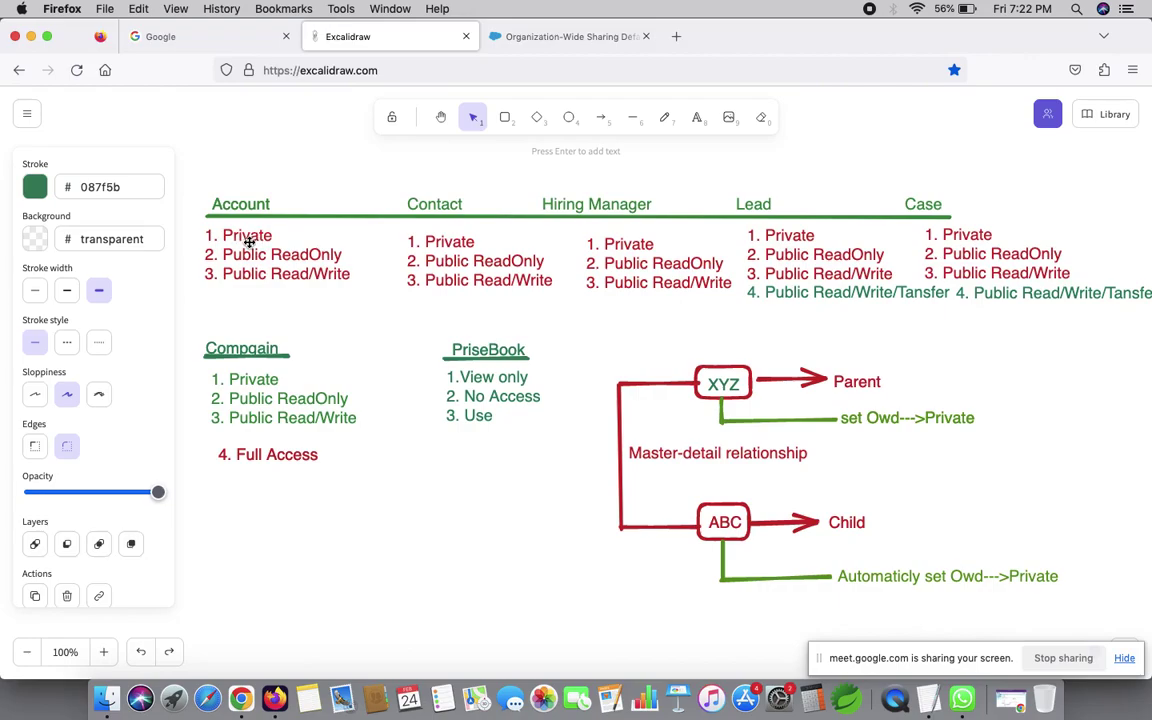
- In Salesforce, set the default internal access for Account and Contract to Private, accepting Private for Opportunity and Case, and save the sharing defaults
click(568, 44)
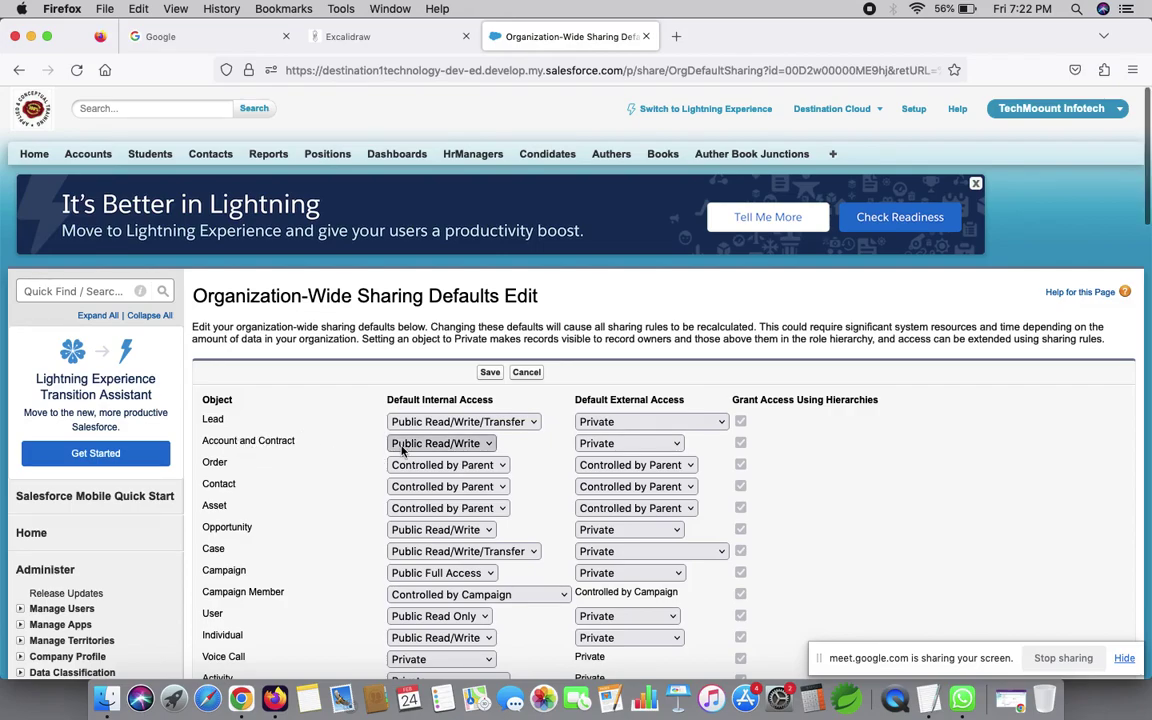
click(487, 443)
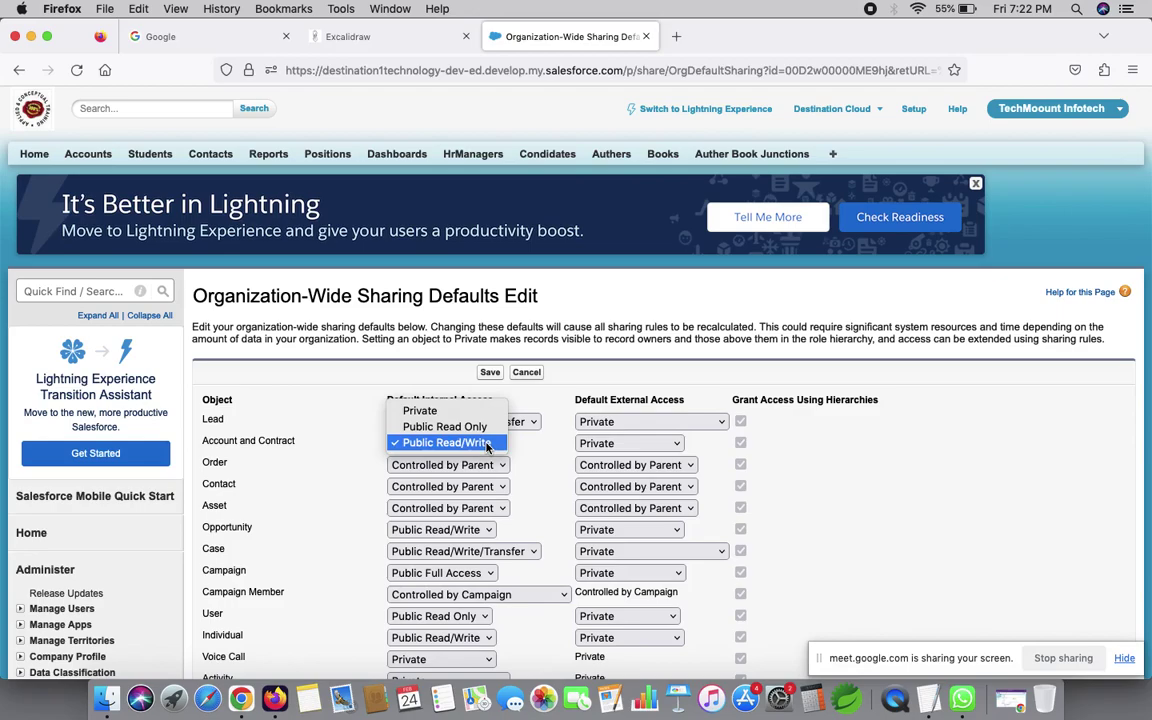
click(432, 412)
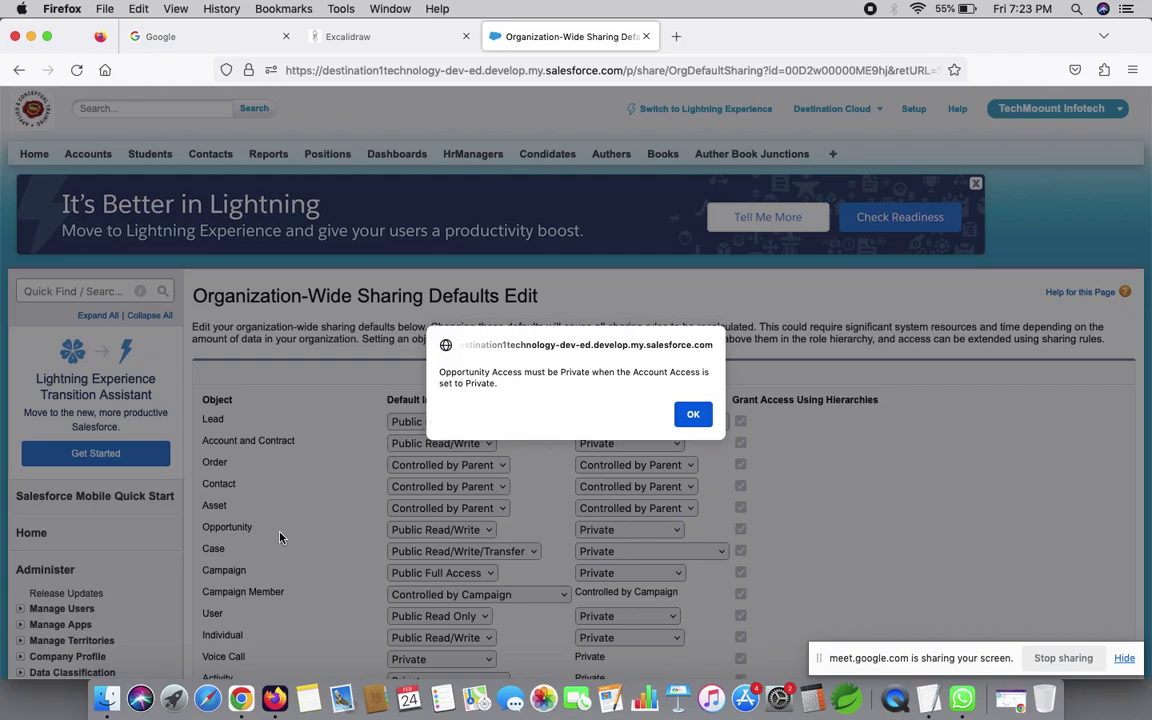
click(692, 413)
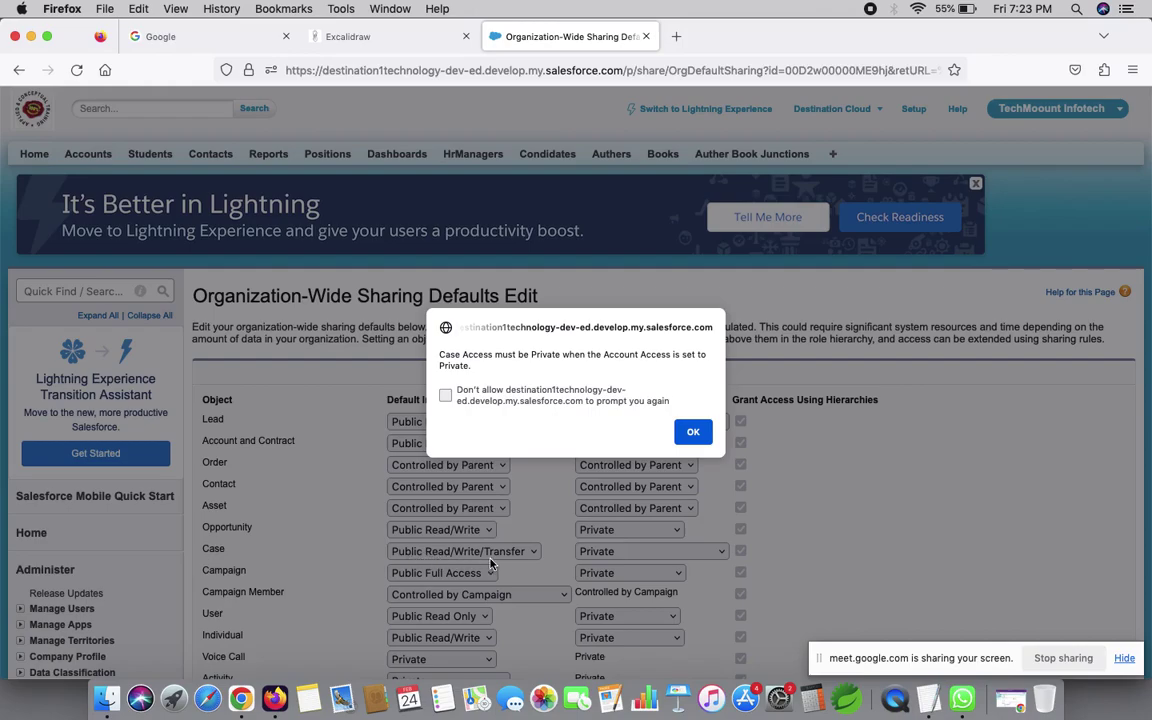
click(690, 432)
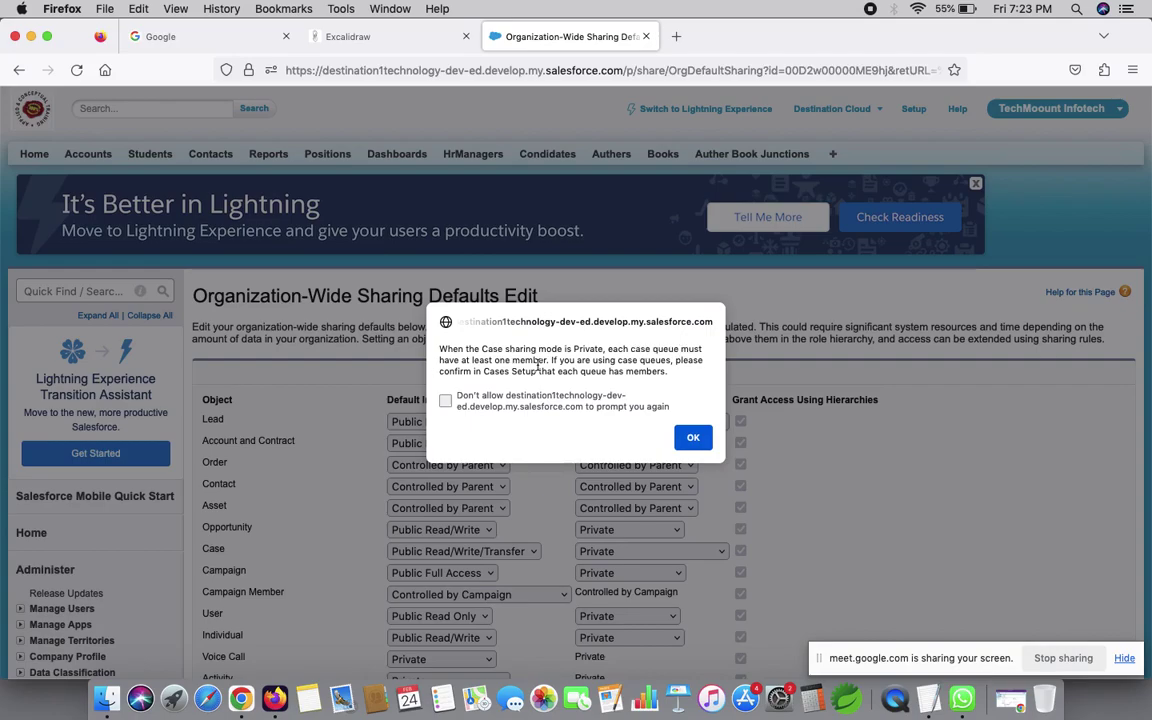
click(687, 438)
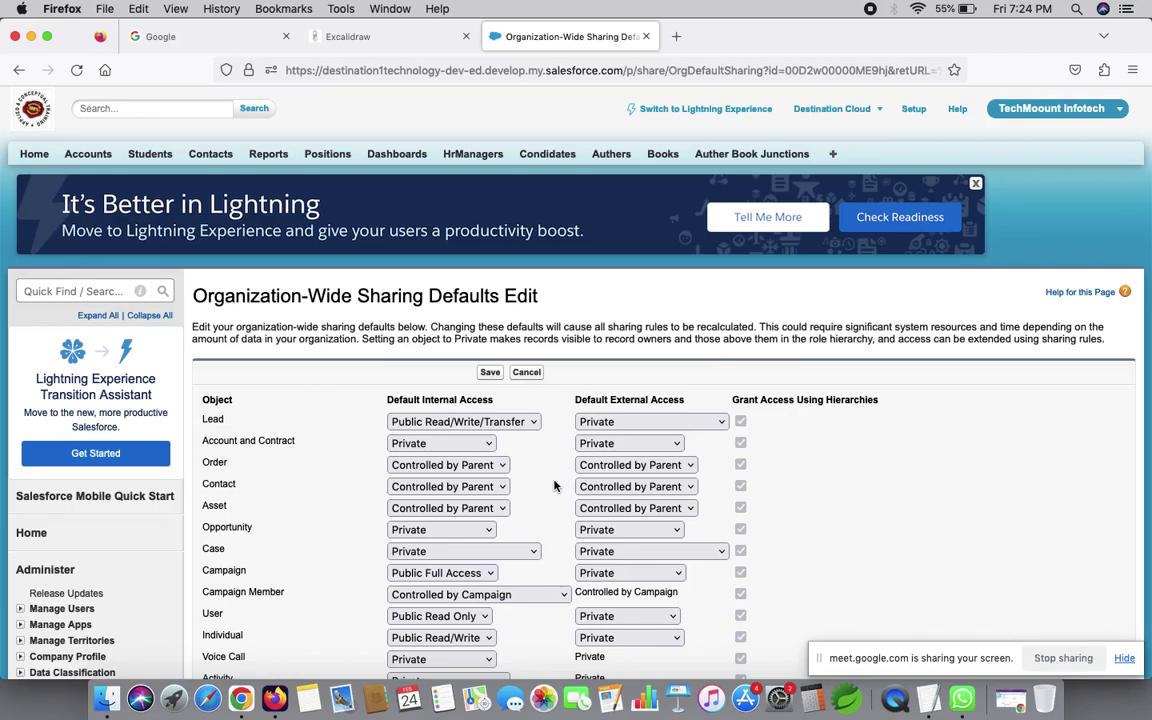
click(490, 374)
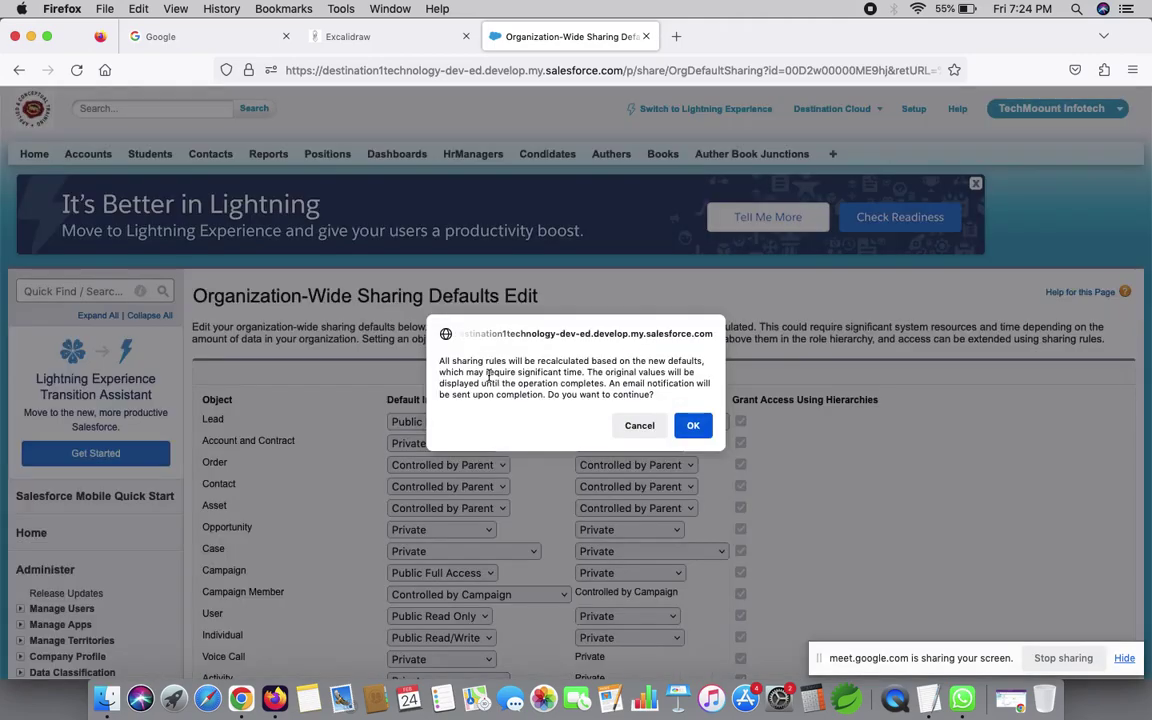
click(690, 426)
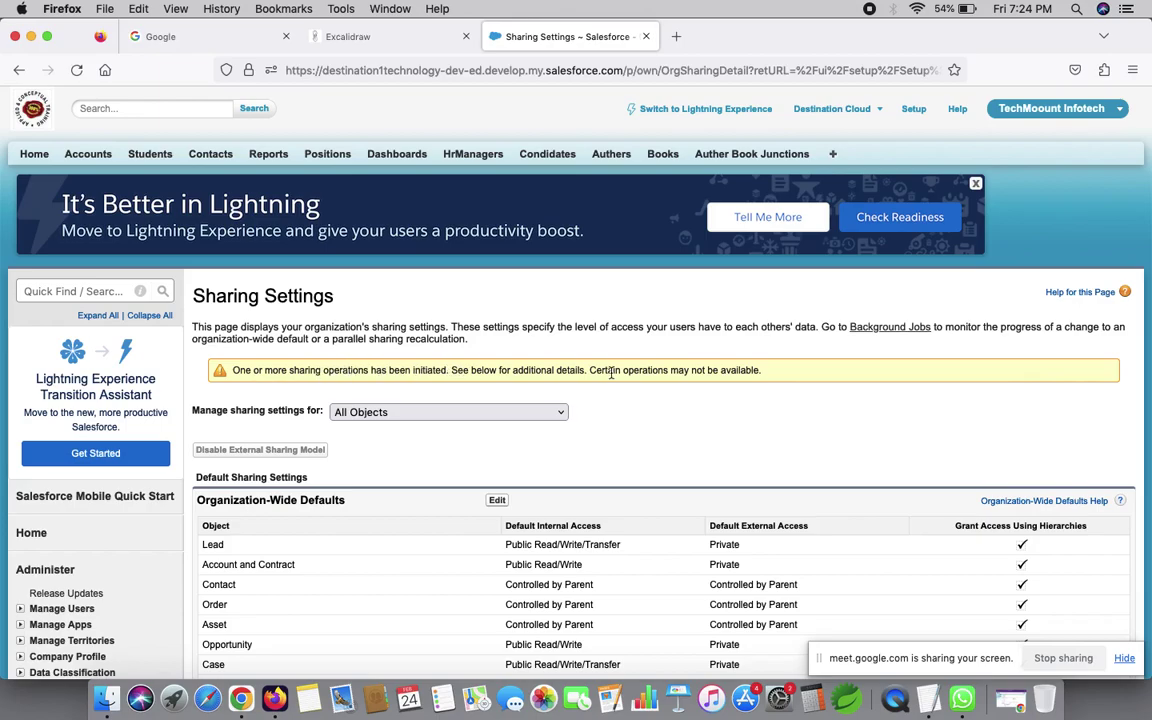
- Reload the Sharing Settings page and check the default internal access for Account and Contract
scroll(708, 401, down, 1)
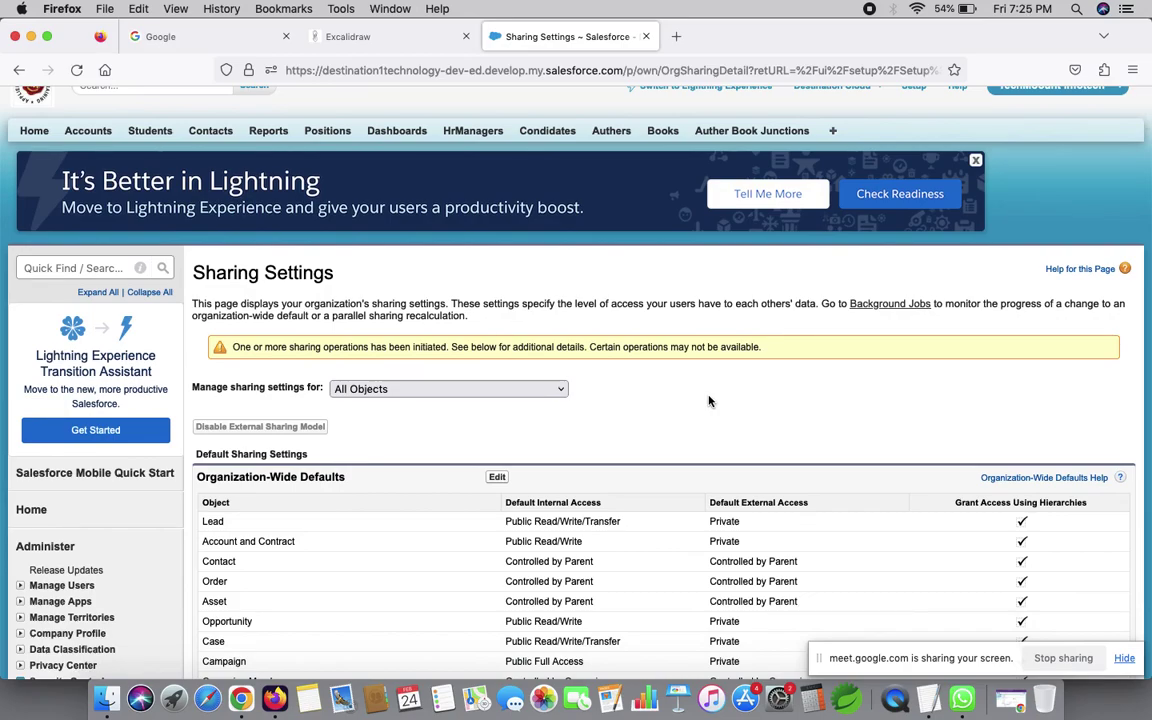
scroll(708, 401, down, 1)
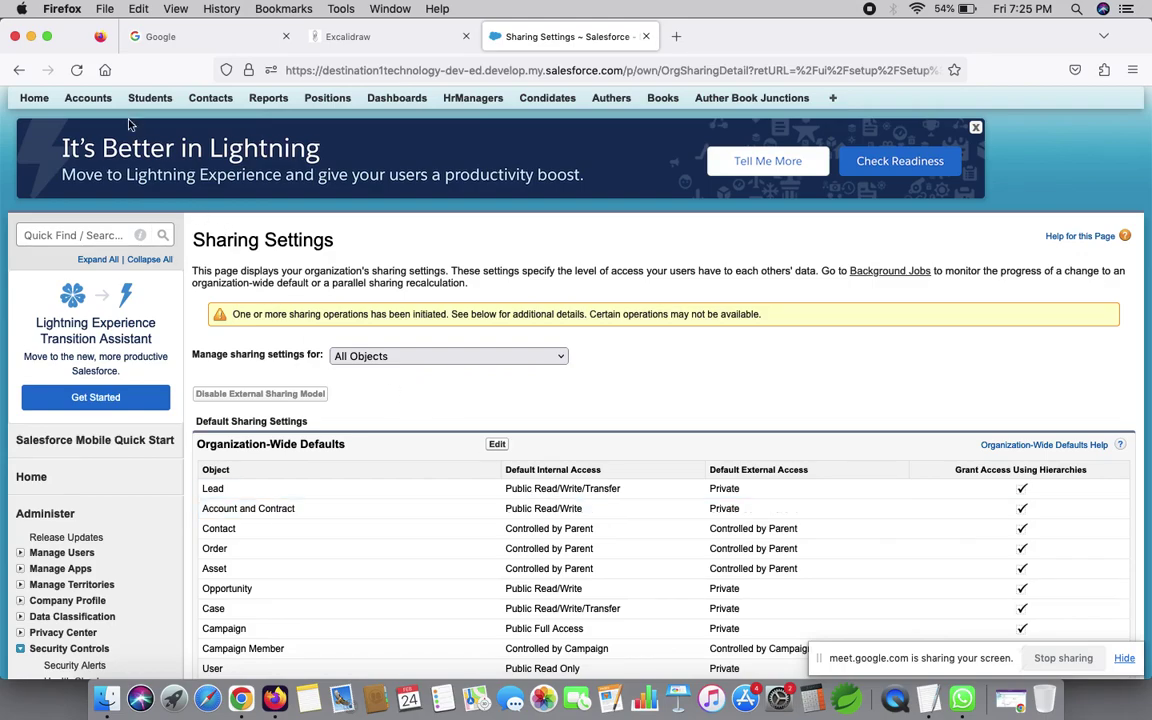
click(78, 71)
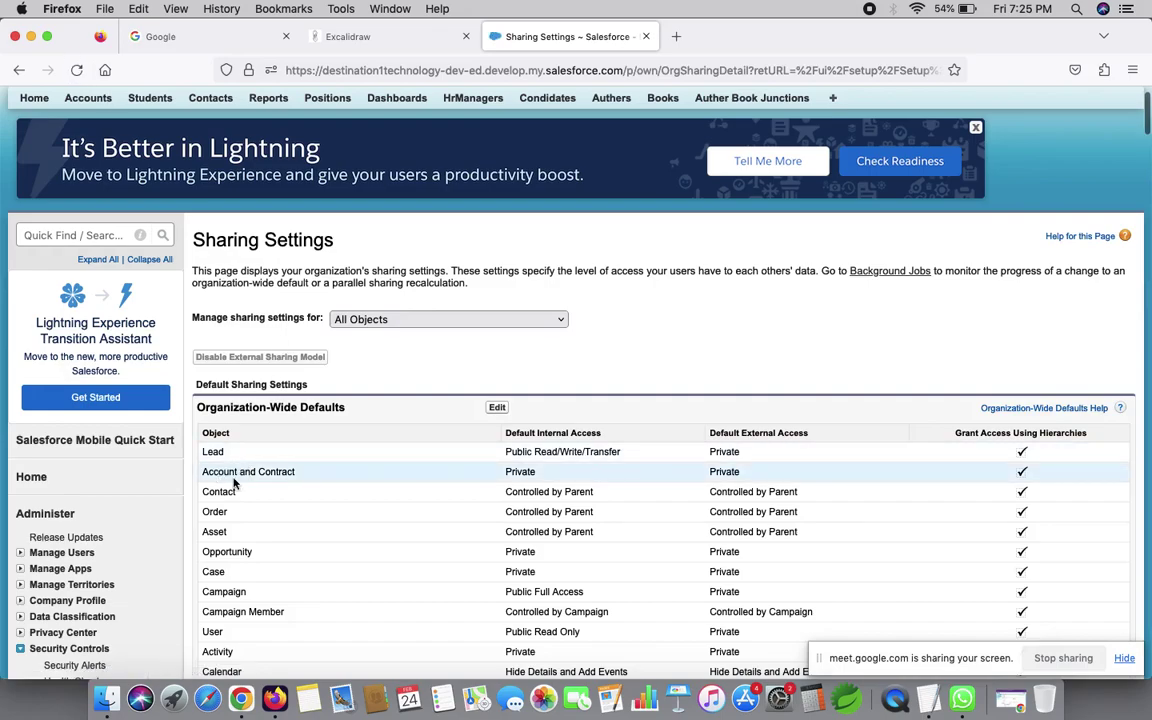
double_click(520, 476)
scroll(507, 474, up, 1)
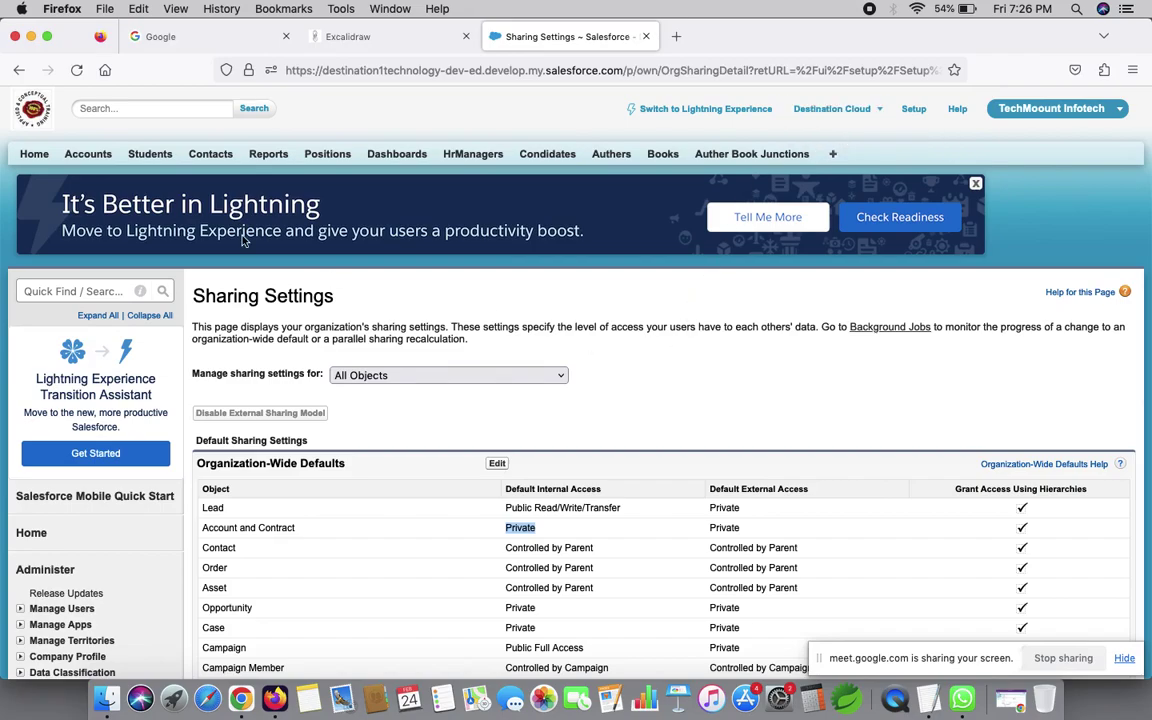
- Open the first Personal account in the recent accounts, review its record, and return to the Salesforce home page
click(97, 160)
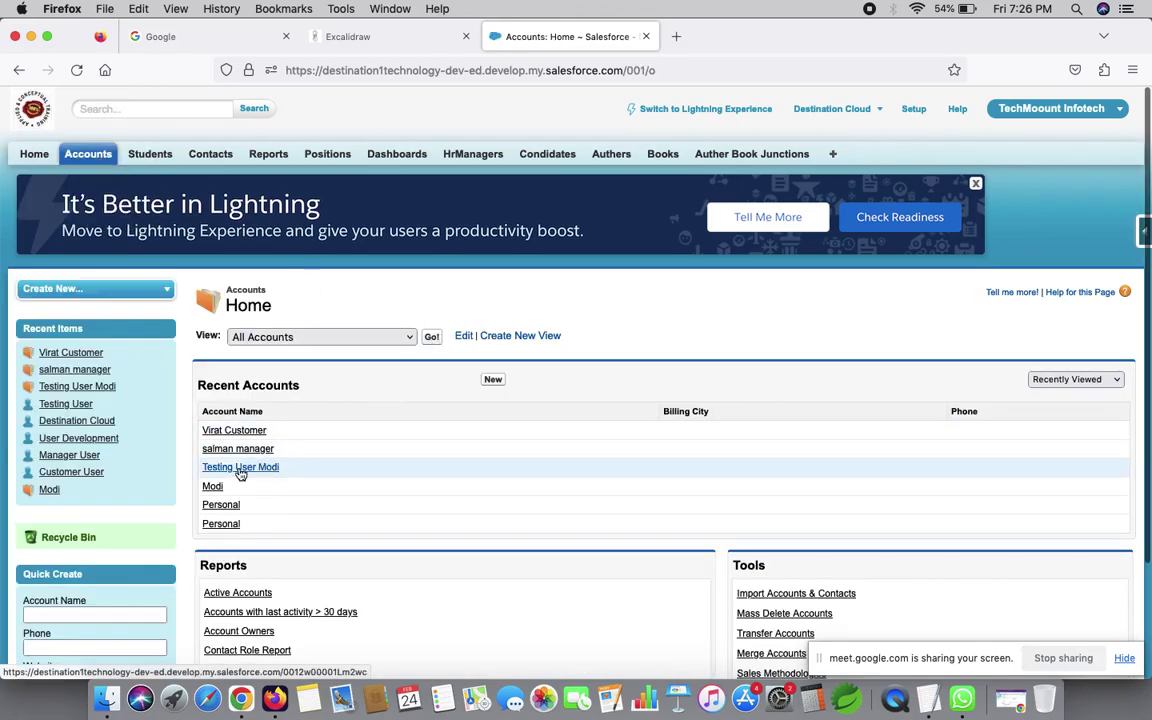
click(221, 505)
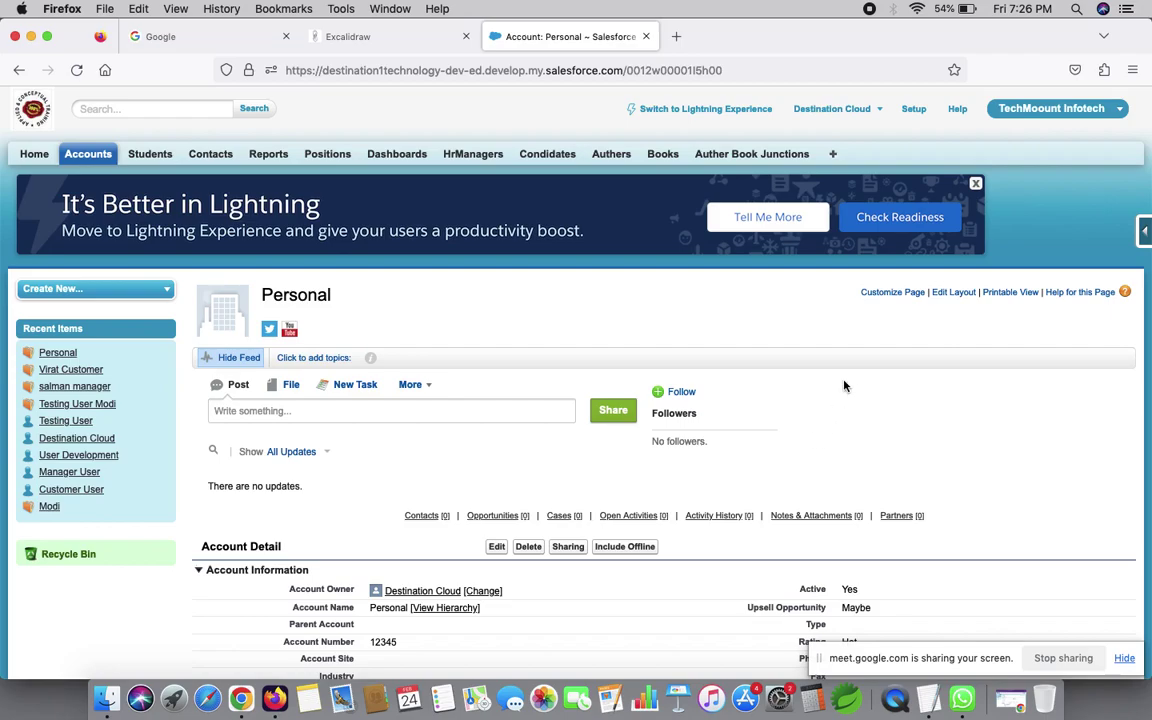
scroll(875, 478, down, 1)
scroll(876, 479, up, 1)
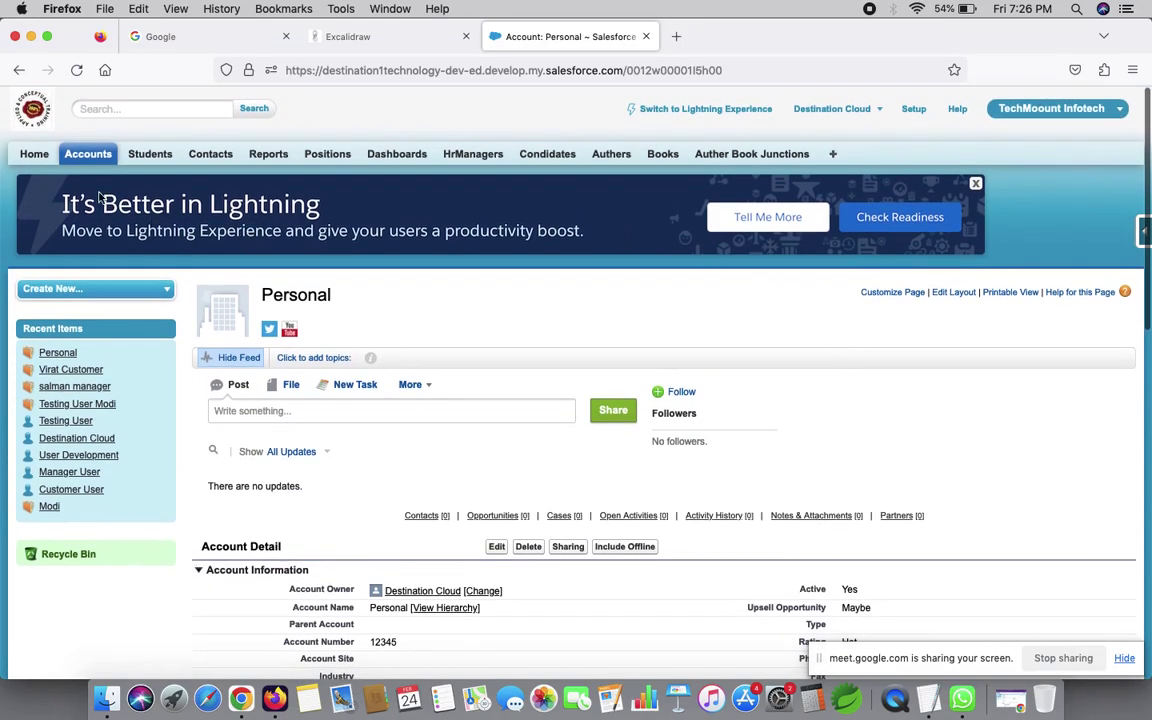
click(35, 155)
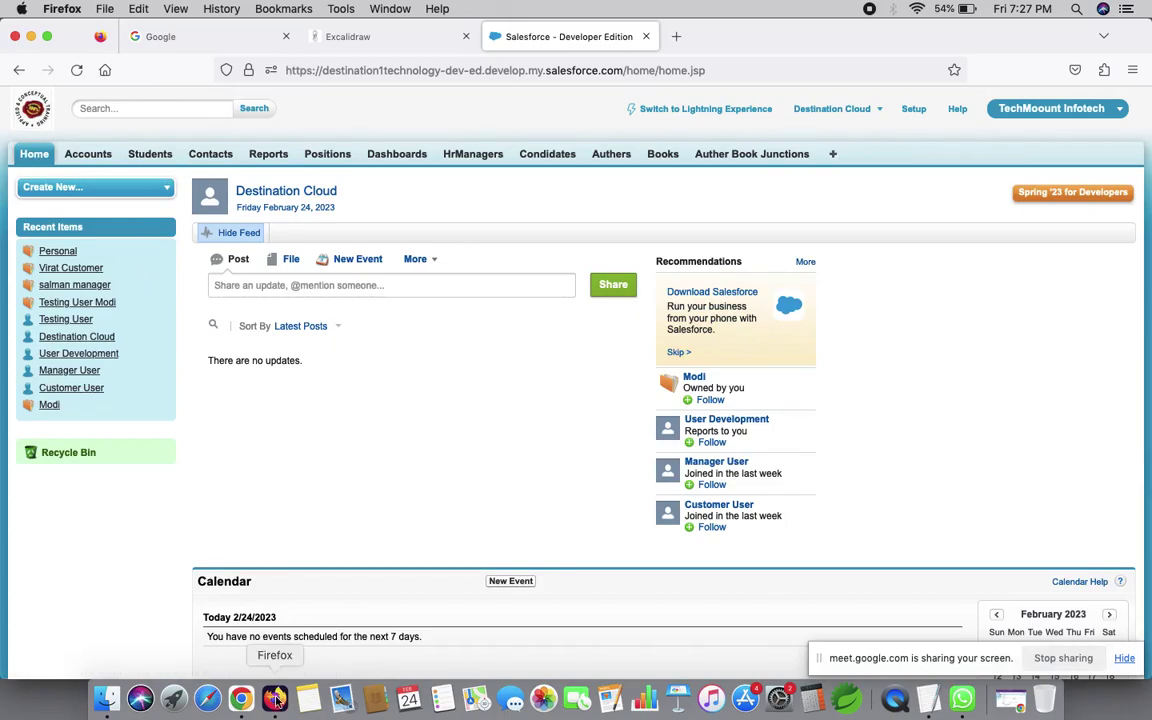
- Switch to Chrome and open the testing user's Accounts page, and return to the Excalidraw access notes in Firefox
click(241, 698)
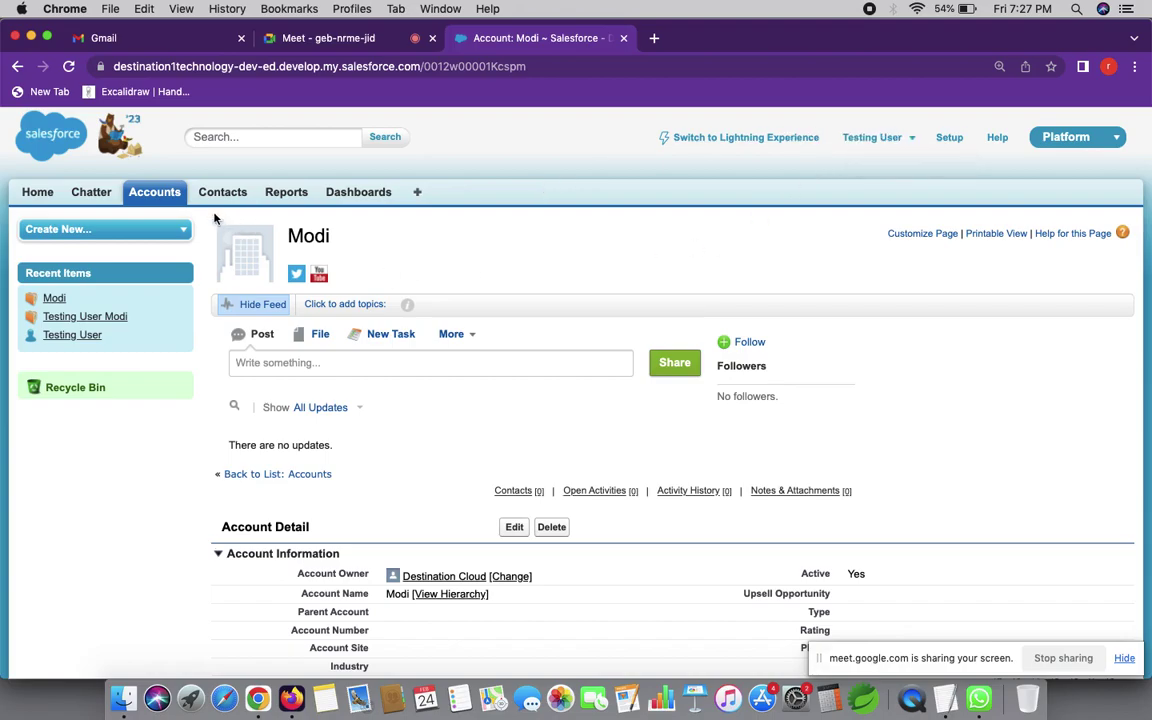
click(161, 196)
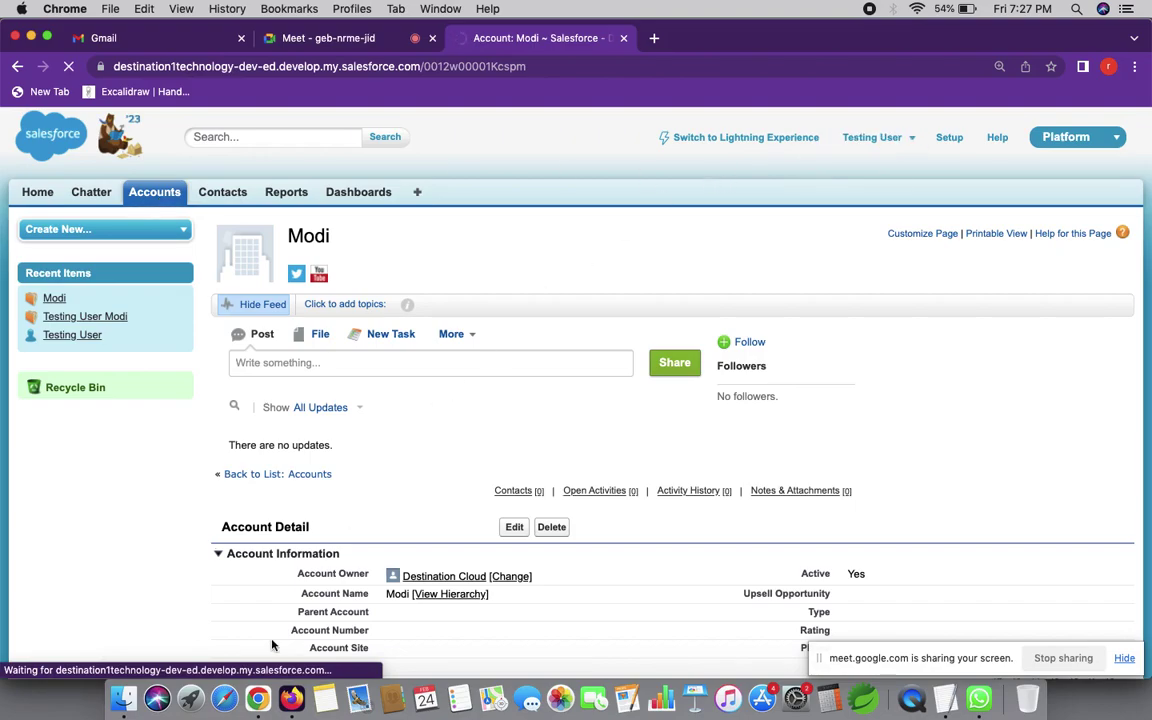
click(292, 699)
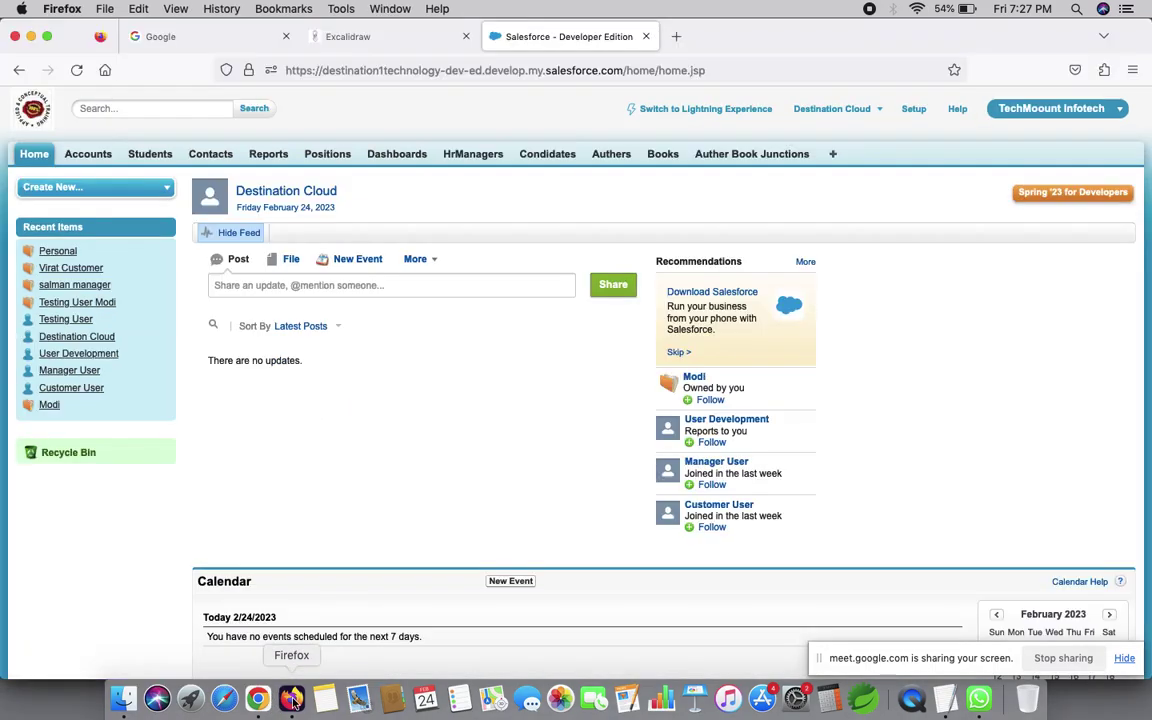
click(385, 36)
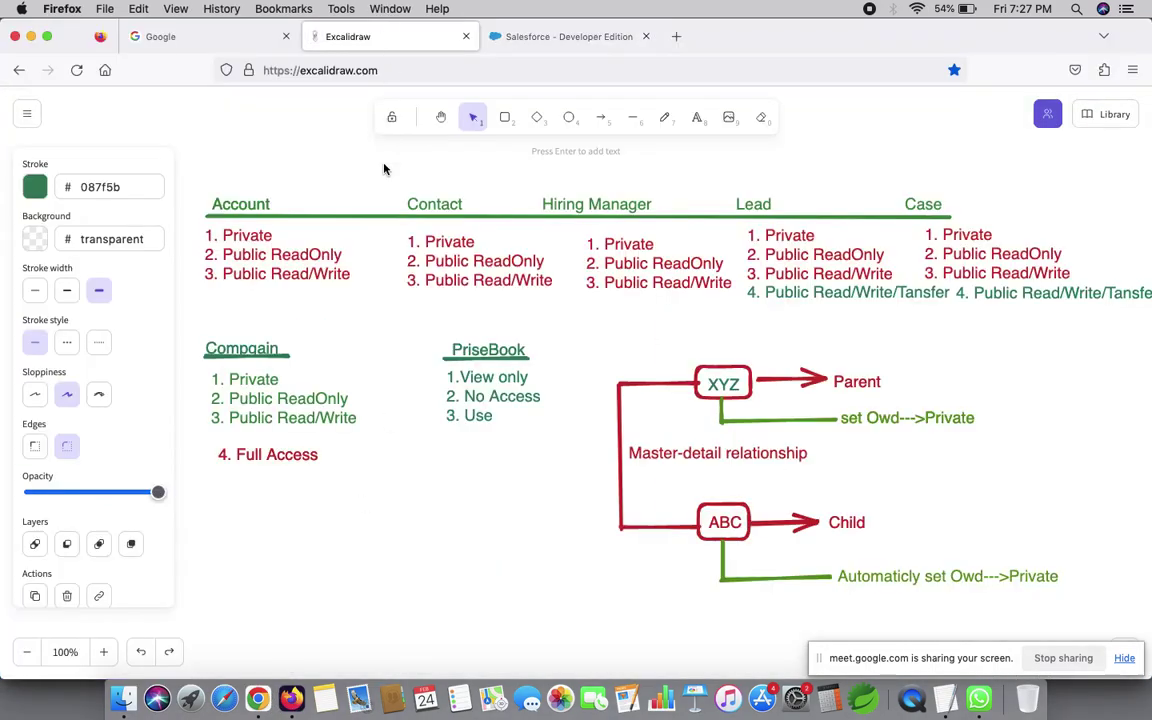
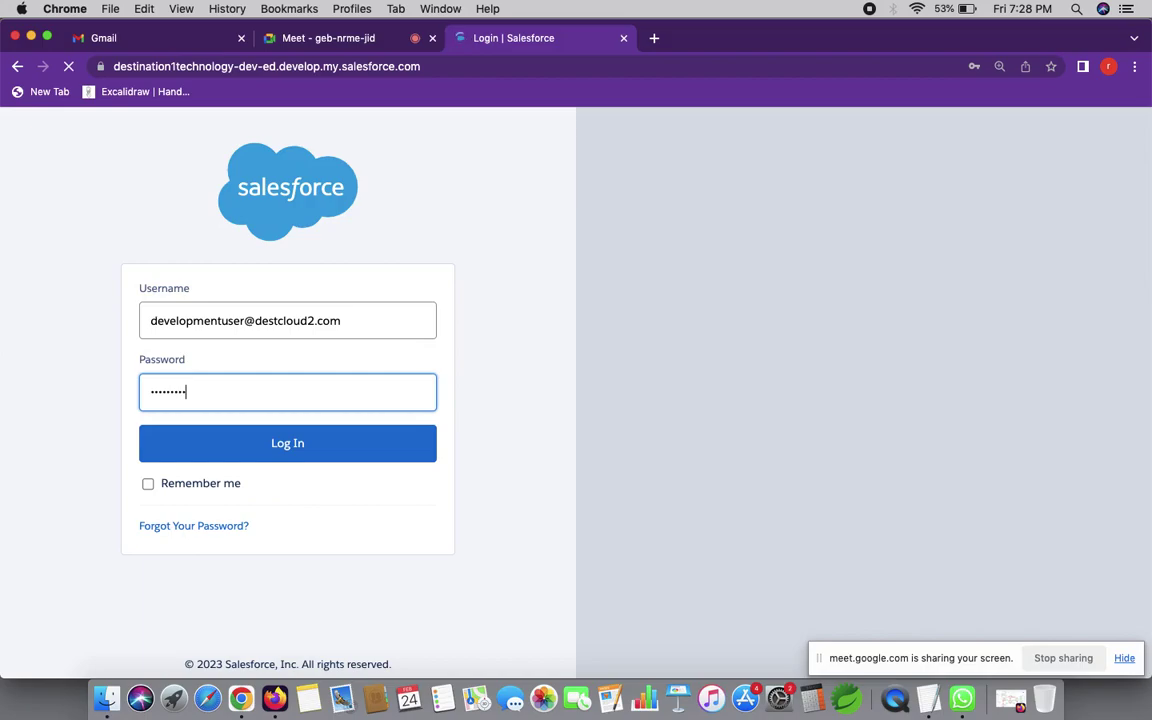
- Submit the development user's Salesforce login in Chrome and open the Google account list in a new browser tab
click(245, 450)
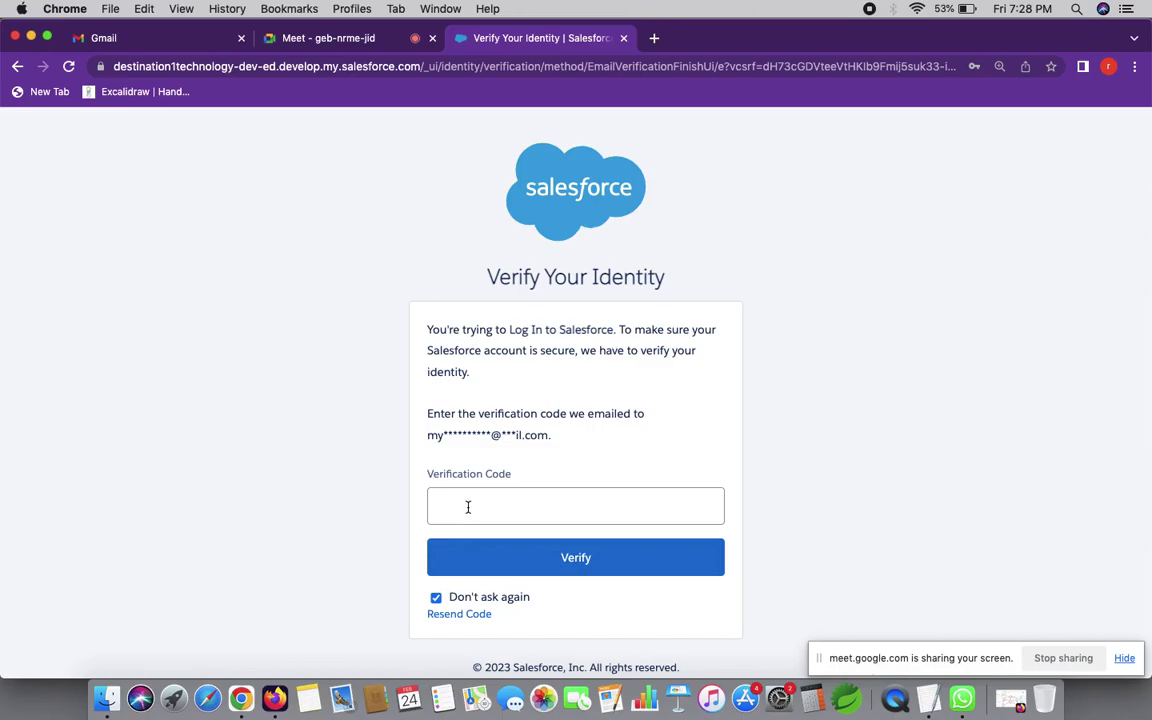
click(654, 39)
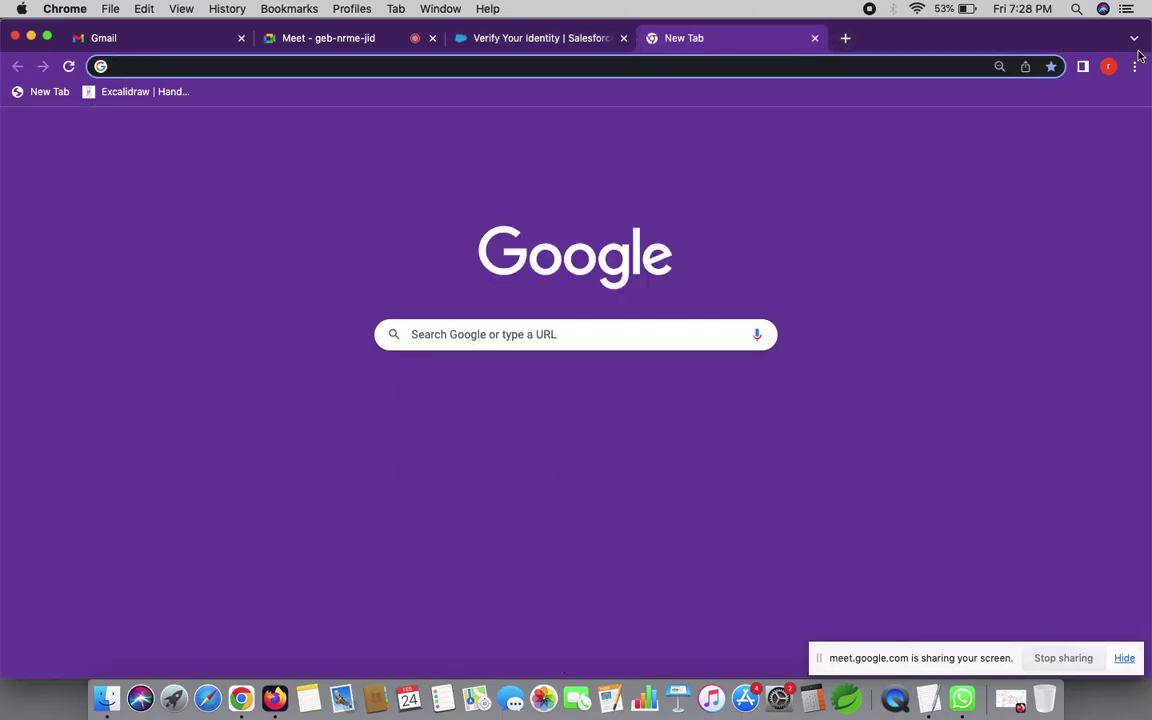
click(1126, 133)
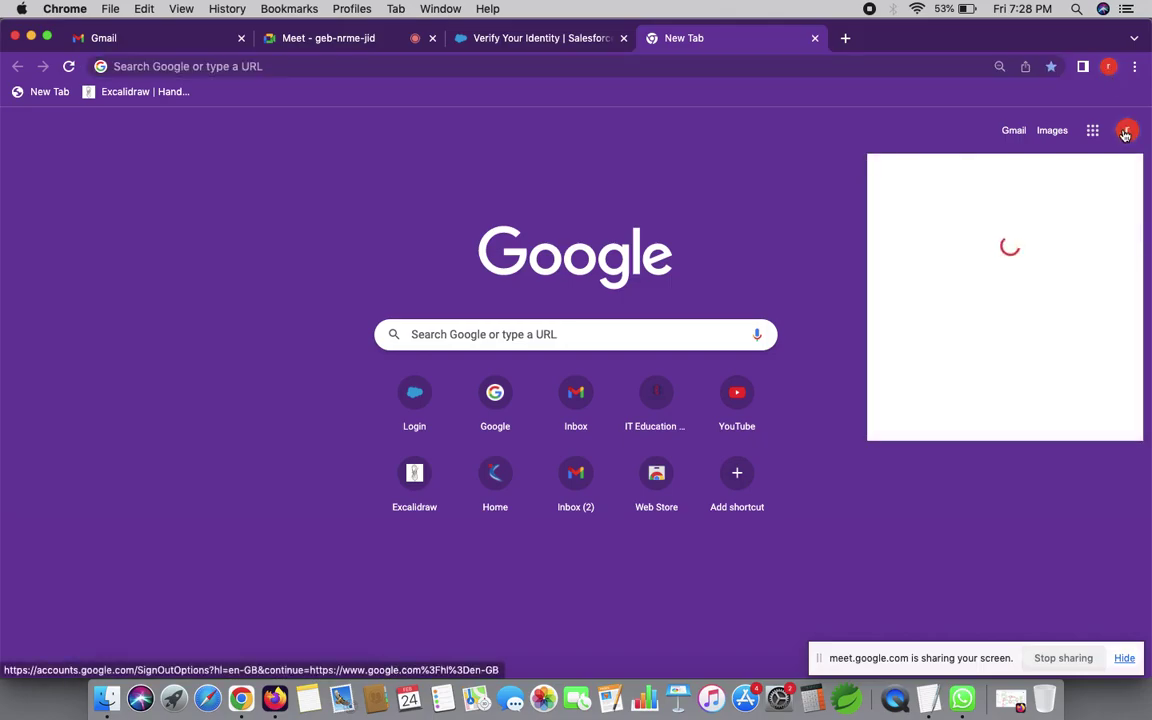
click(1126, 132)
click(1126, 132)
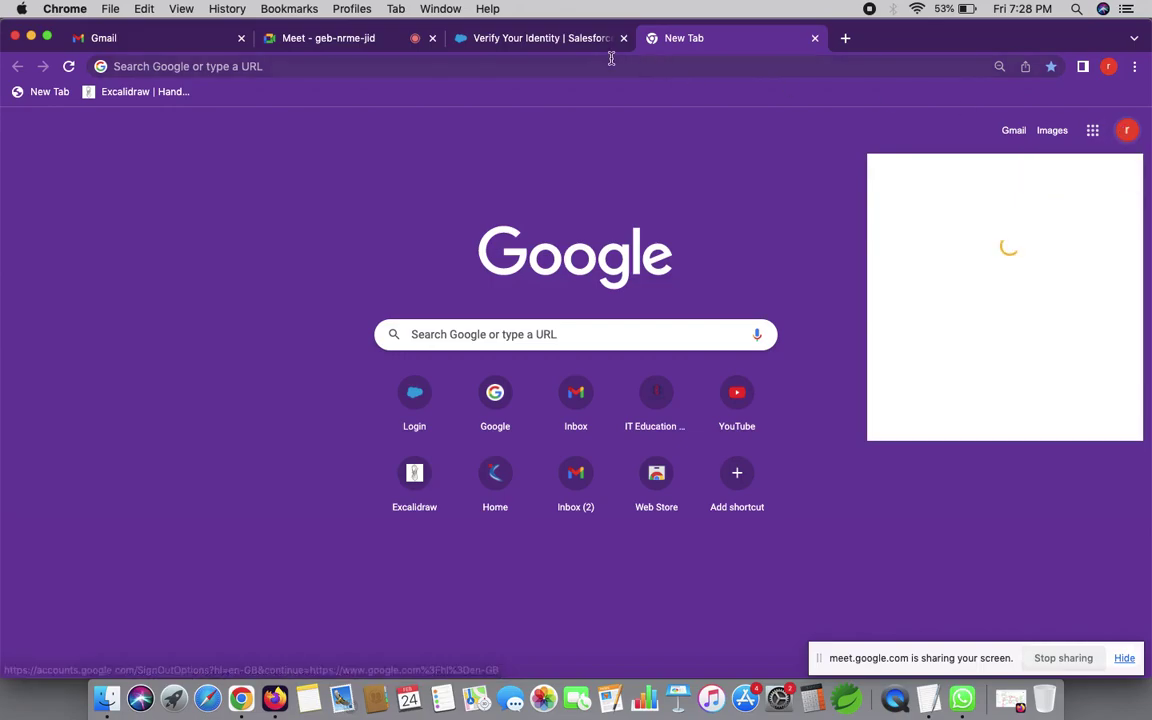
click(587, 40)
click(746, 36)
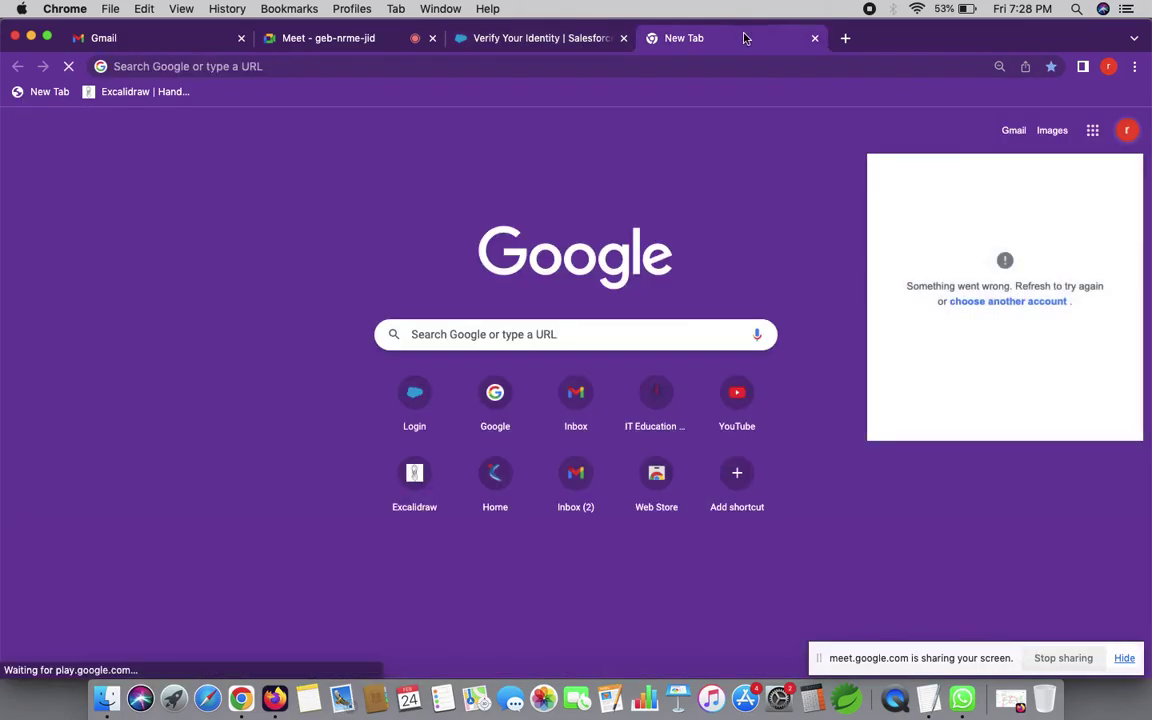
click(1127, 134)
click(1127, 134)
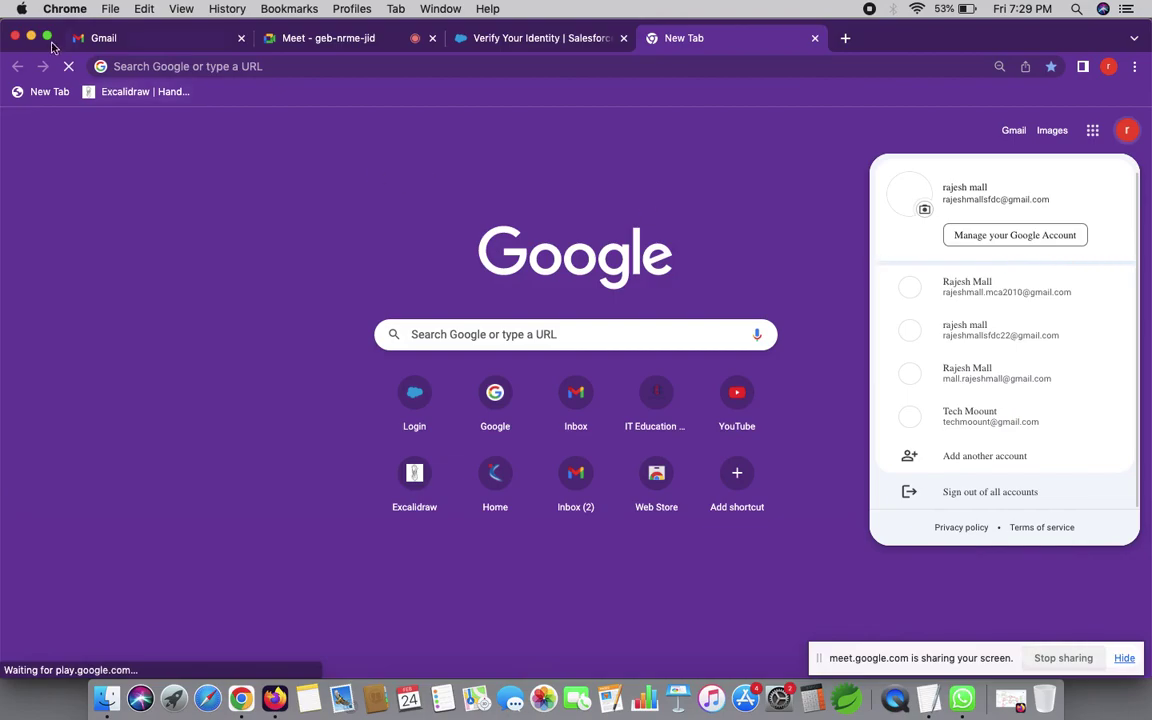
- Check the development user's details in the TextEdit notes and return to the Google account list in Chrome
click(31, 37)
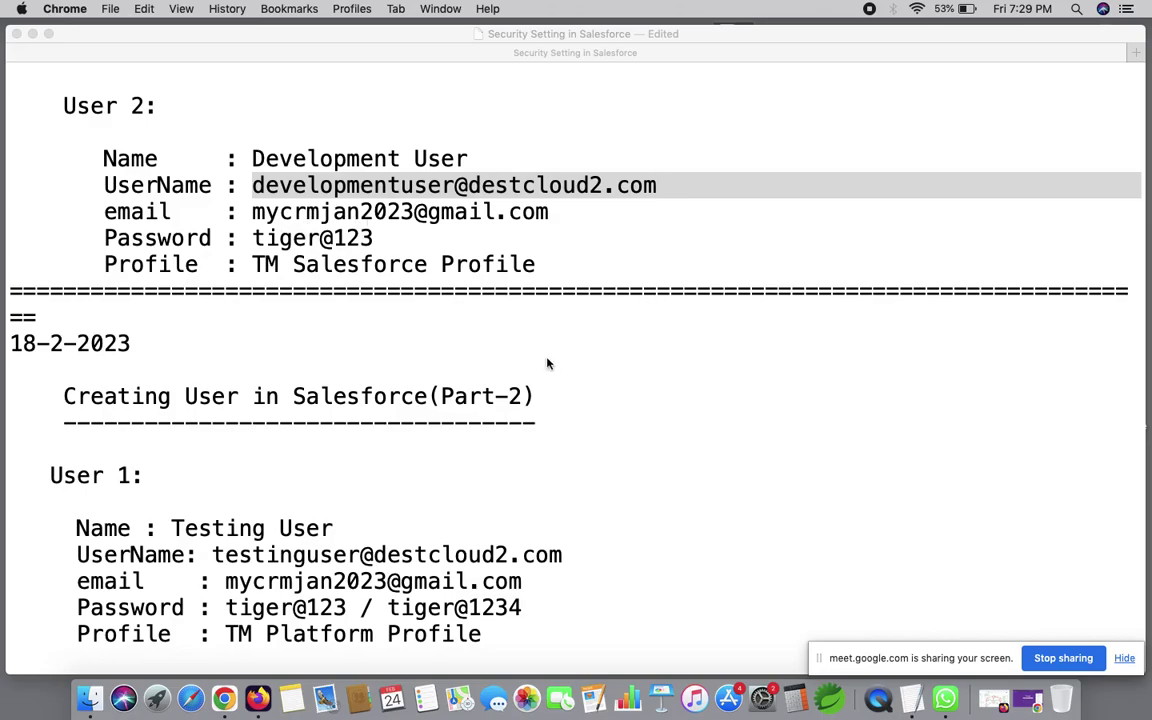
click(224, 698)
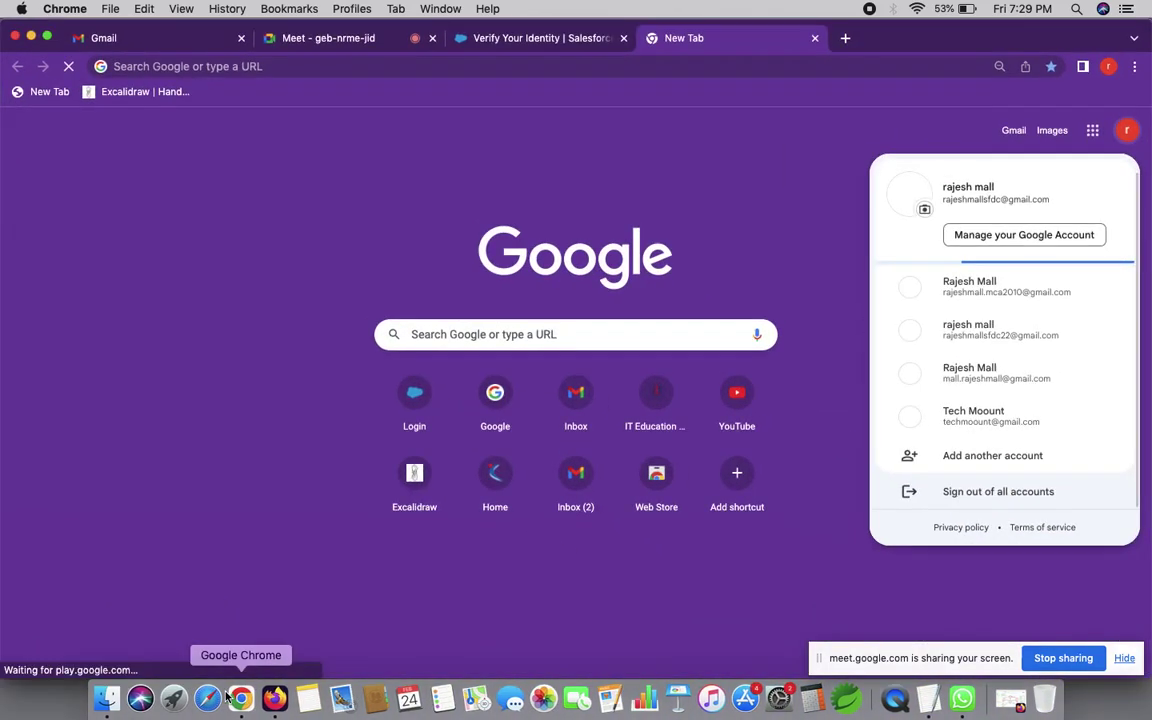
click(1125, 132)
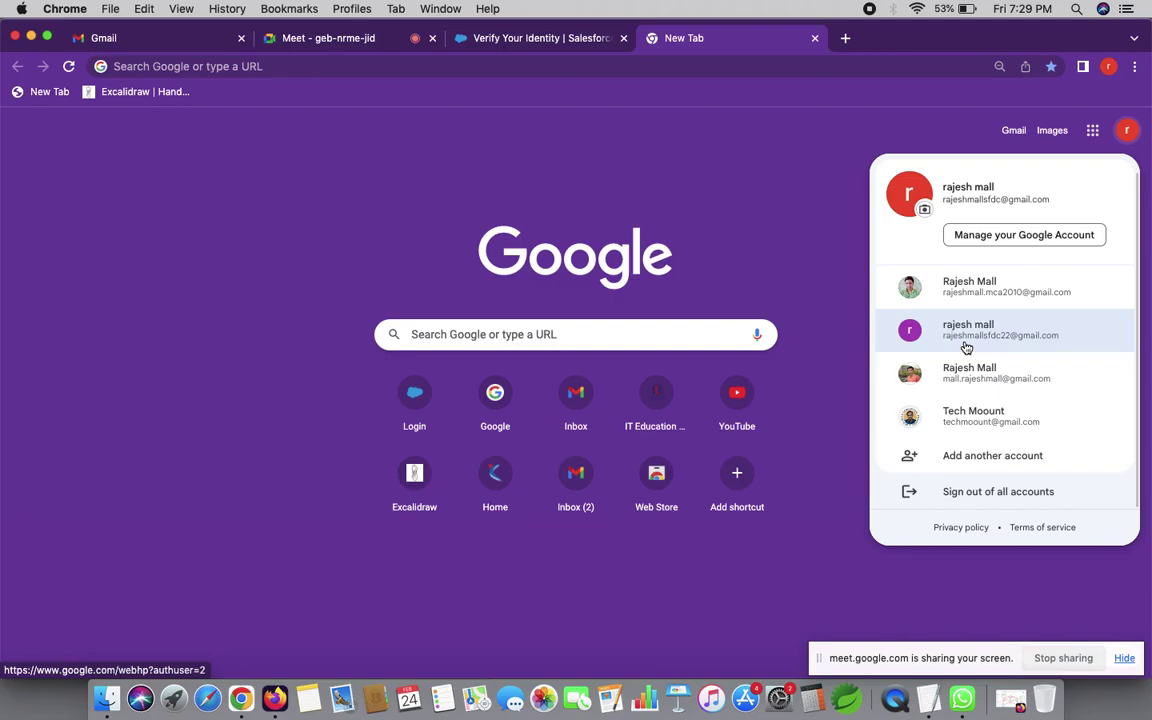
- Recheck the development user's email in the TextEdit notes, and come back to Chrome's Google account switcher
click(31, 38)
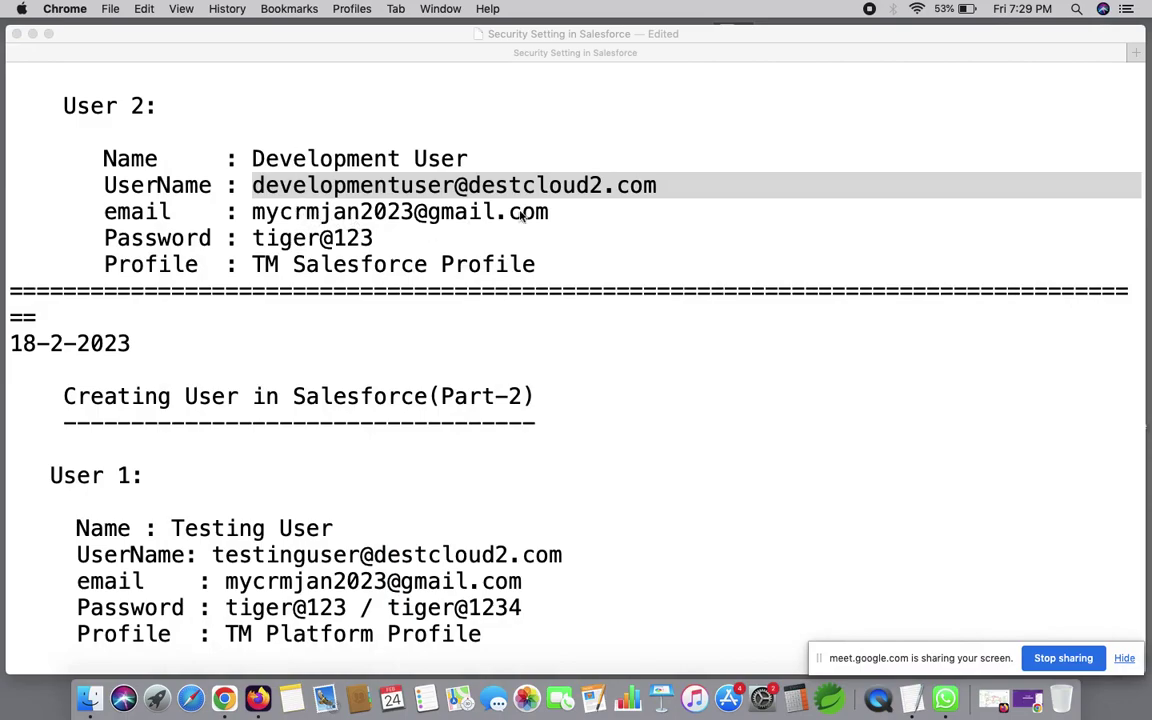
click(225, 699)
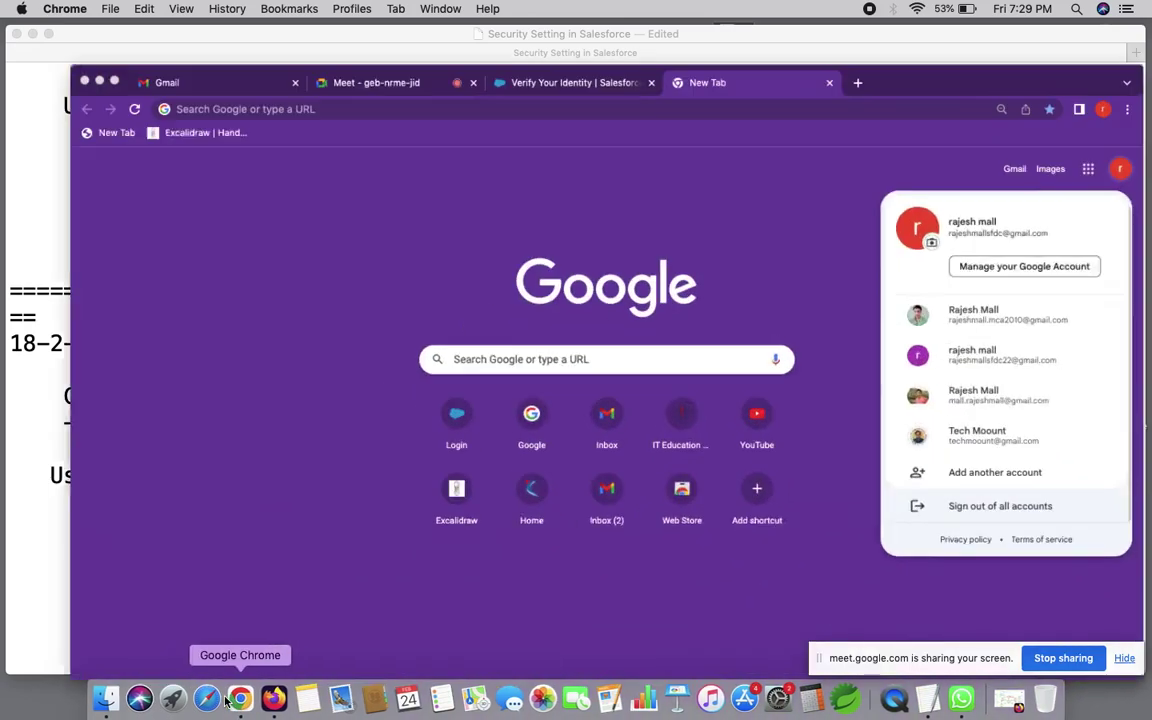
click(1128, 133)
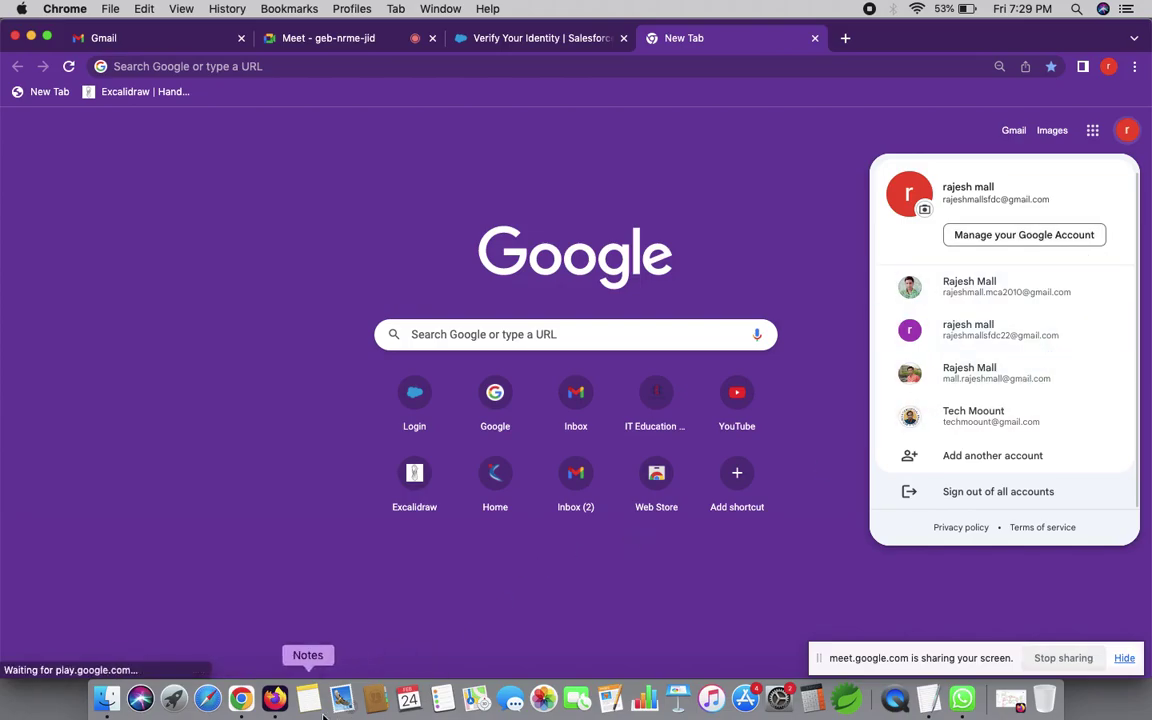
- Switch to Firefox and search for "gmail login" in a new browser tab
click(274, 699)
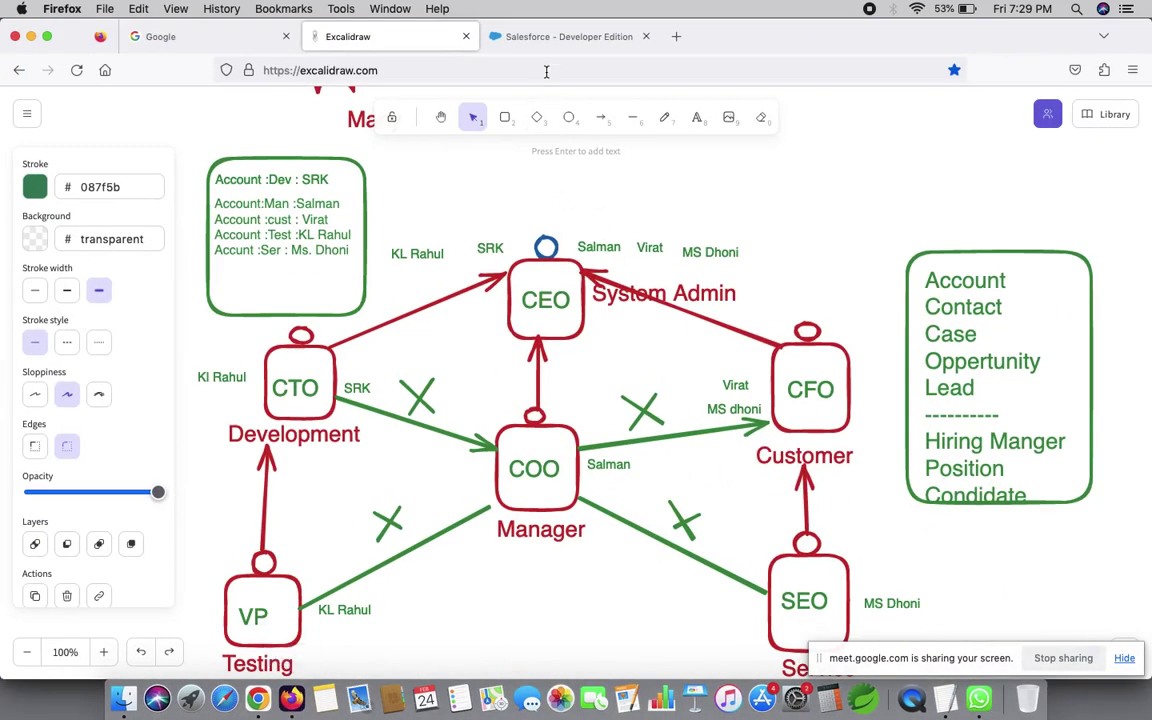
click(492, 40)
click(676, 36)
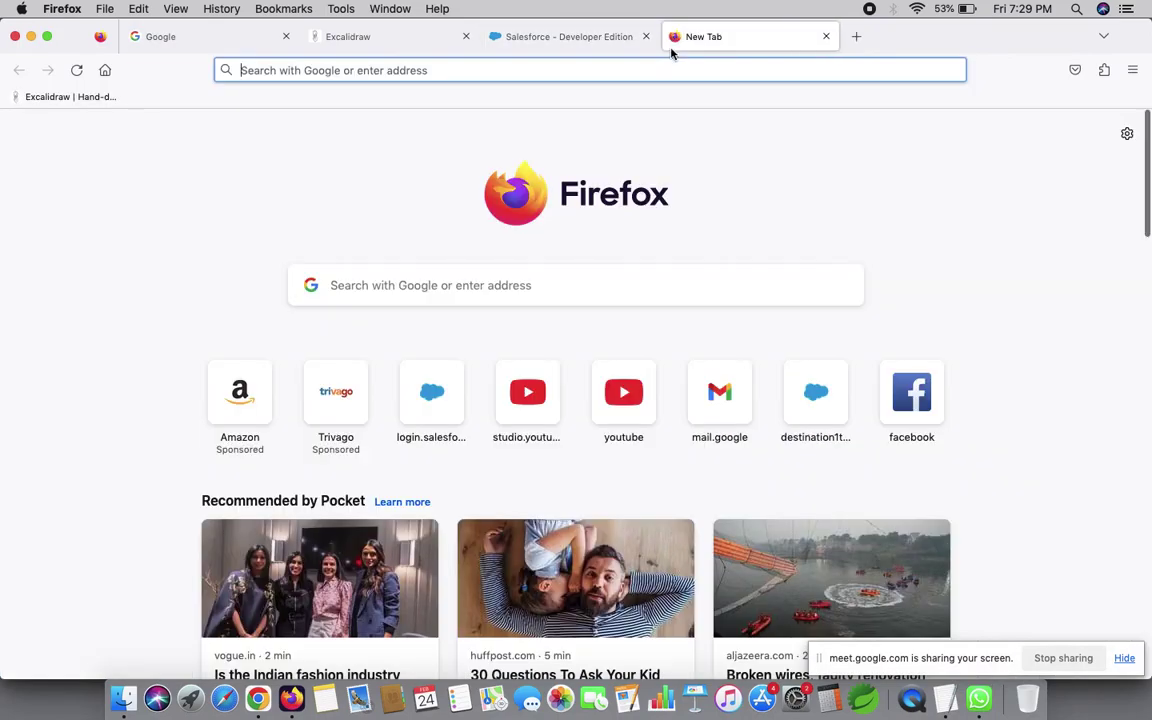
text(gm)
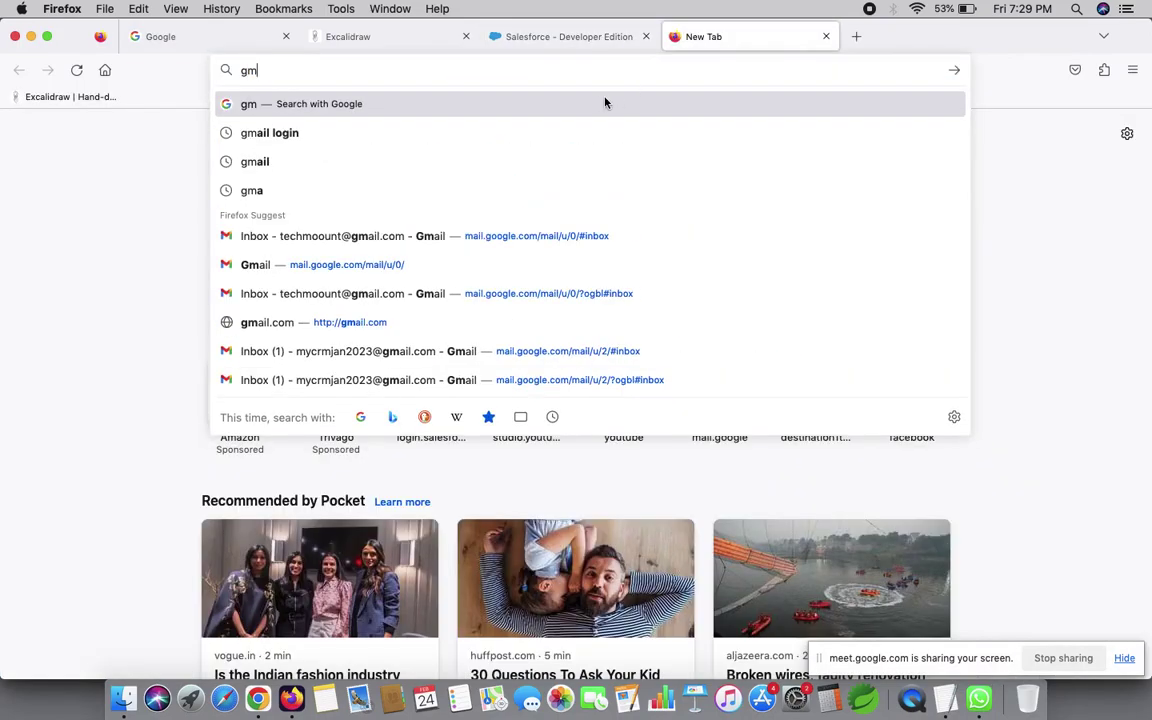
click(350, 132)
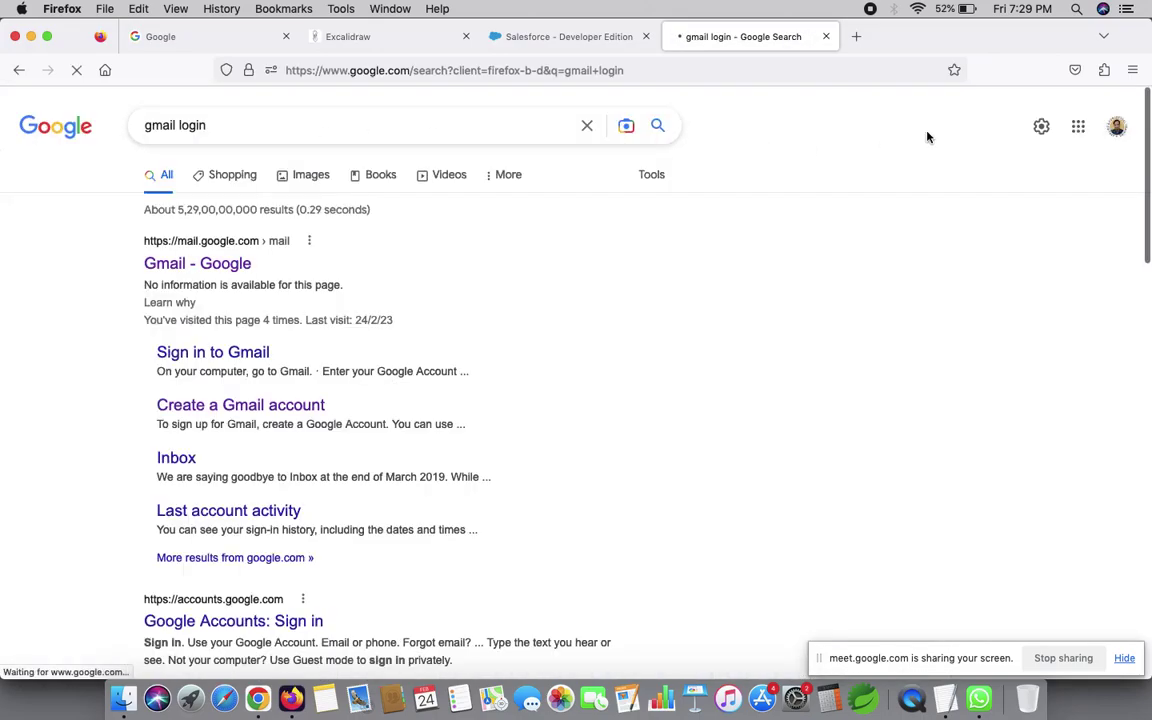
- Switch to the Google account matching the development user's email and open its Gmail inbox
click(1117, 130)
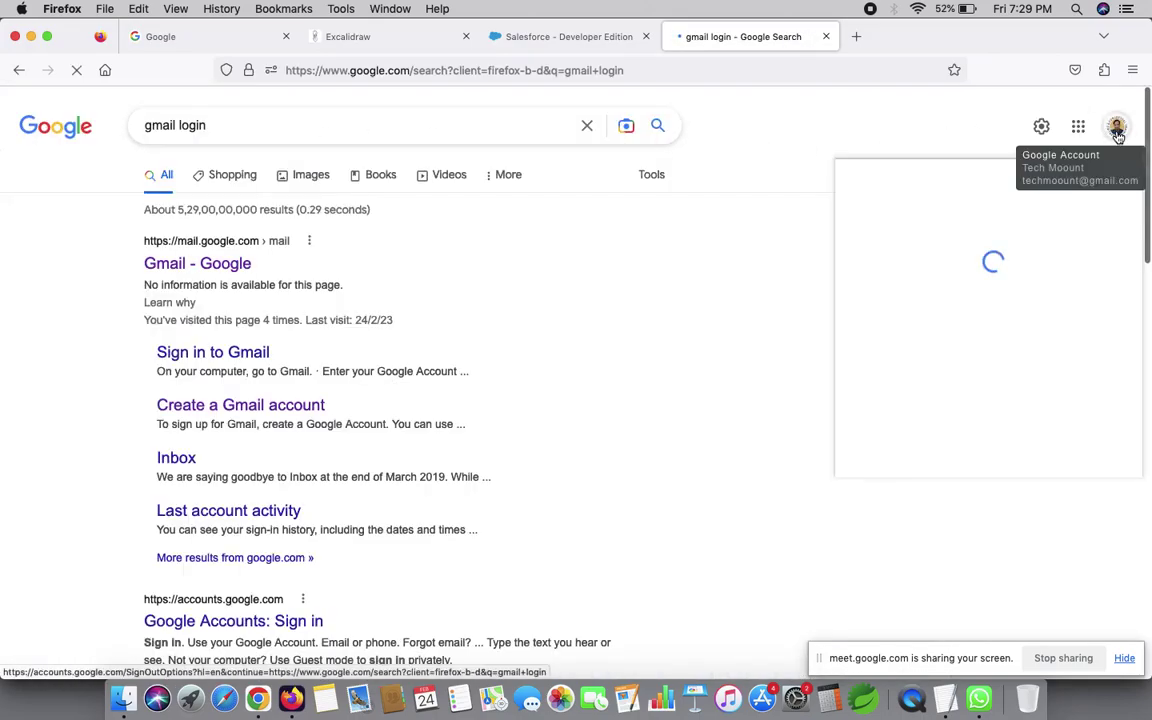
click(1117, 130)
click(1117, 130)
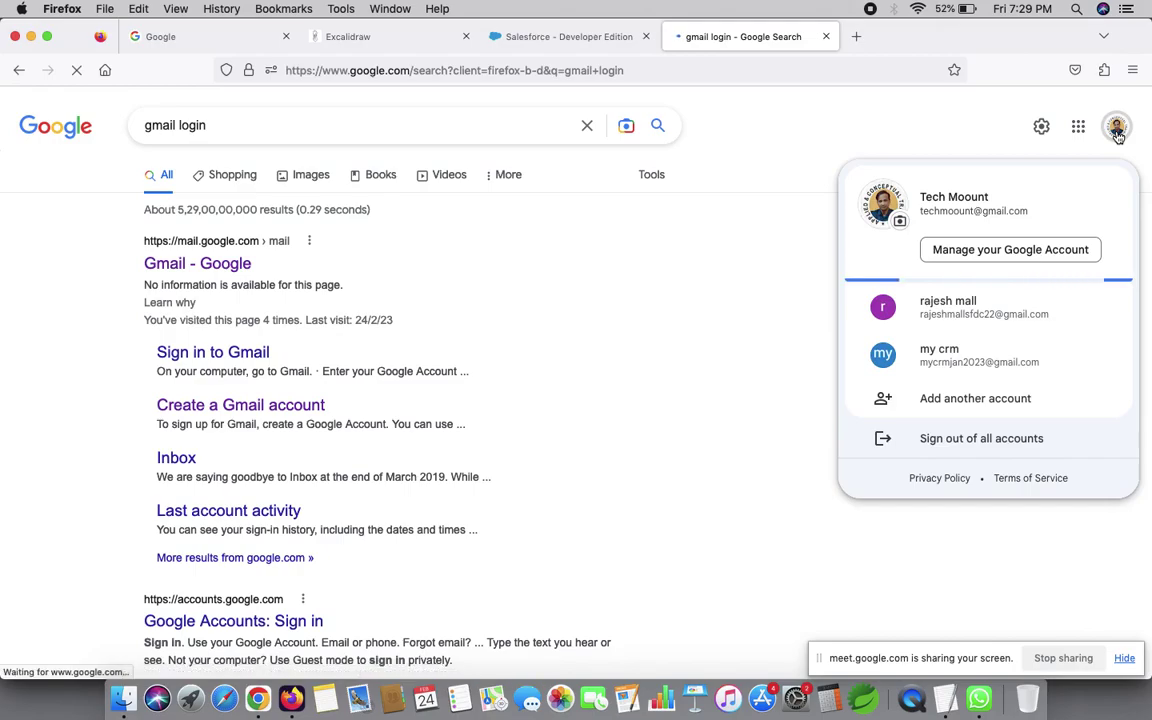
click(952, 356)
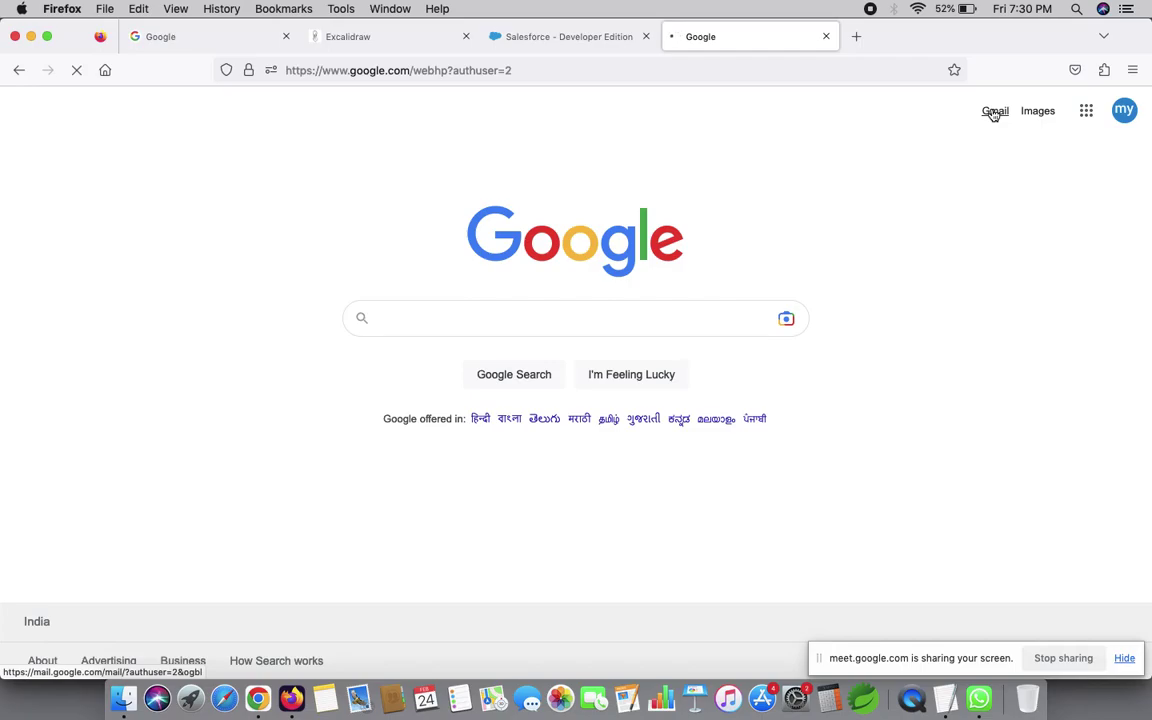
click(995, 111)
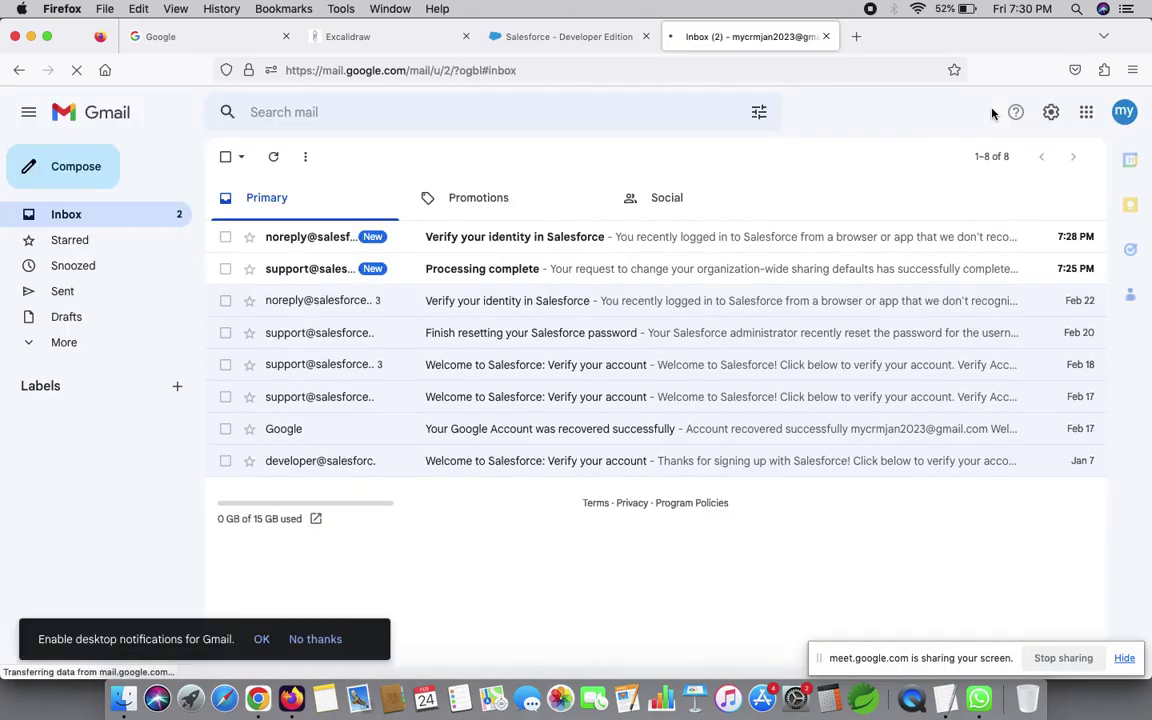
- Open the "Processing complete" email from Salesforce and read its message about the organization-wide sharing defaults
click(534, 270)
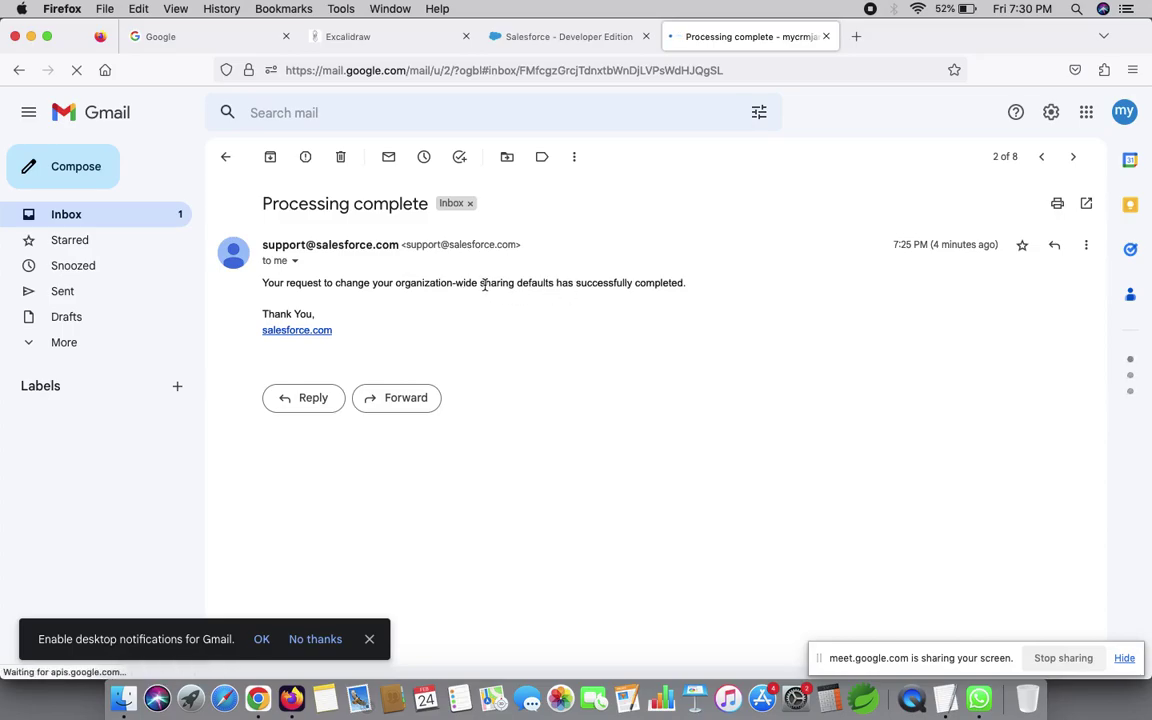
double_click(537, 283)
click(571, 283)
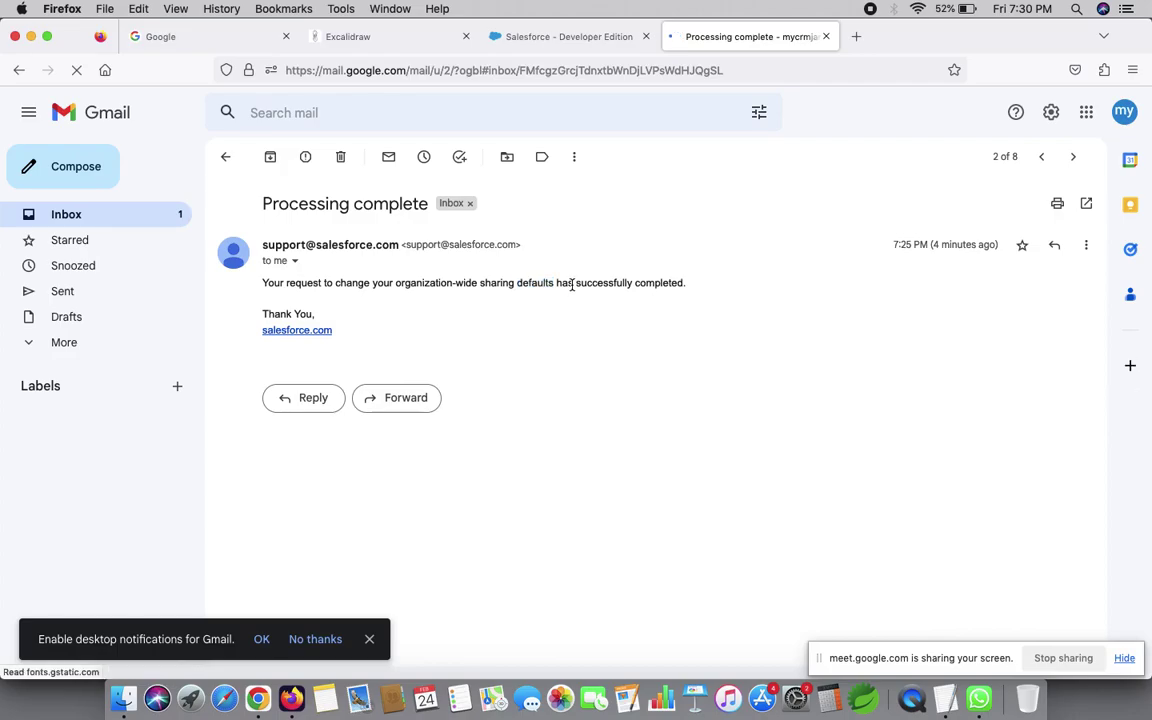
- Return to the inbox, open the newest "Verify your identity in Salesforce" email and copy its verification code
click(226, 159)
click(437, 240)
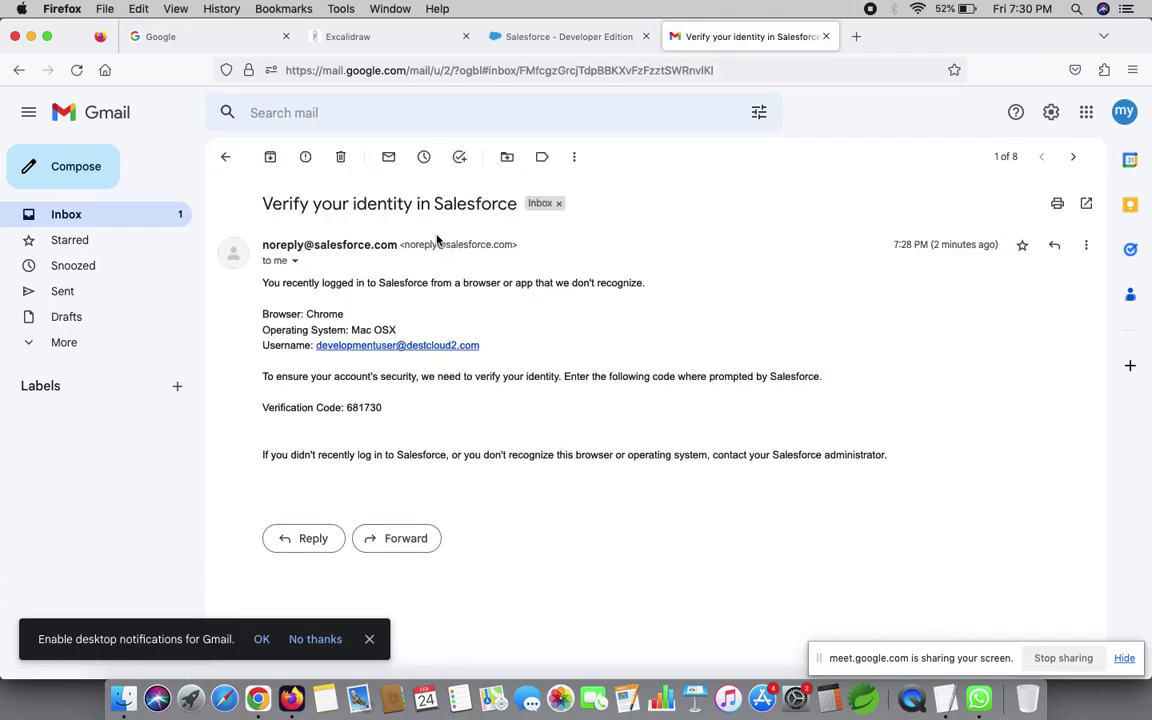
double_click(356, 408)
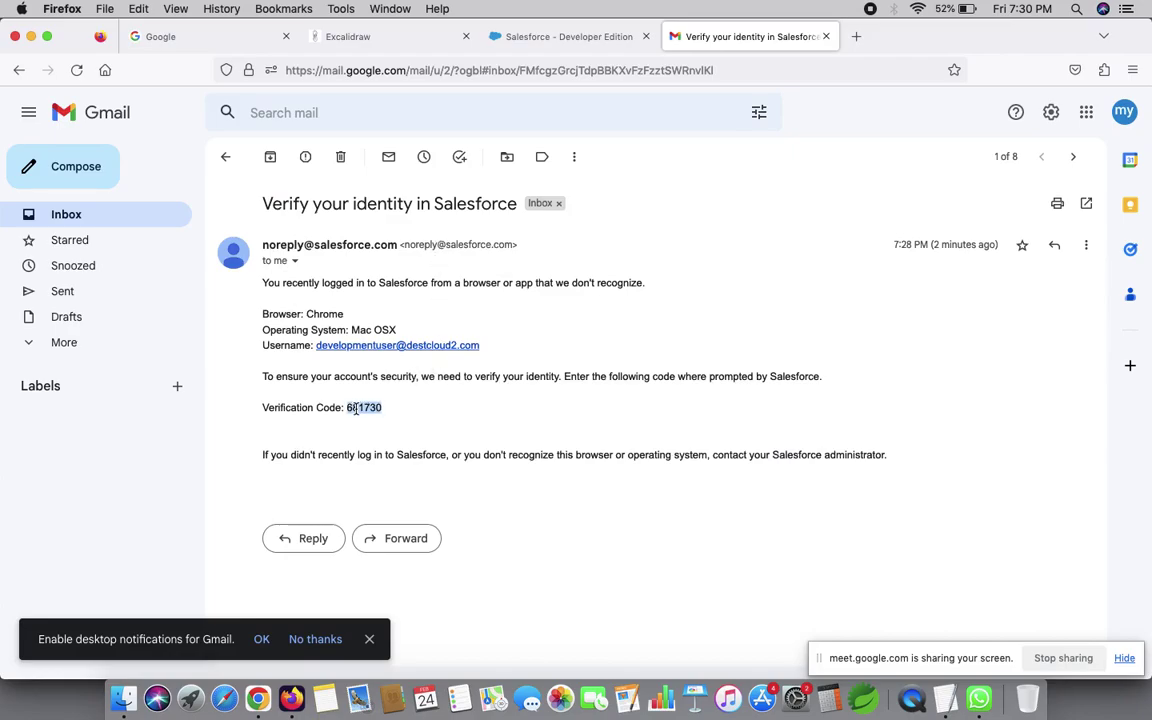
key(super+c)
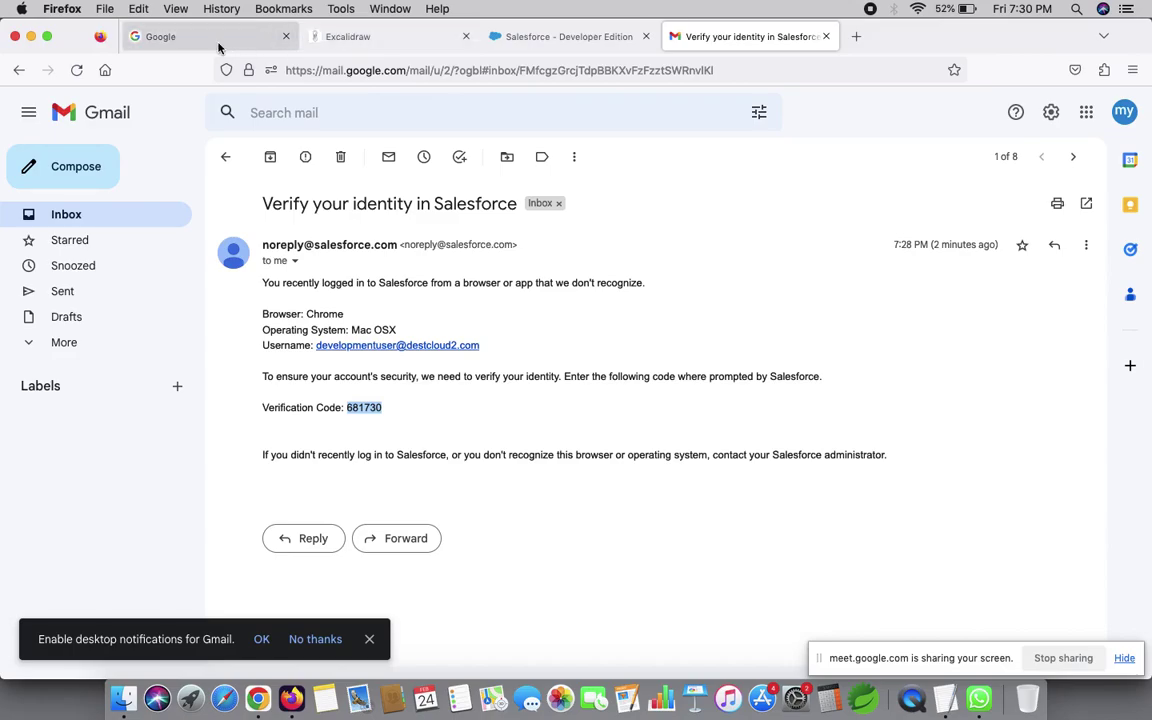
- Switch to Chrome, paste the verification code on the Salesforce identity page, clear Don't ask again, and verify the login
click(31, 37)
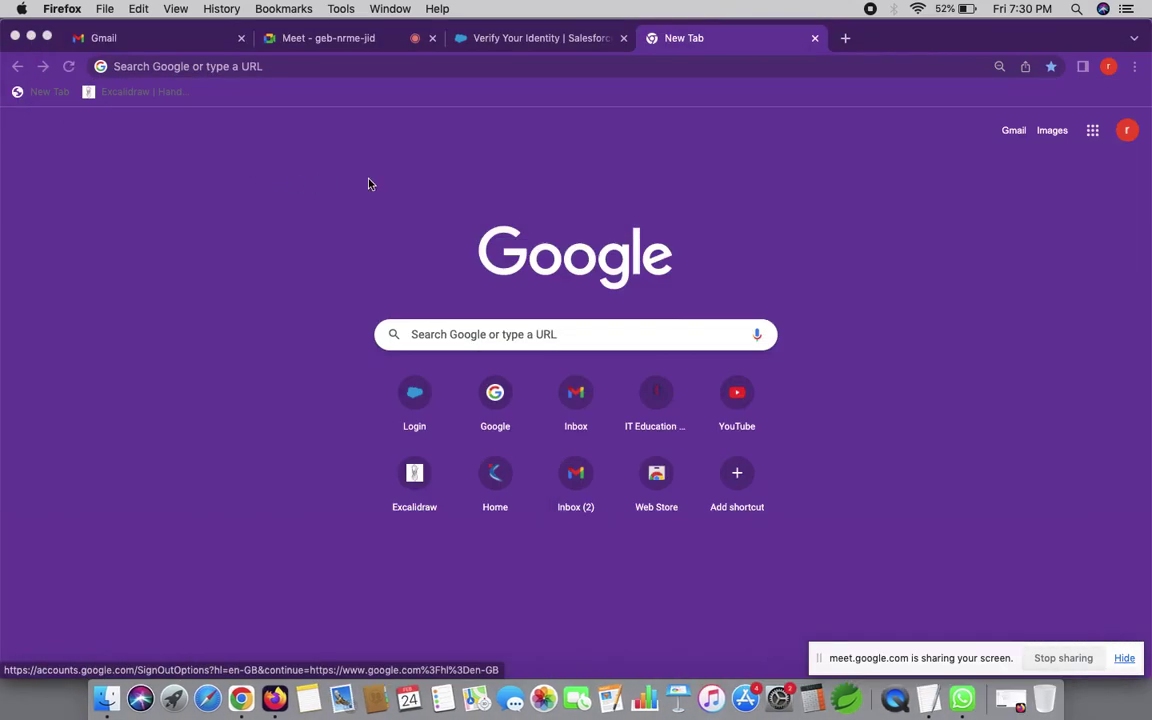
click(493, 38)
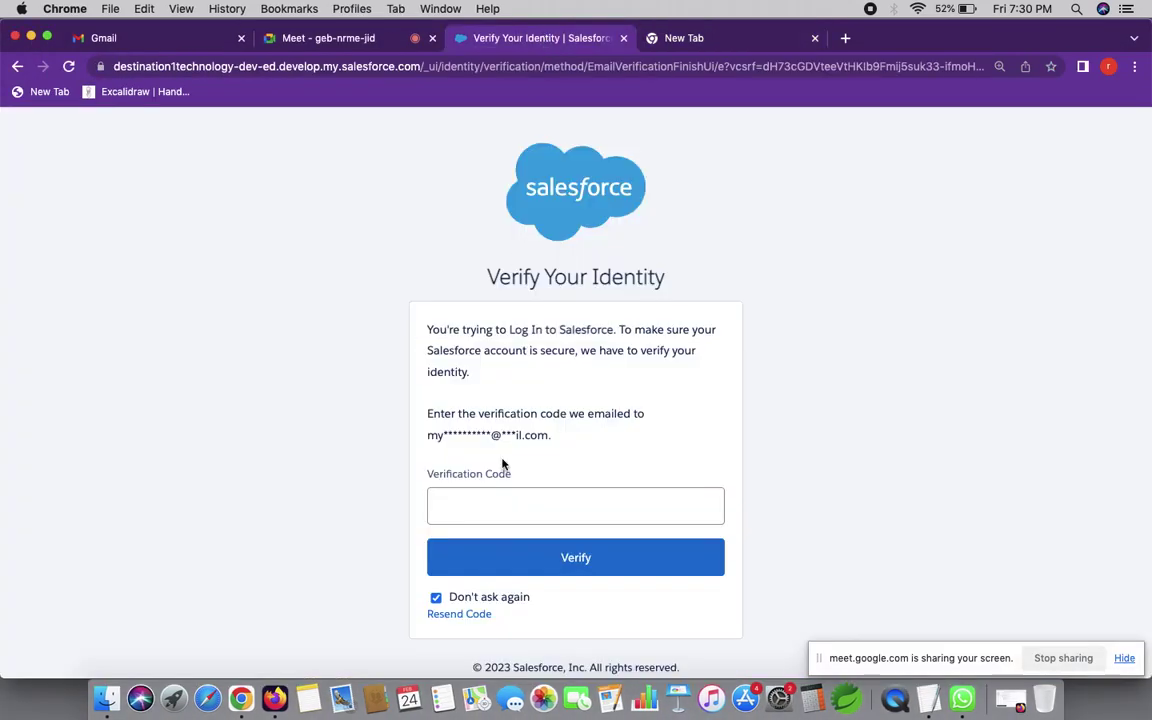
click(486, 505)
key(super+v)
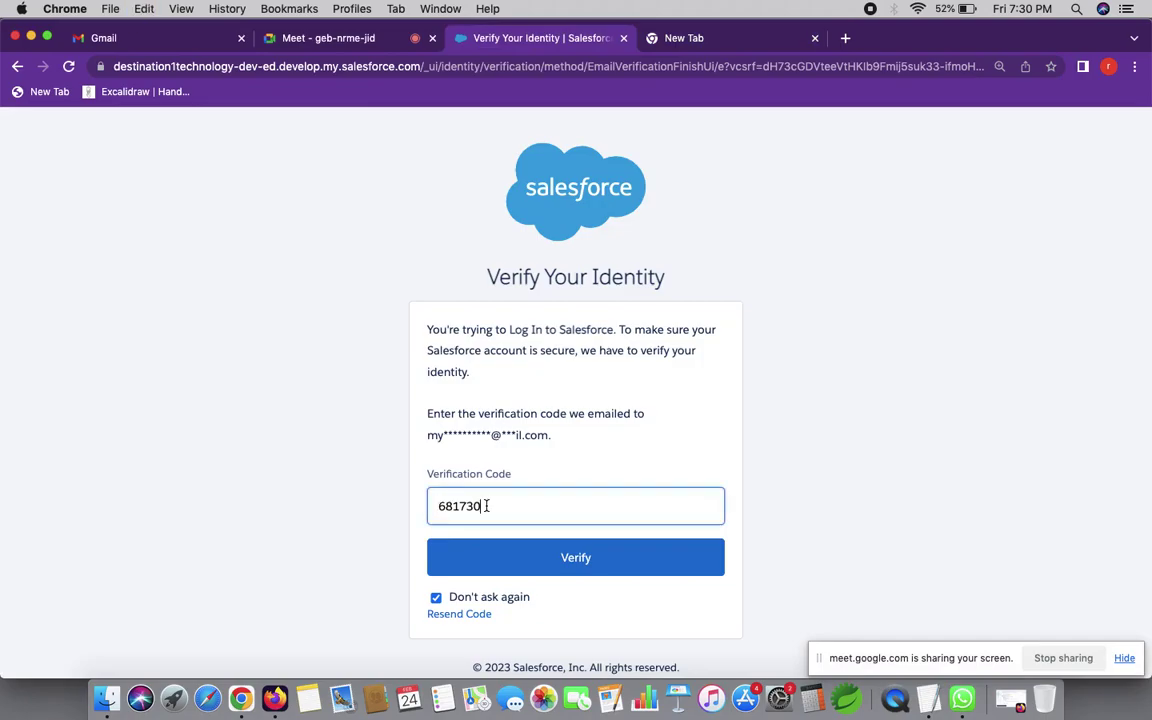
click(436, 597)
click(542, 562)
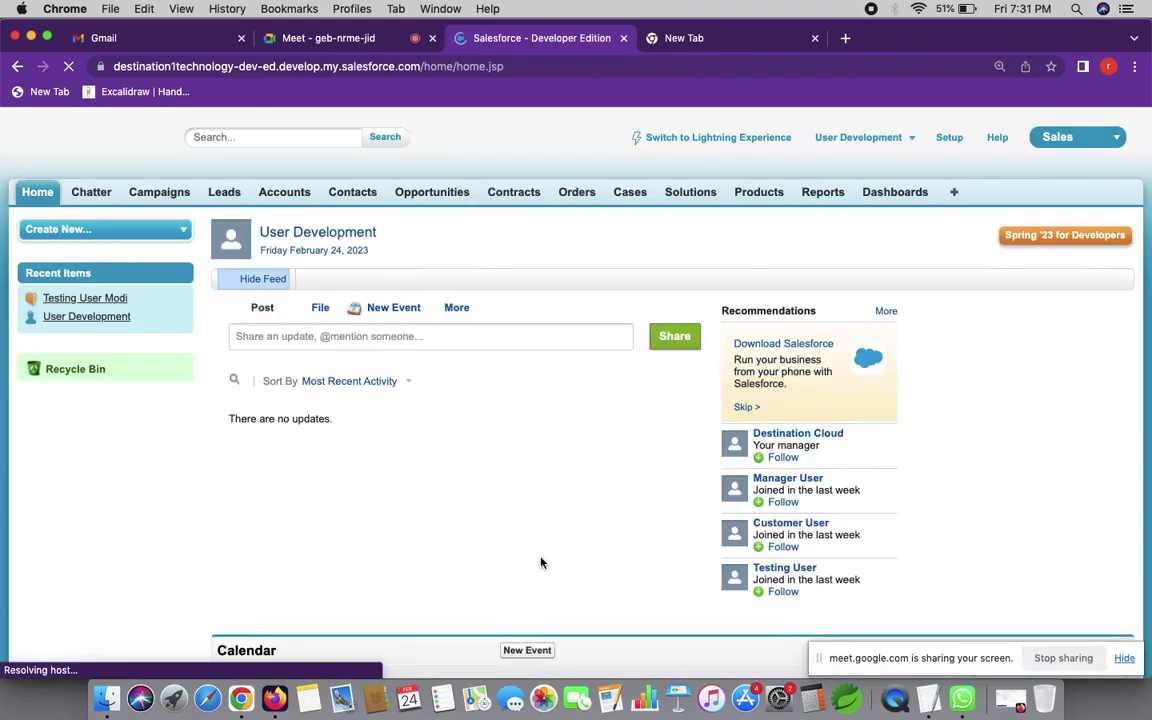
- Create a new account from the Accounts page with the preselected record type and enter the name MODI Private OWD testing
click(285, 193)
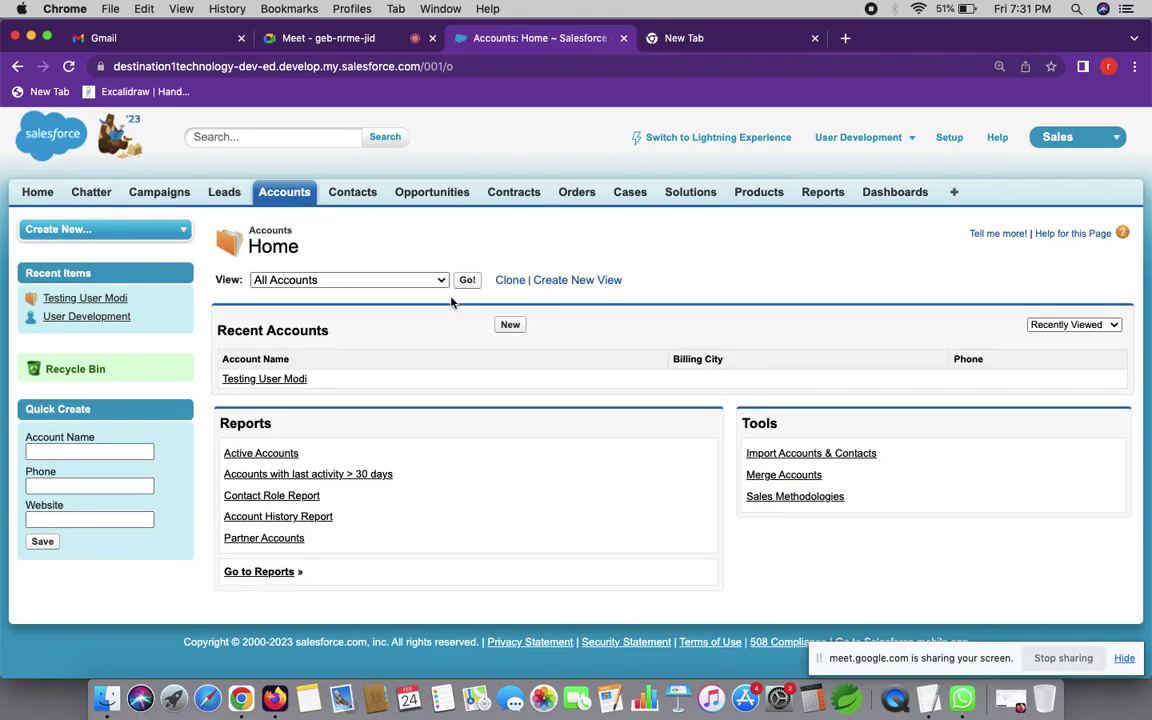
click(508, 323)
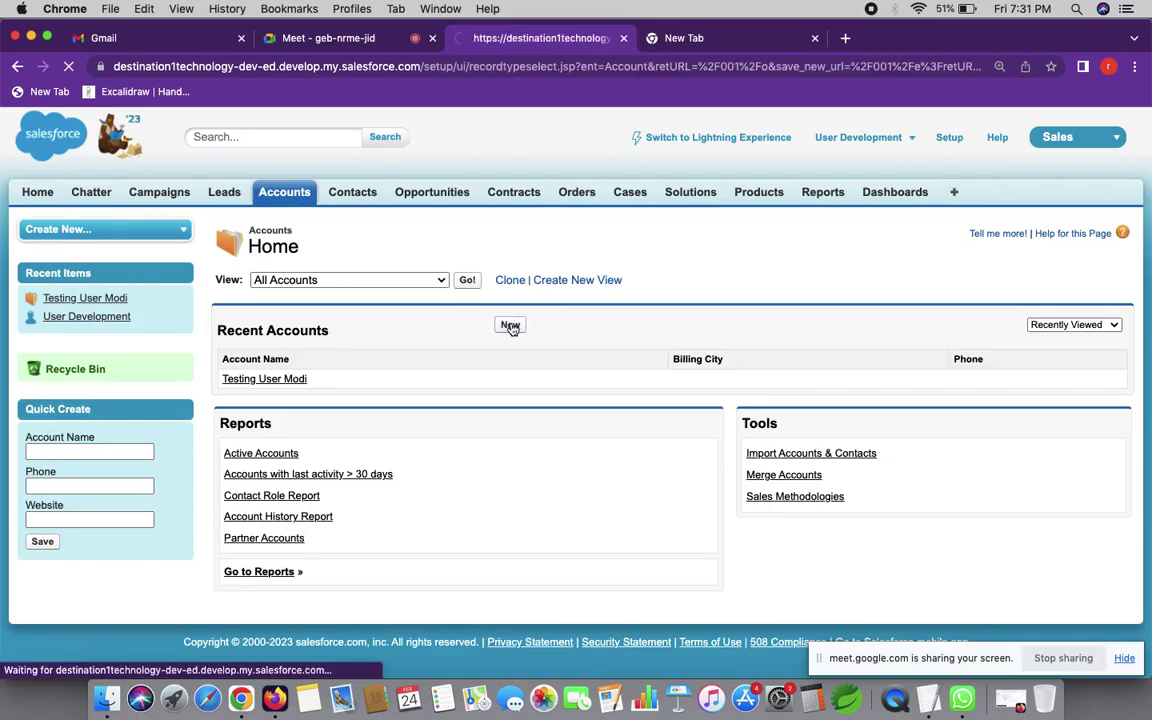
click(521, 397)
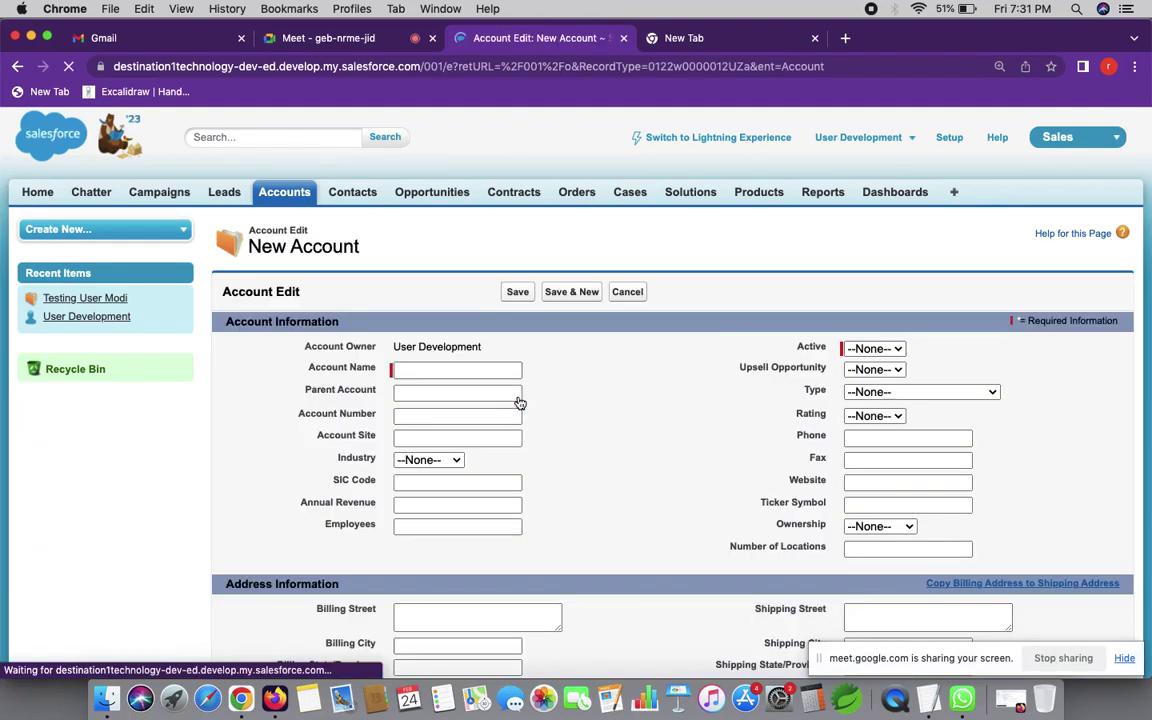
click(456, 366)
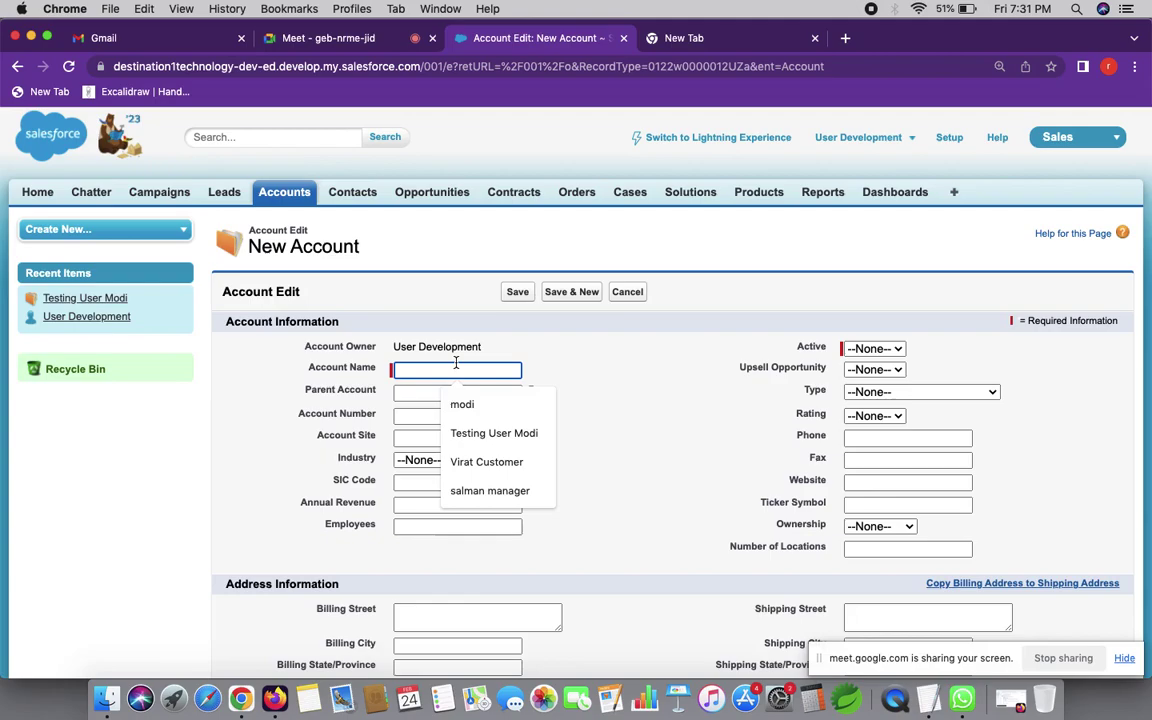
click(462, 369)
click(456, 372)
text(MODI)
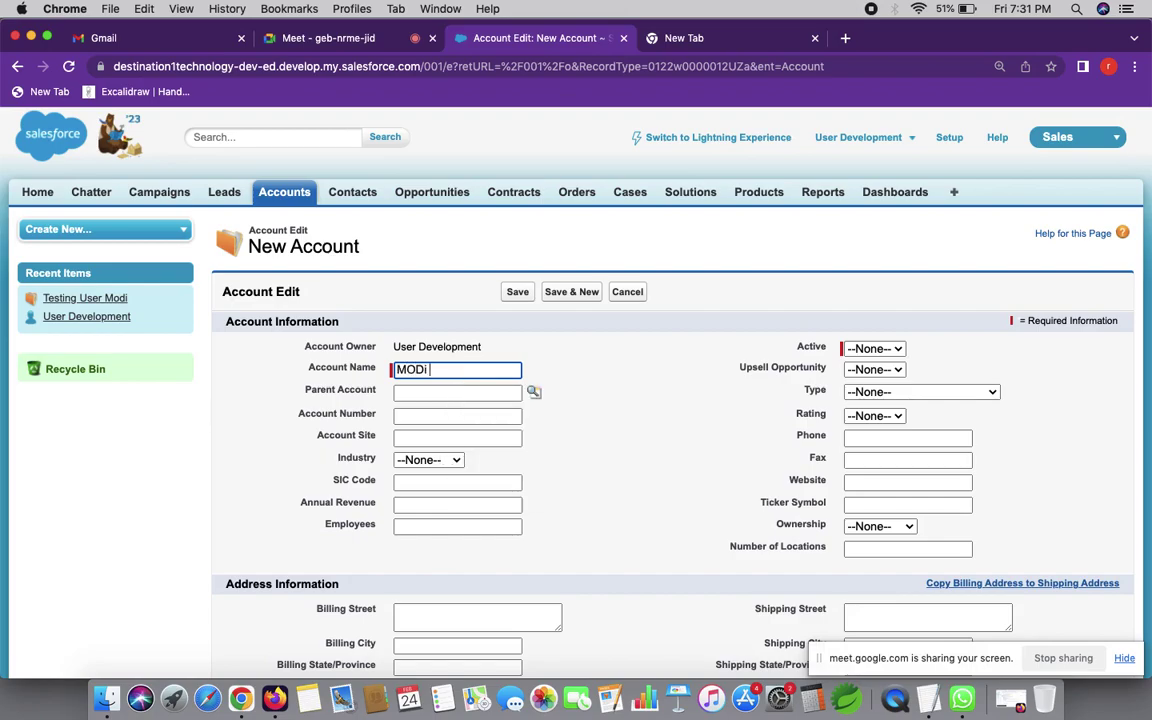
key(BackSpace)
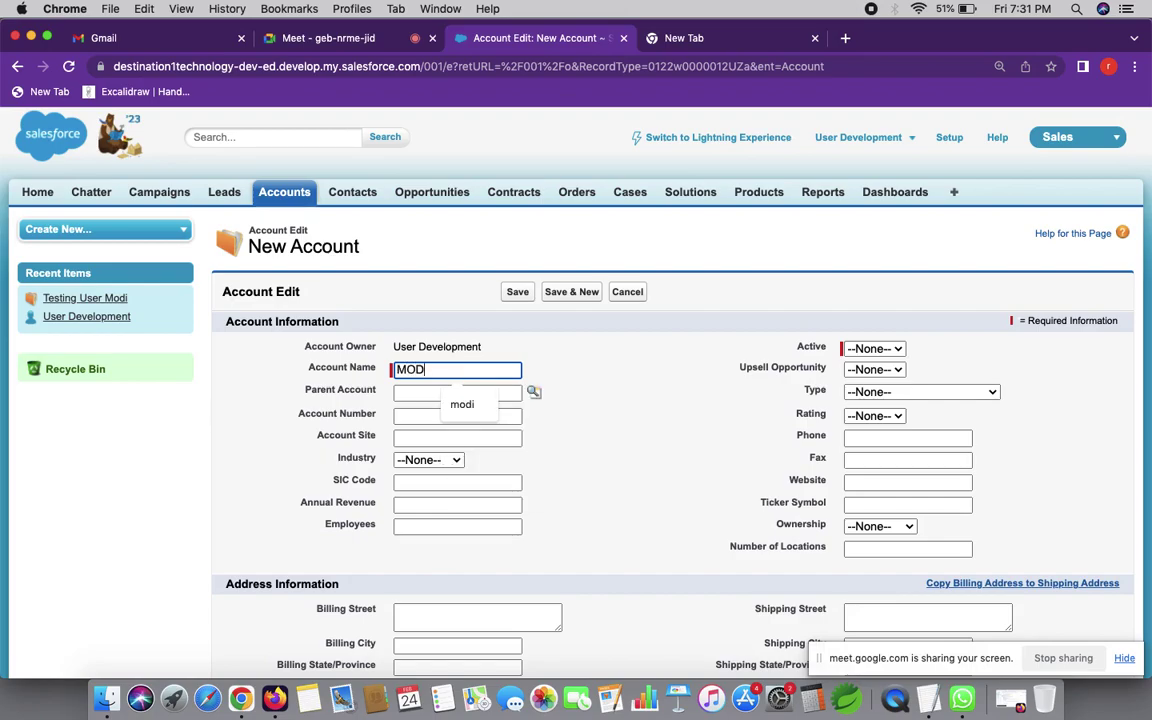
text(Private OWD)
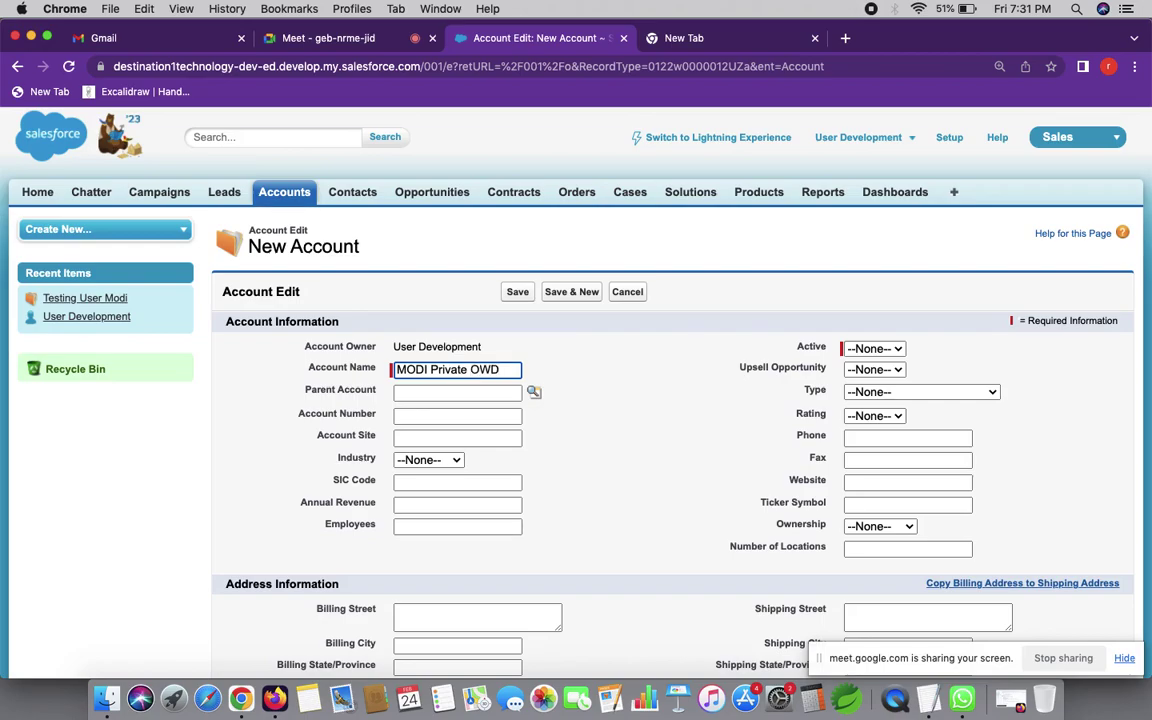
text(testing)
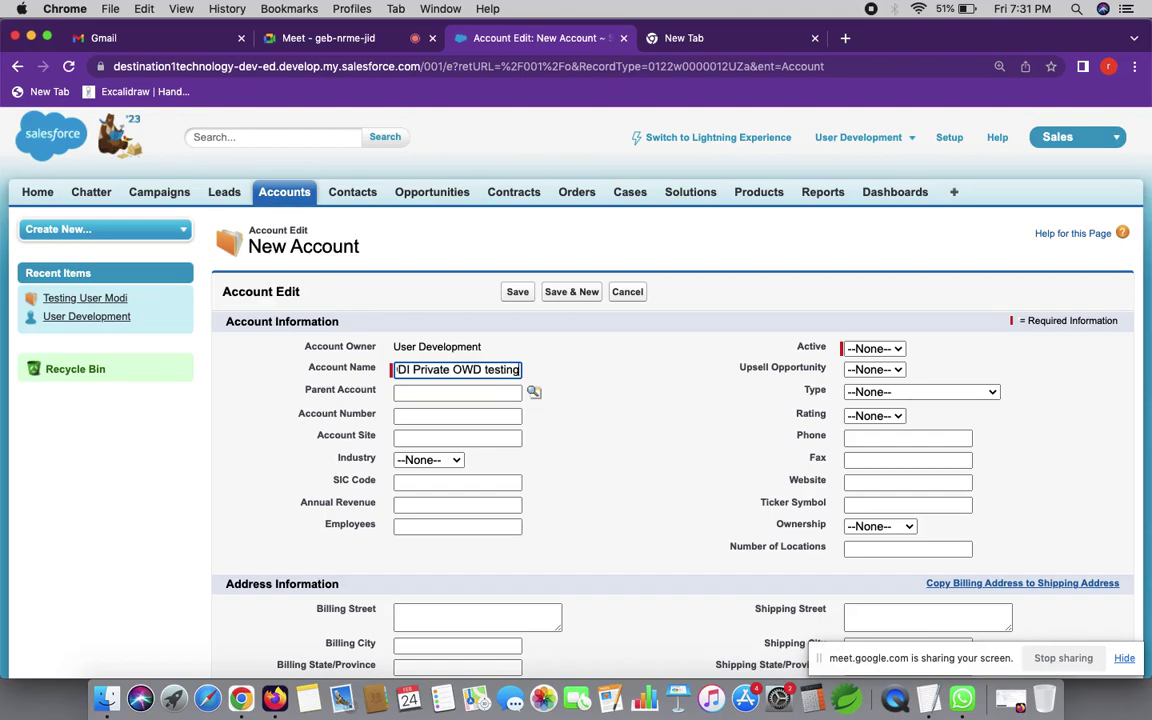
- Set the new account's Active field to No, save the account, and review its detail page
click(874, 348)
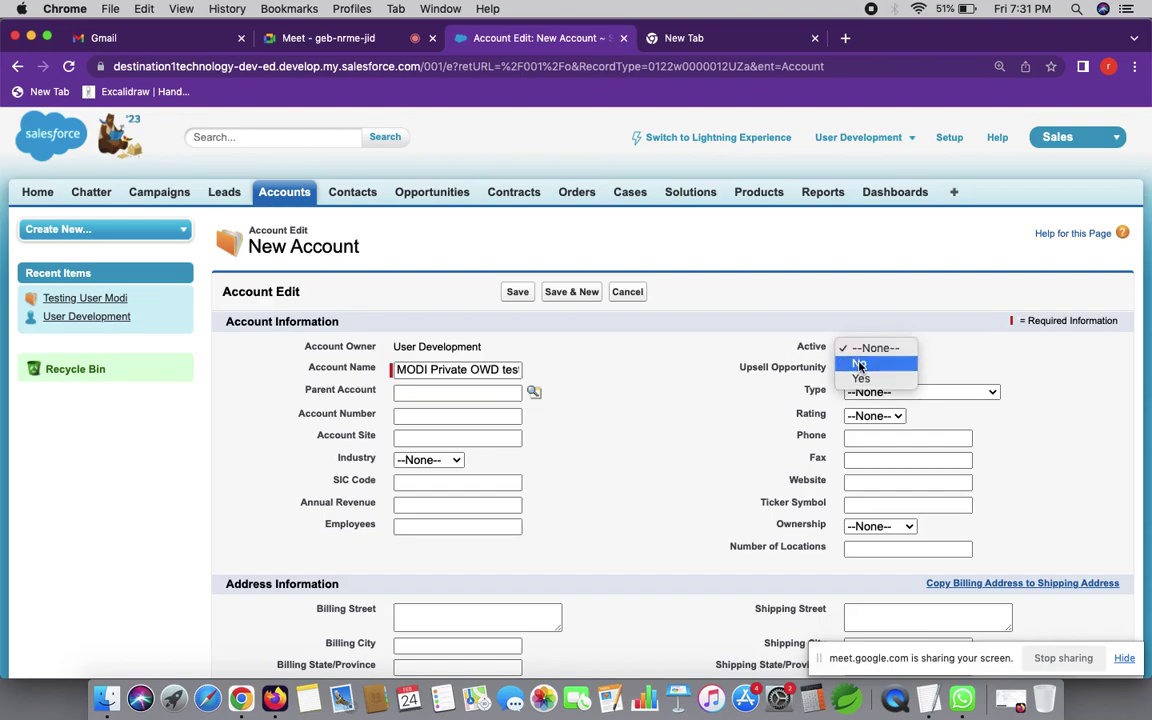
click(859, 367)
scroll(690, 440, down, 7)
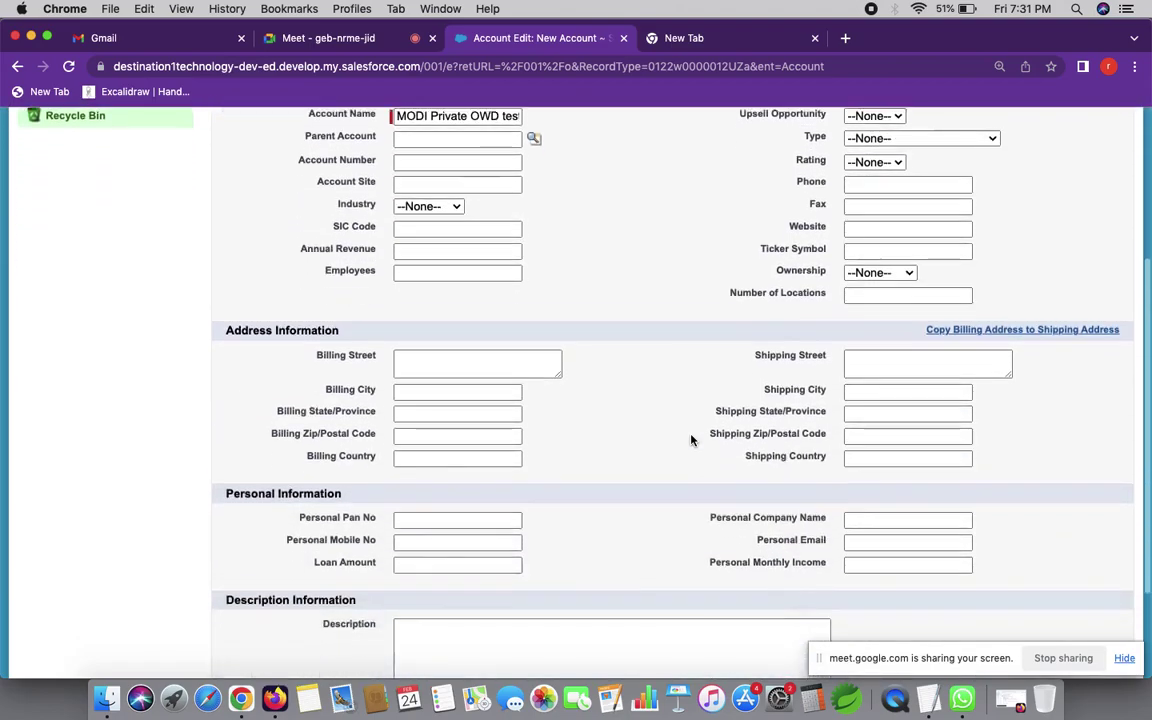
scroll(690, 438, down, 1)
scroll(690, 438, up, 4)
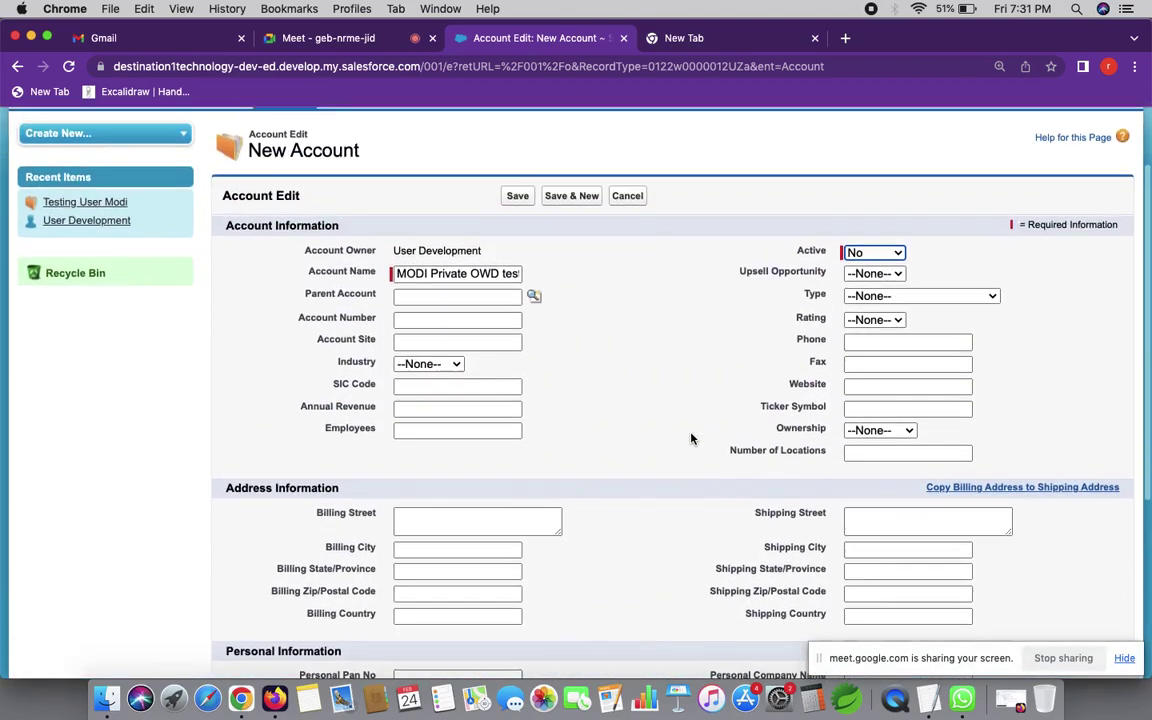
triple_click(397, 278)
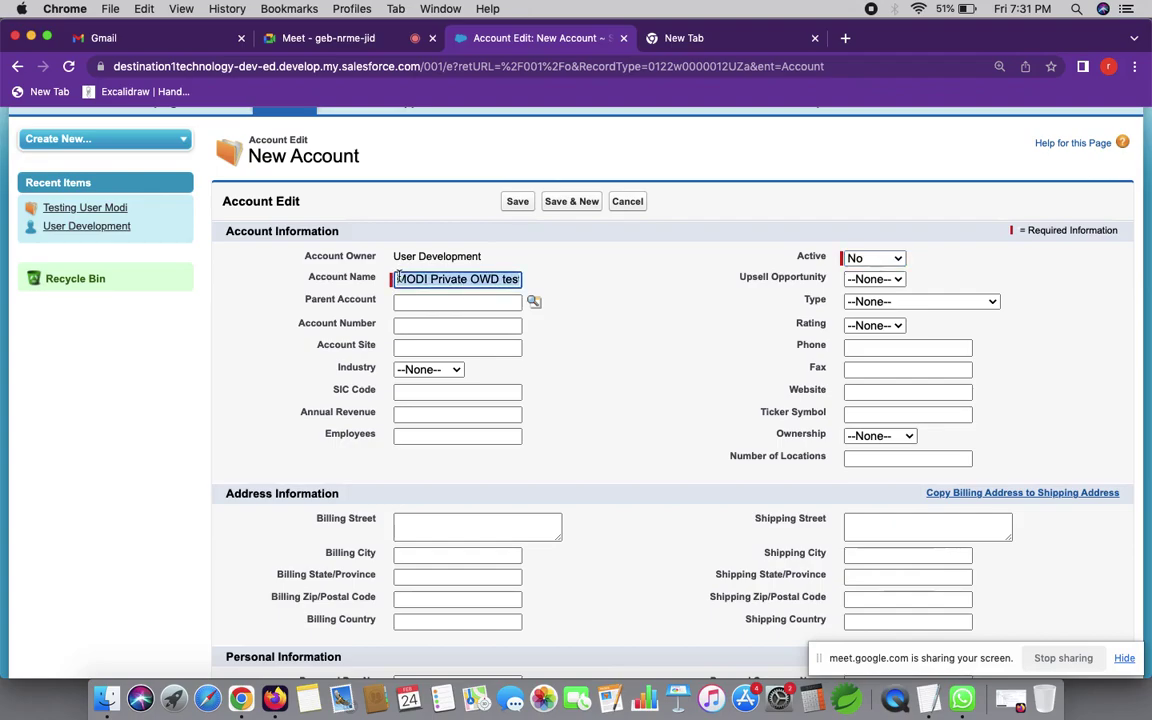
scroll(606, 258, up, 2)
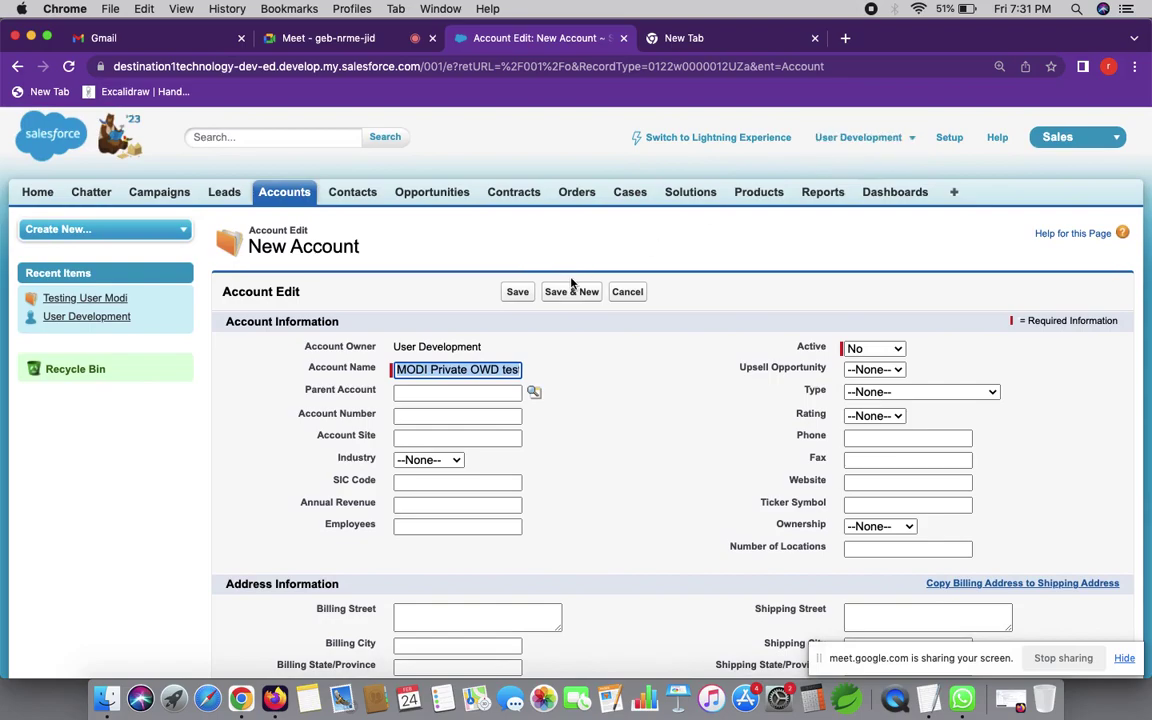
click(515, 292)
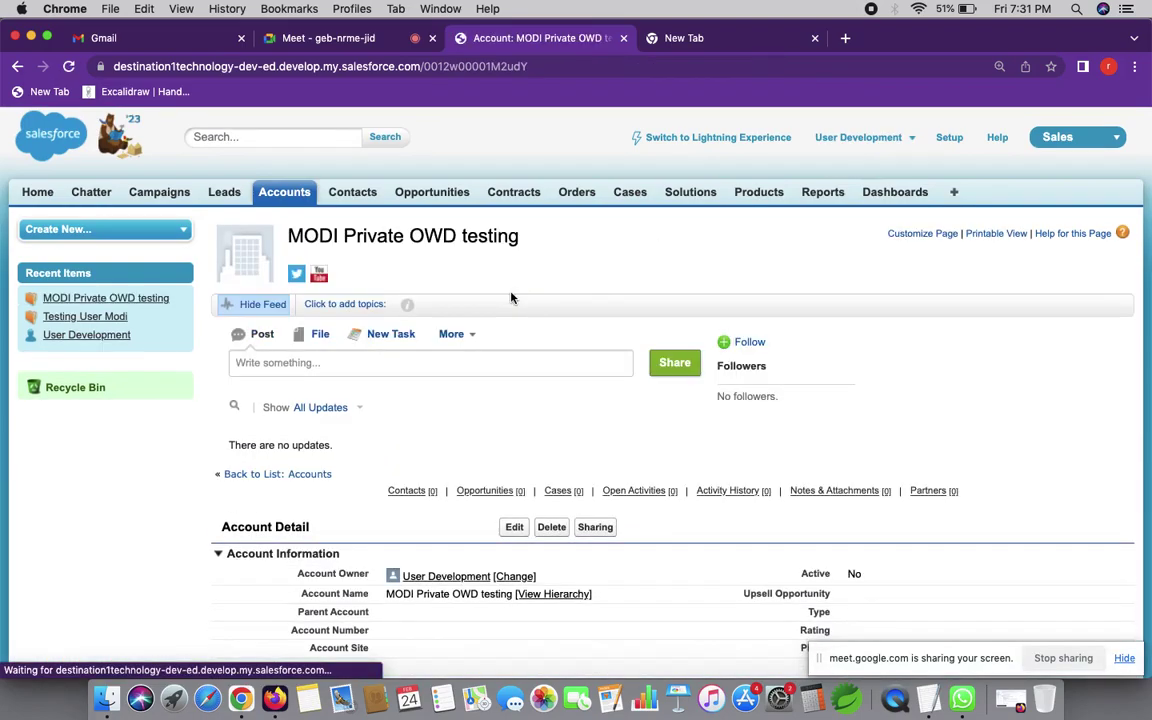
scroll(502, 406, down, 2)
scroll(502, 406, down, 2)
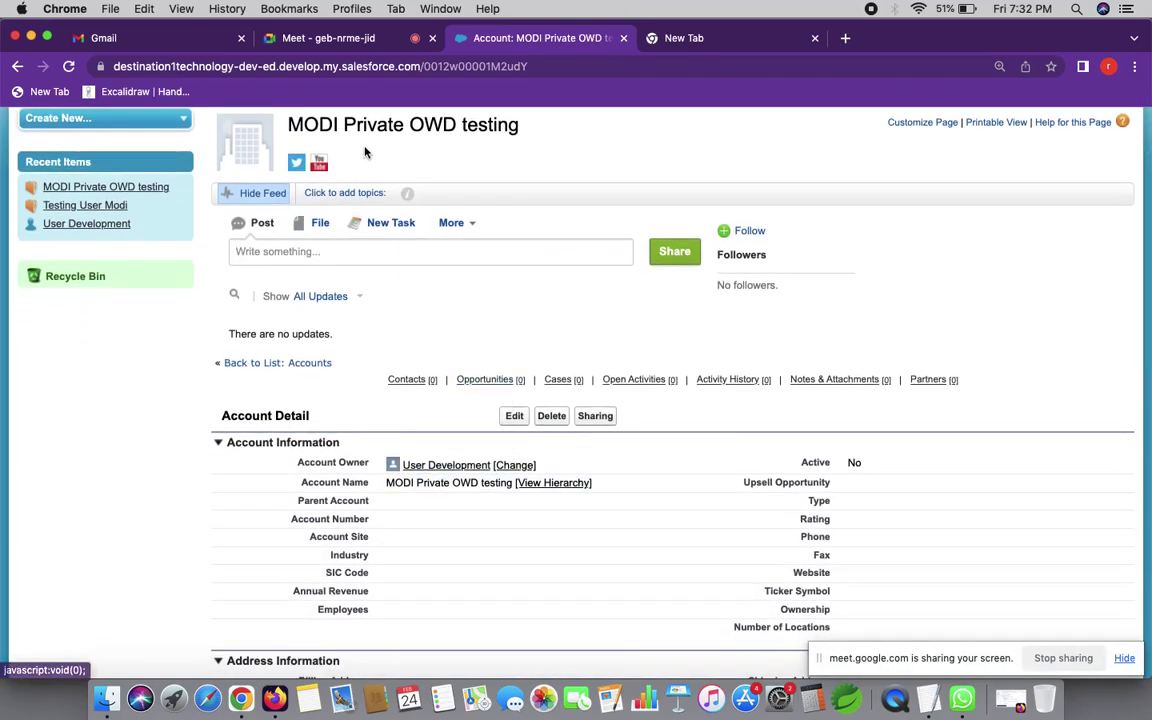
- Examine the MODI Private OWD testing account's detail fields and related lists, down to the cases section
scroll(530, 148, down, 8)
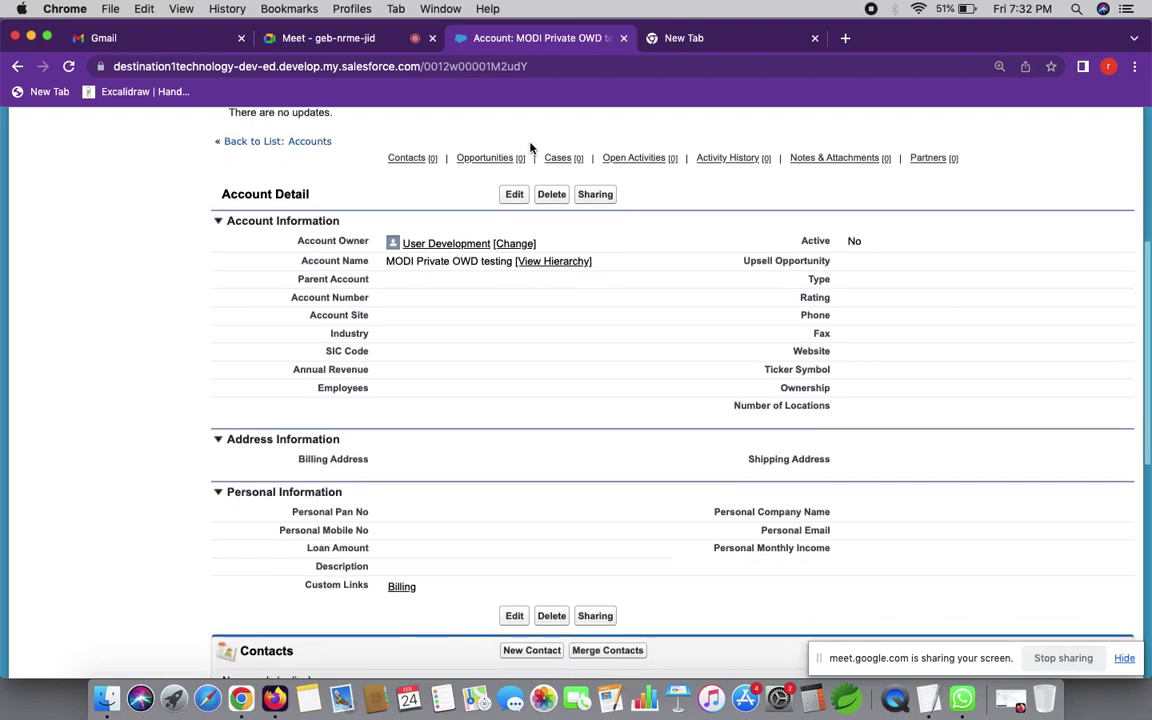
scroll(530, 310, down, 5)
scroll(530, 310, down, 2)
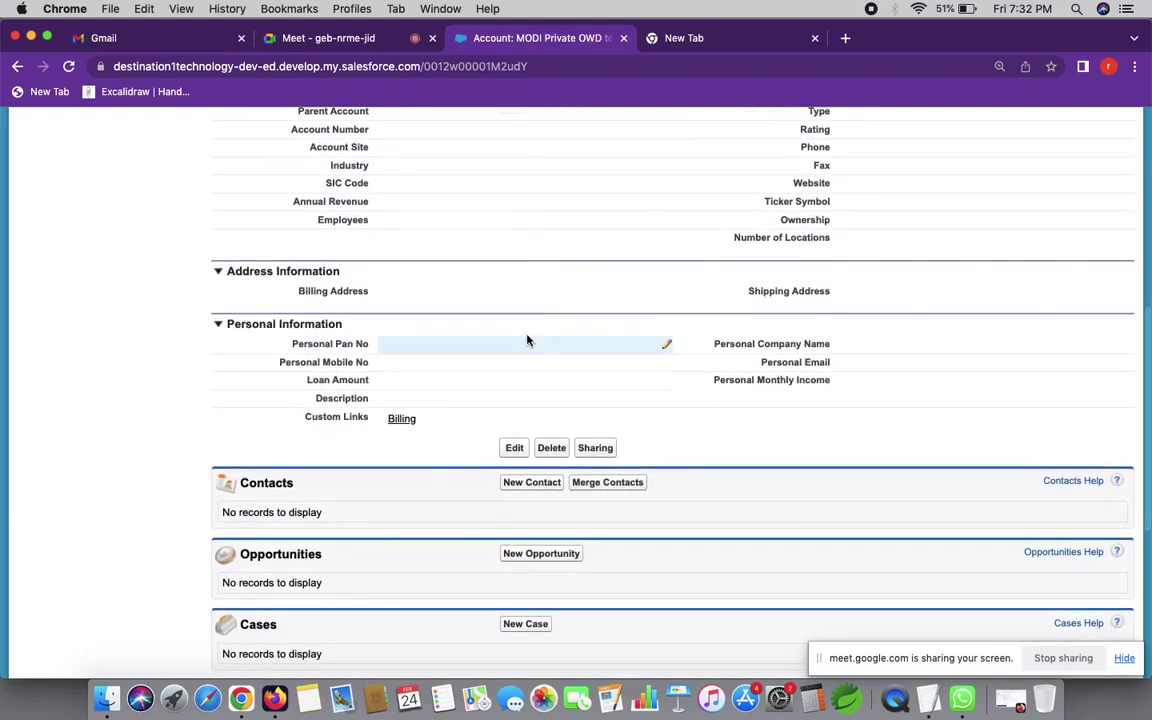
scroll(527, 340, down, 2)
scroll(527, 340, up, 12)
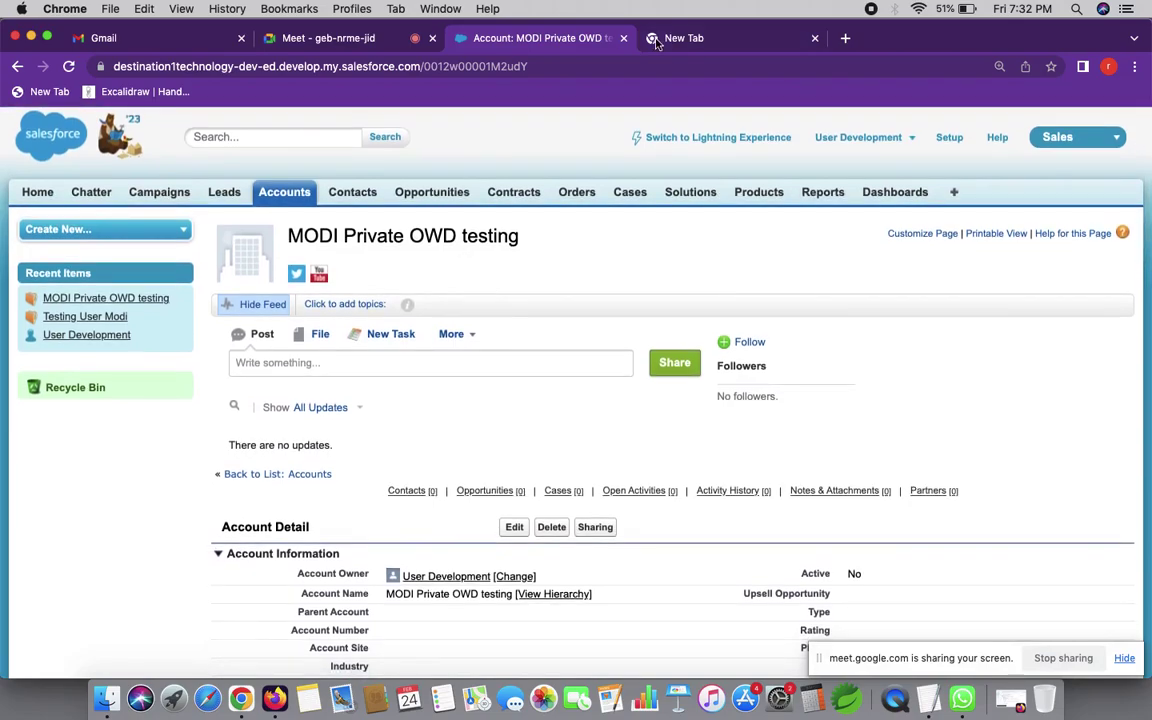
- Switch to Firefox and examine the role hierarchy diagram in Excalidraw, comparing it with the development user's account record in Chrome
click(274, 698)
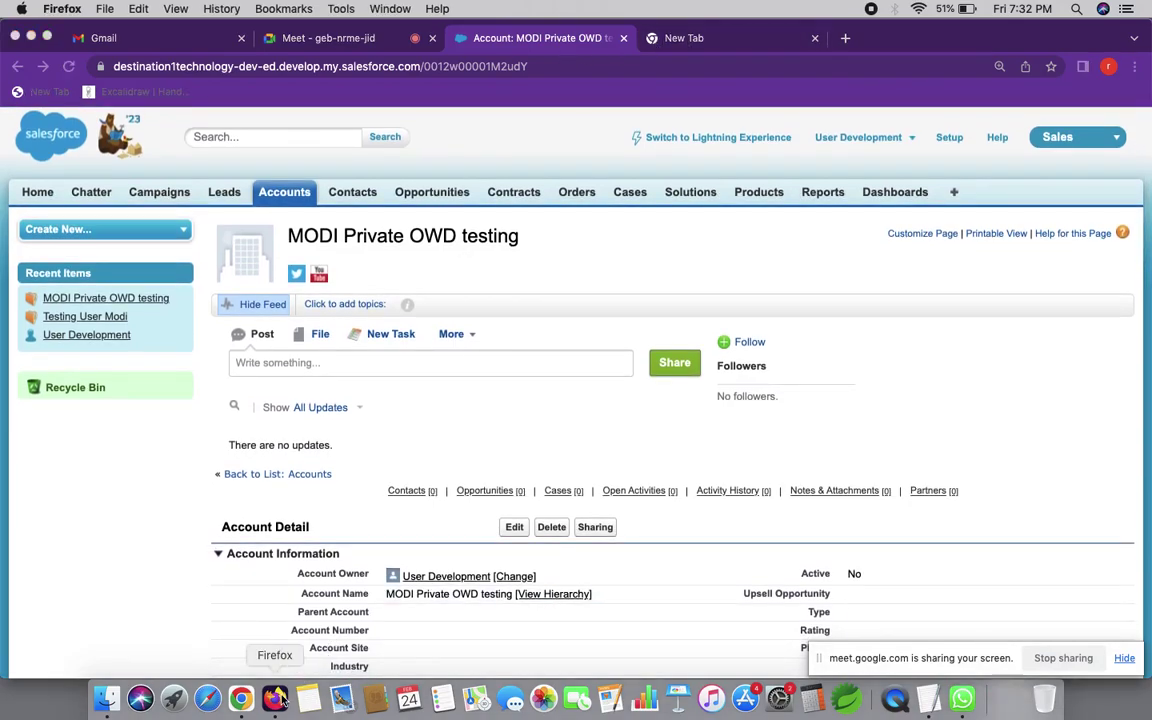
click(416, 37)
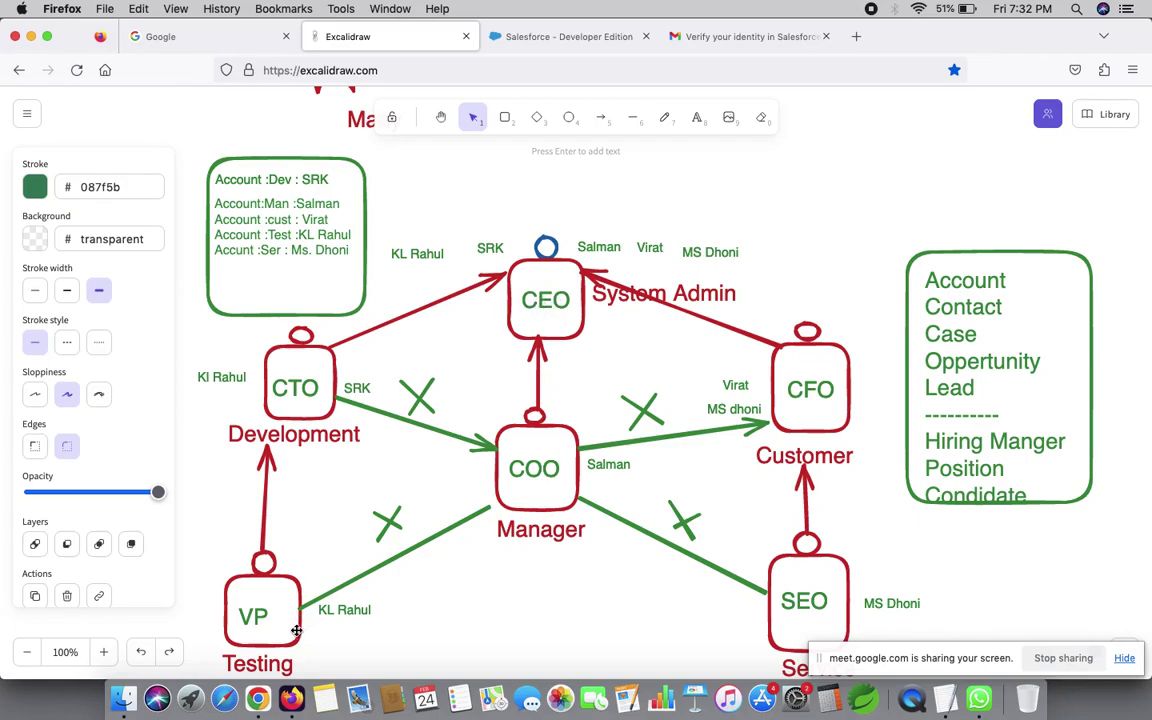
click(258, 700)
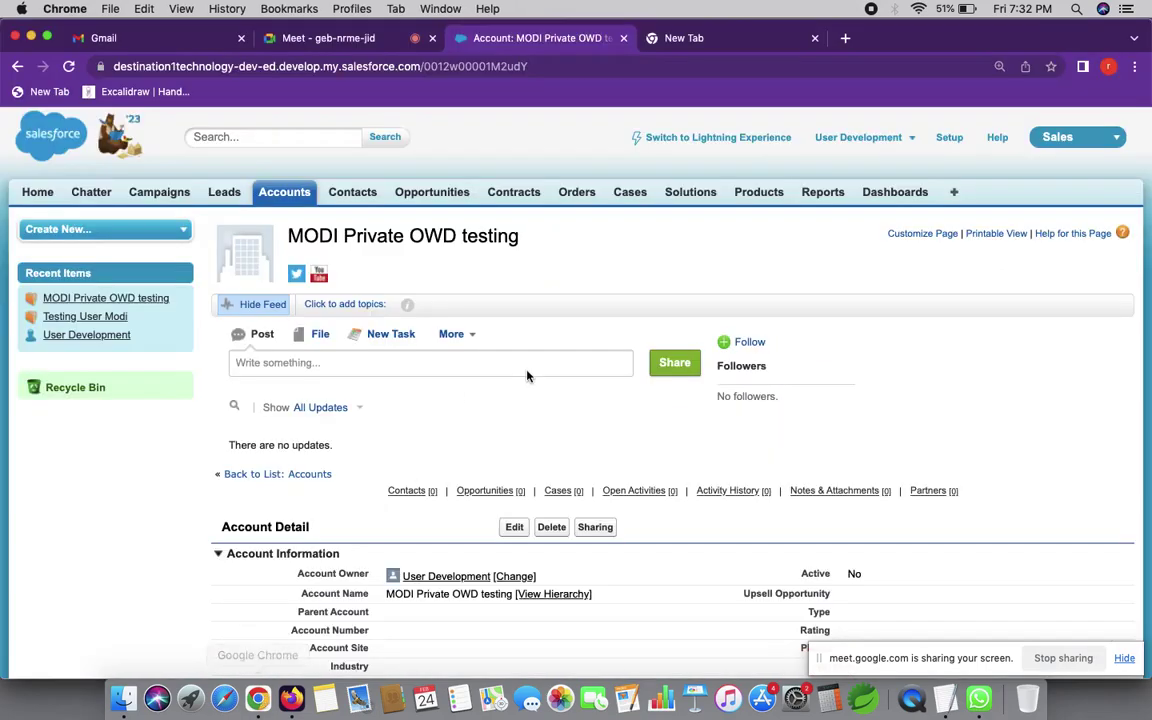
click(291, 699)
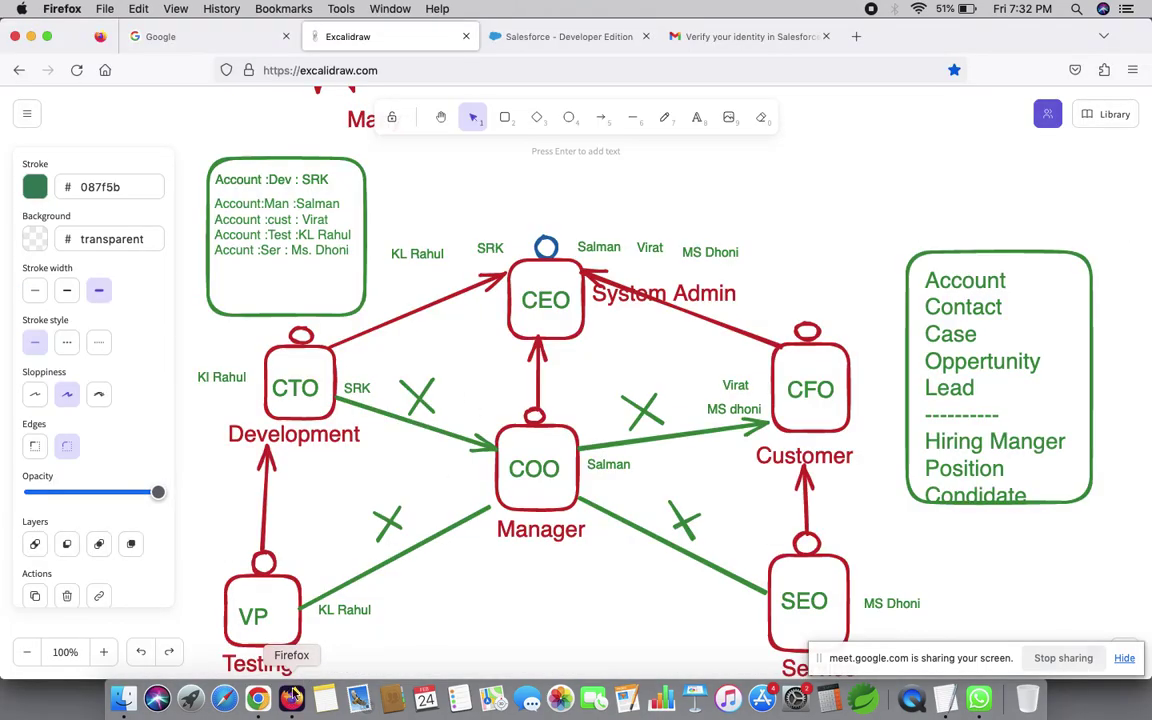
- In the administrator's Salesforce session in Firefox, show the All Accounts list view filtered to names starting with M
click(562, 36)
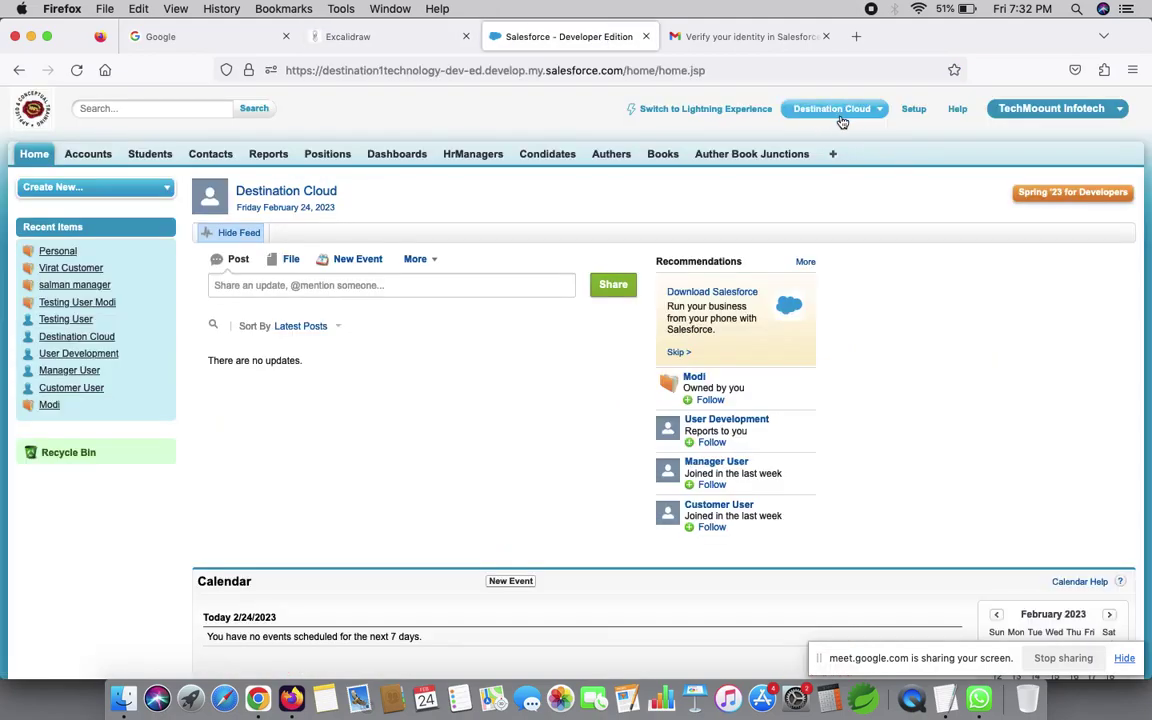
click(102, 160)
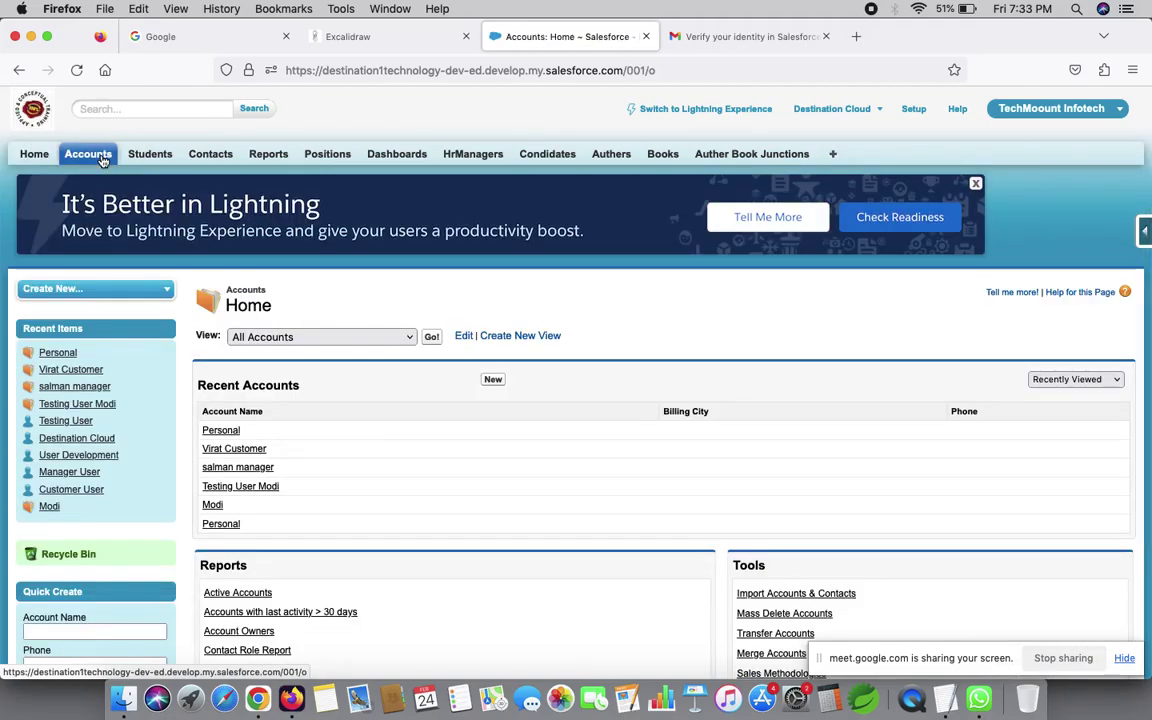
click(433, 341)
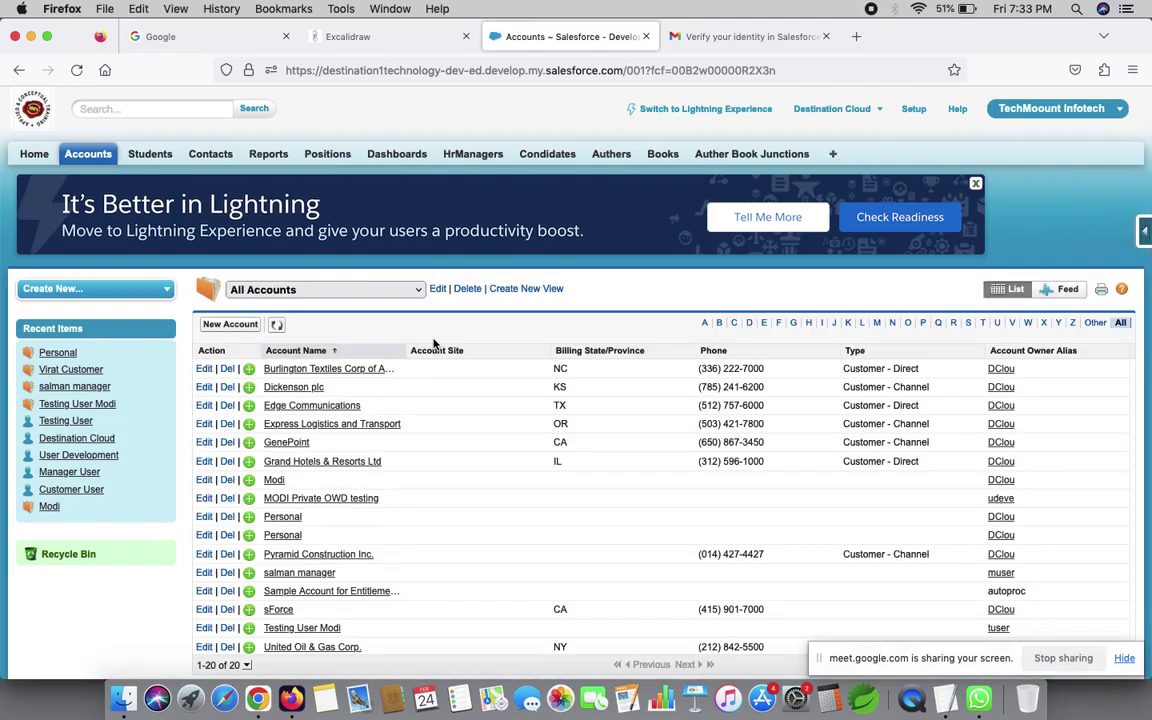
click(877, 324)
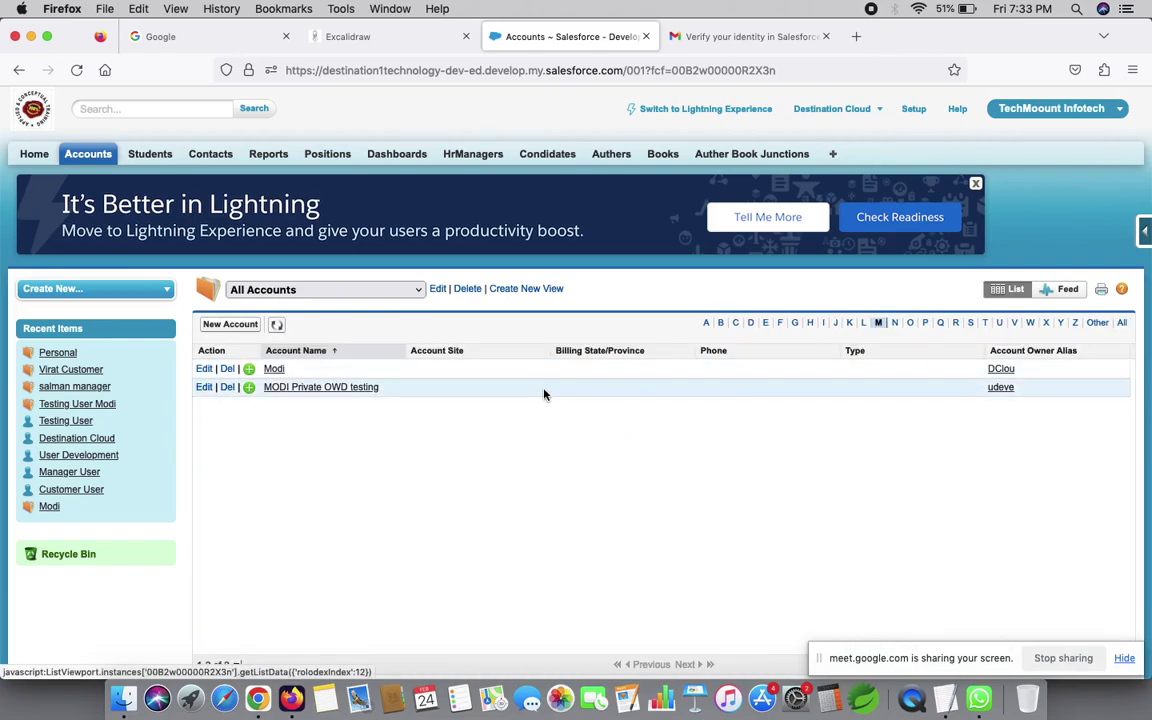
- Open the MODI Private OWD testing account as administrator and review its account information
click(320, 392)
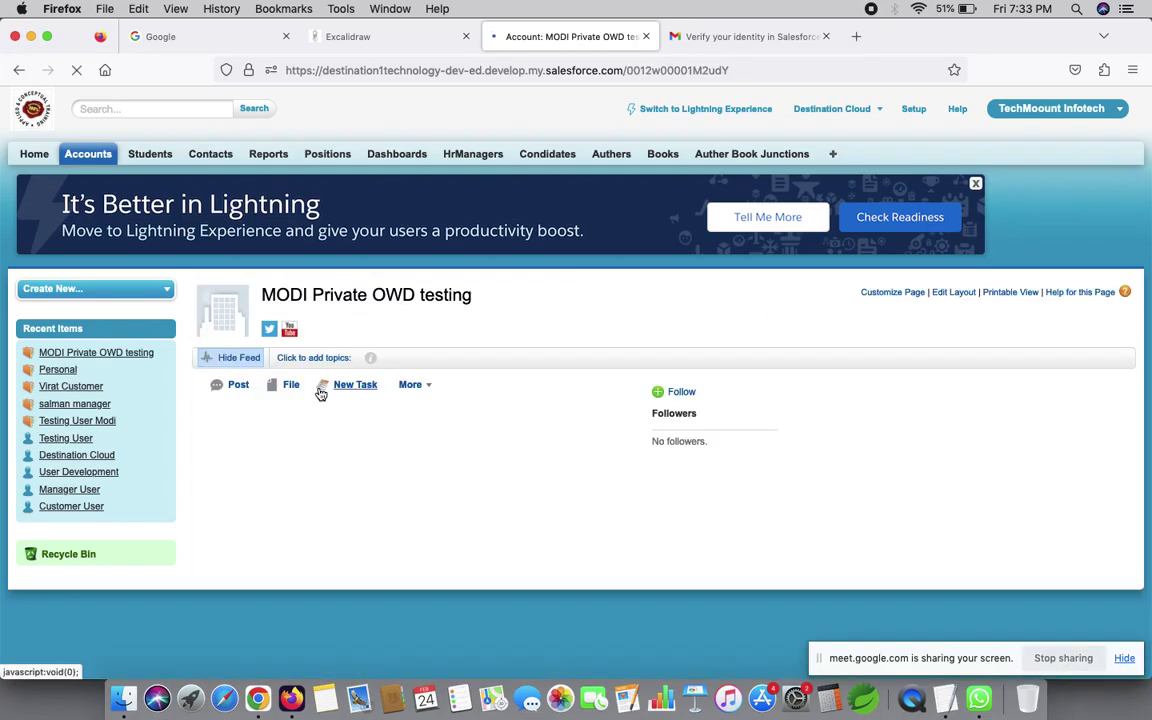
scroll(445, 433, down, 5)
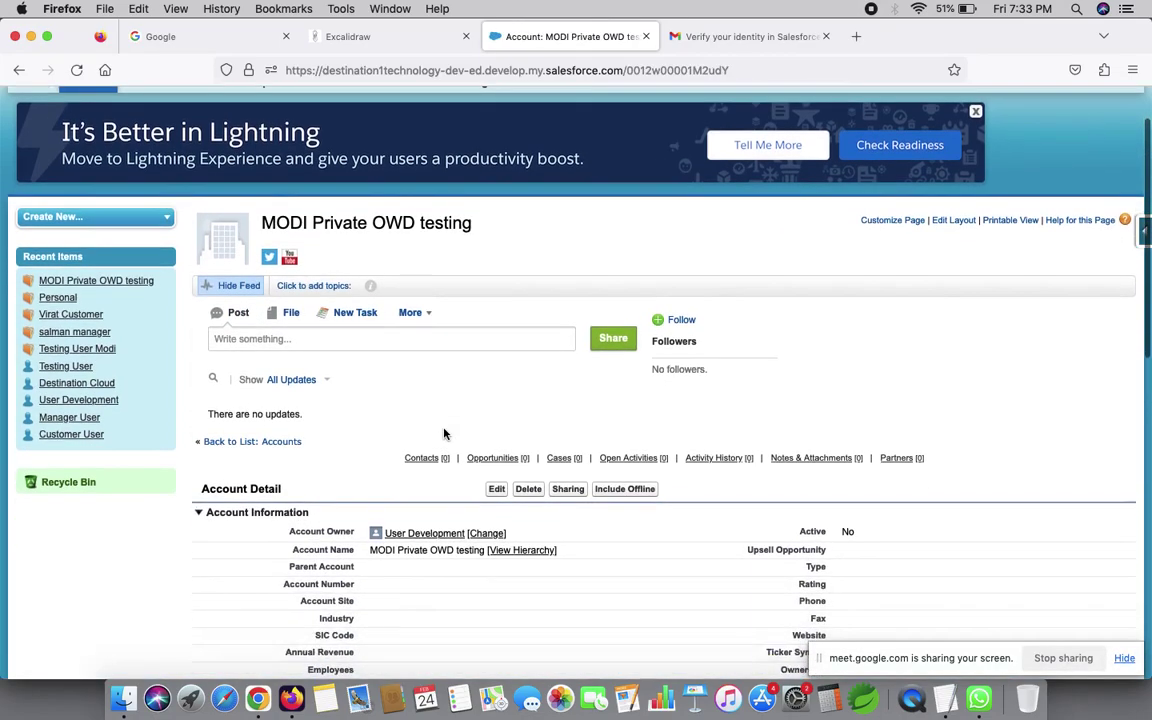
scroll(445, 433, down, 3)
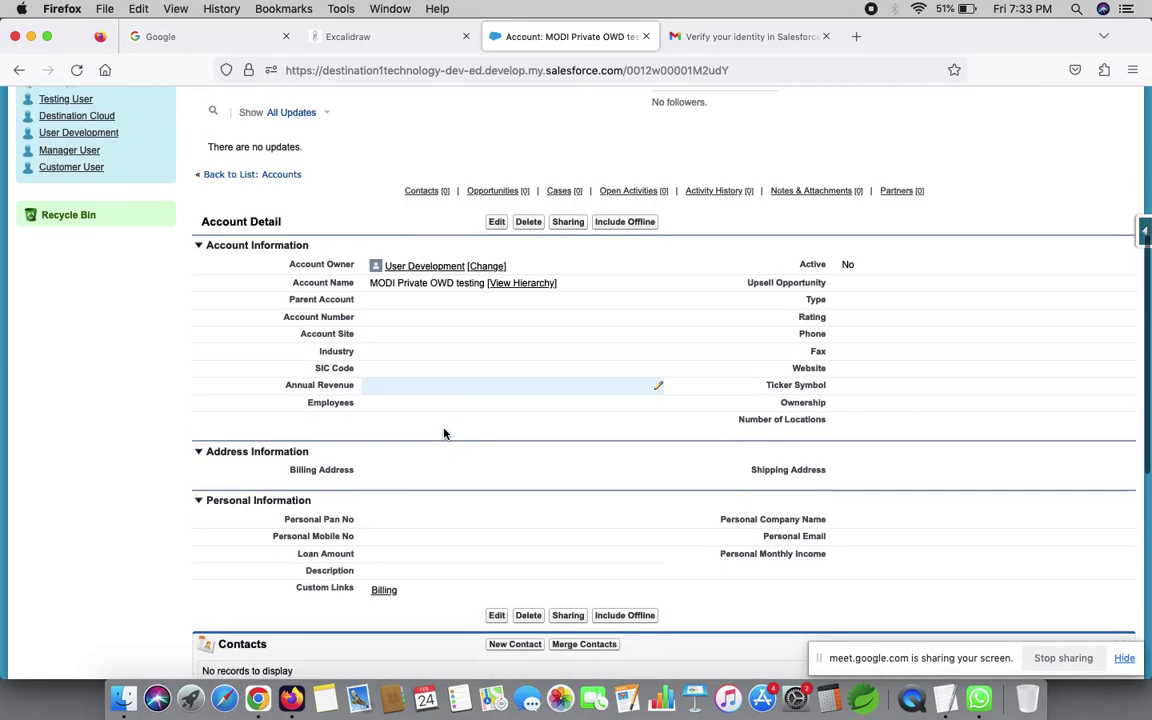
scroll(445, 433, up, 7)
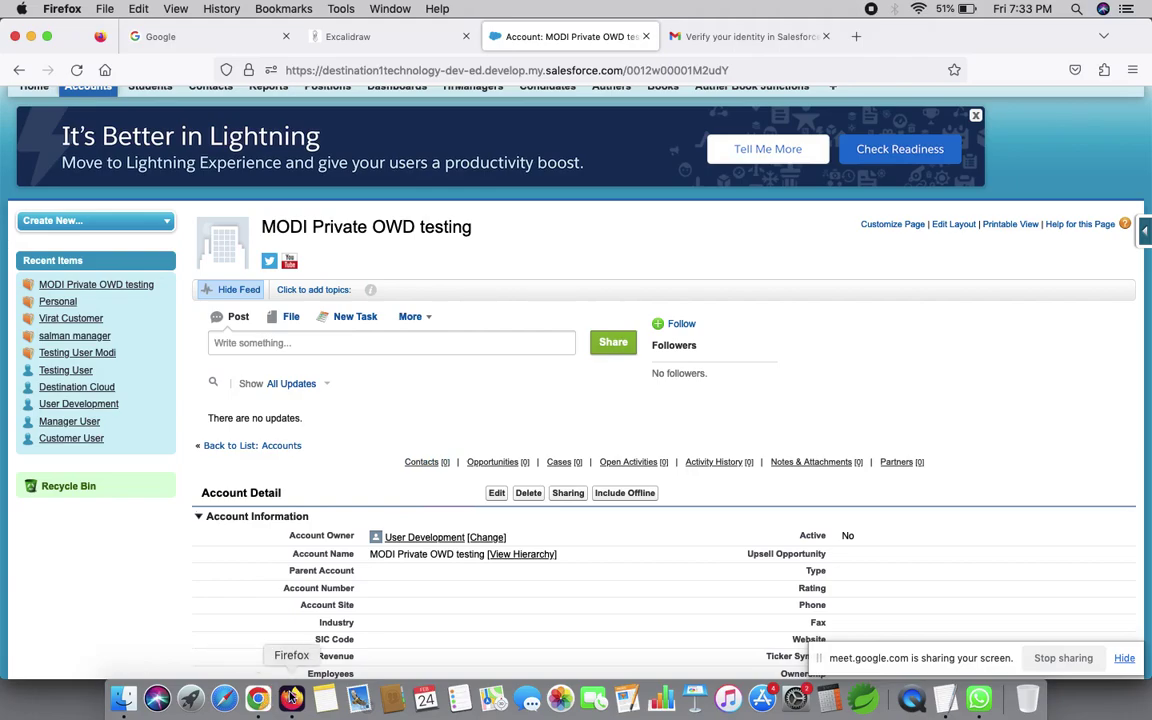
- Check the role hierarchy in the Excalidraw diagram again and return to the administrator's view of the account record
click(384, 42)
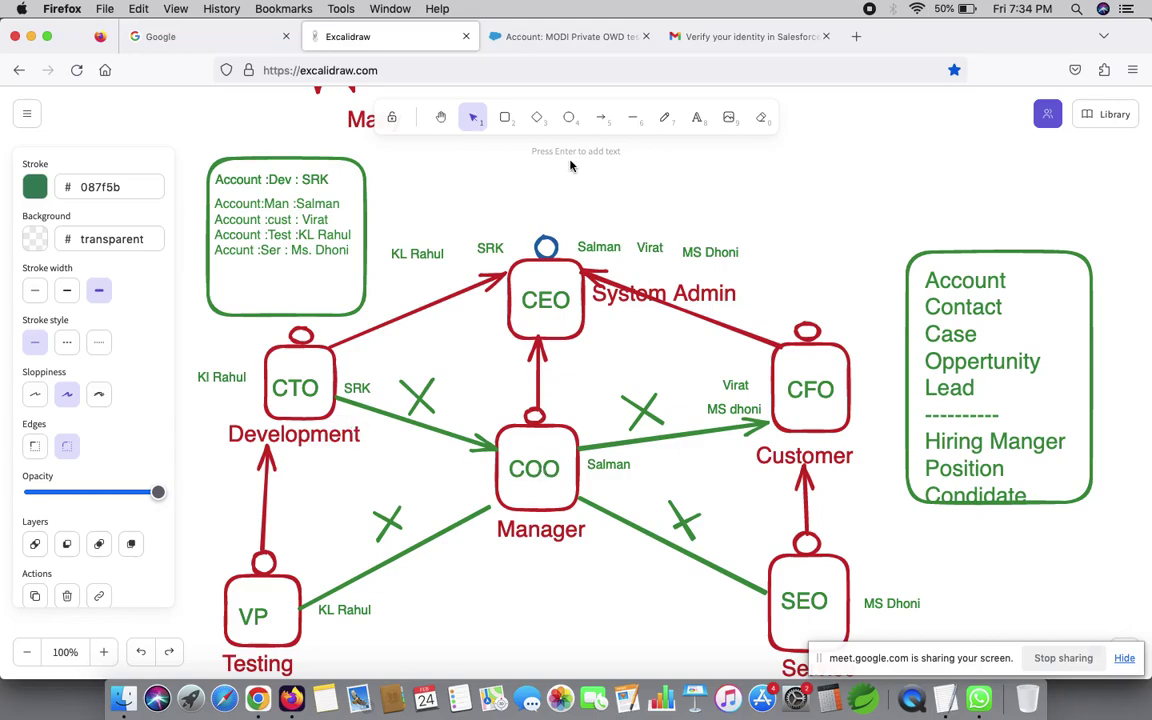
click(569, 43)
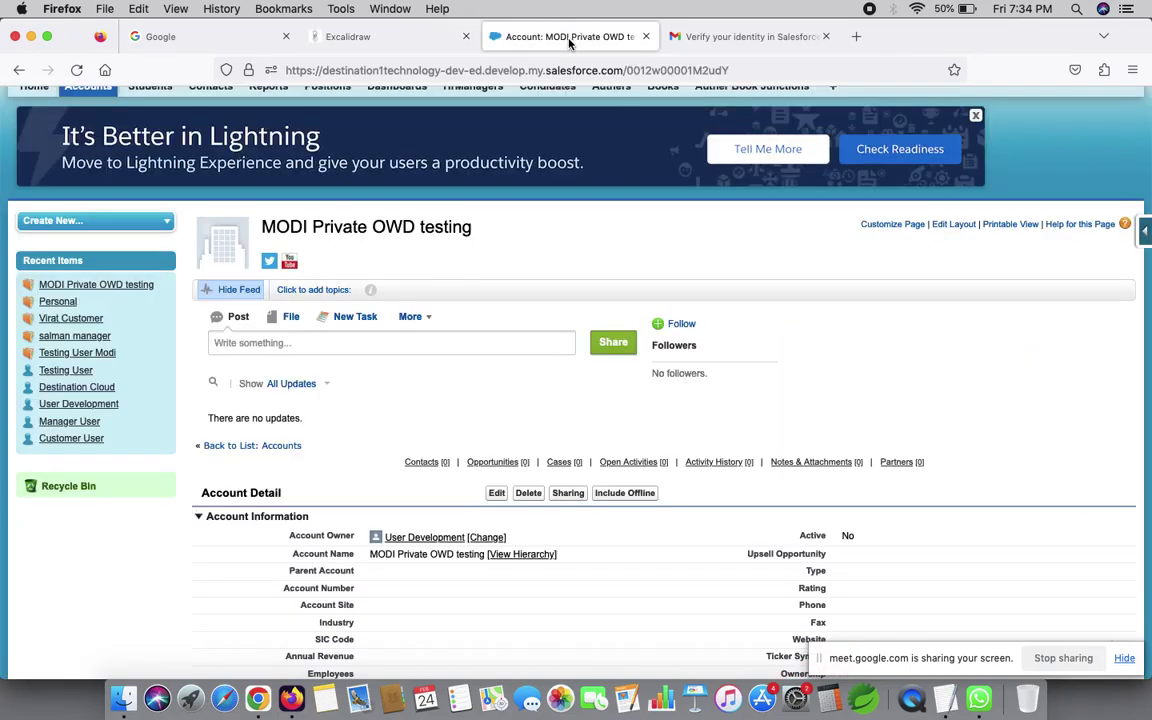
scroll(558, 131, up, 2)
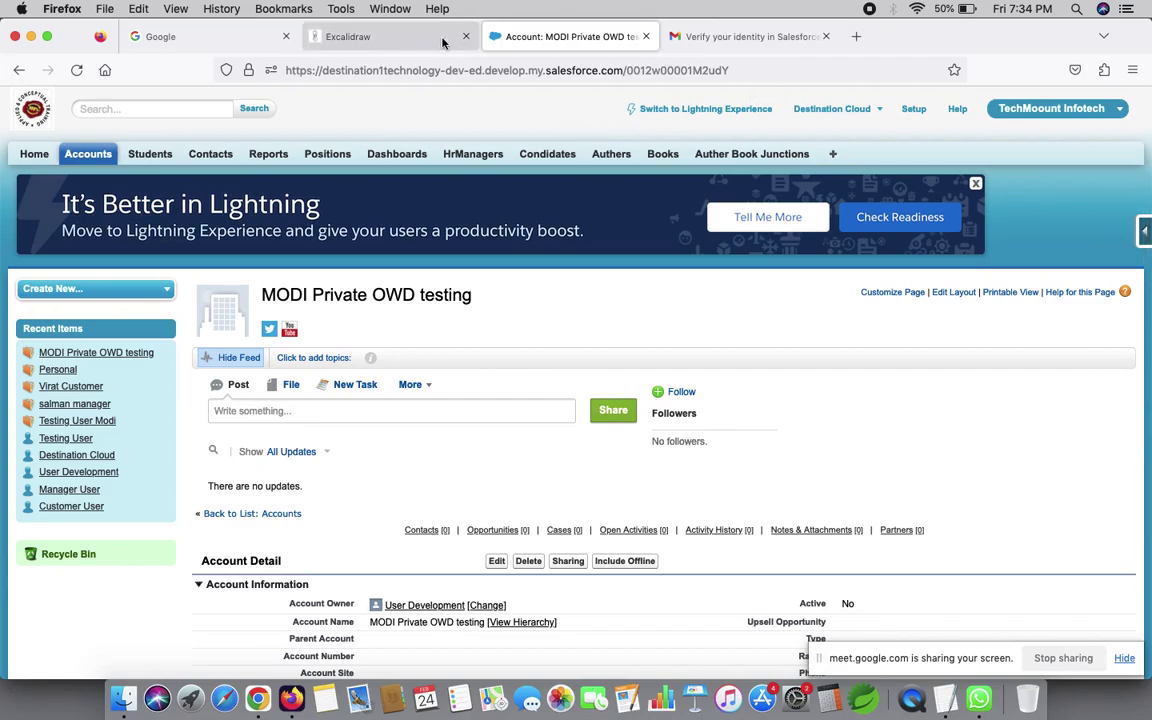
- Switch to Chrome, view the development user's Accounts home page, and log that user out of Salesforce
click(257, 699)
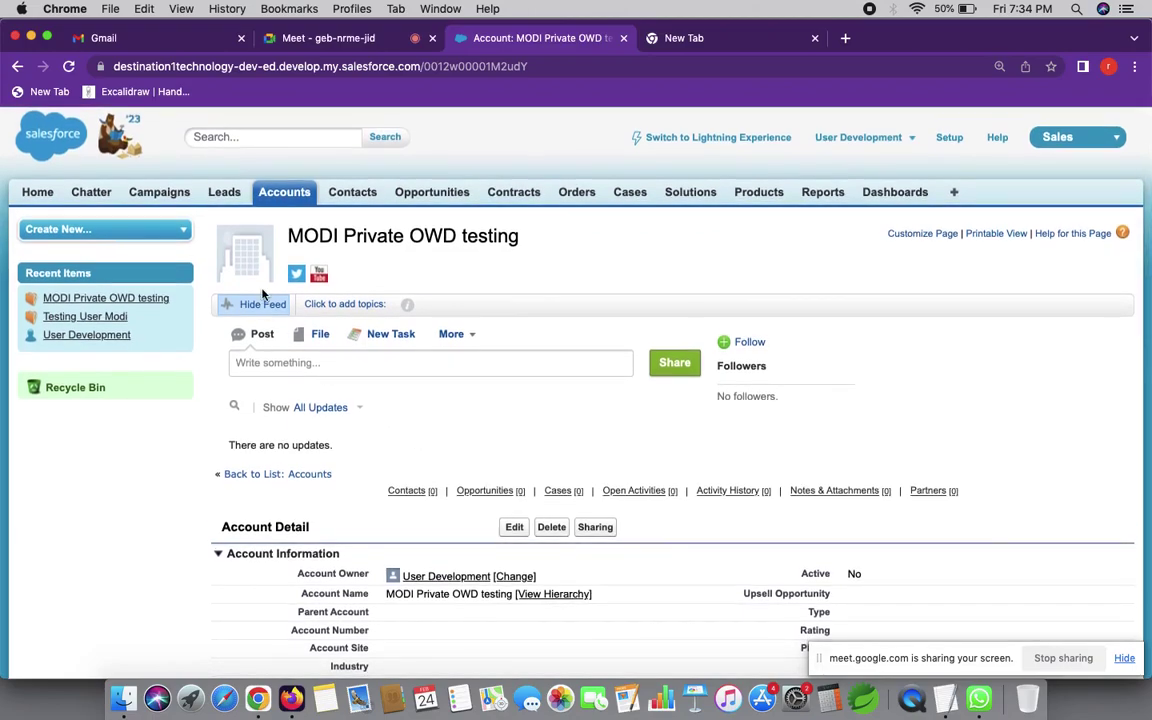
click(279, 193)
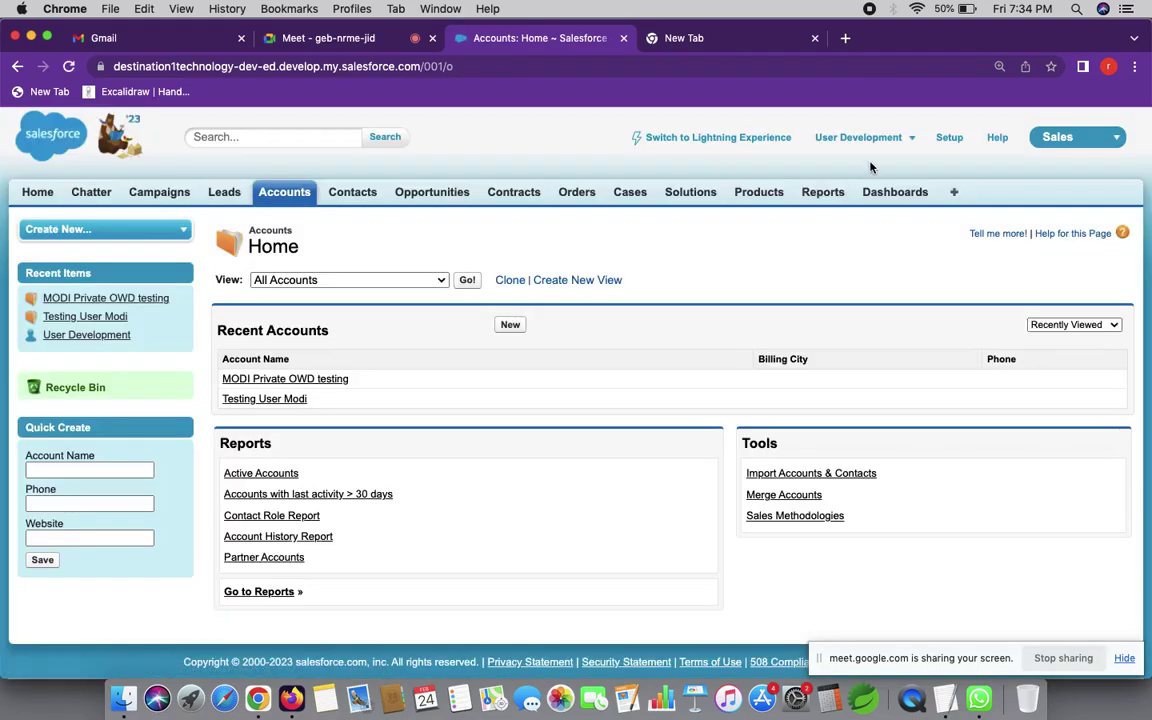
click(884, 139)
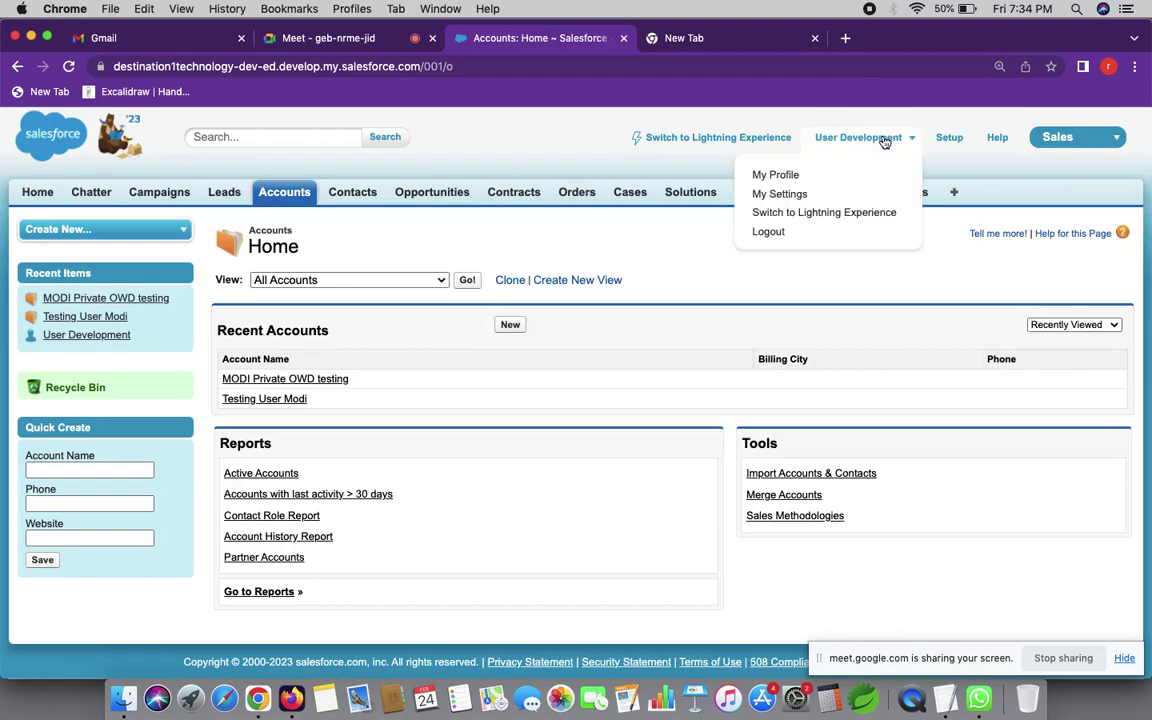
click(770, 232)
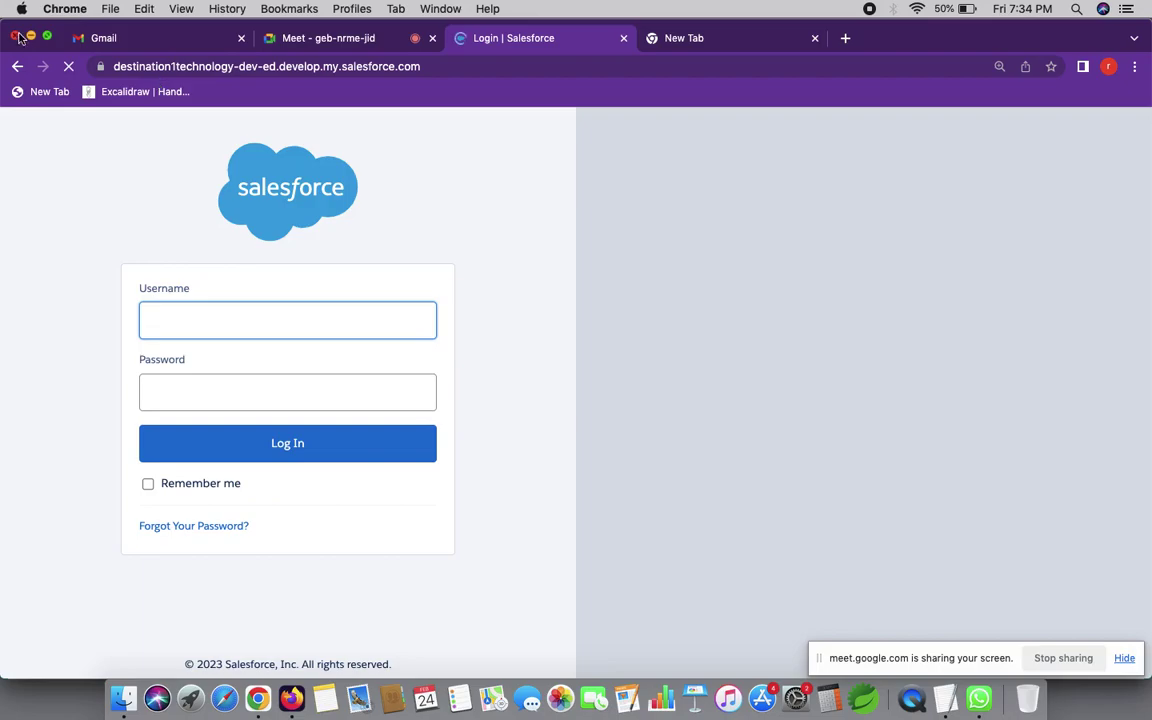
- Minimize the browser windows, find the Manager User entry in the TextEdit security notes, and copy its username
click(30, 37)
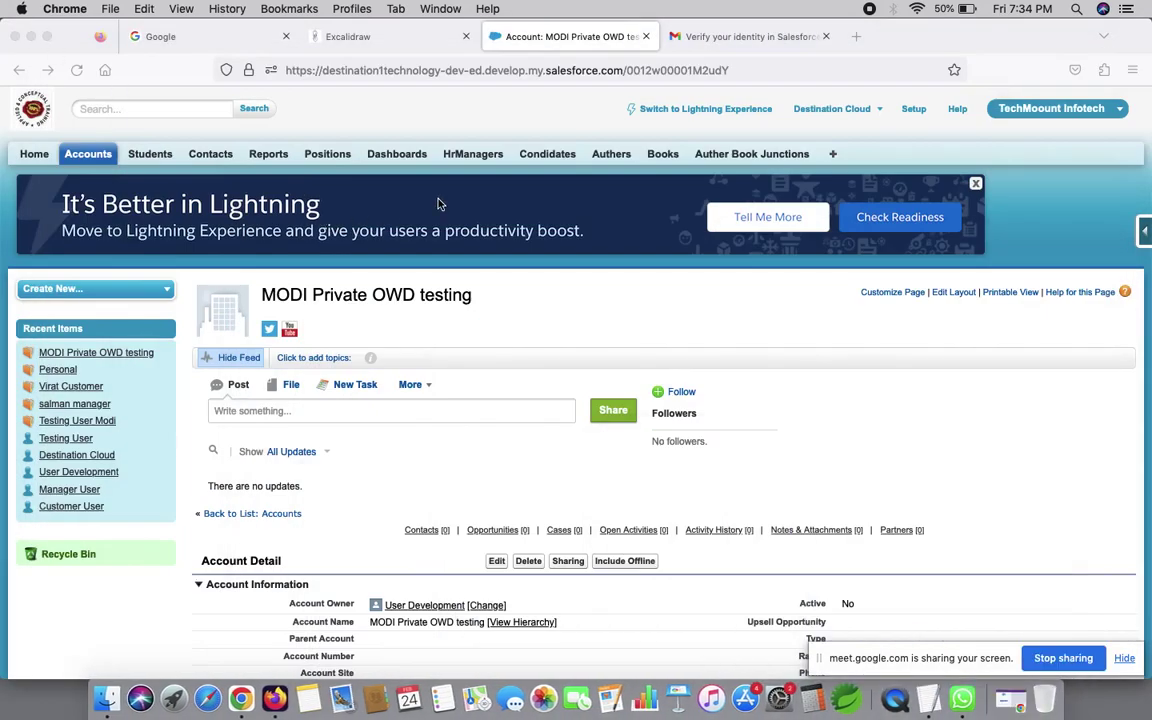
click(31, 37)
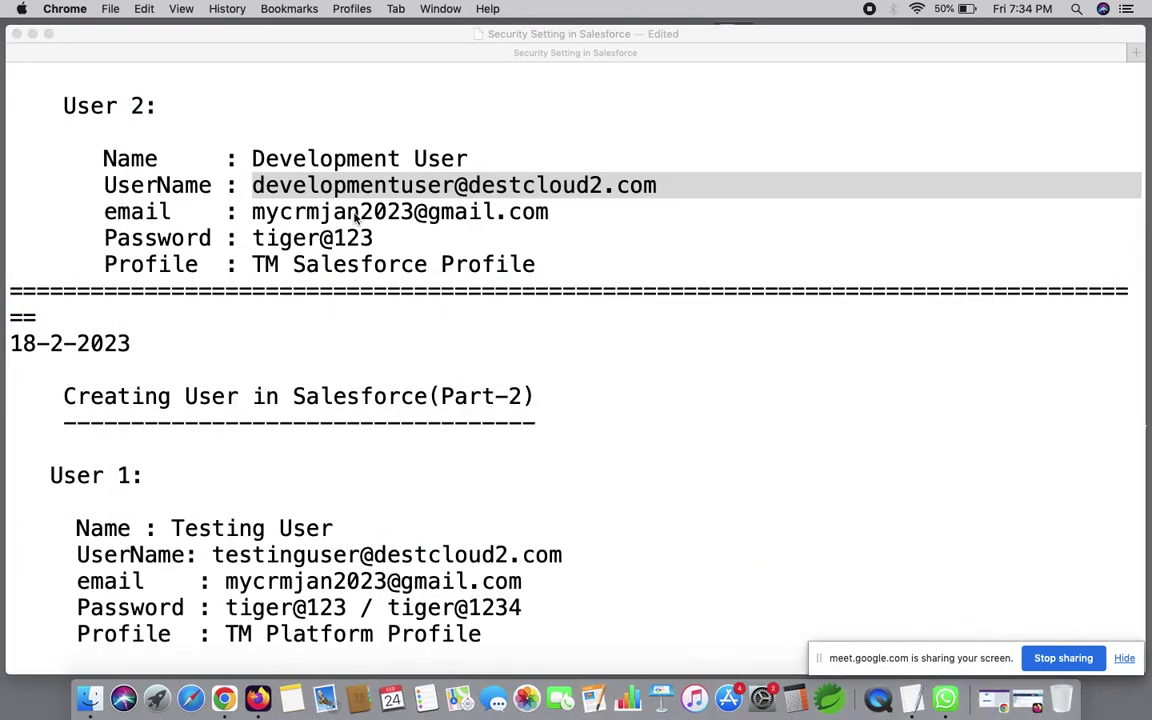
scroll(355, 218, down, 1)
scroll(355, 218, up, 7)
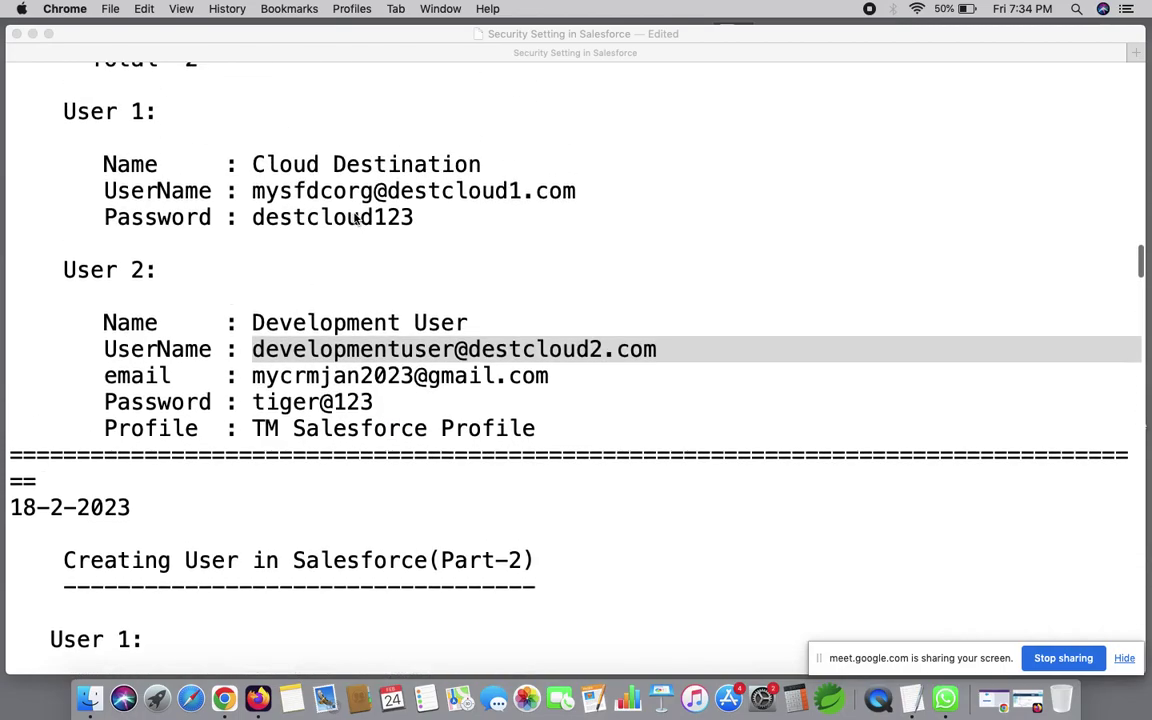
scroll(355, 218, up, 3)
scroll(355, 218, down, 9)
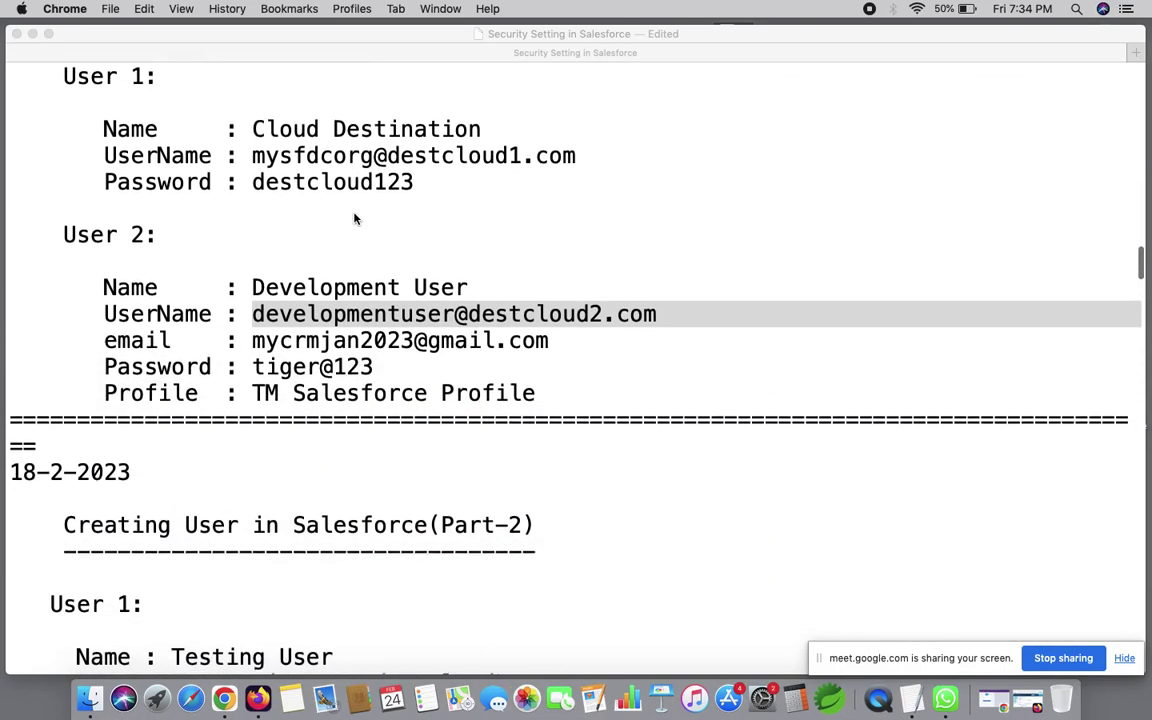
scroll(355, 218, down, 10)
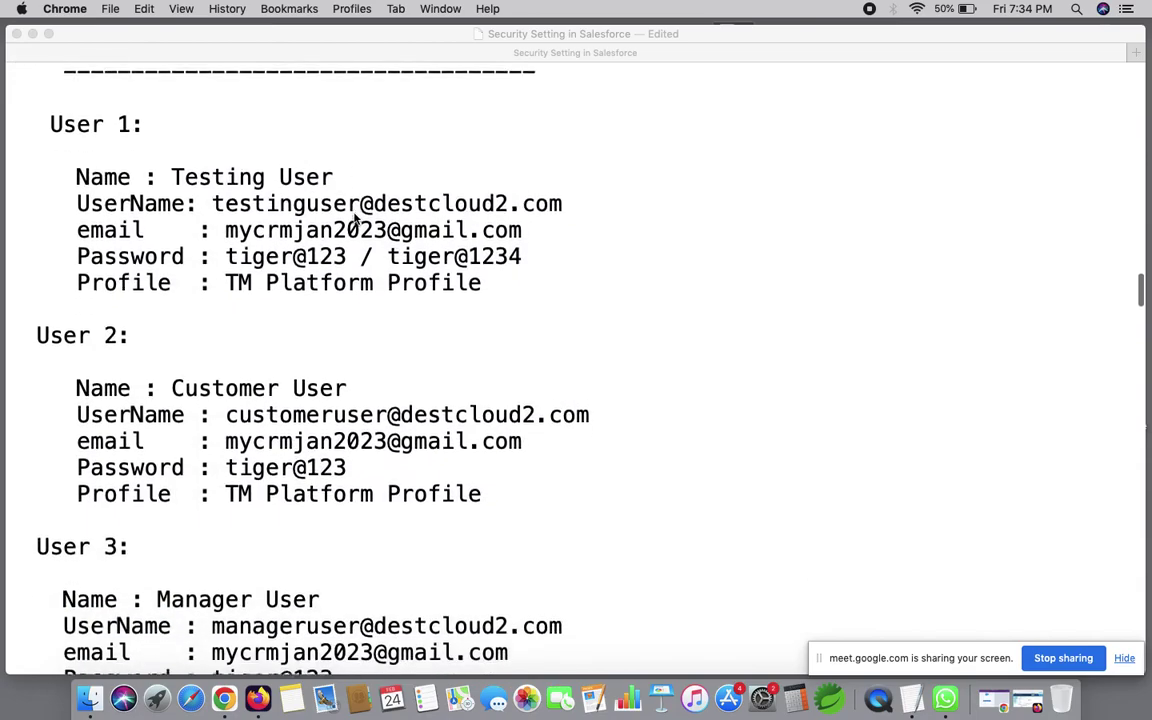
scroll(355, 218, down, 3)
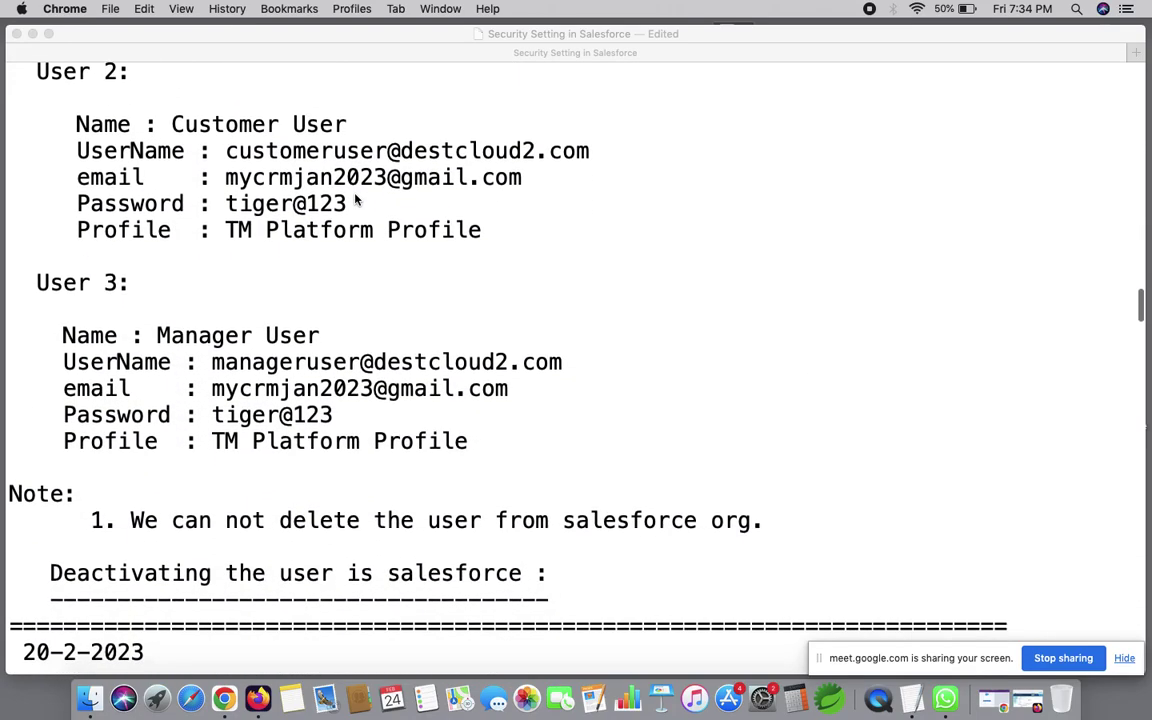
double_click(213, 361)
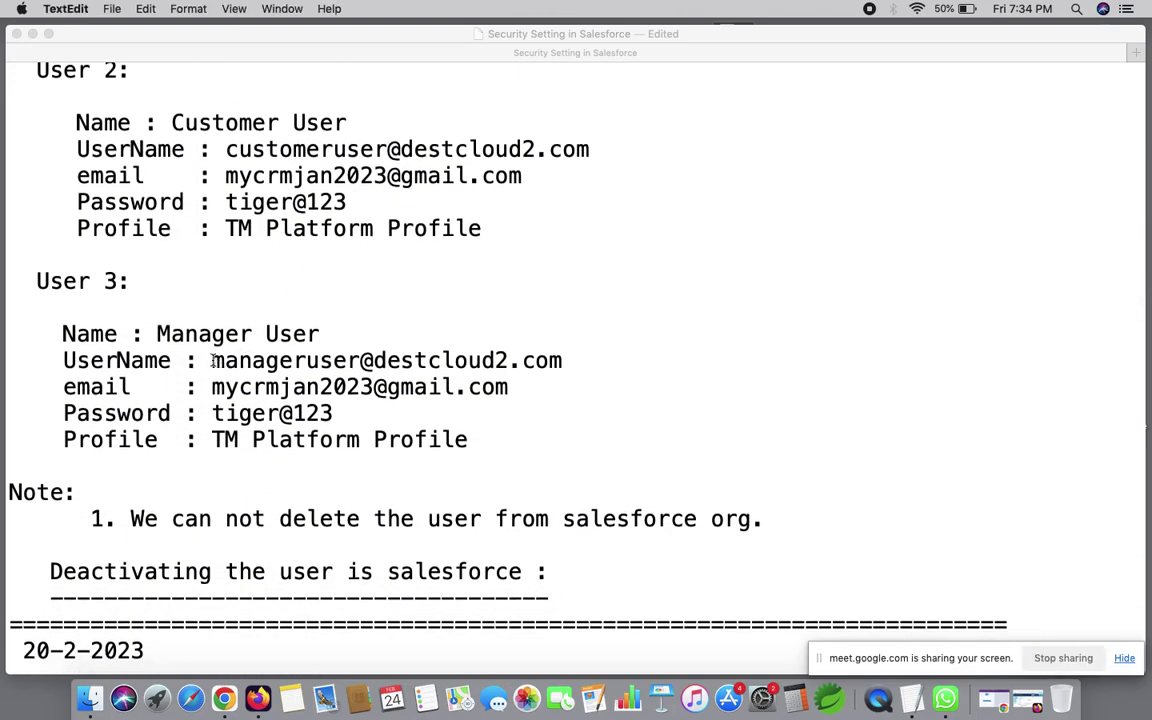
shift+click(567, 361)
key(super+c)
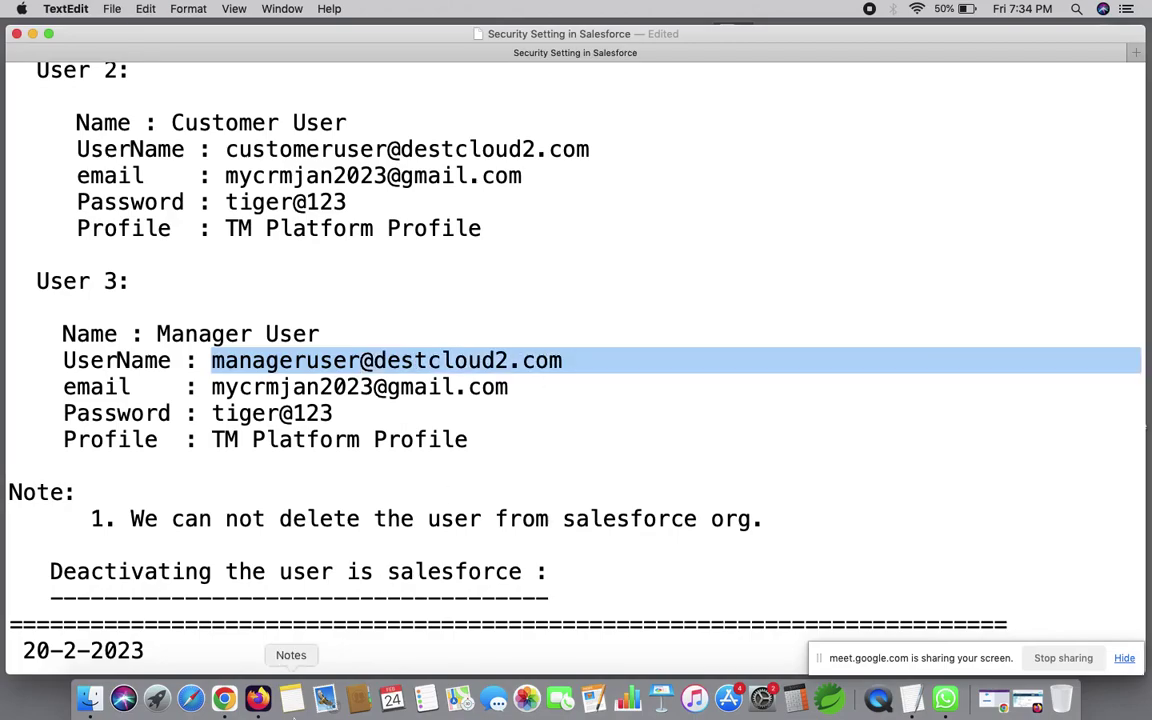
- Switch to Chrome, paste the manager user's username on the Salesforce login page, enter the account password, and log in
click(263, 705)
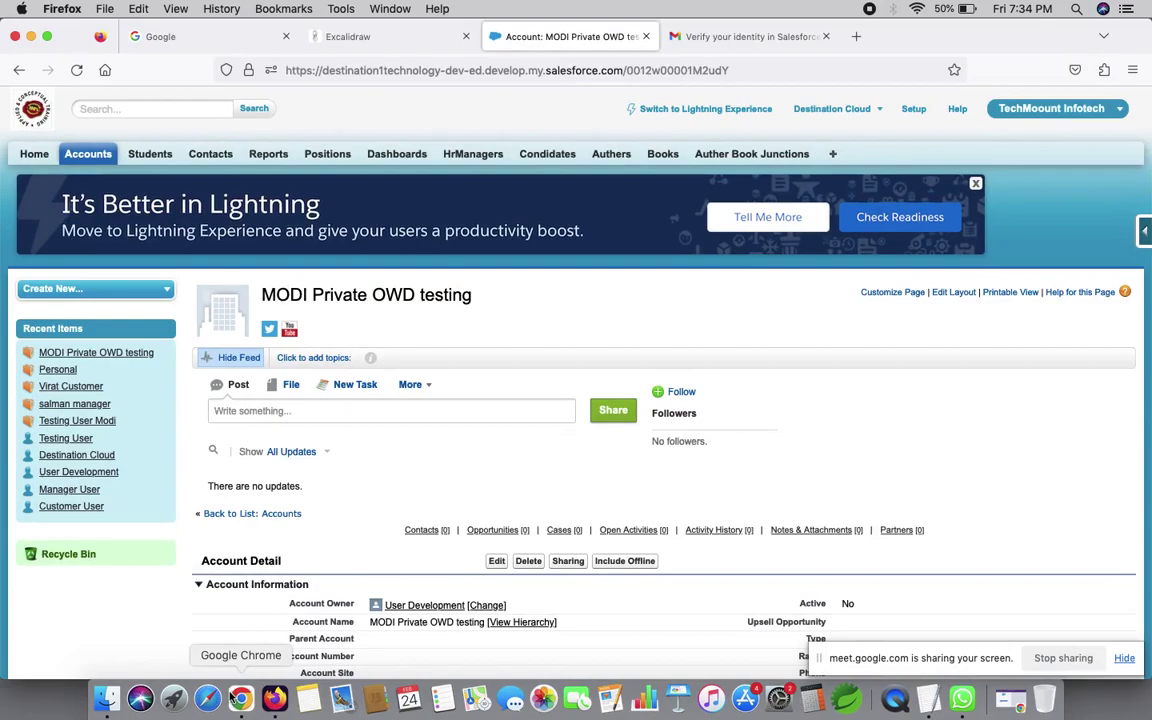
click(241, 698)
click(212, 322)
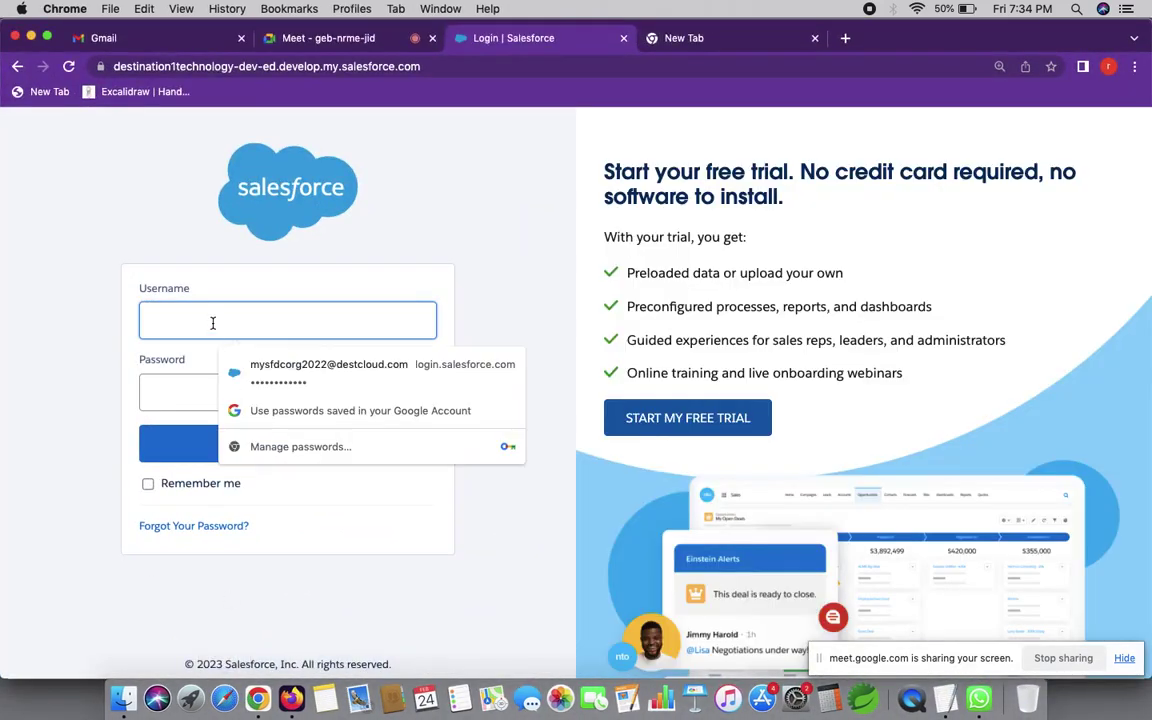
key(super+v)
click(201, 395)
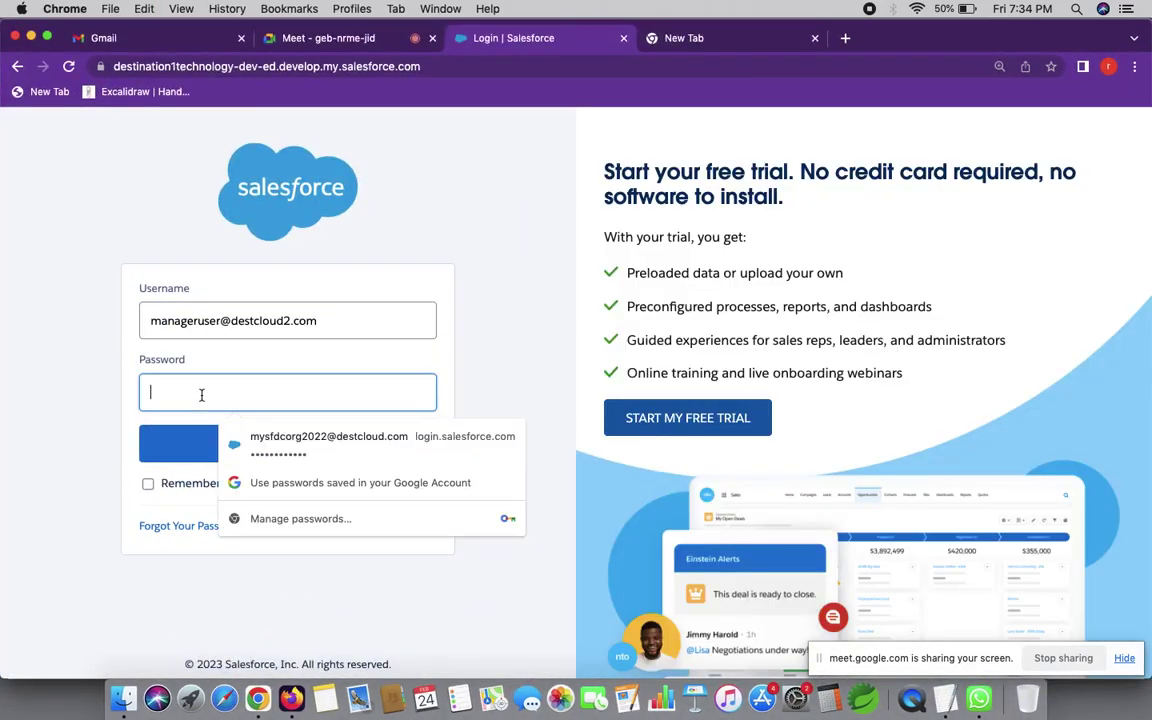
text(a)
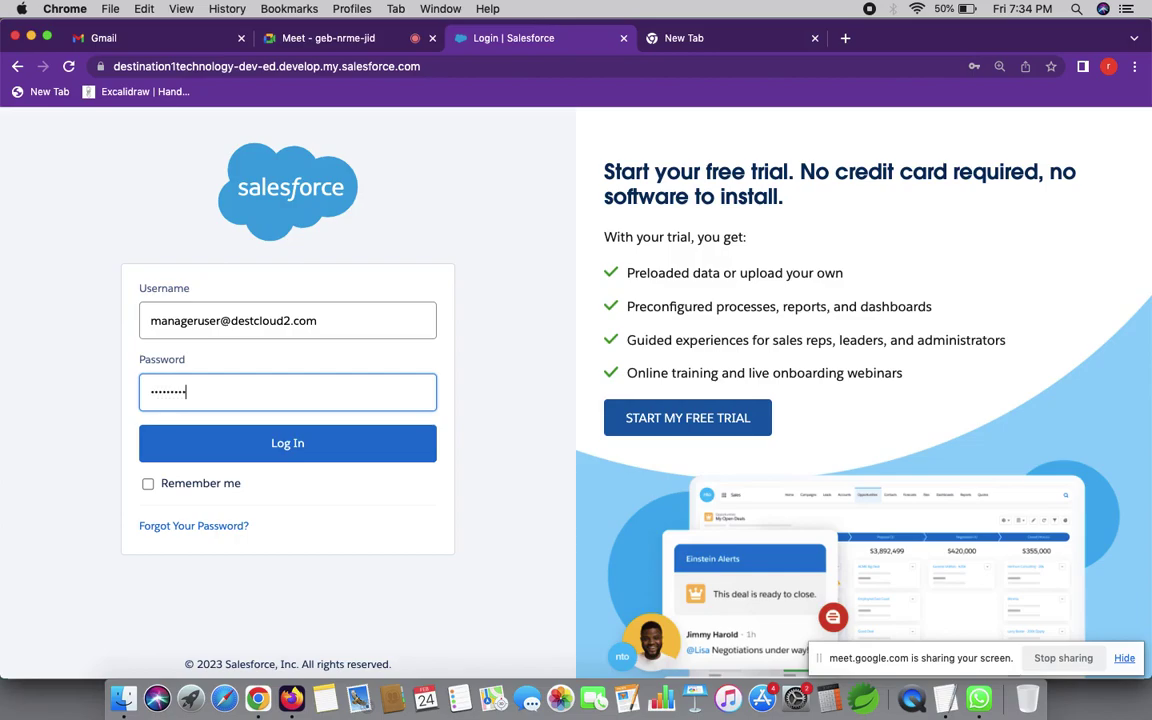
click(252, 444)
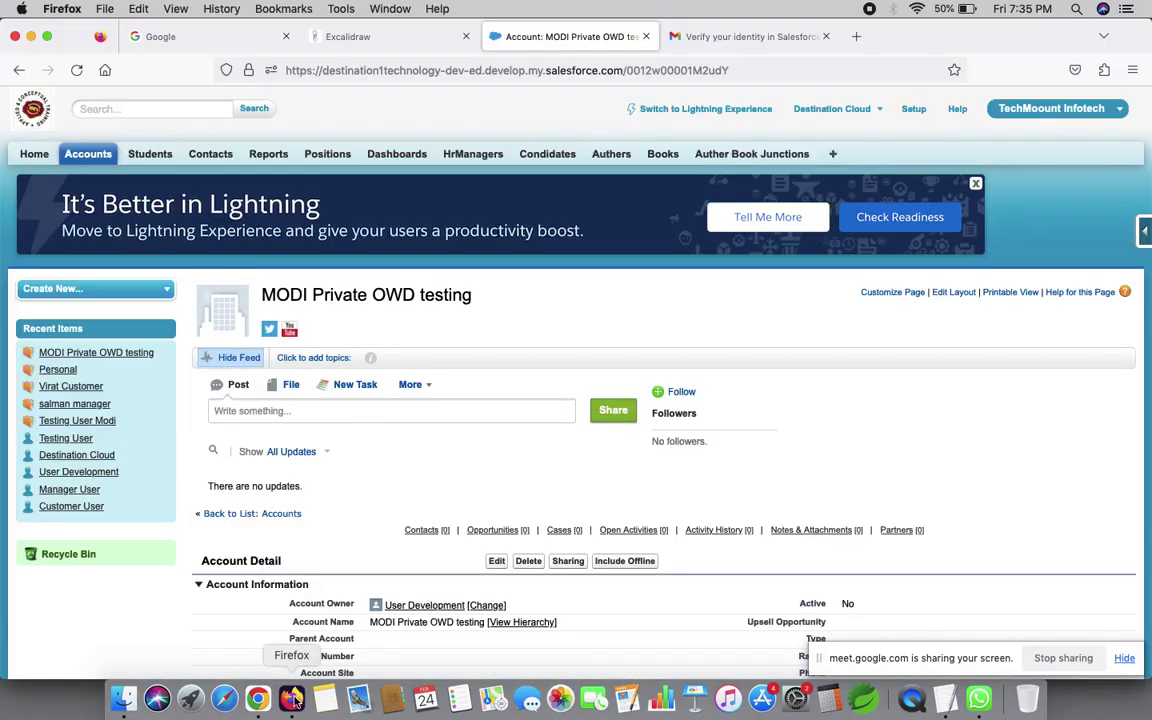
- Open the newest Salesforce identity verification email in the Gmail inbox and copy the manager user's verification code
click(735, 37)
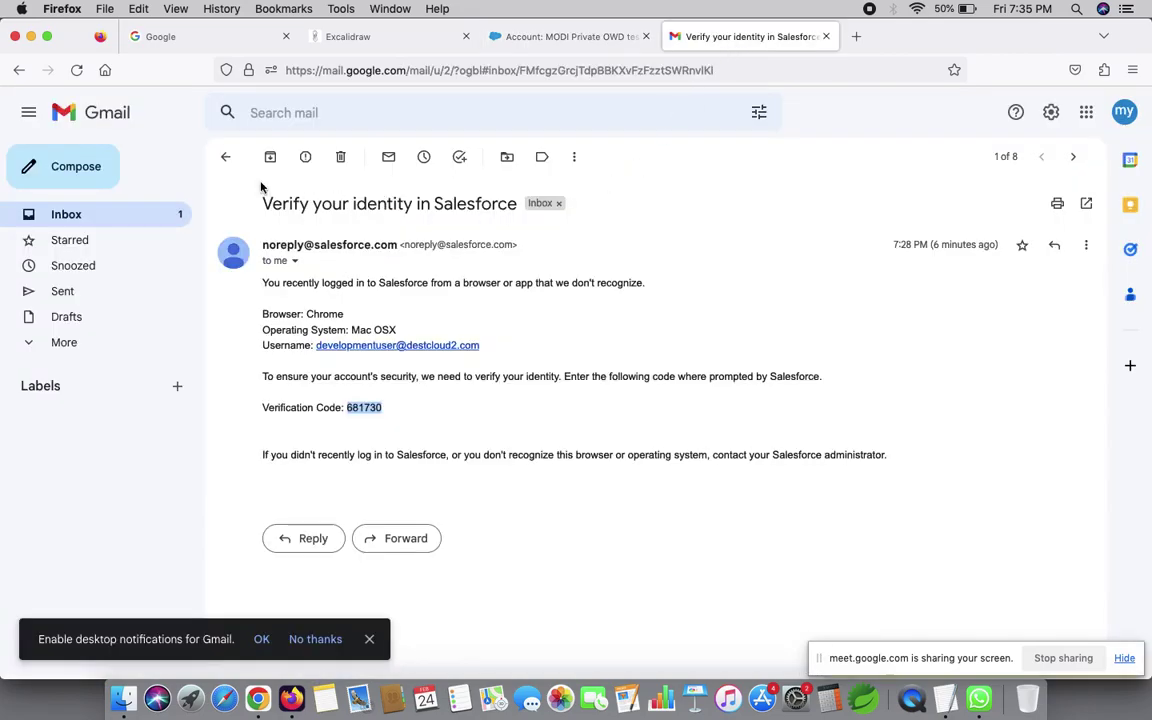
click(226, 157)
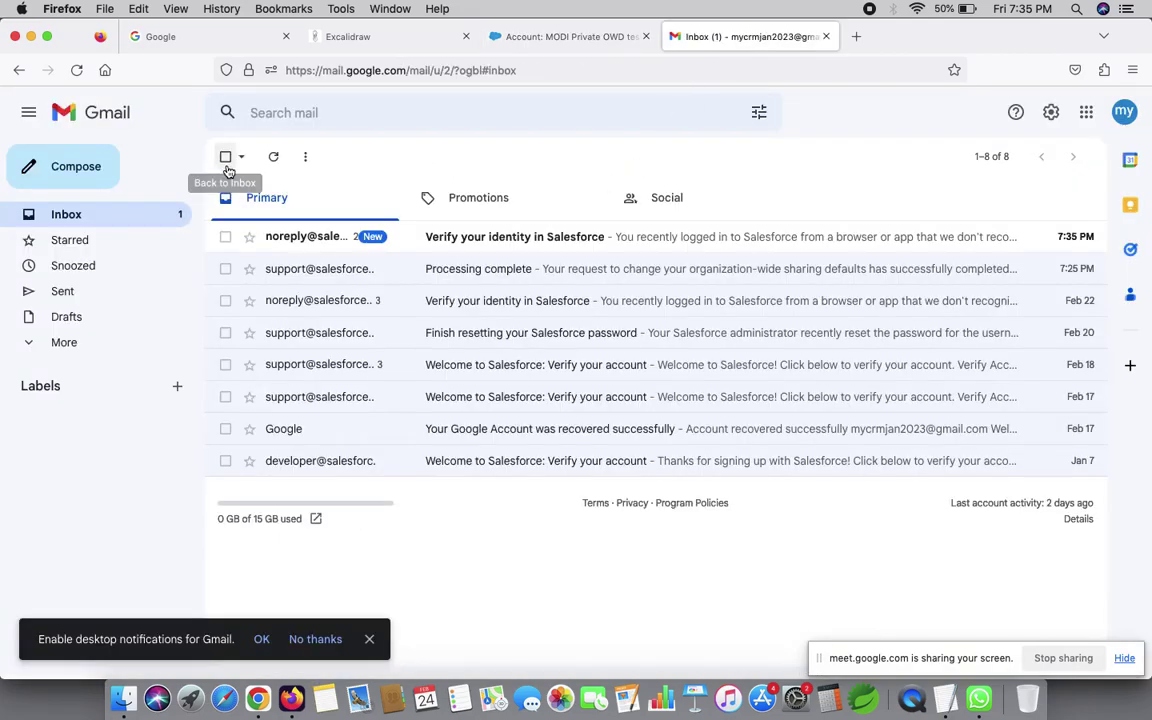
click(456, 239)
double_click(364, 472)
key(super+c)
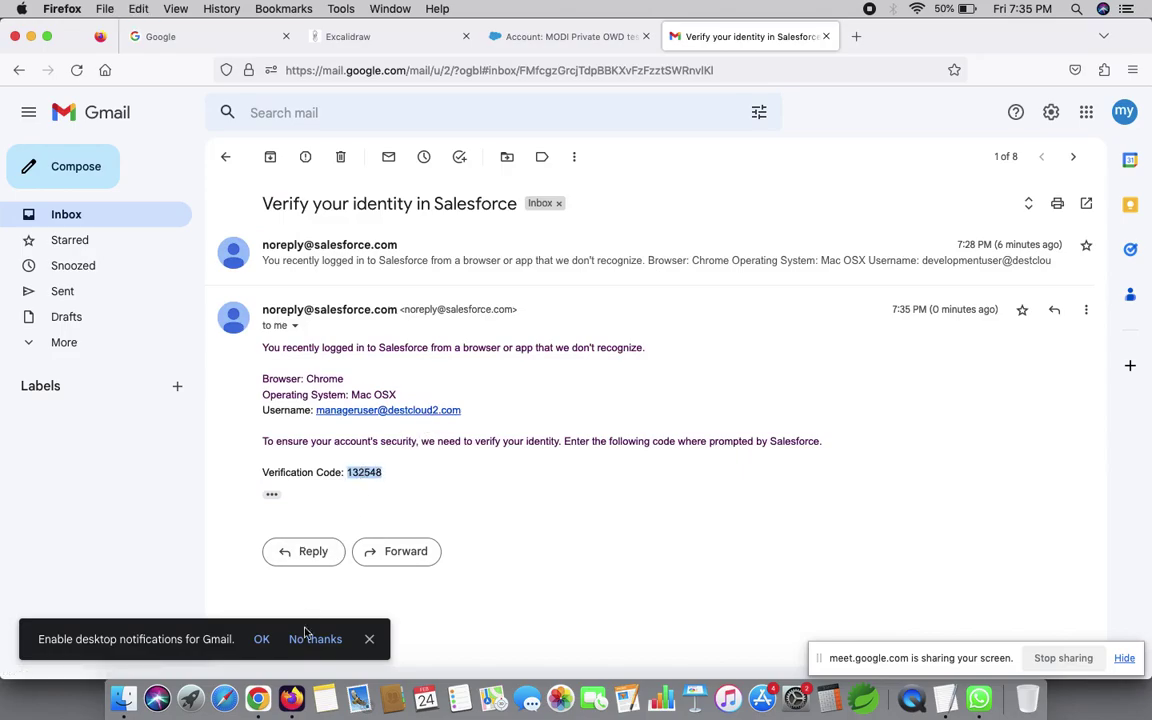
- Switch to Chrome, paste the verification code, turn off Don't ask again, and verify the manager user's login
click(257, 697)
click(469, 507)
key(super+v)
click(436, 597)
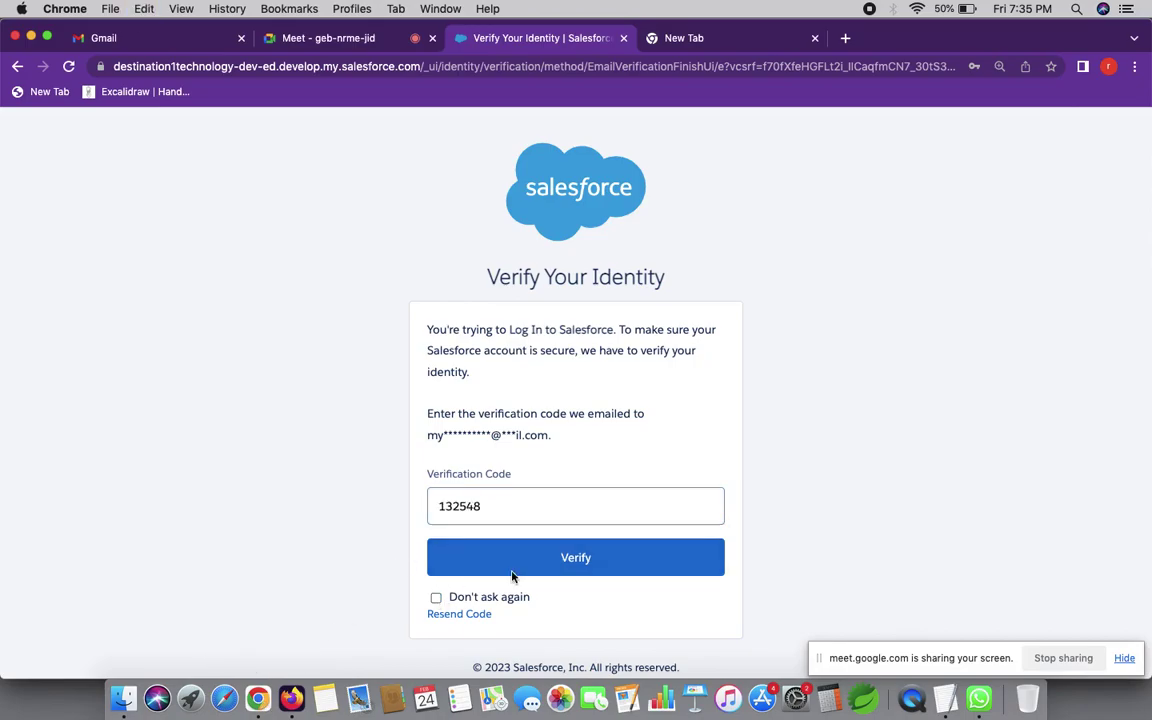
click(566, 561)
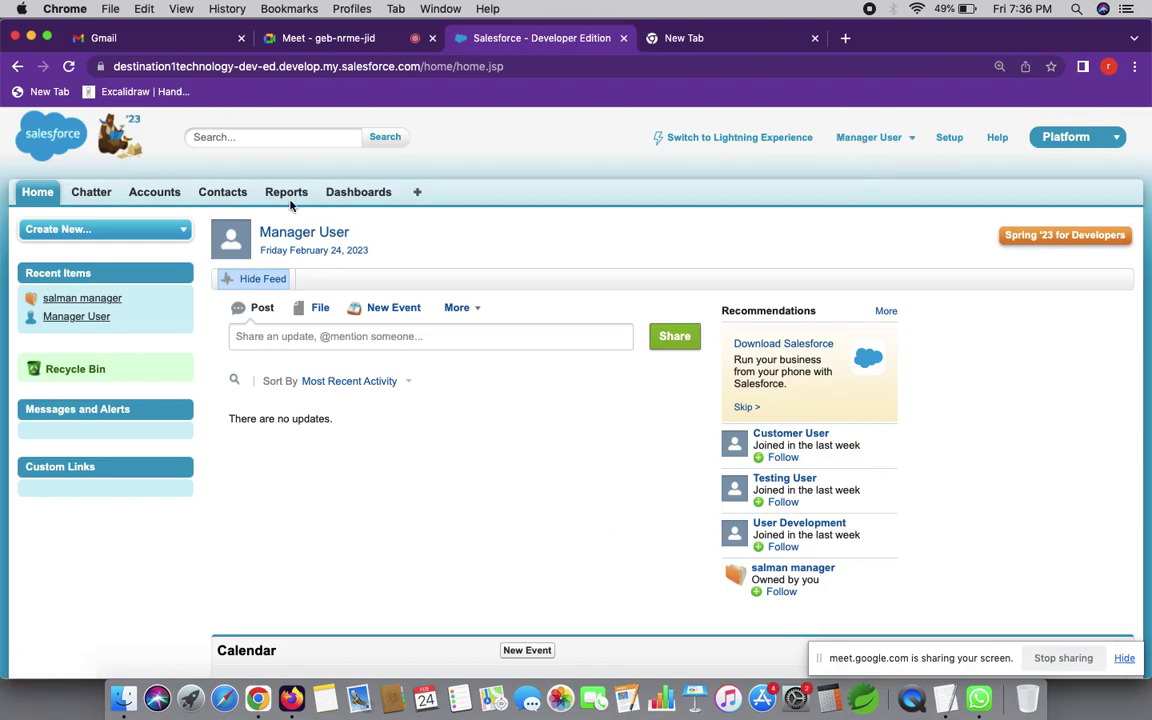
- View the manager user's Accounts home page, check the role hierarchy in the Excalidraw diagram in Firefox, and return to Chrome
click(160, 192)
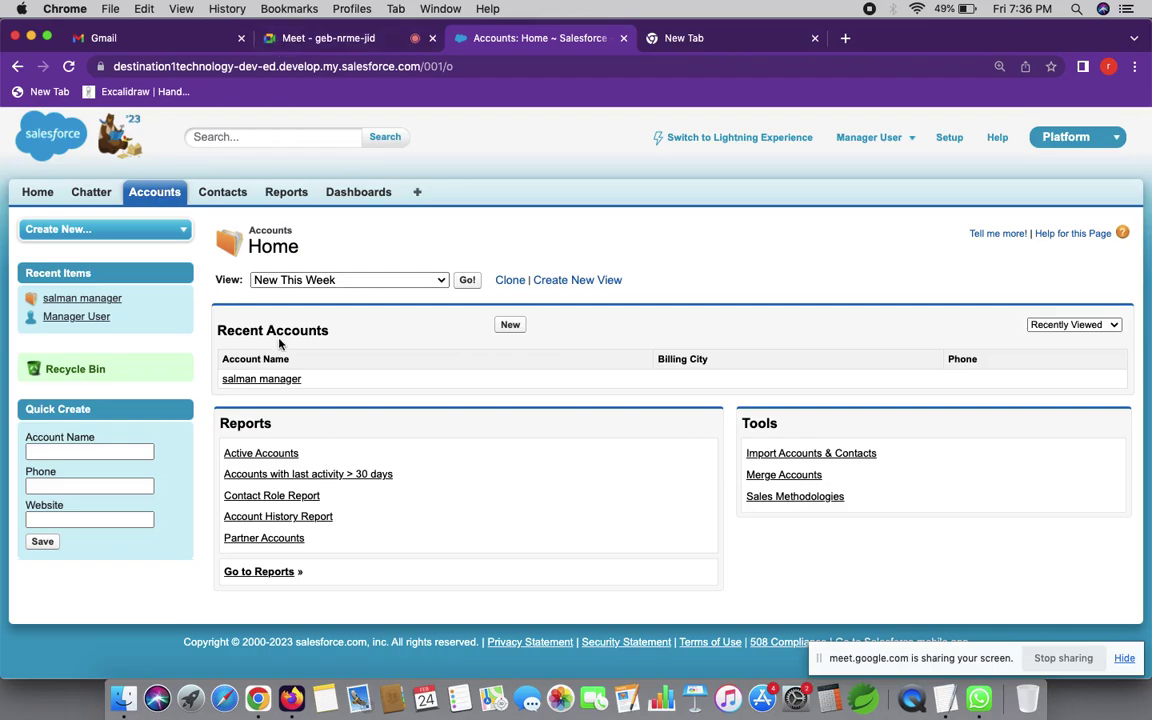
click(292, 697)
click(445, 37)
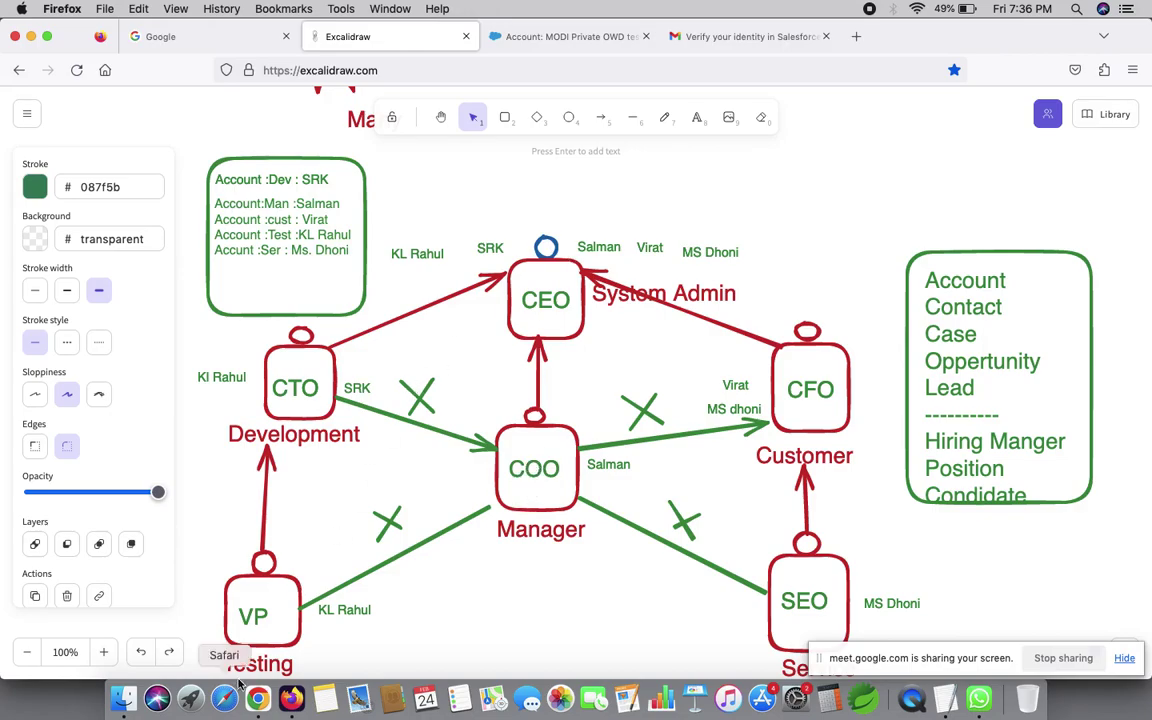
click(258, 703)
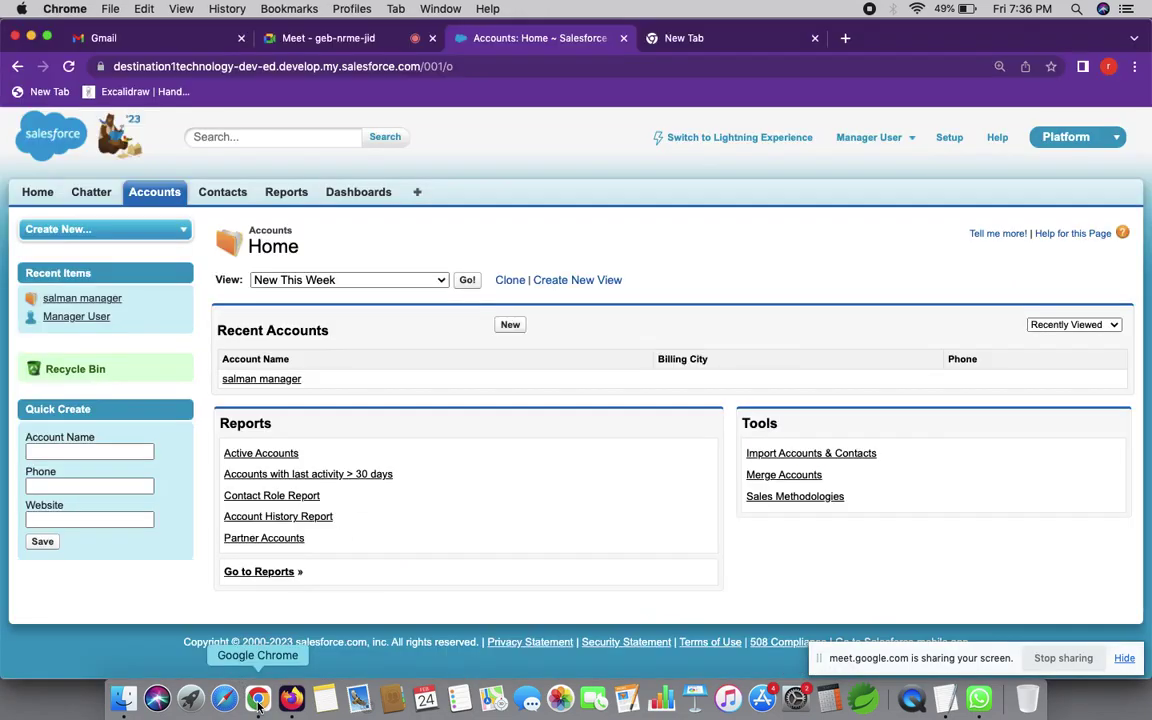
- Display the All Accounts list view as the manager user and filter it to account names starting with M
click(166, 196)
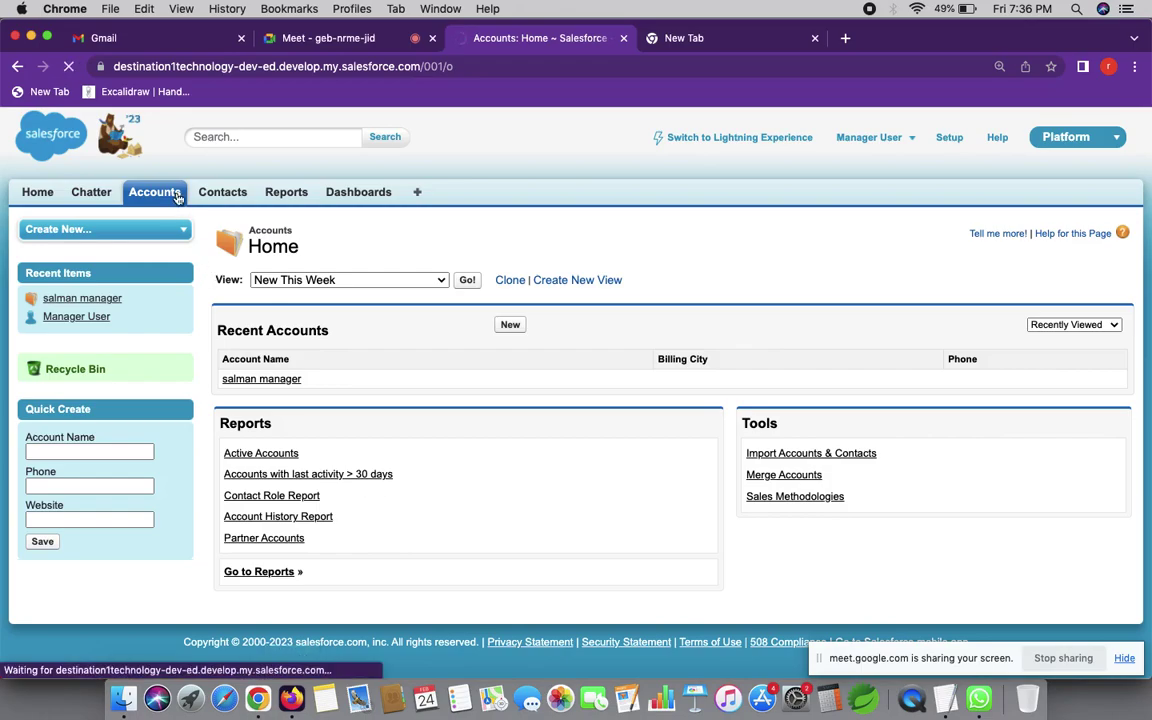
click(443, 281)
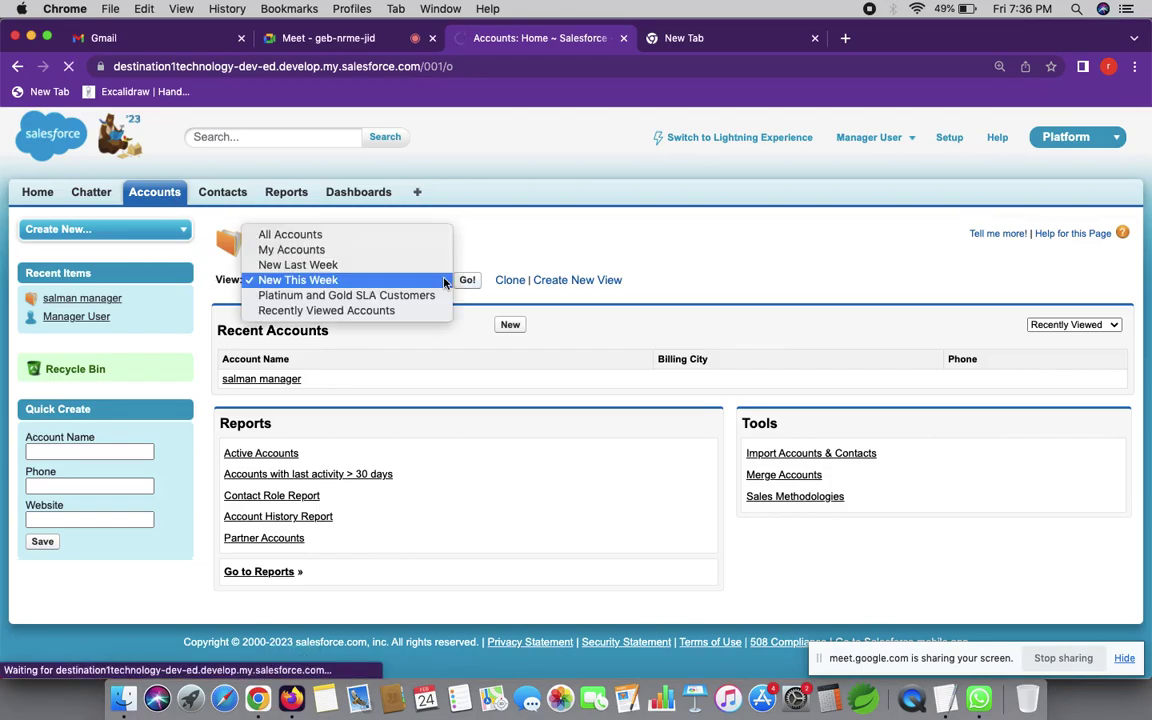
click(368, 236)
click(466, 282)
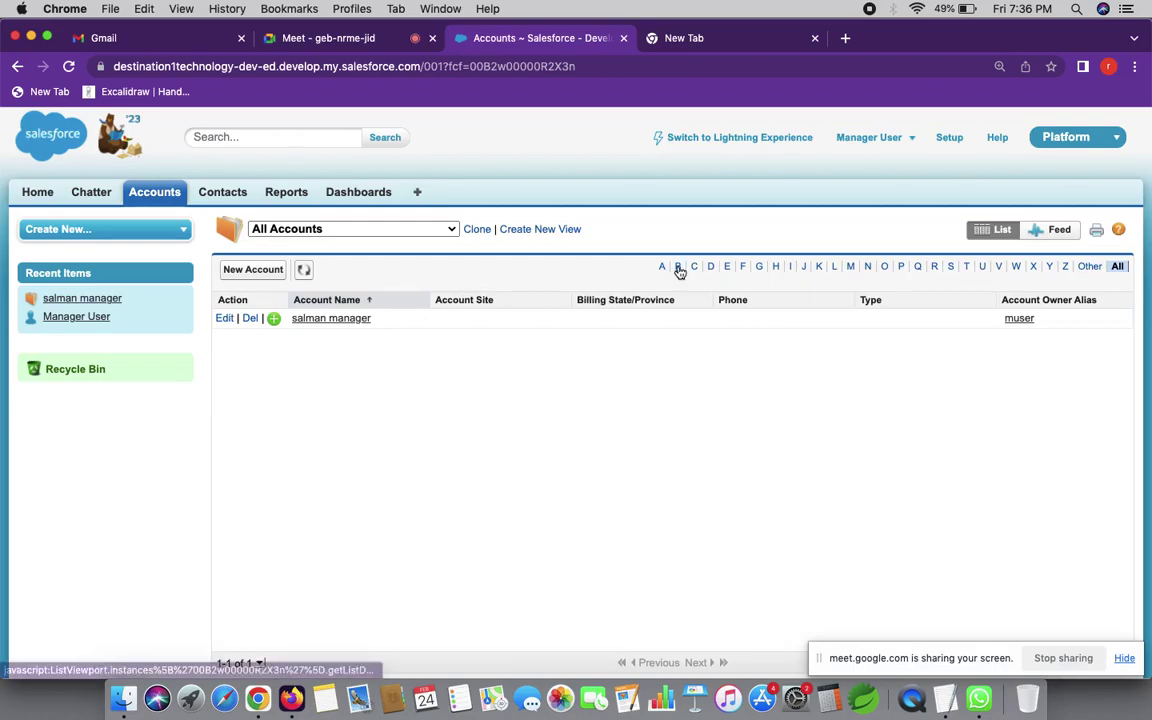
click(849, 268)
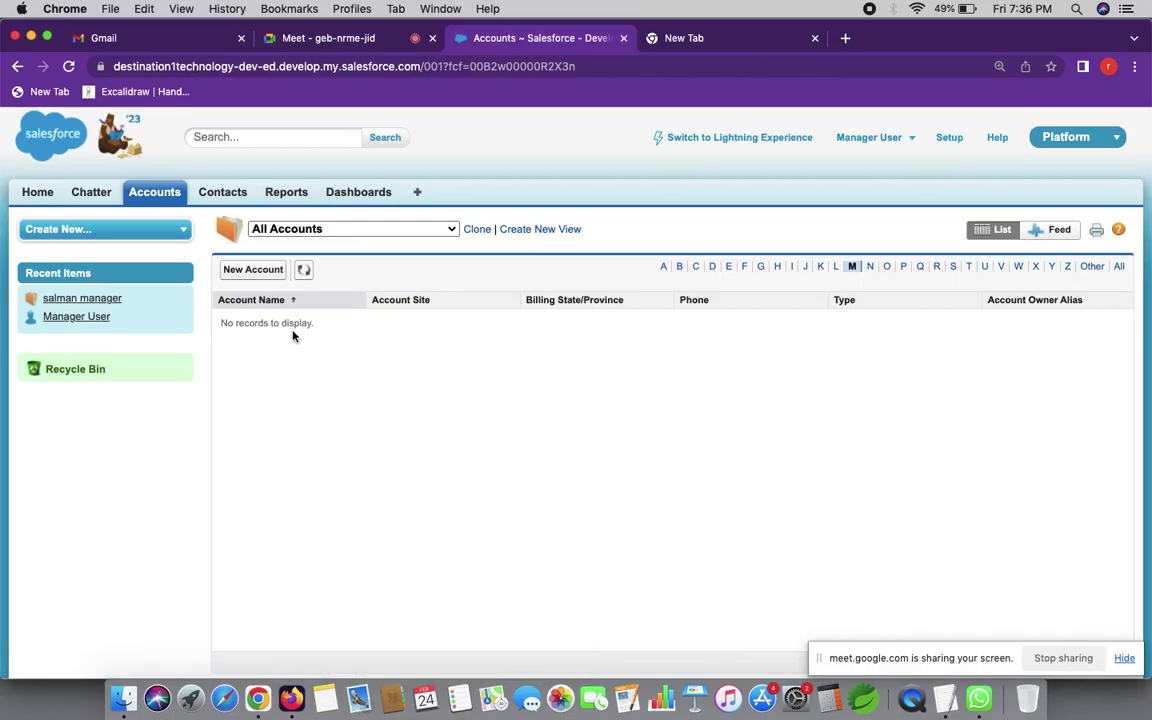
- Switch to Firefox to review the Excalidraw role hierarchy and the administrator's view of the MODI Private OWD testing account
click(297, 699)
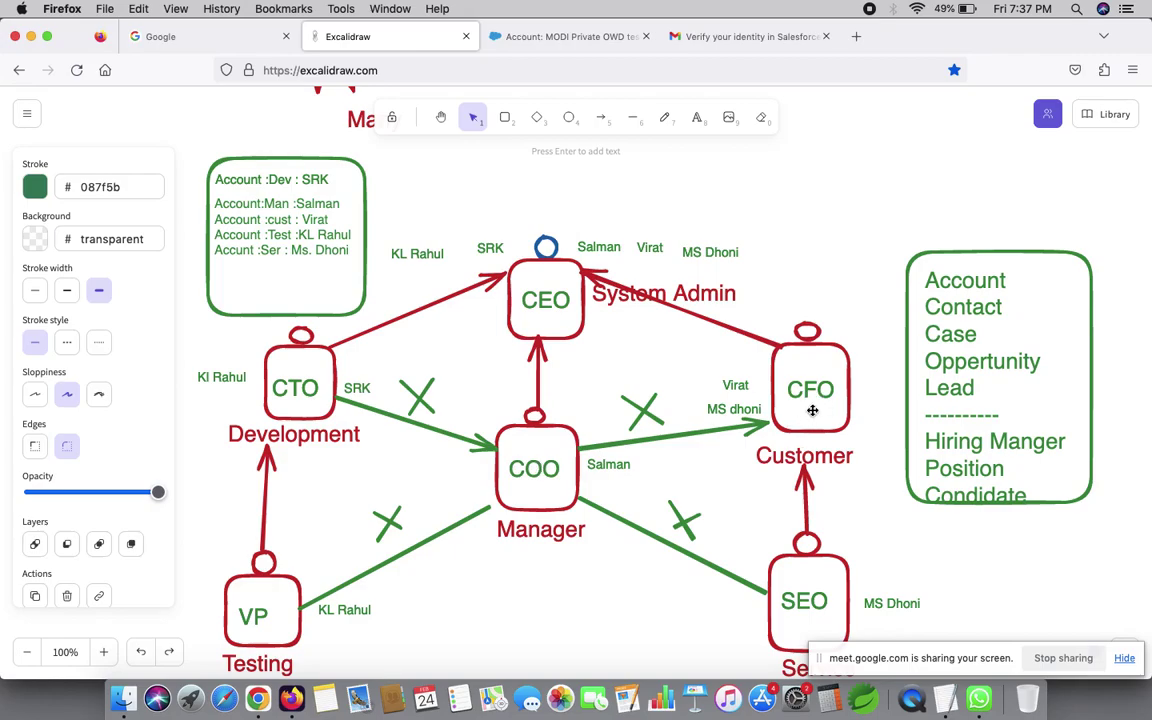
click(586, 38)
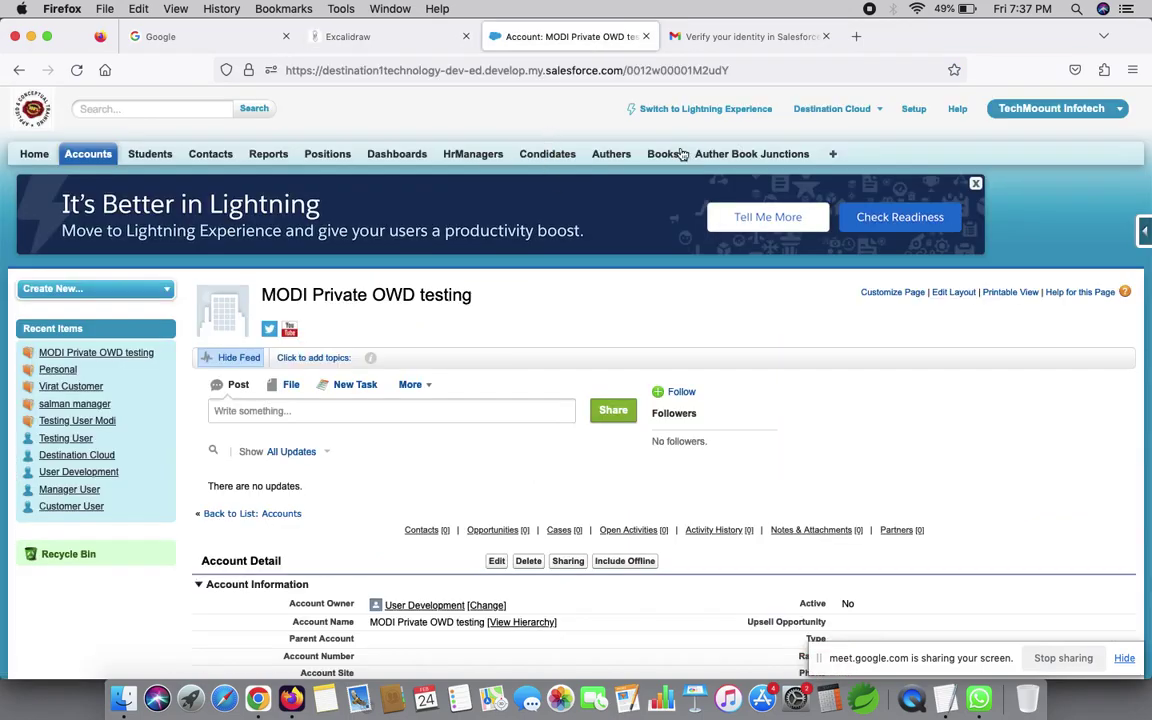
- Switch to Chrome and log the manager user out of Salesforce
click(257, 698)
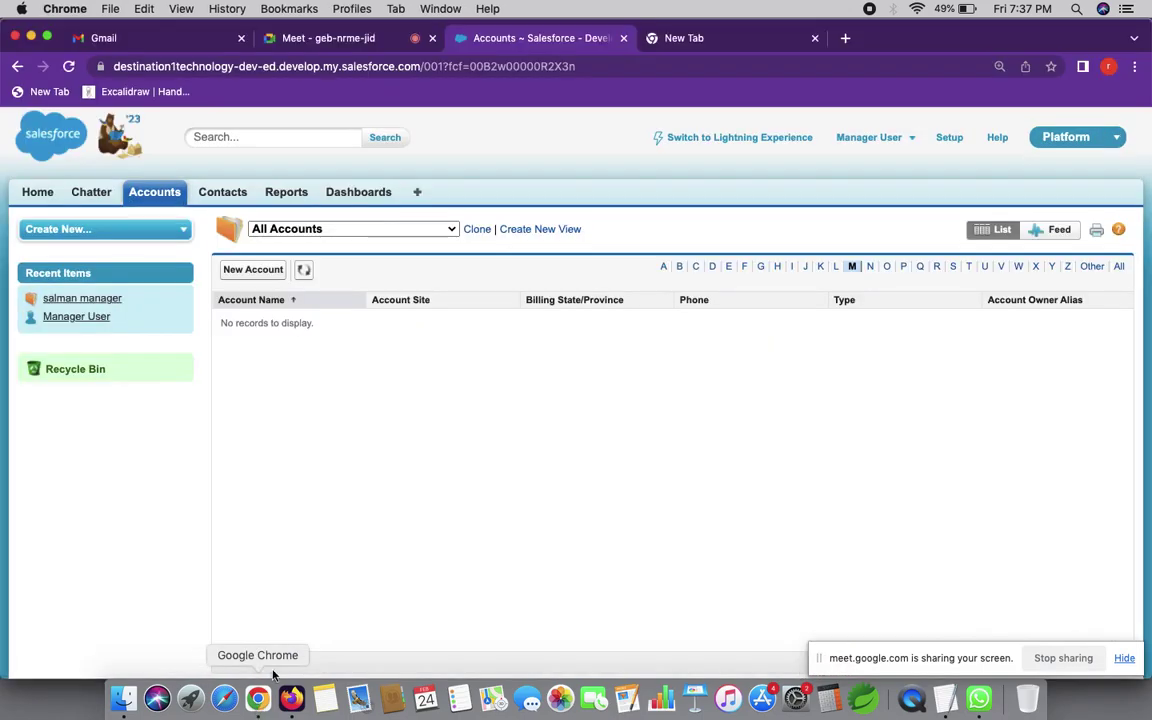
click(907, 139)
click(776, 232)
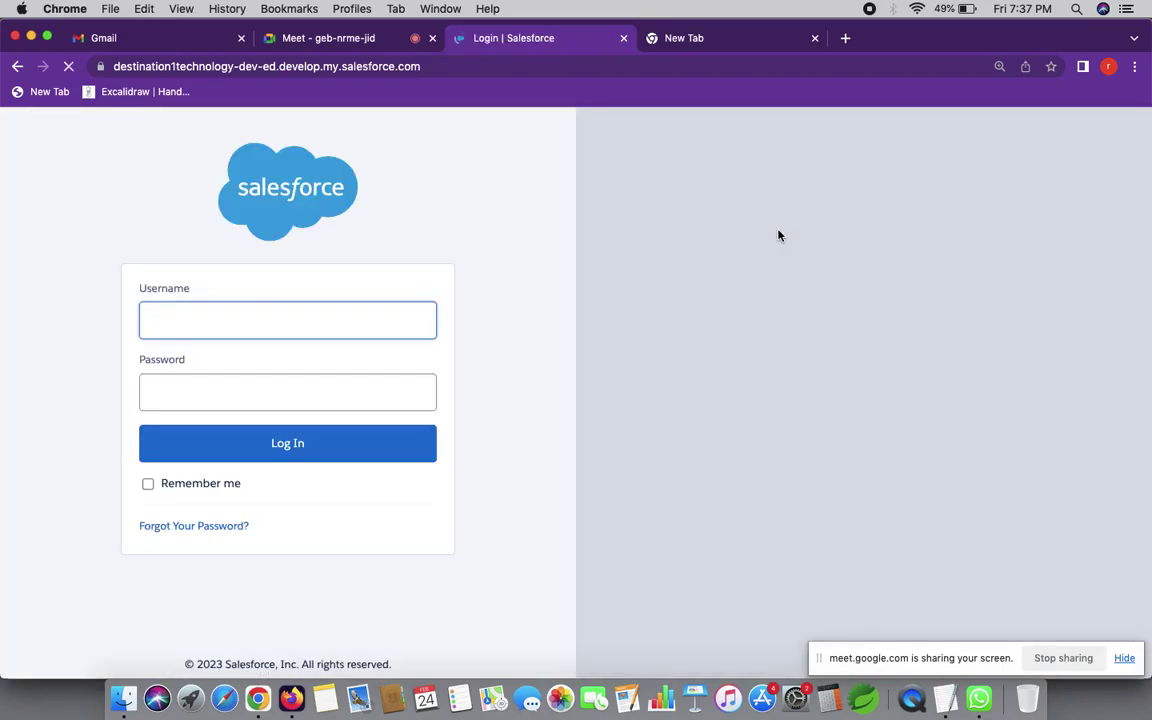
- Minimize the browser windows, find the Customer User entry in the TextEdit security notes, and copy its username
click(45, 38)
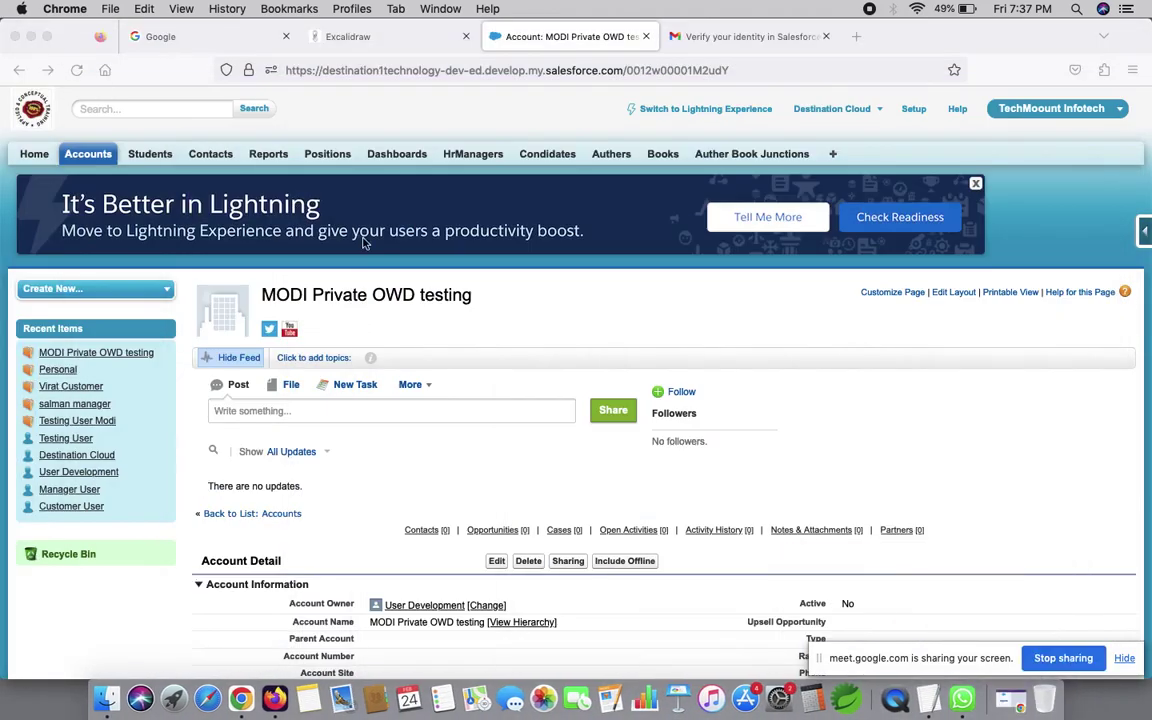
click(31, 36)
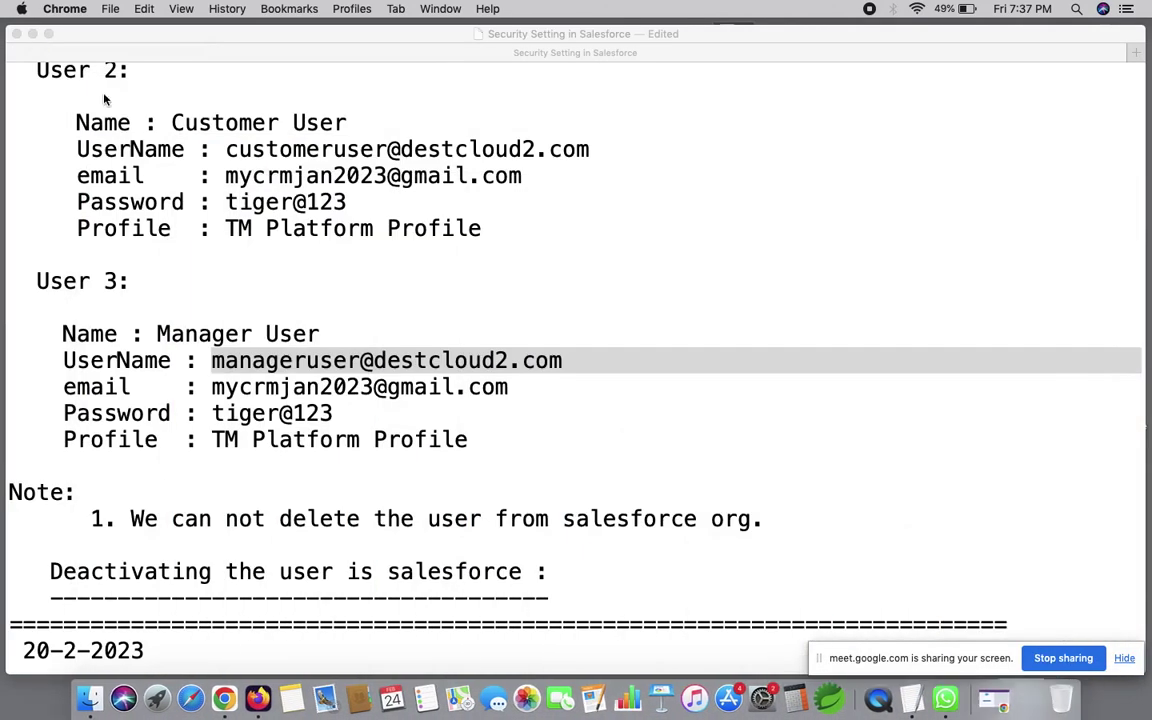
scroll(312, 265, up, 2)
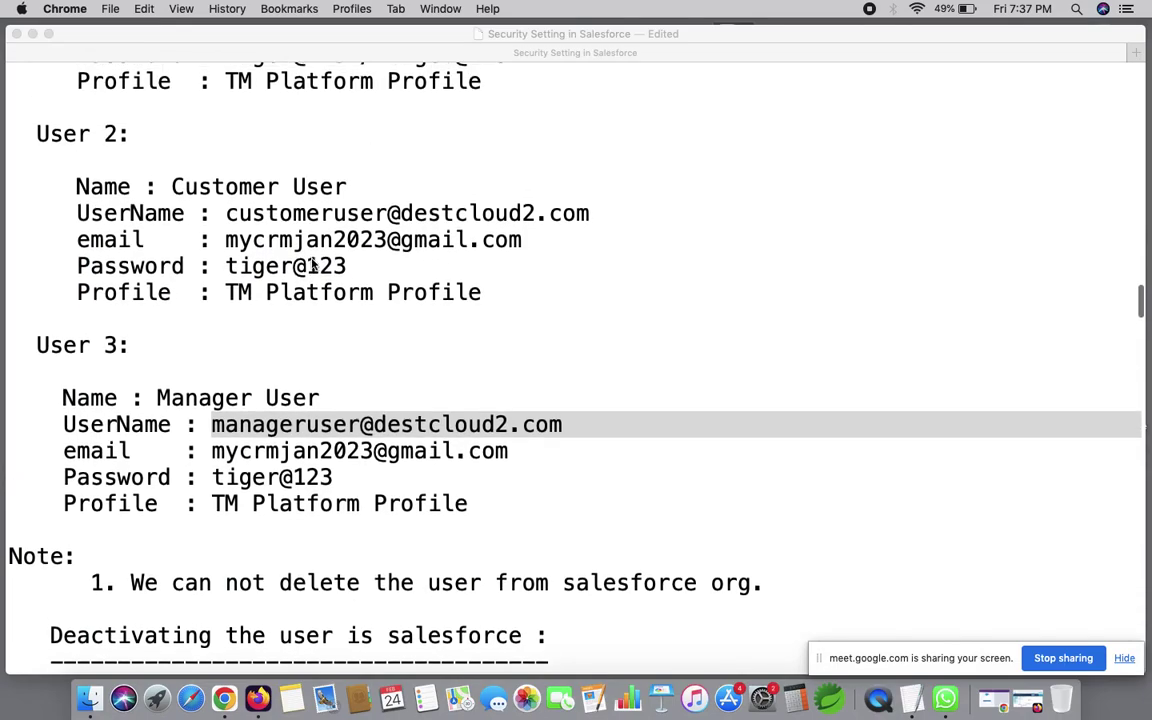
click(229, 218)
double_click(229, 218)
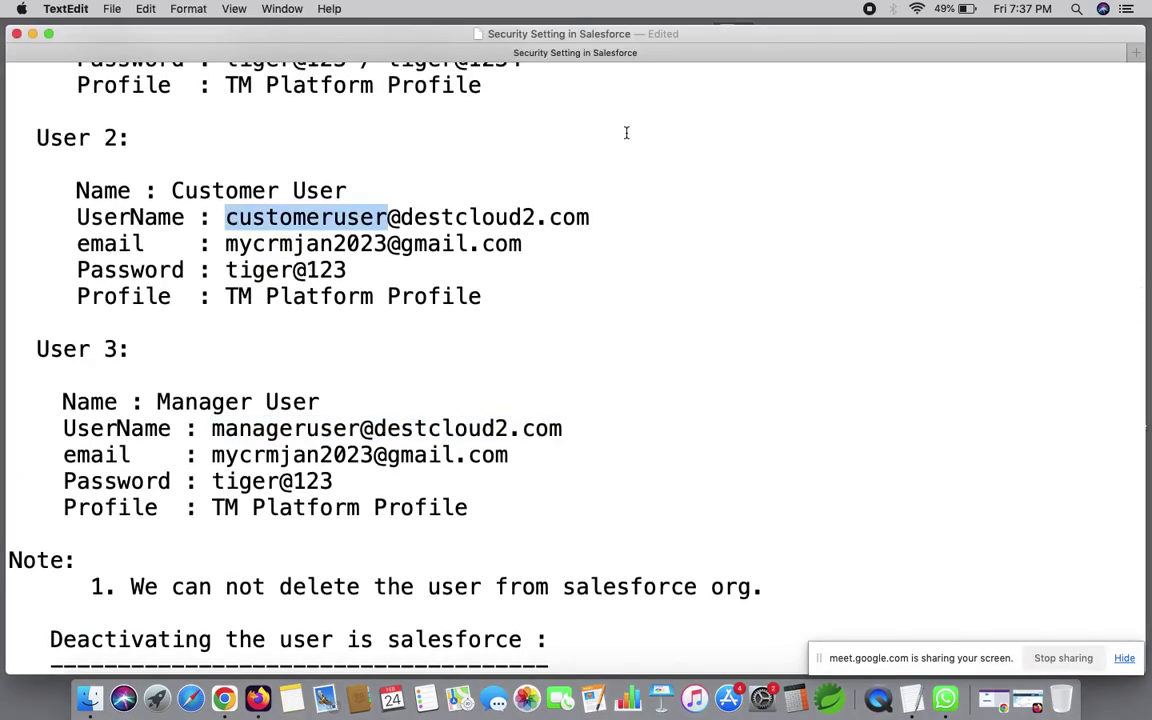
shift+click(593, 218)
key(super+c)
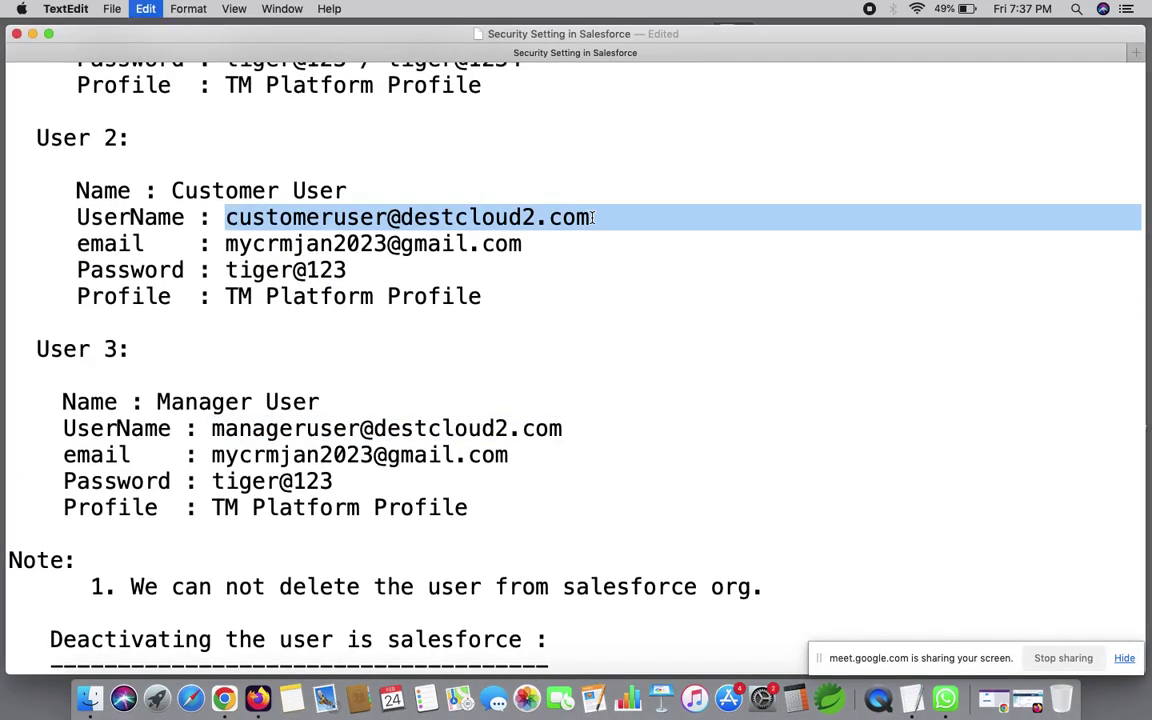
- Switch to Chrome and paste the customer user's username on the Salesforce login page
click(224, 698)
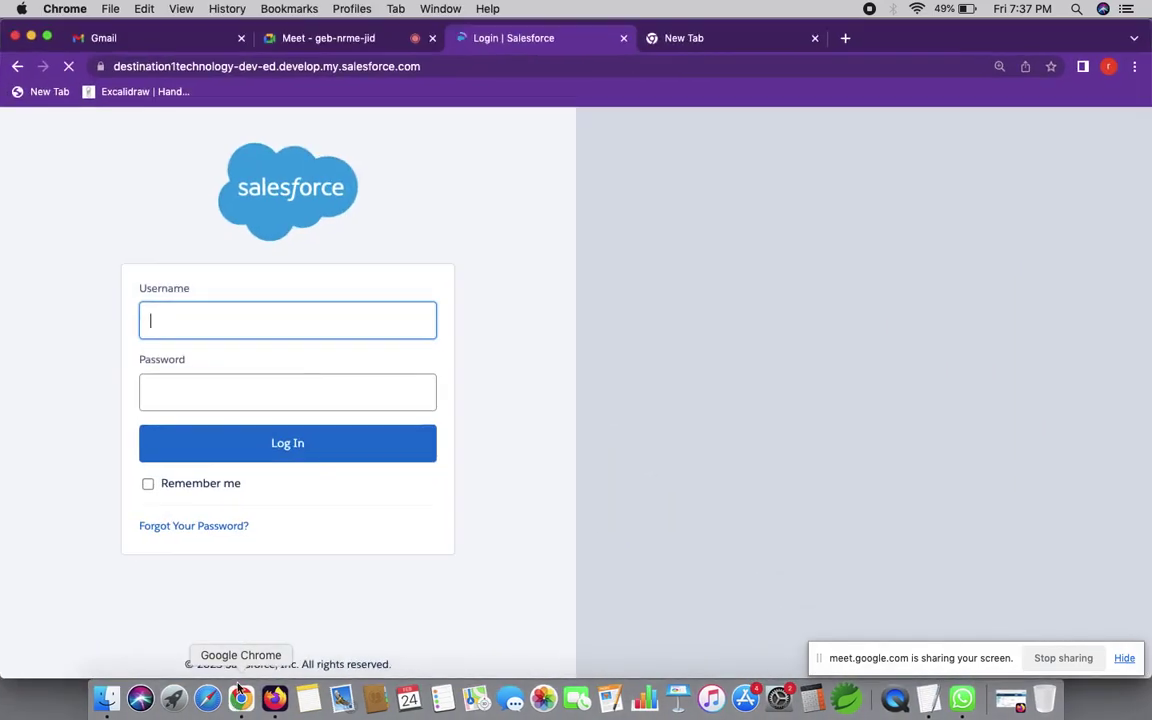
click(287, 320)
key(super+v)
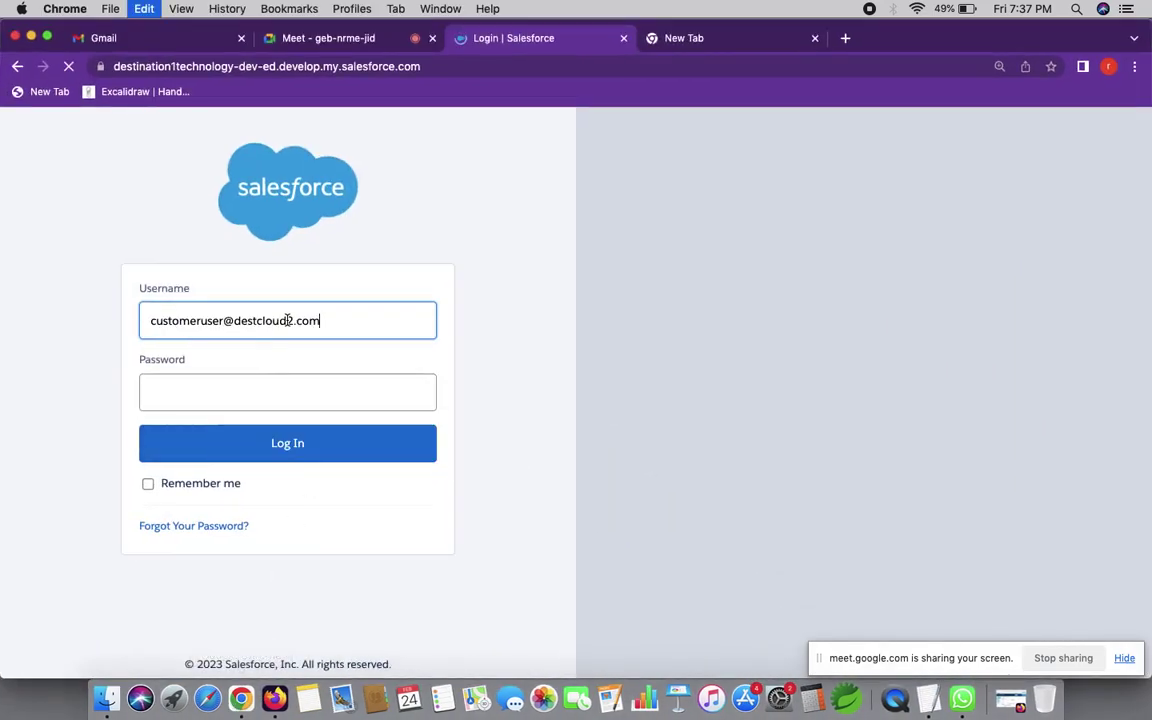
click(245, 390)
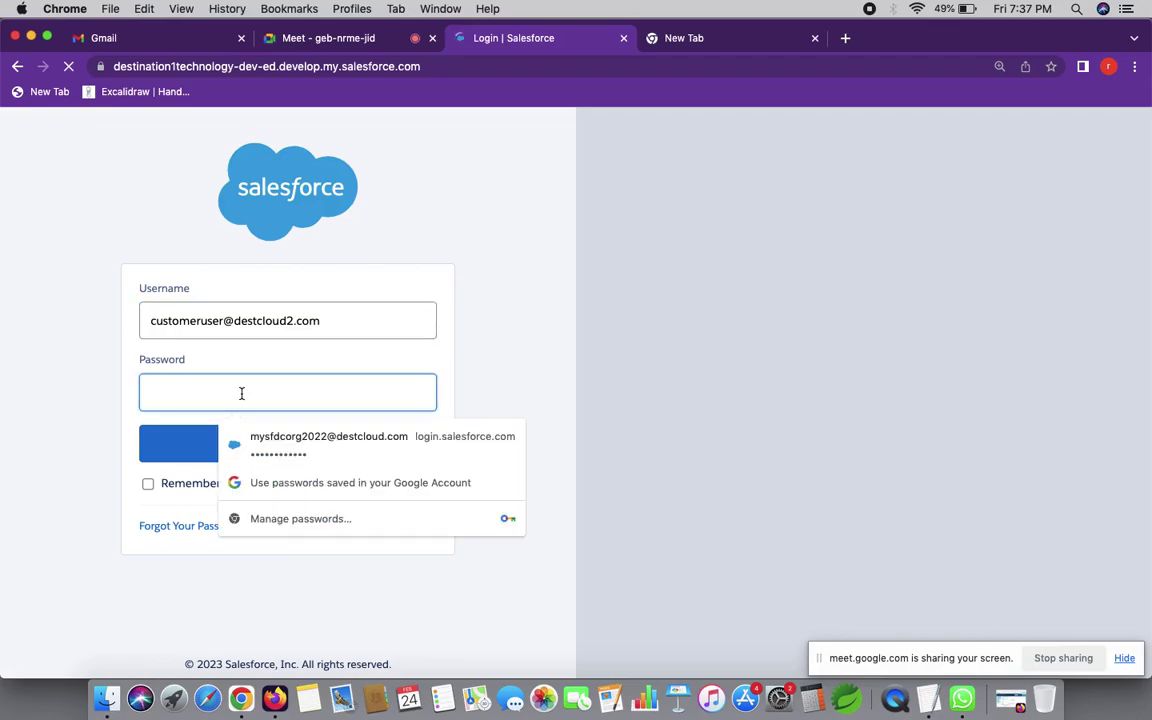
text(•••••••)
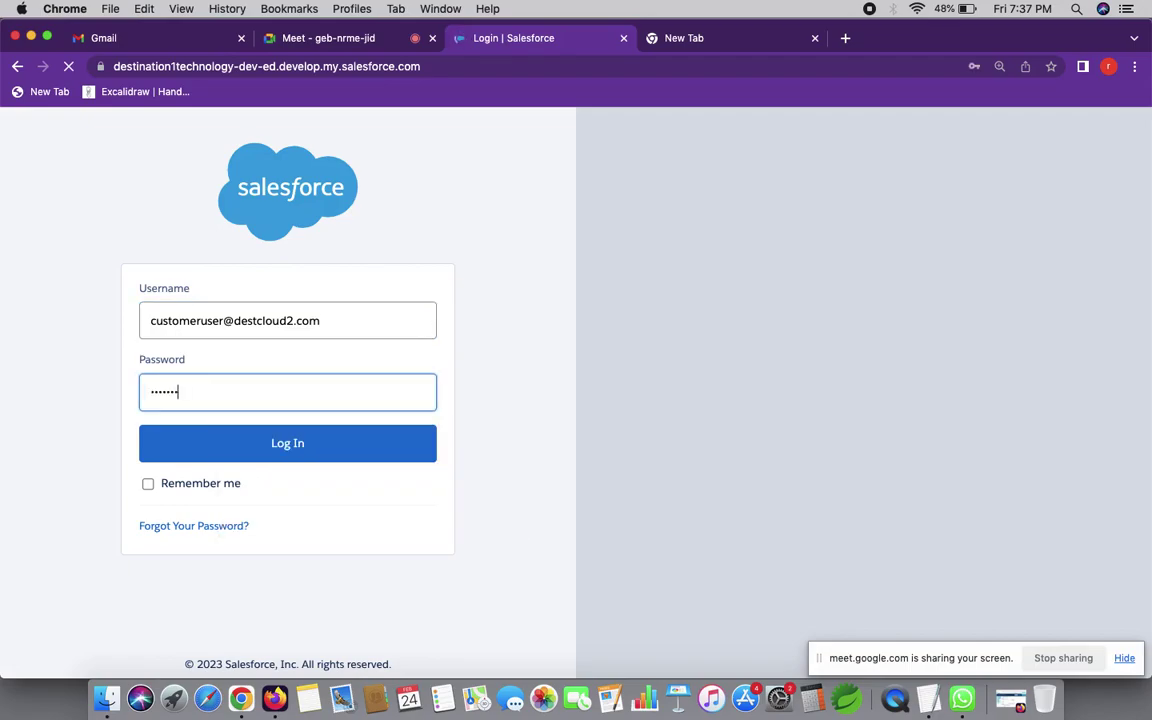
key(BackSpace)
key(BackSpace)
key(BackSpace)
key(BackSpace)
key(BackSpace)
key(BackSpace)
key(BackSpace)
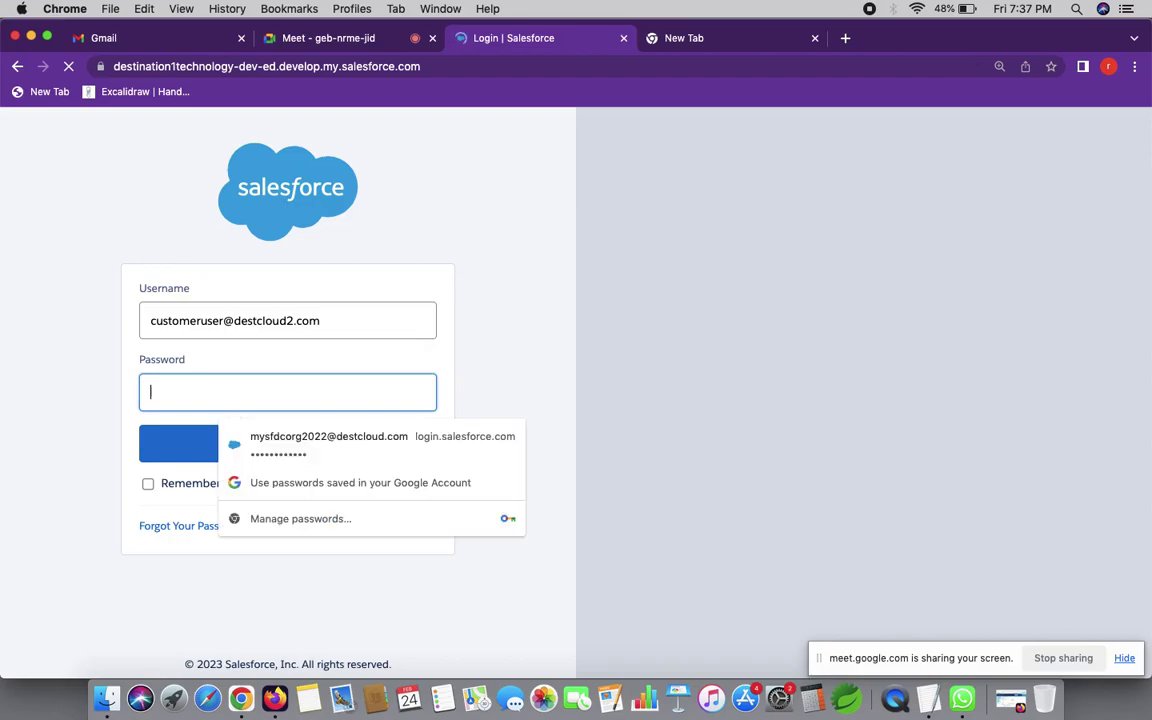
- Enter the account password for the customer user and log in to Salesforce
key(Escape)
text(•••••••)
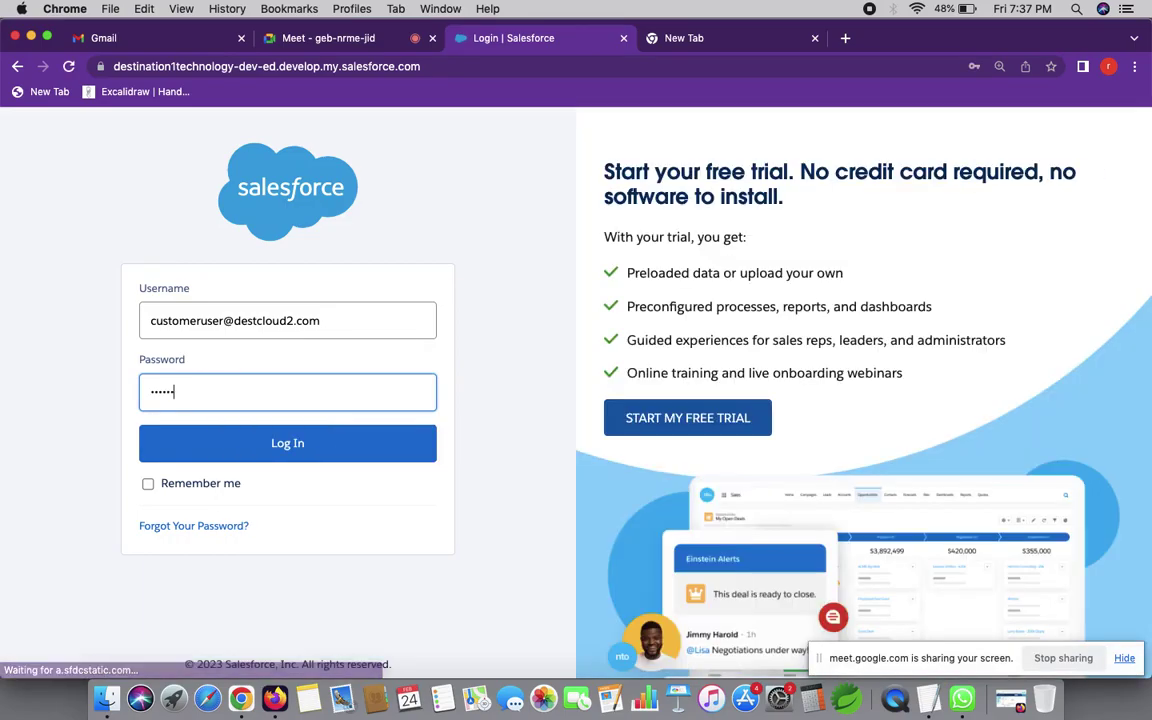
text(••)
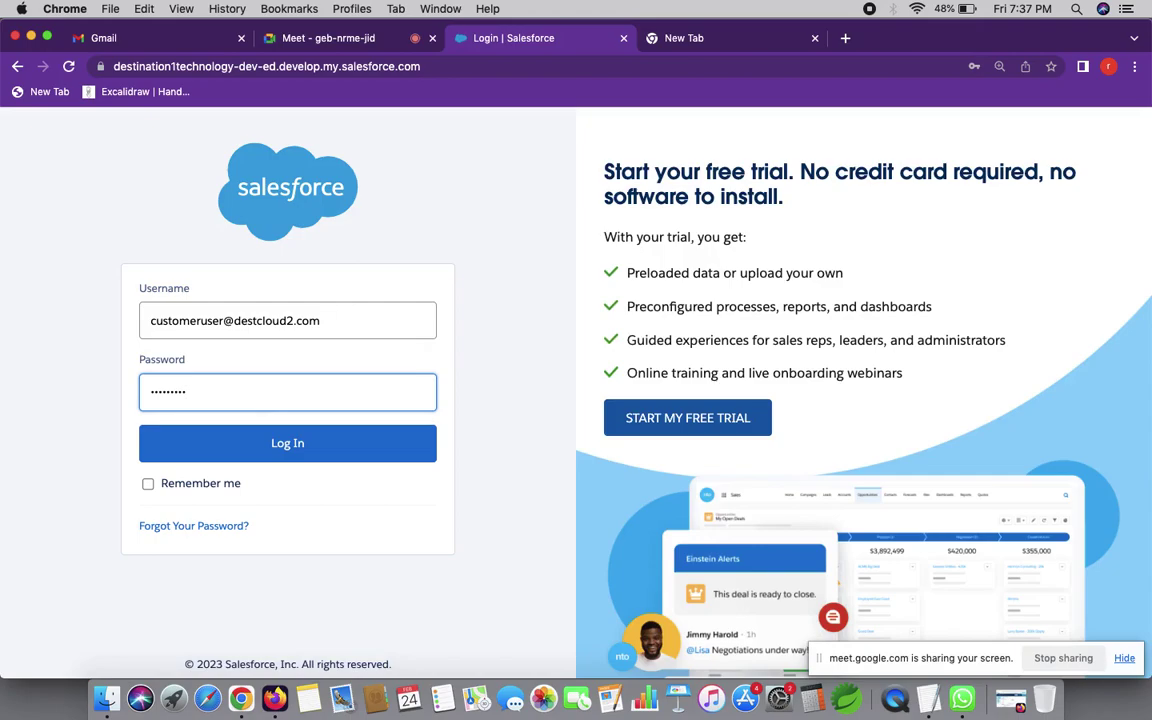
click(262, 444)
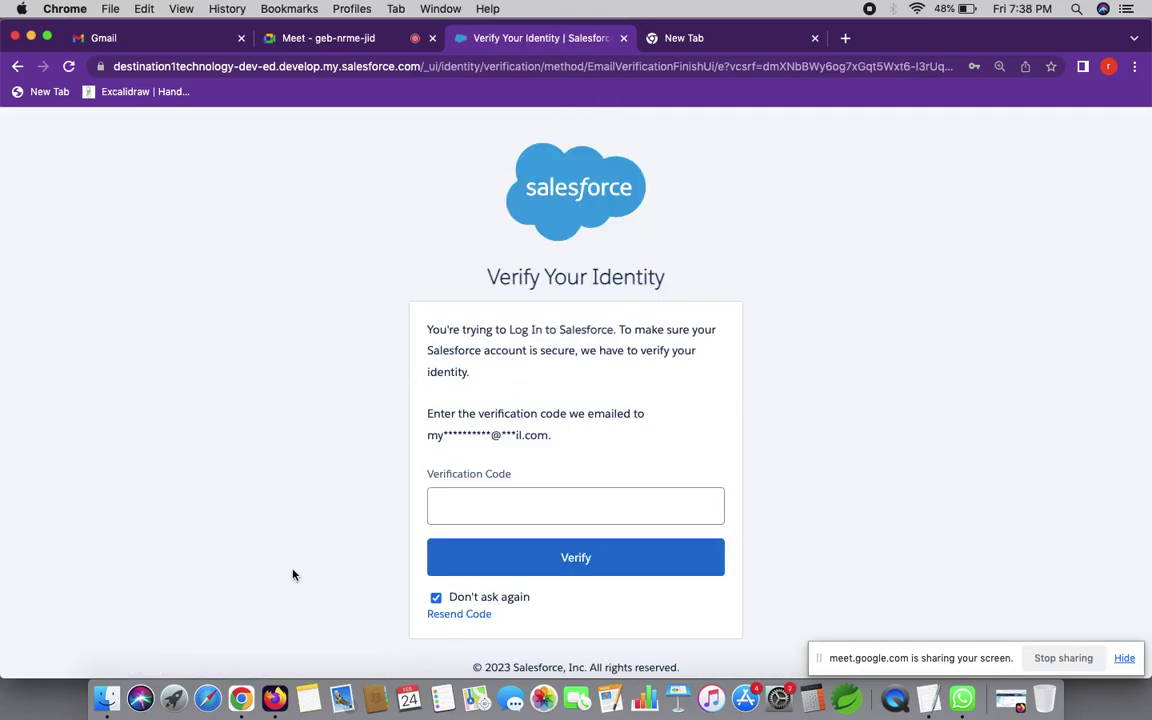
- Switch to Gmail in Firefox, open the latest Salesforce identity verification email, and copy the customer user's verification code
click(275, 697)
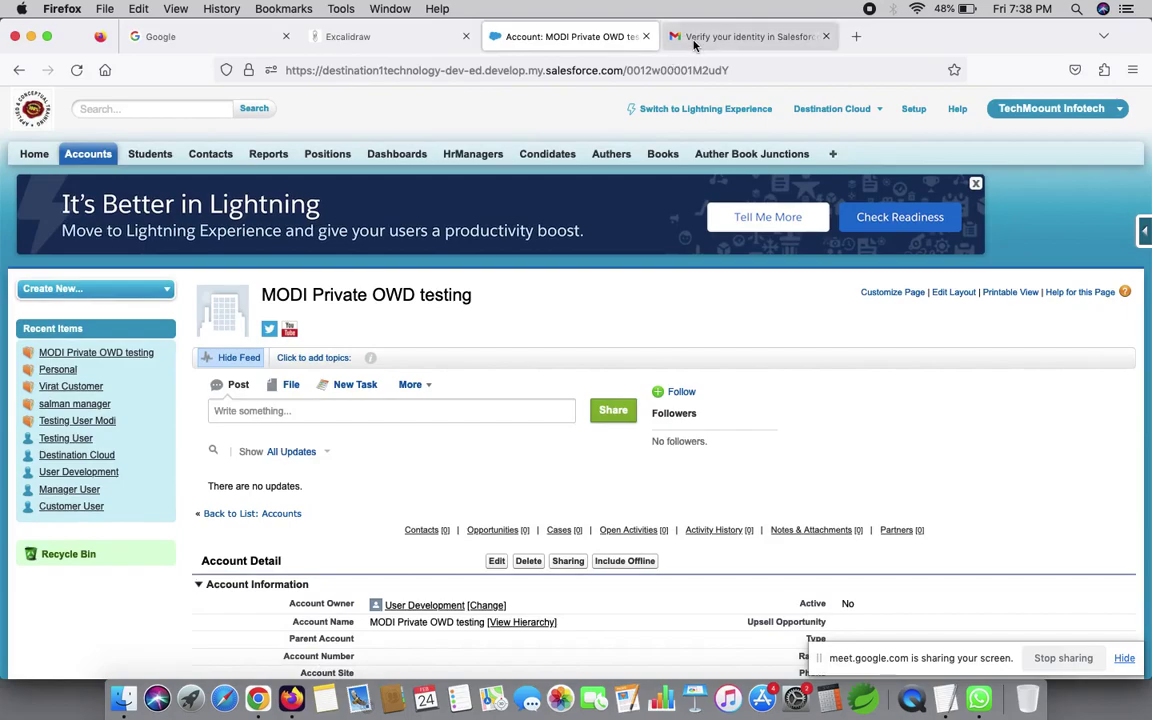
click(745, 36)
click(225, 157)
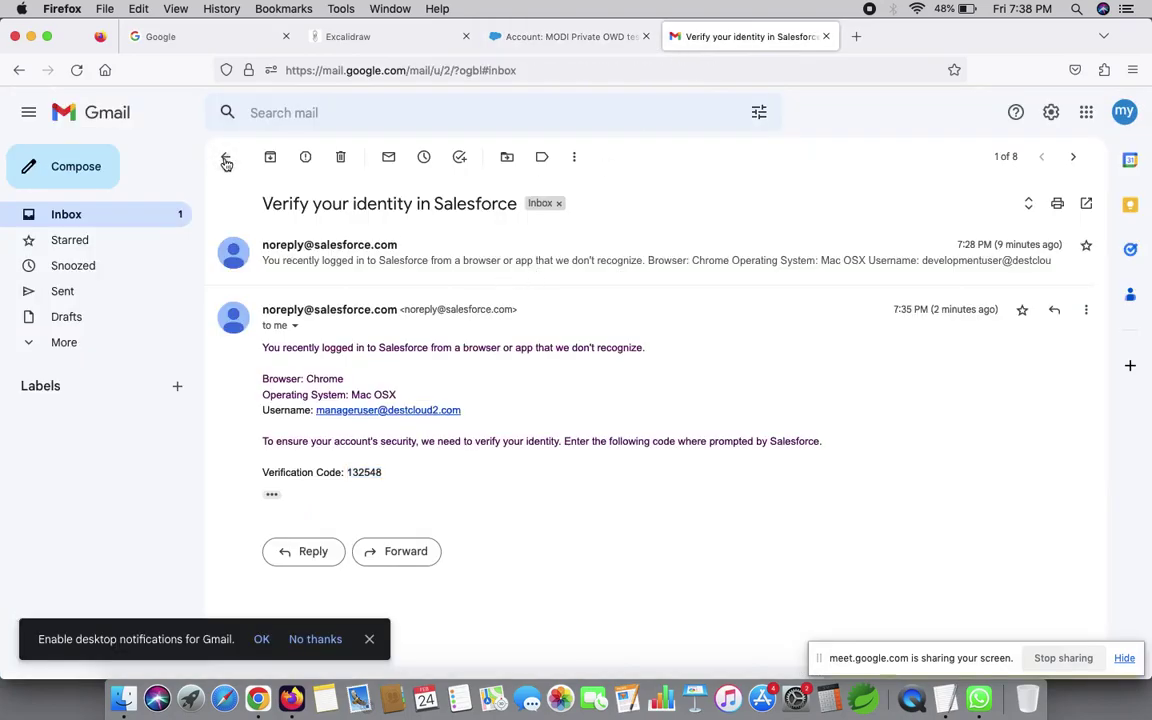
click(458, 237)
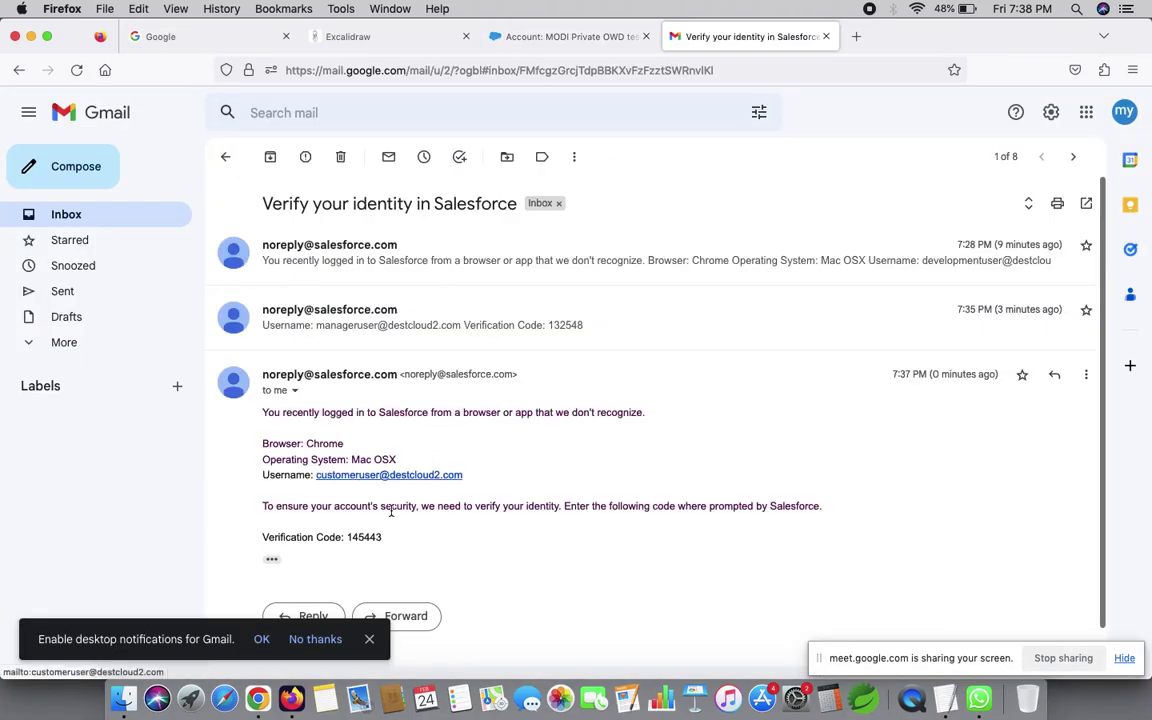
triple_click(364, 537)
double_click(364, 537)
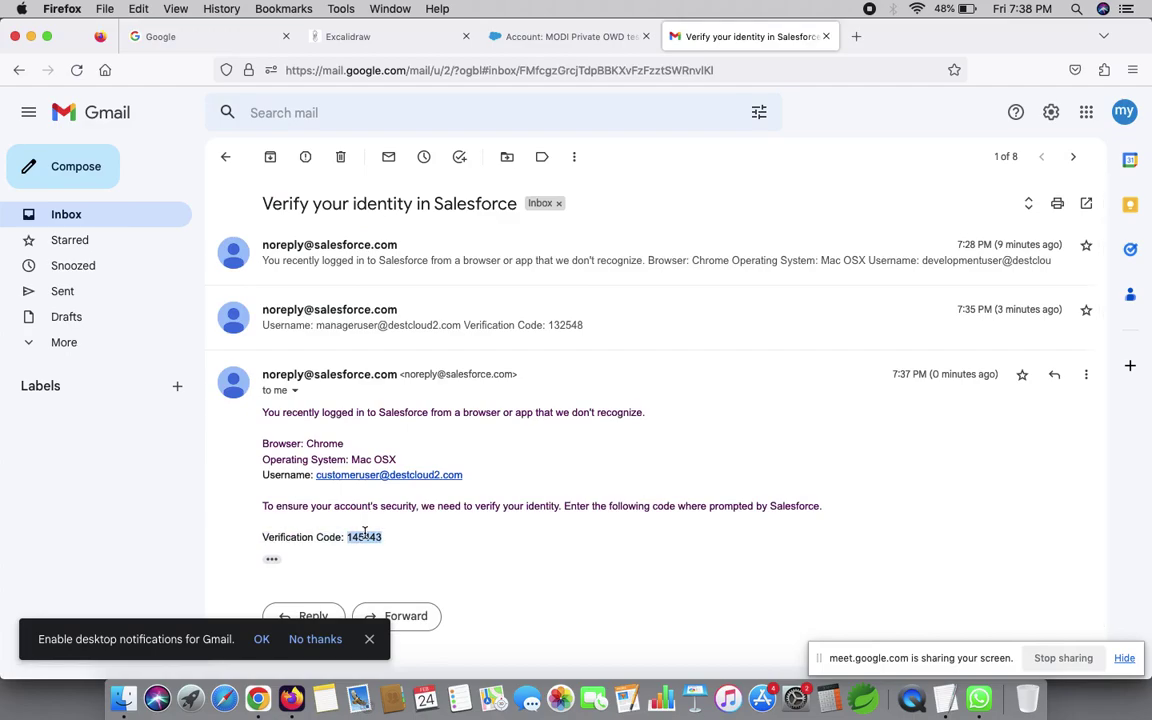
key(super+c)
- Switch to Chrome, paste the customer user's verification code, clear the Don't ask again option, and verify the identity
click(32, 38)
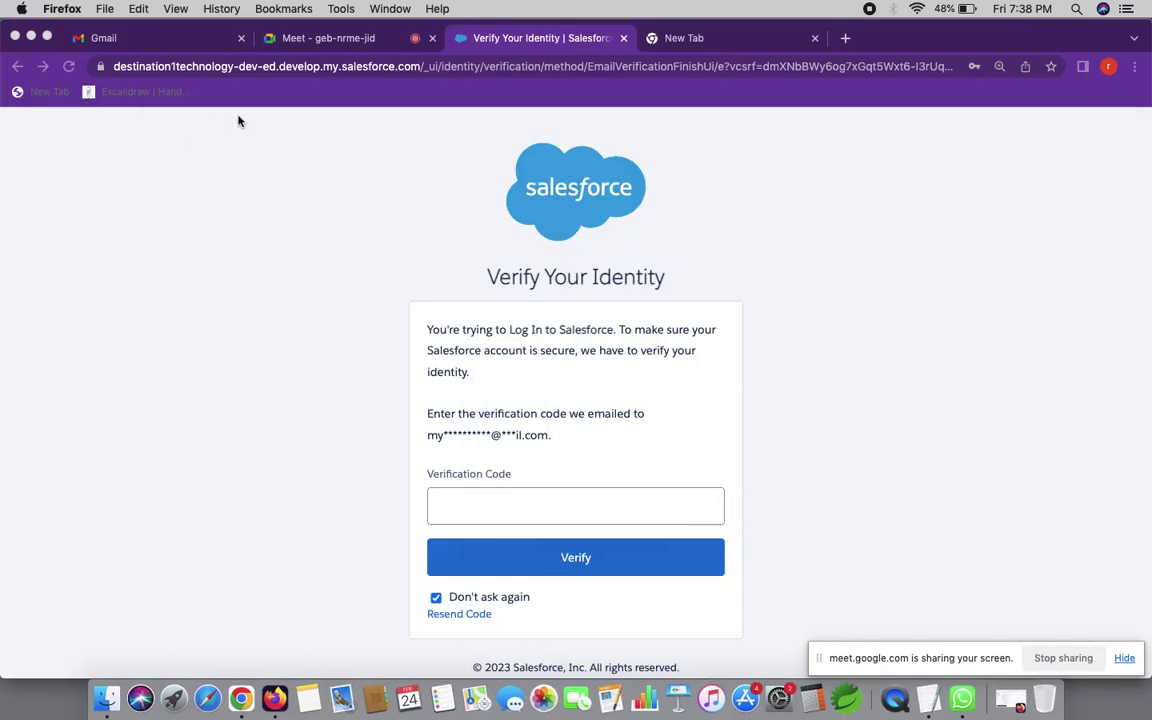
click(484, 504)
key(super+v)
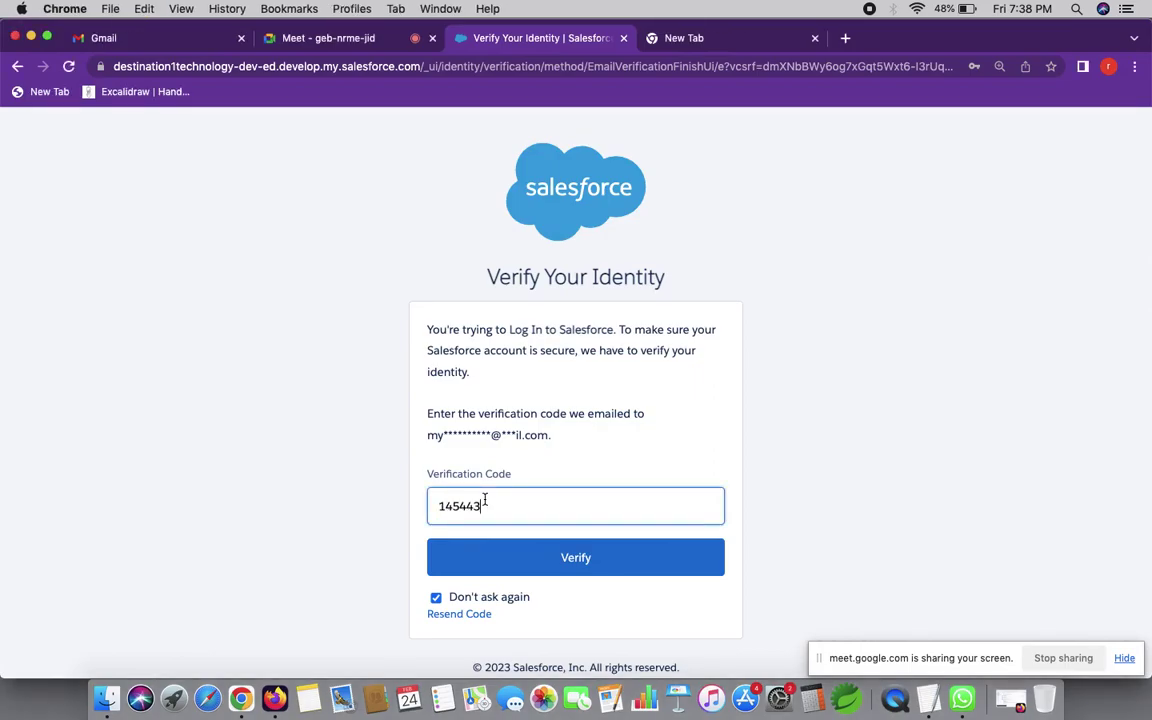
click(436, 597)
click(535, 566)
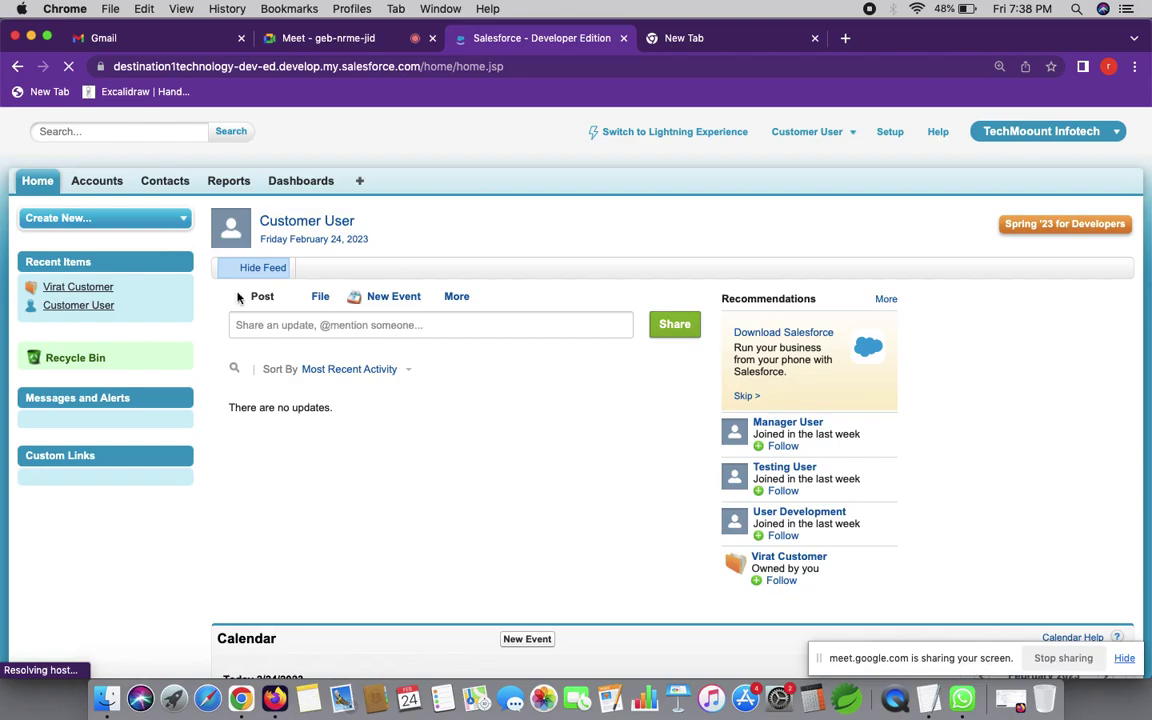
- Open the Accounts list as the customer user and filter it to account names starting with M
click(112, 185)
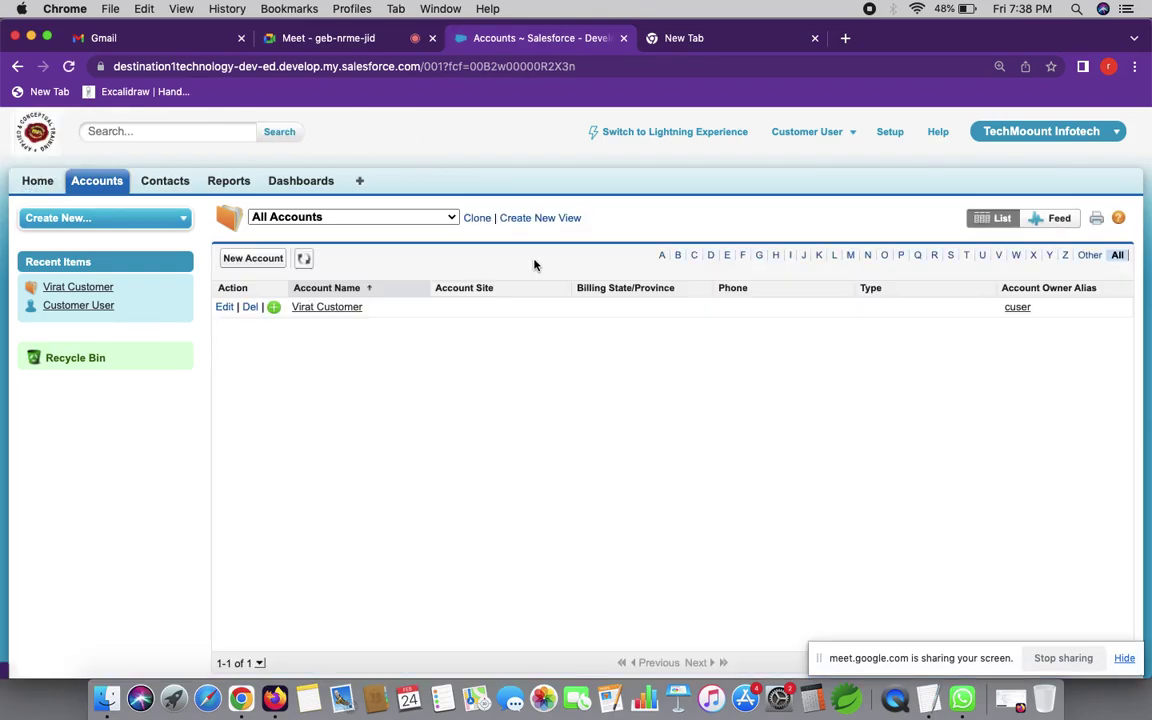
click(852, 256)
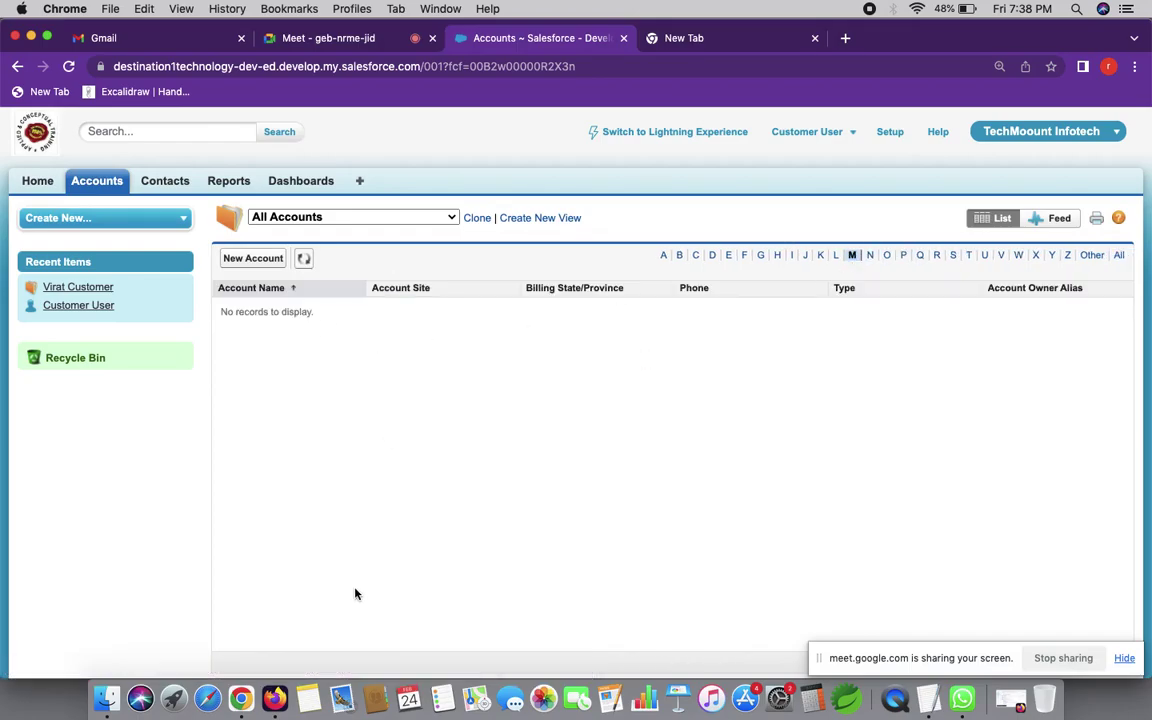
- Switch to Firefox, review the role hierarchy diagram in Excalidraw, and return to the administrator's MODI Private OWD testing account page
click(280, 698)
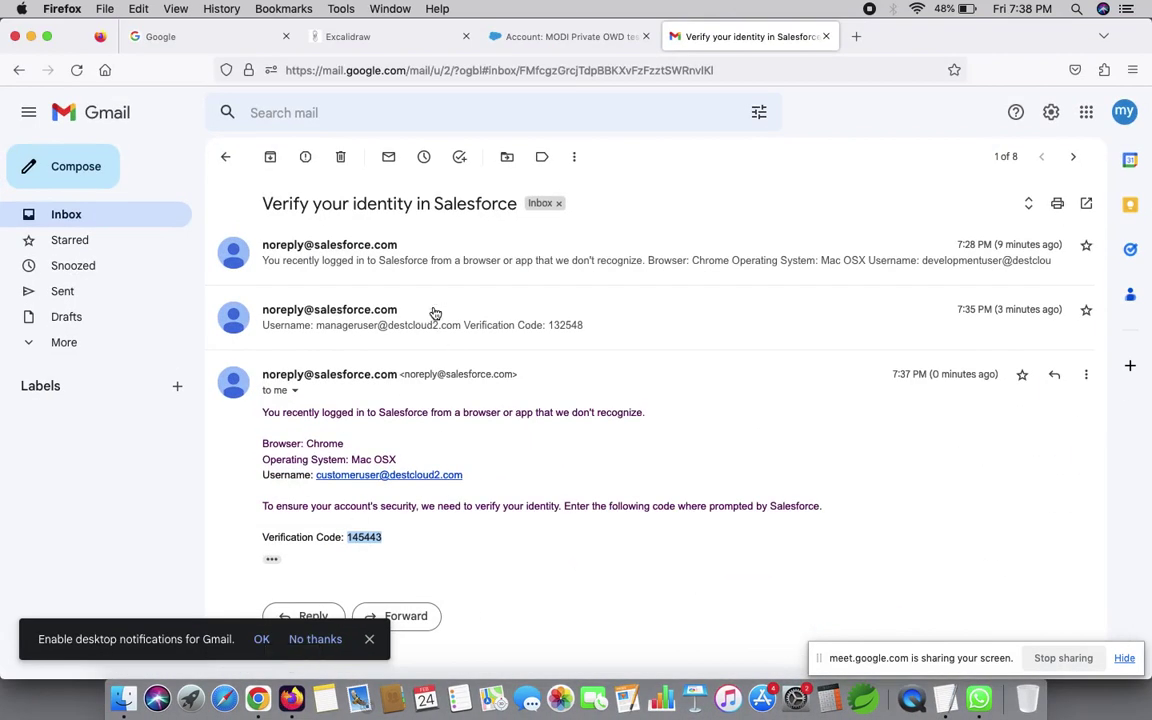
click(390, 40)
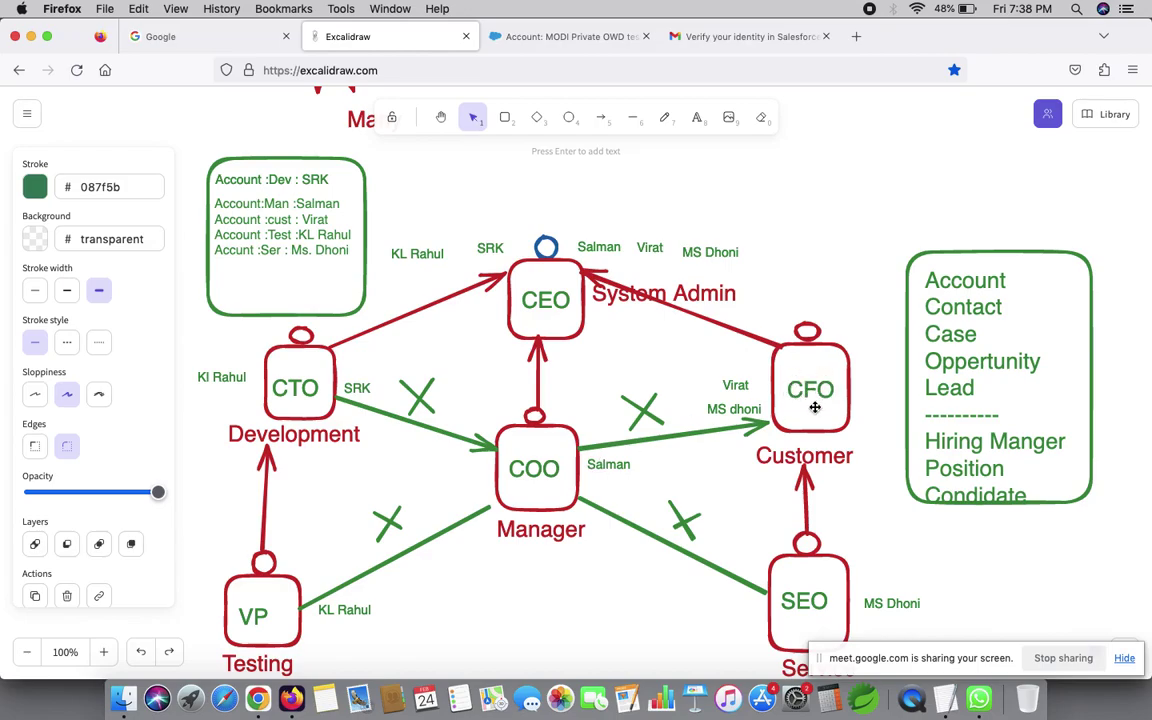
scroll(672, 472, down, 5)
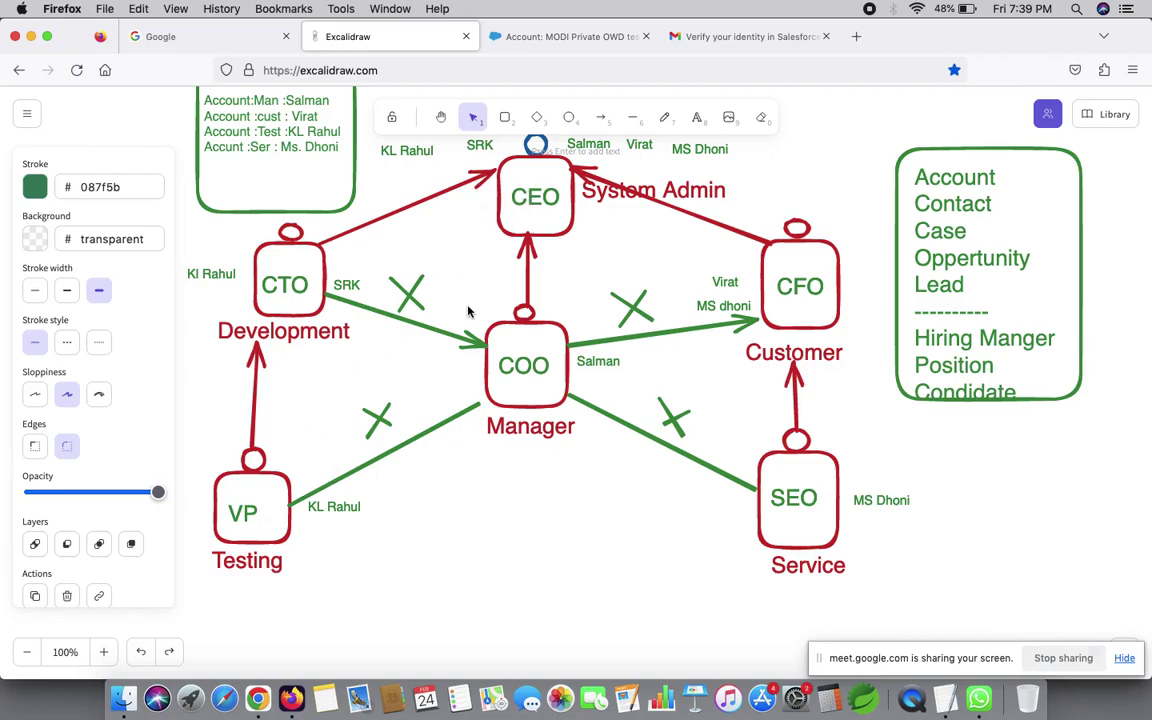
scroll(468, 312, up, 2)
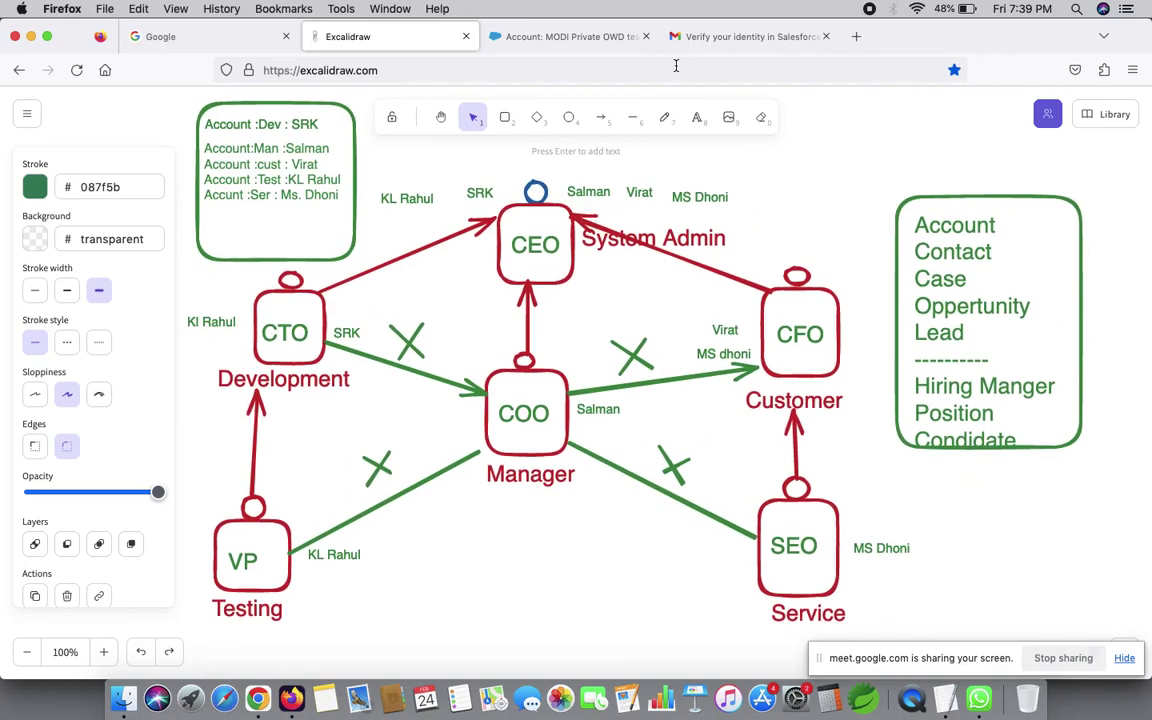
click(562, 38)
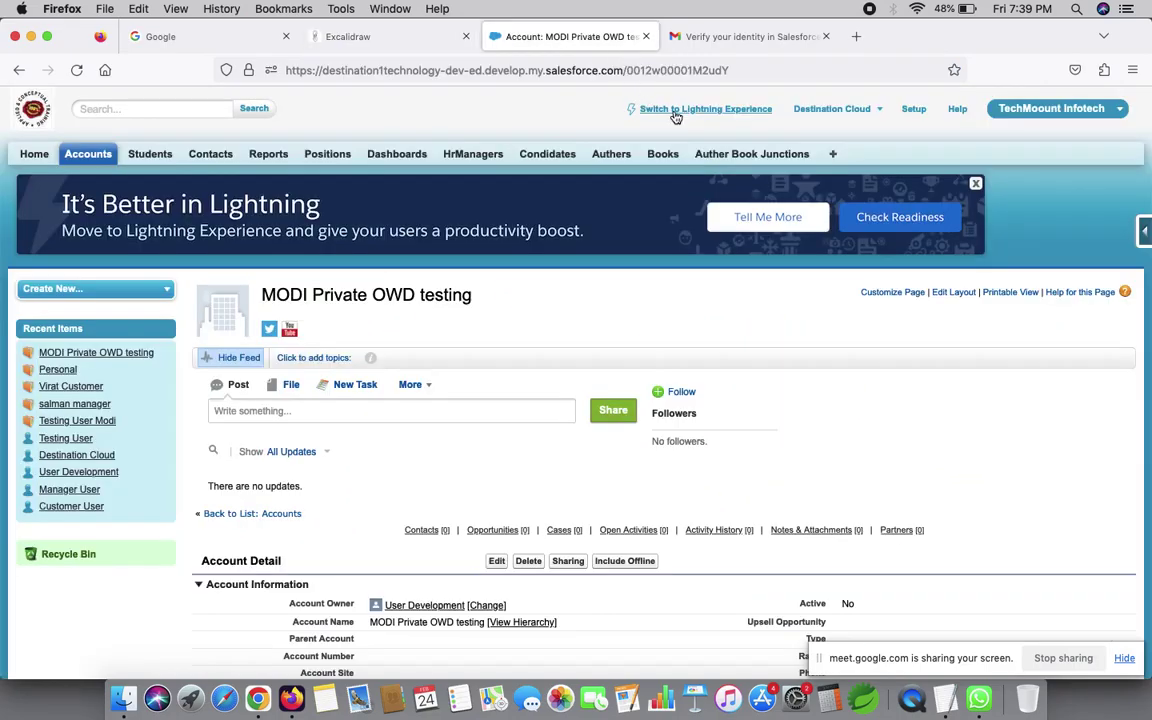
- Switch to Chrome and log the customer user out of Salesforce
click(257, 702)
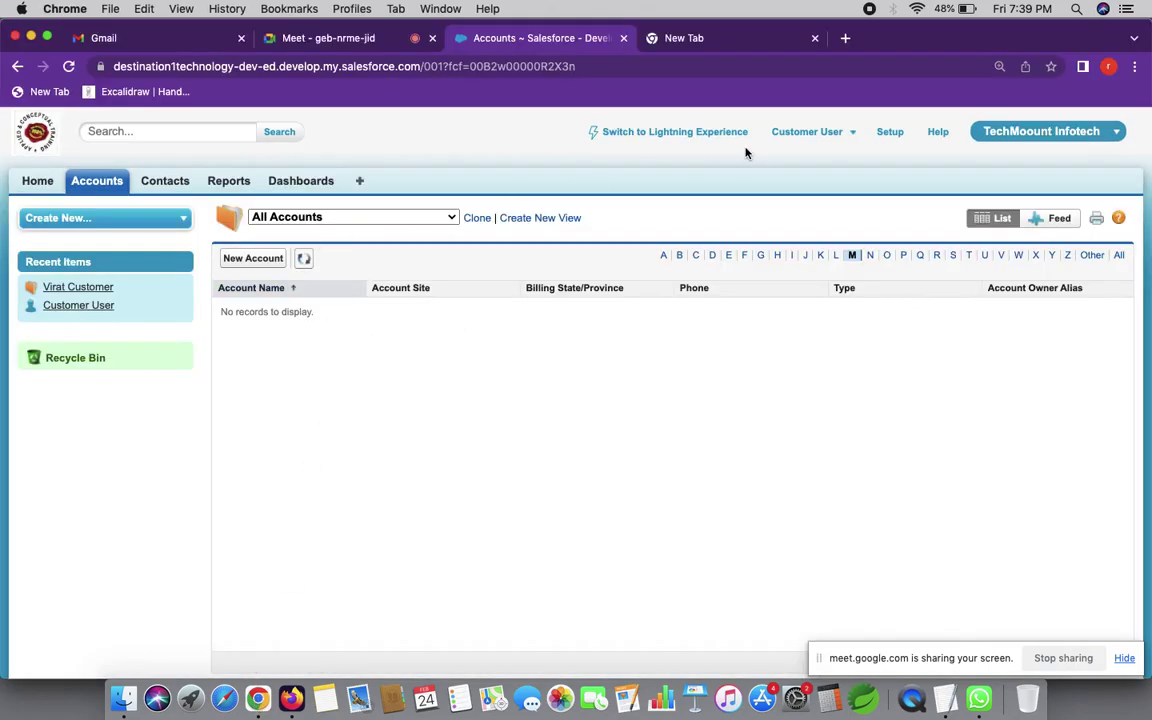
click(850, 133)
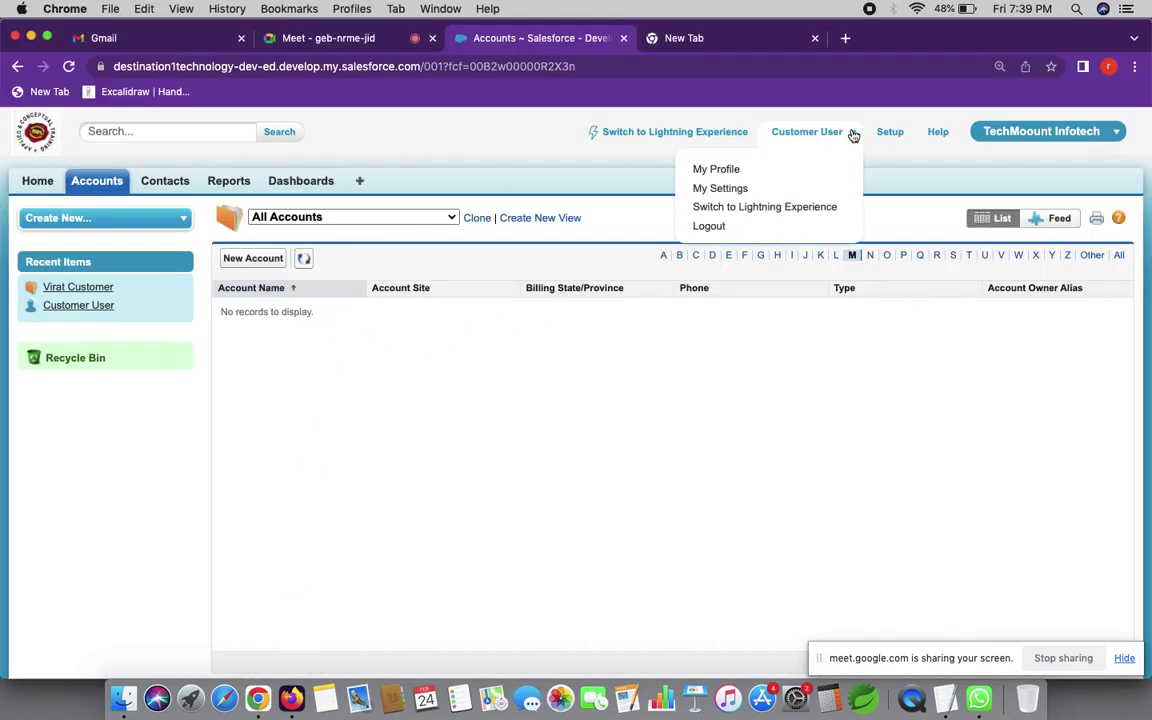
click(720, 228)
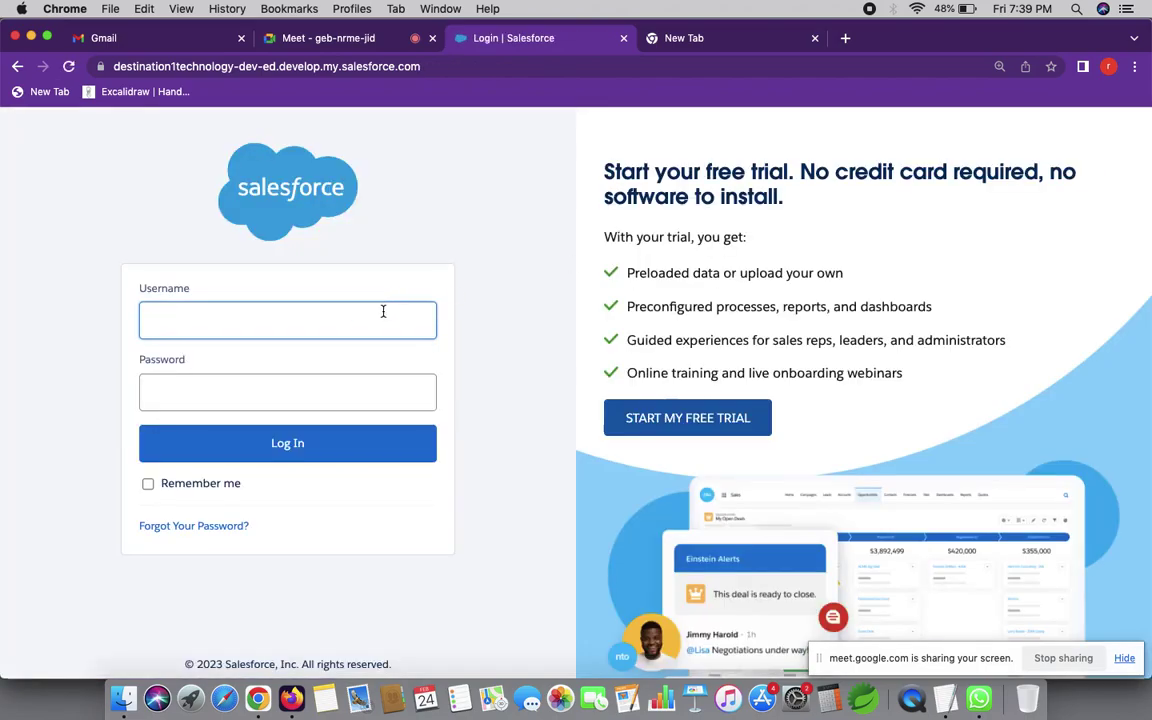
click(352, 324)
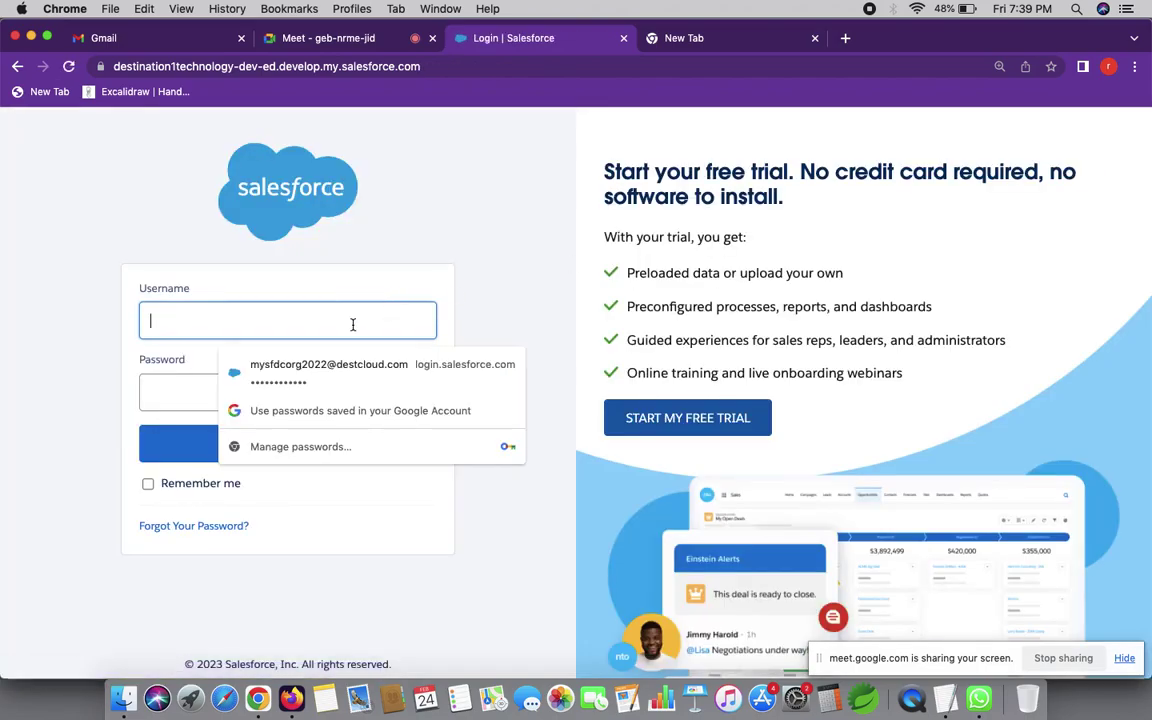
- Minimize the browser windows, find the Testing User entry in the TextEdit security notes, and copy its username
click(31, 37)
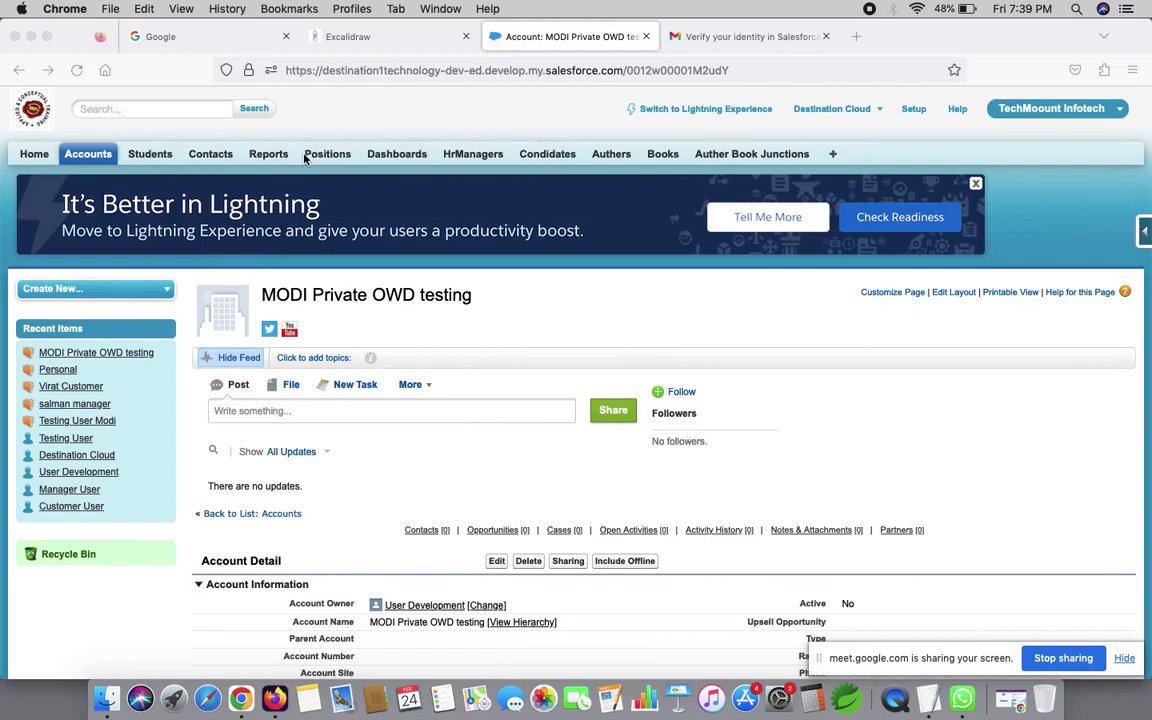
click(31, 36)
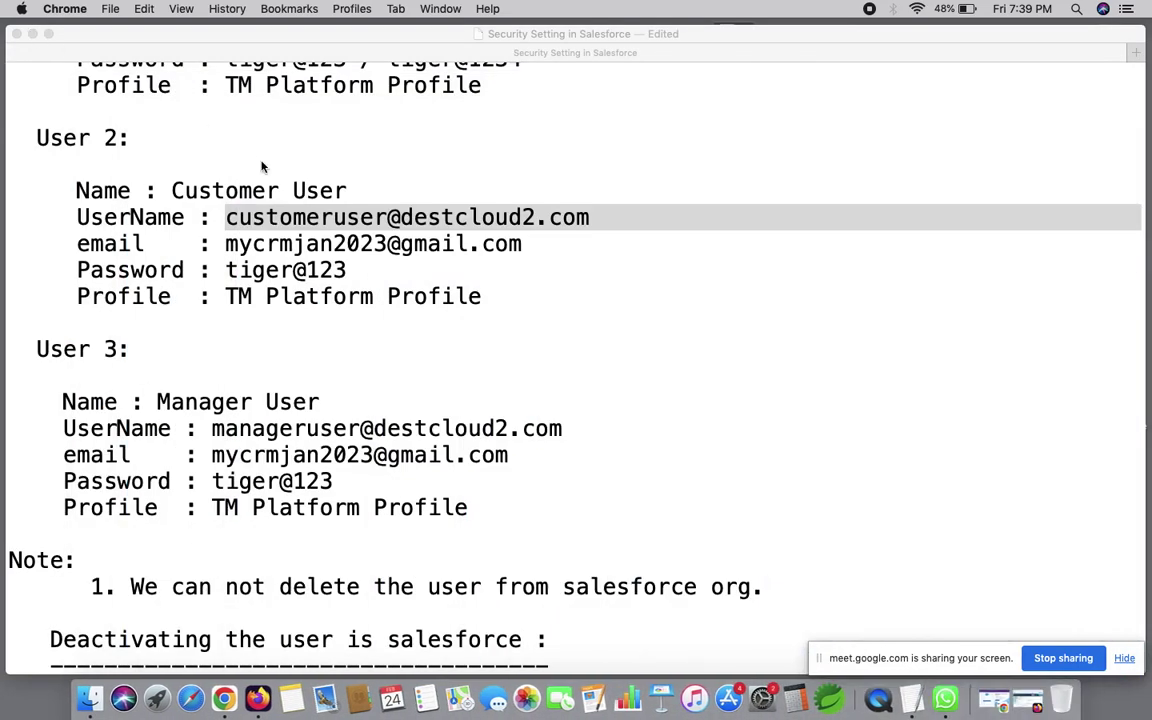
scroll(301, 381, up, 5)
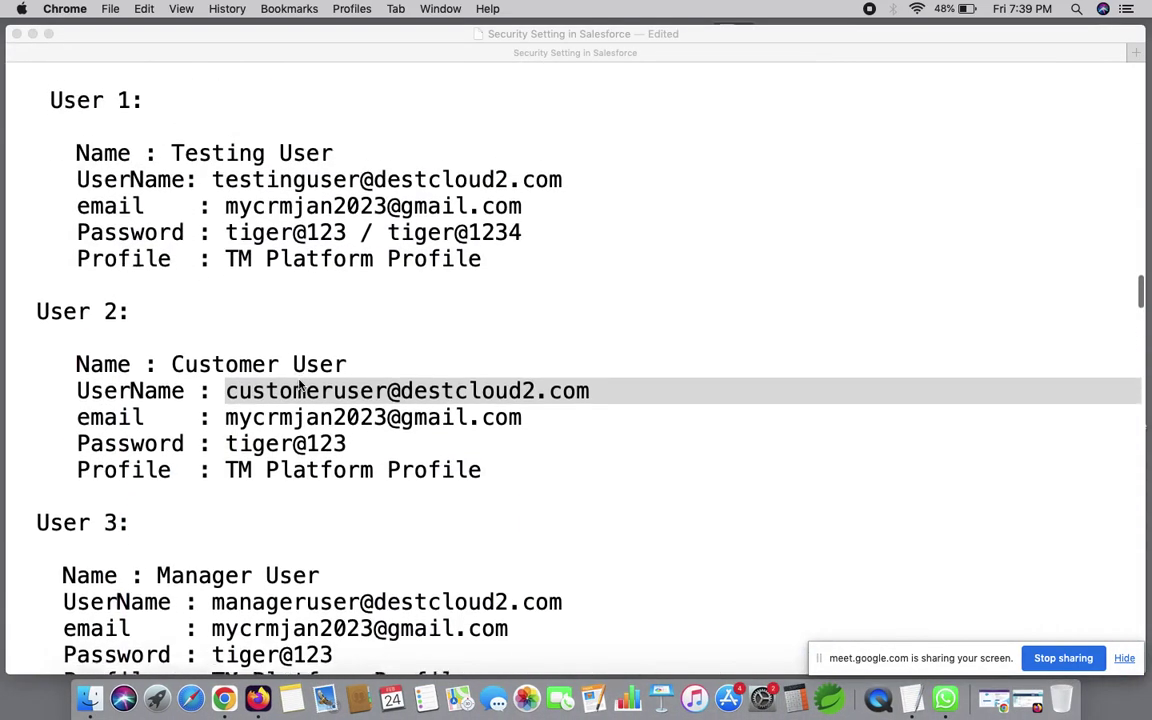
click(213, 200)
double_click(213, 200)
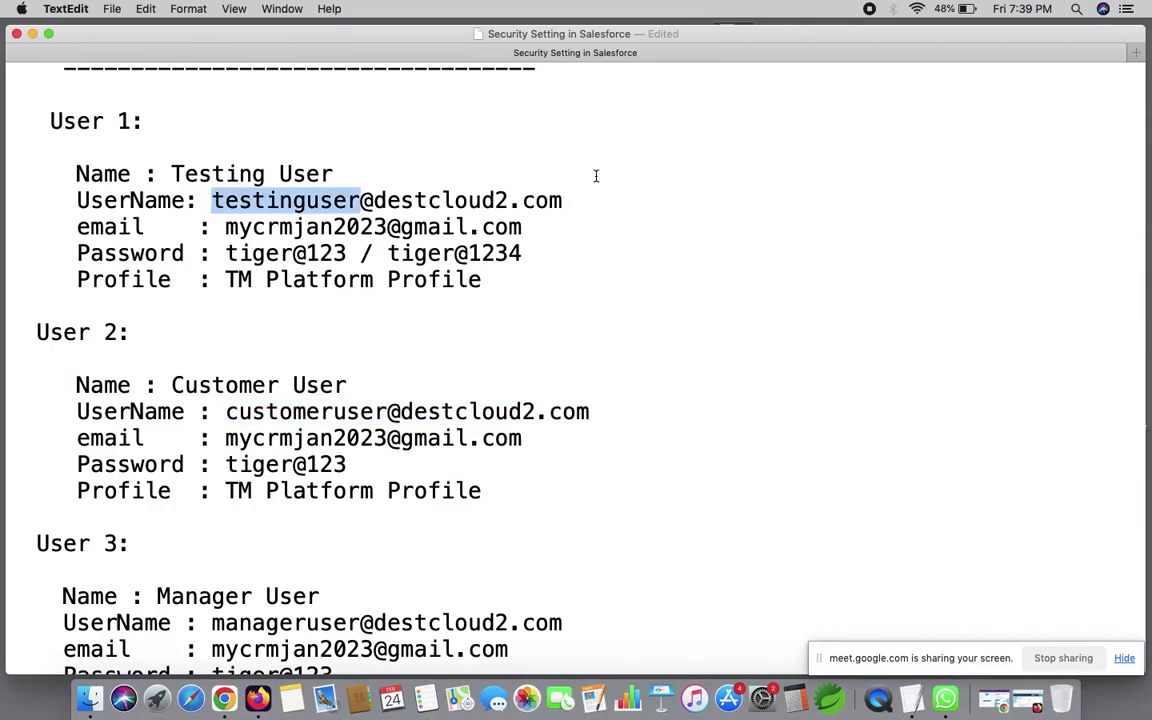
shift+click(567, 200)
key(super+c)
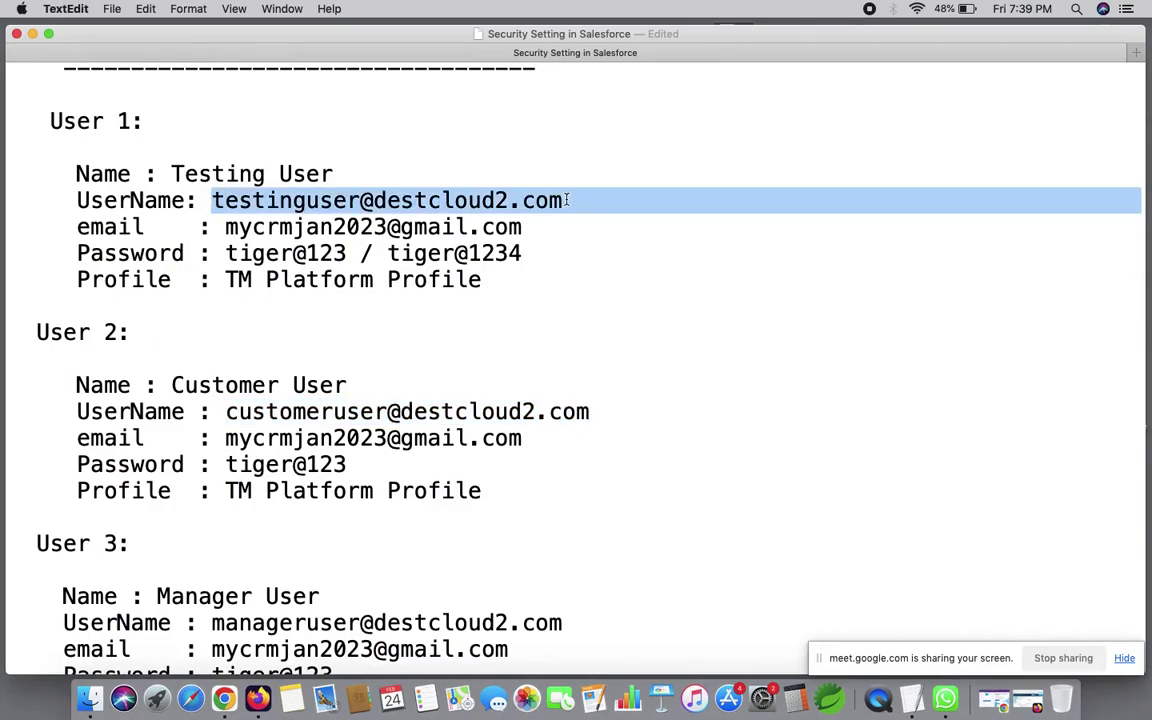
- Switch to Chrome and paste the testing user's username on the Salesforce login page
click(224, 698)
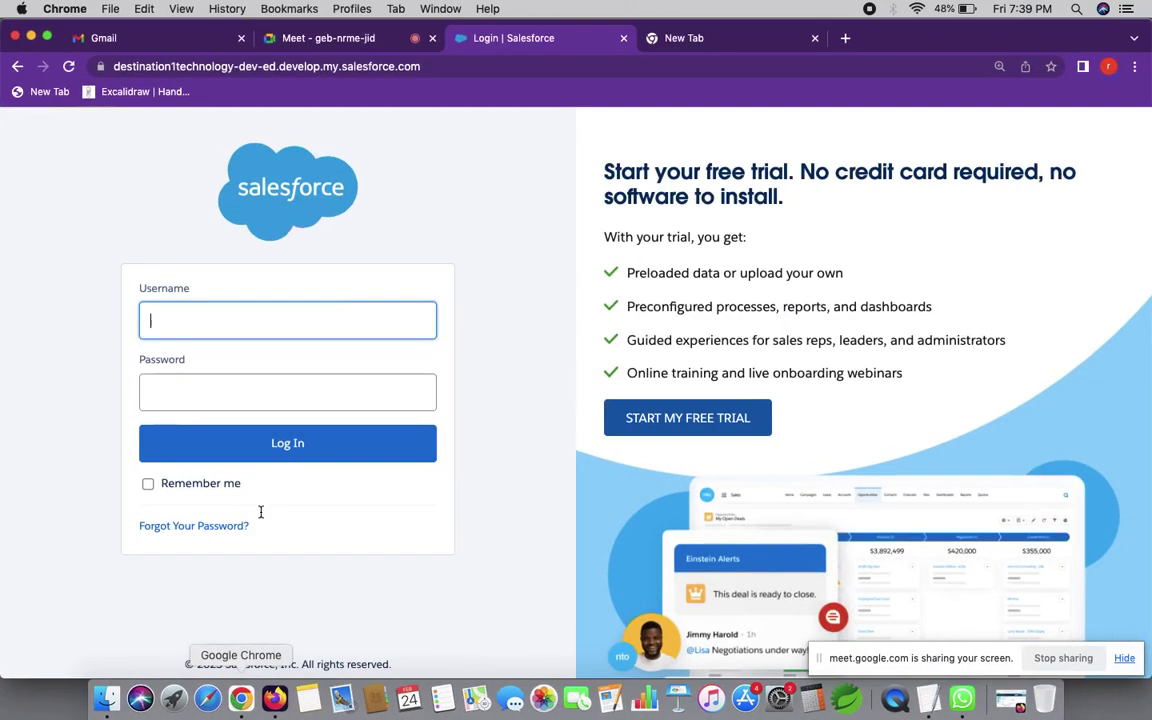
click(308, 320)
key(super+v)
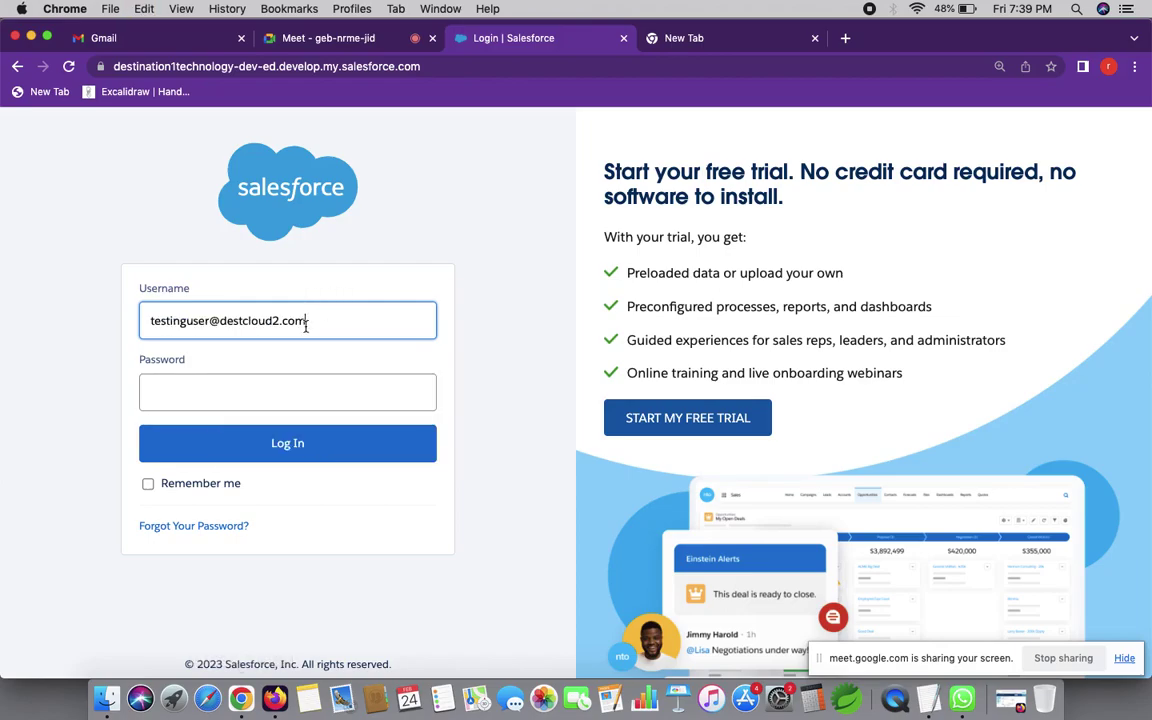
- Enter the account password for the testing user, log in to Salesforce, and postpone the mobile phone registration
click(285, 402)
text(p)
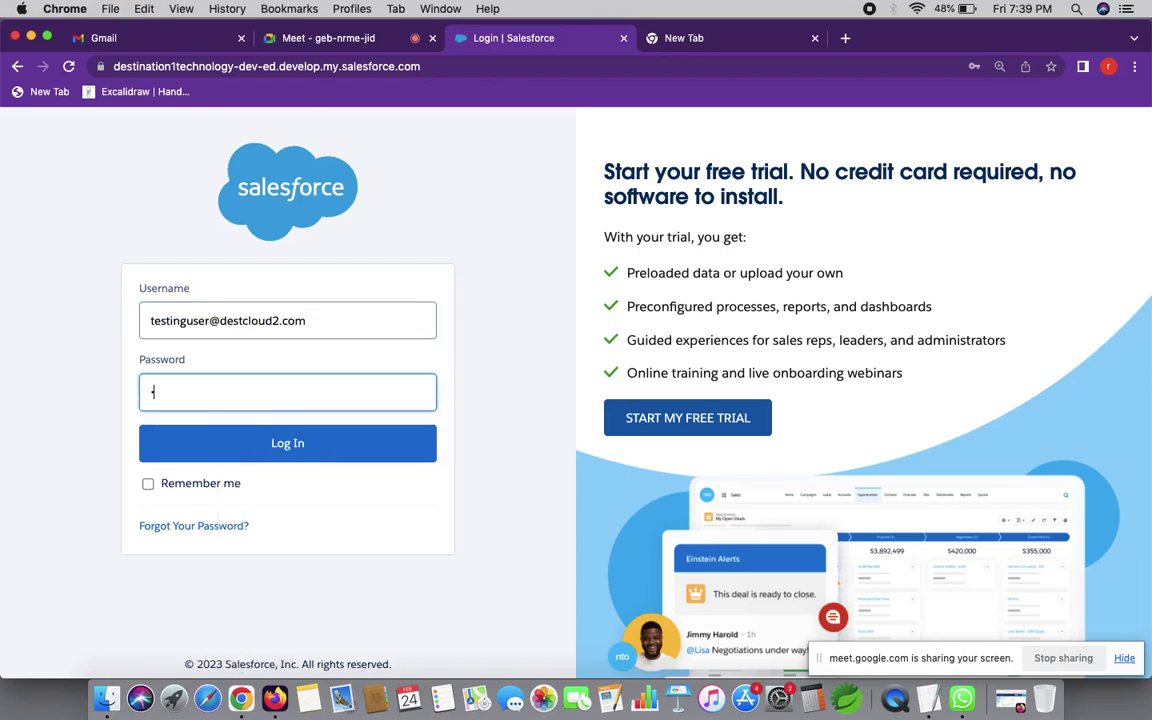
text(••••••)
click(289, 443)
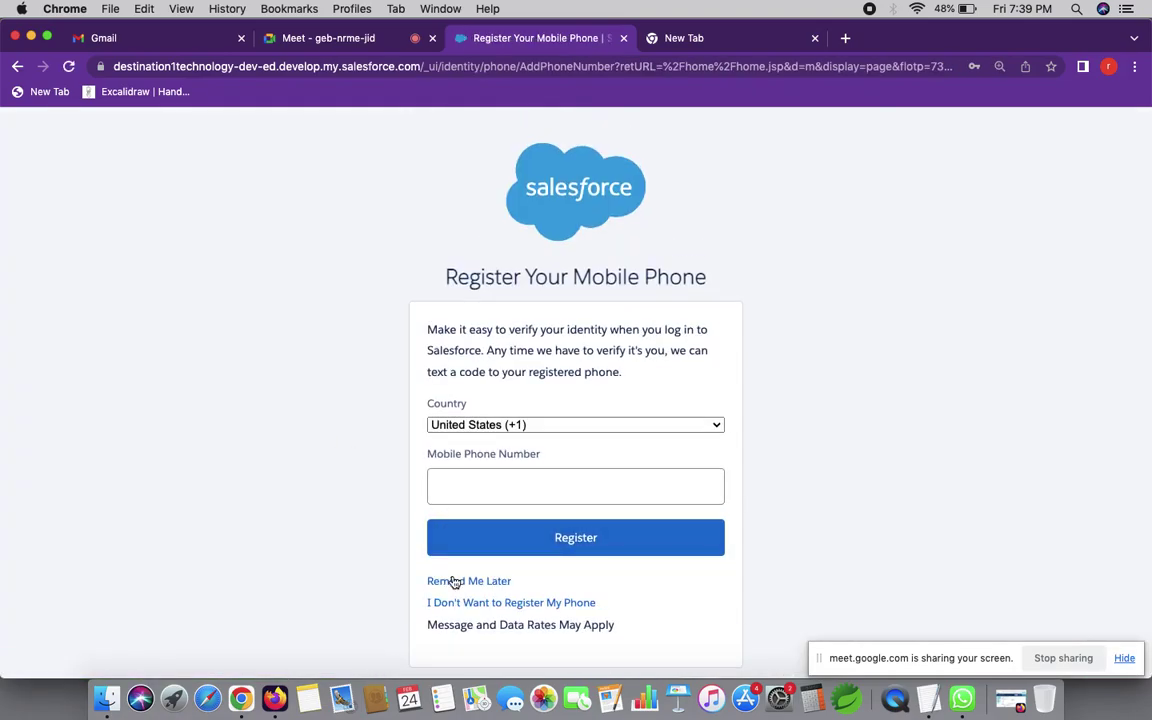
click(455, 582)
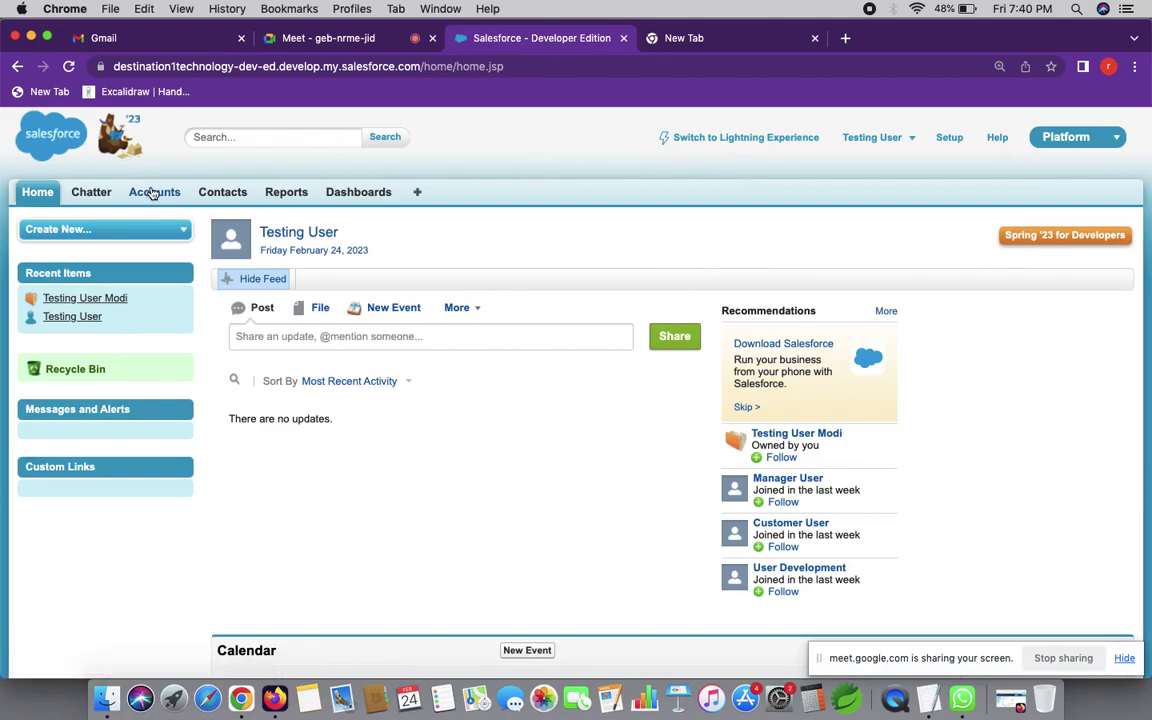
- Start a new account as the testing user with the Personal Loan record type
click(152, 193)
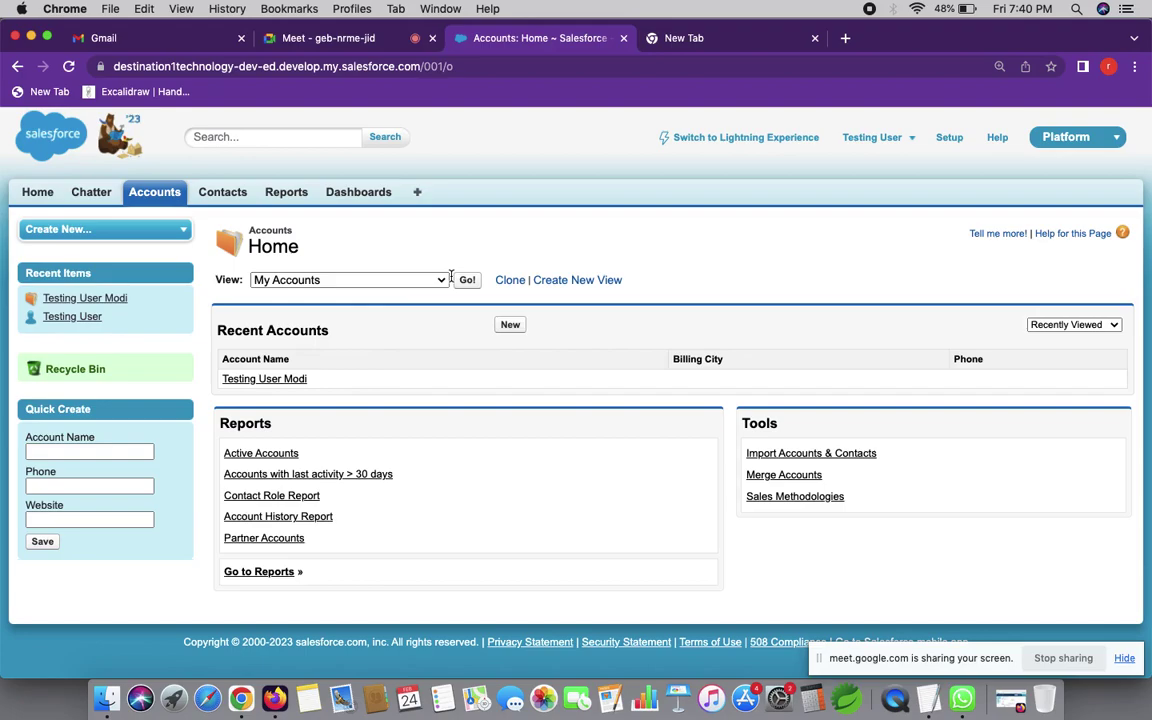
click(509, 325)
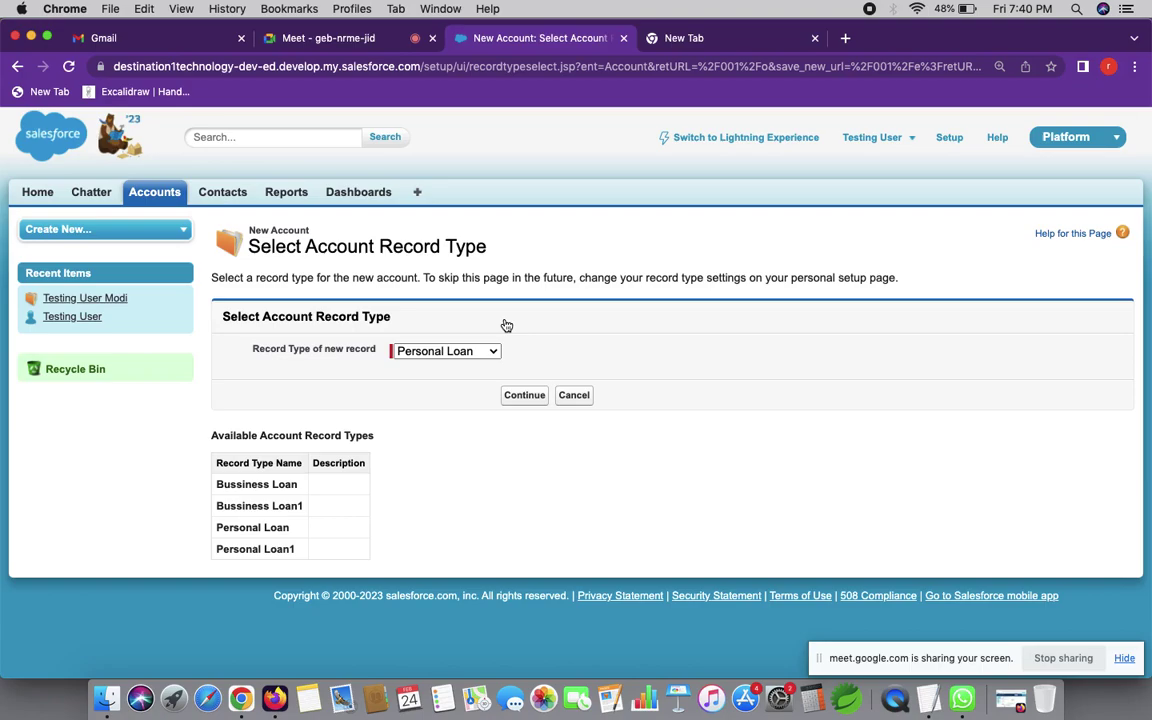
click(514, 400)
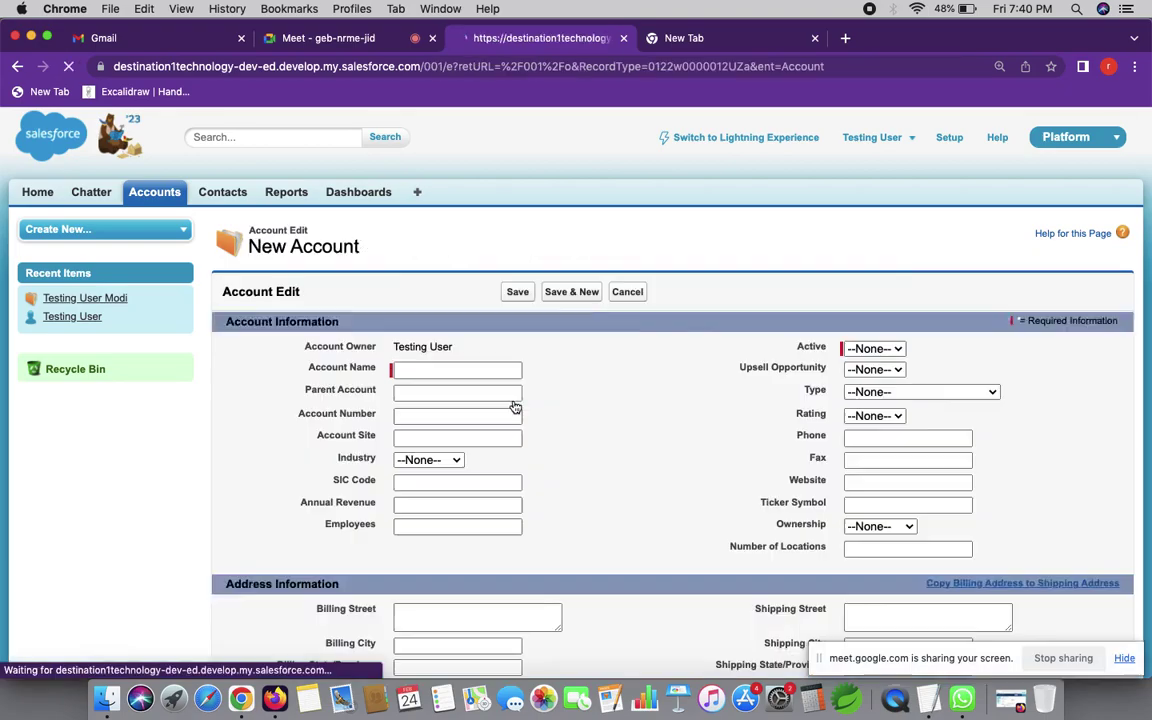
- Name the new account "modi OWD tesing user"
click(468, 368)
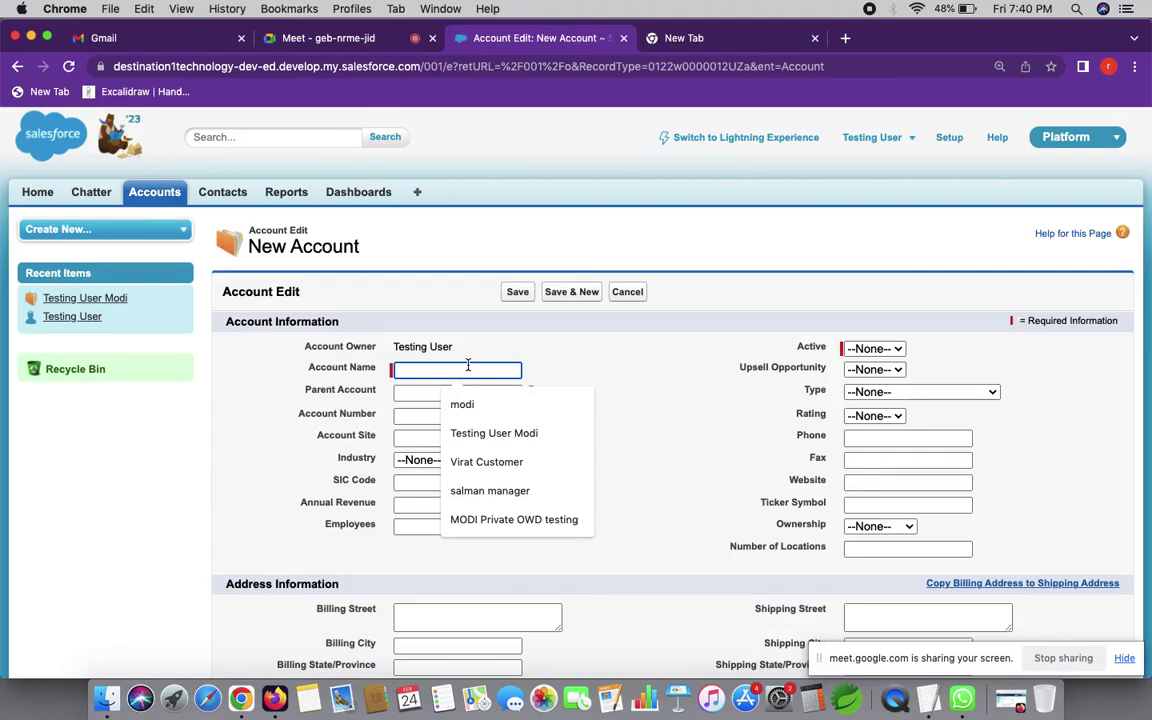
click(455, 404)
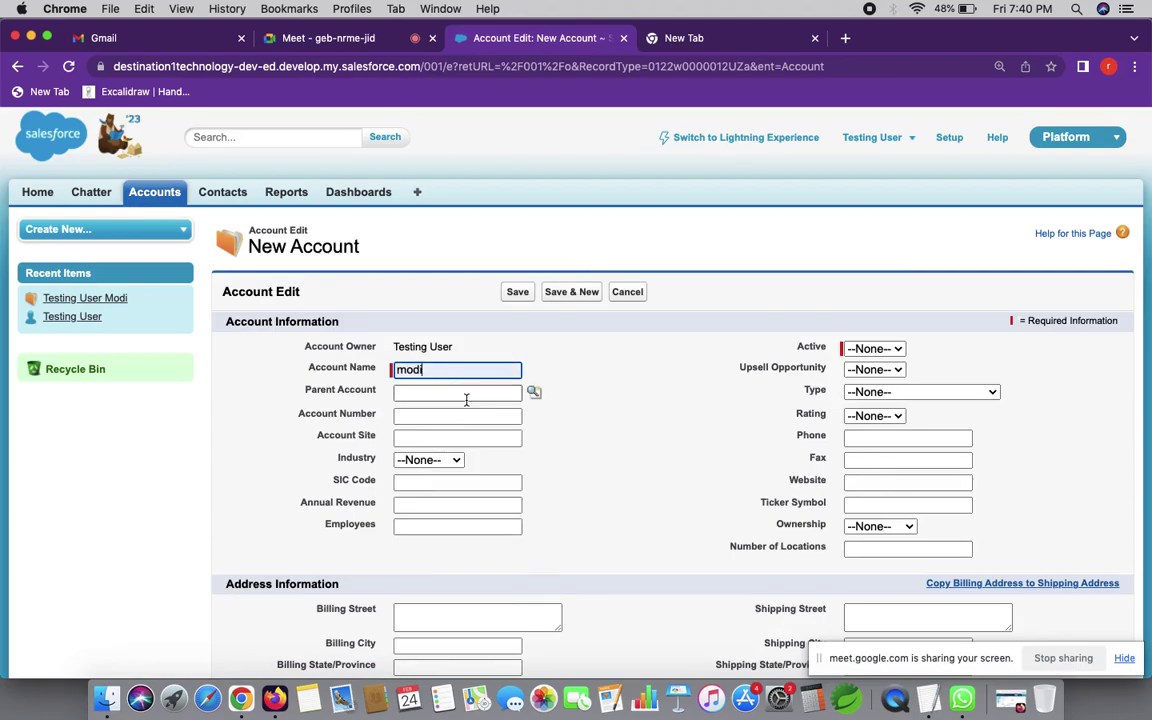
text(Te)
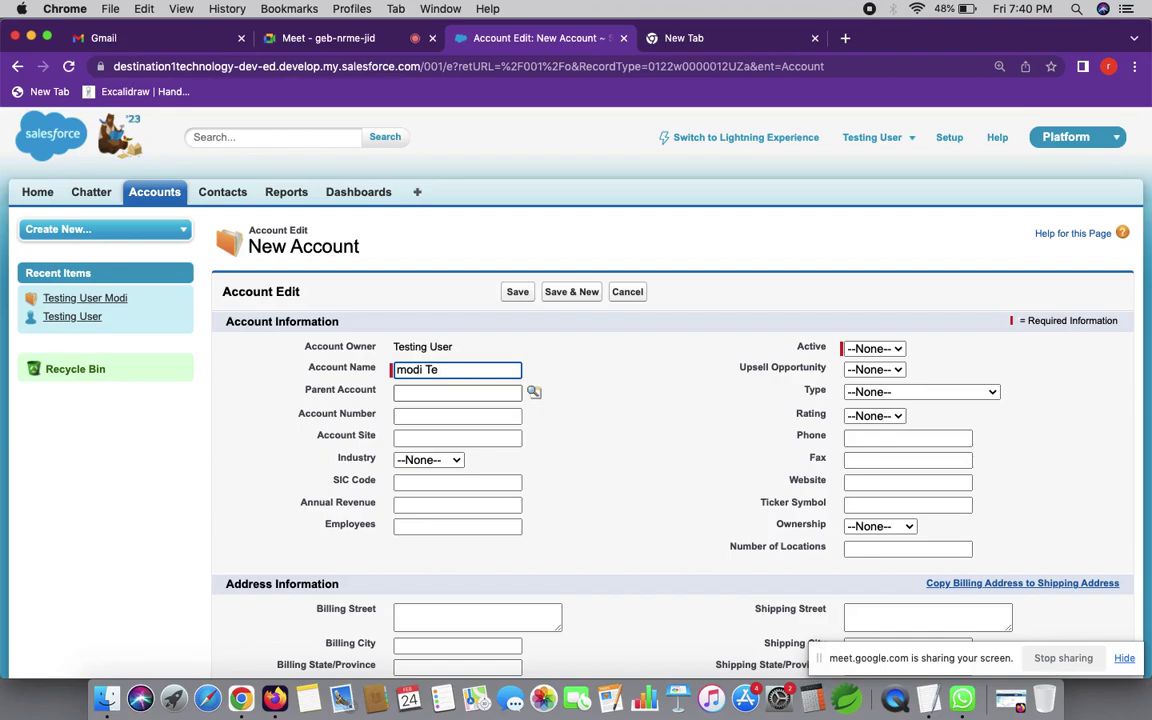
key(BackSpace)
key(BackSpace)
text(OWD tesing user)
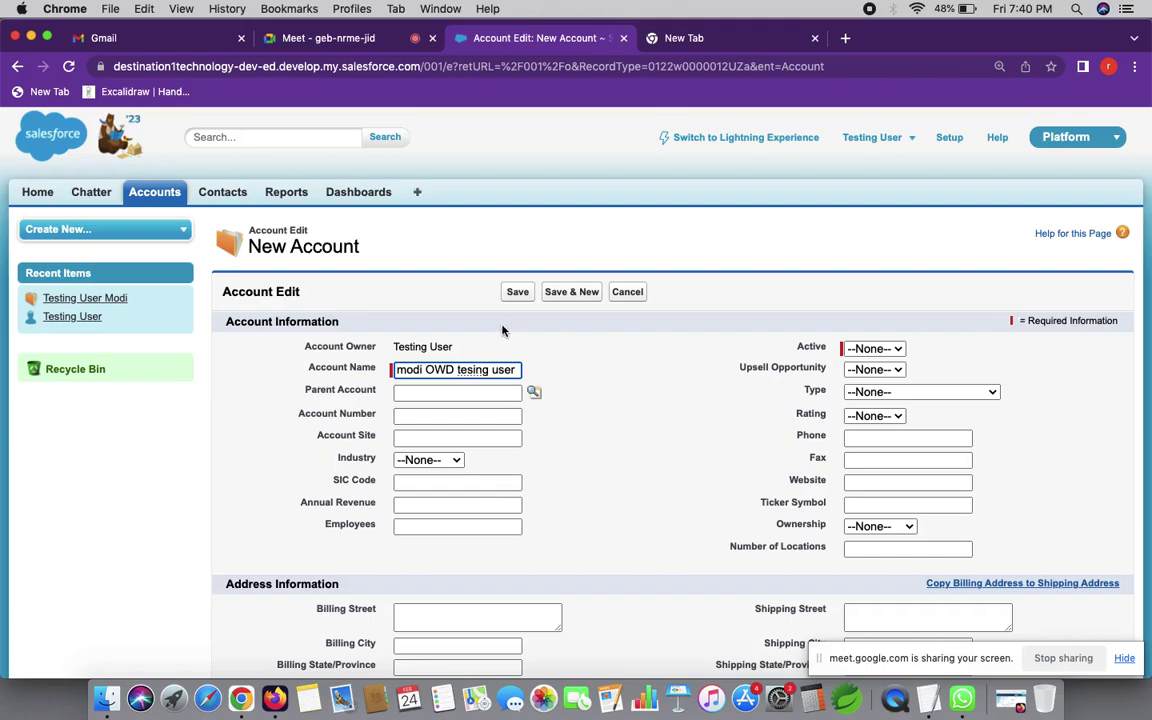
- Set the new account's required Active value to No and save the account
click(517, 293)
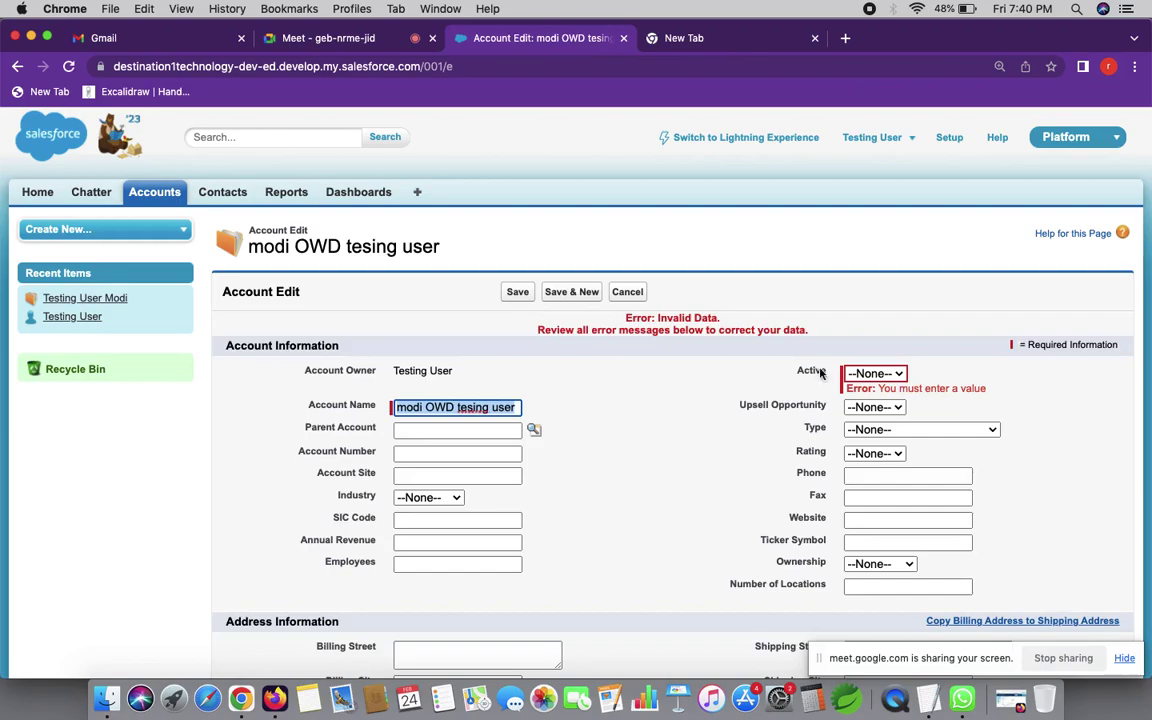
click(857, 375)
click(860, 386)
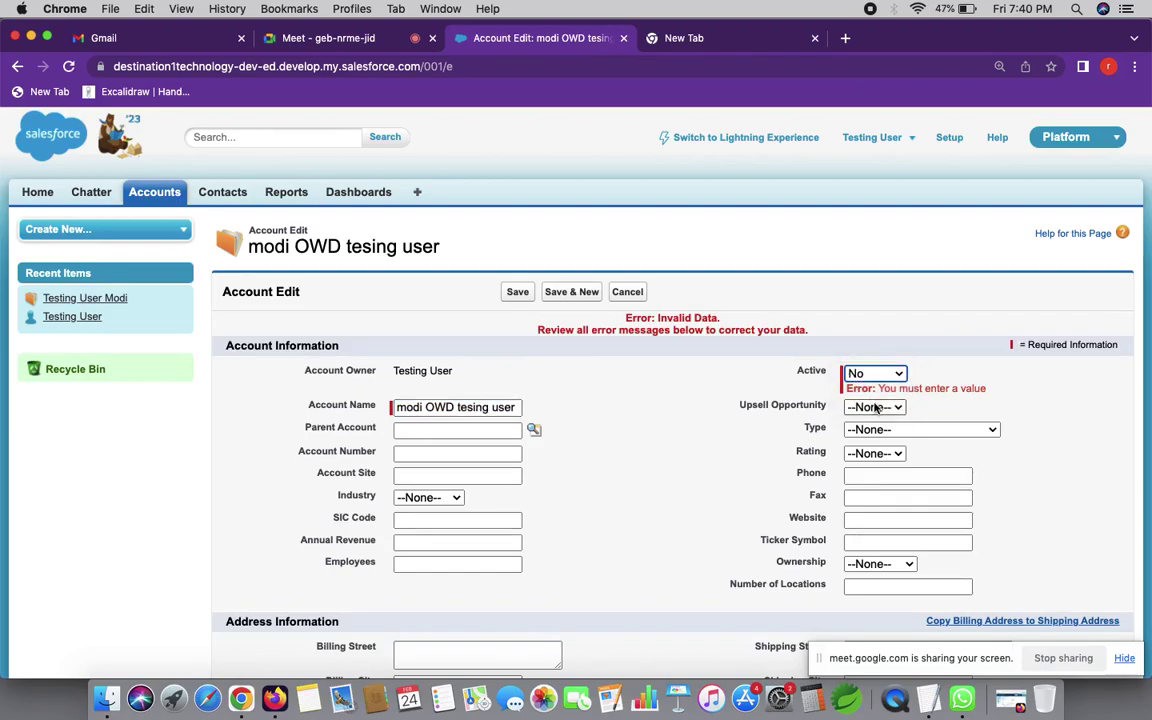
scroll(958, 411, down, 5)
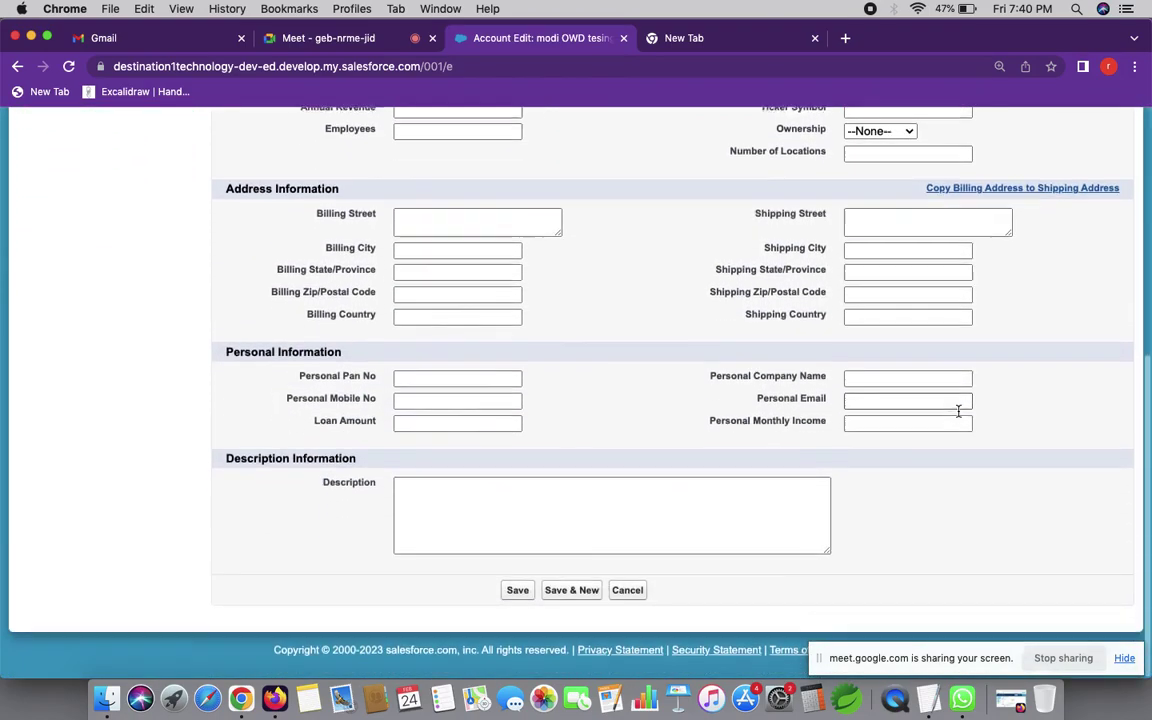
scroll(958, 411, up, 5)
scroll(760, 442, down, 3)
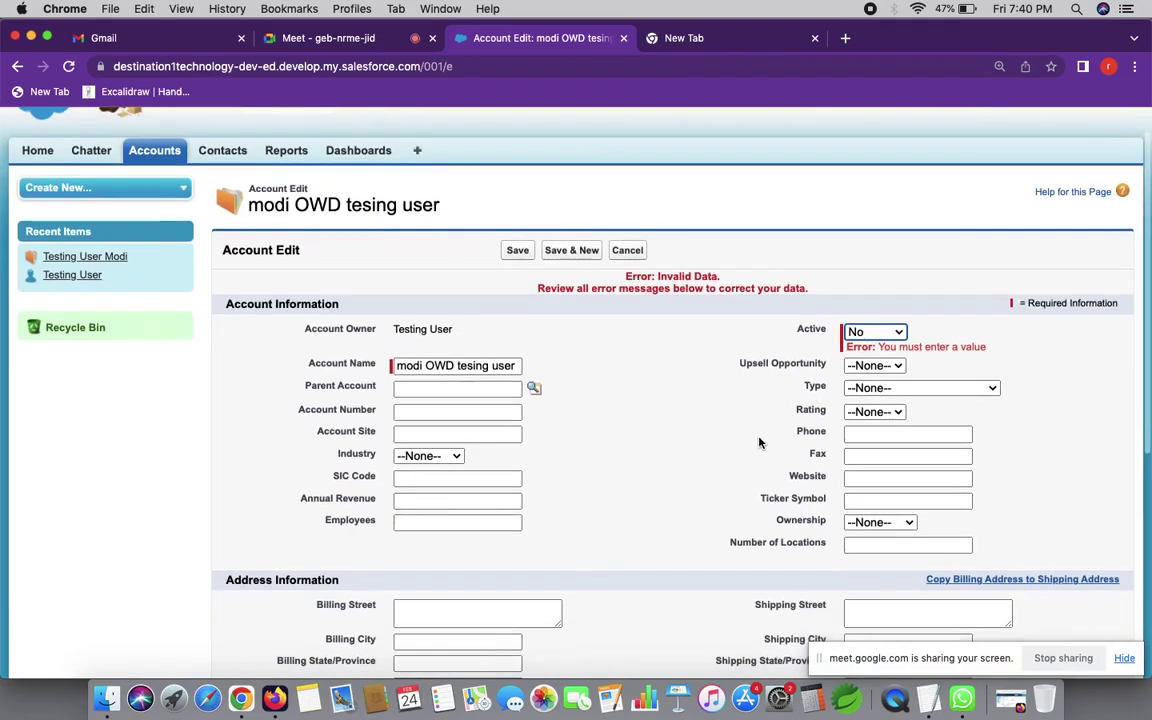
scroll(689, 378, up, 1)
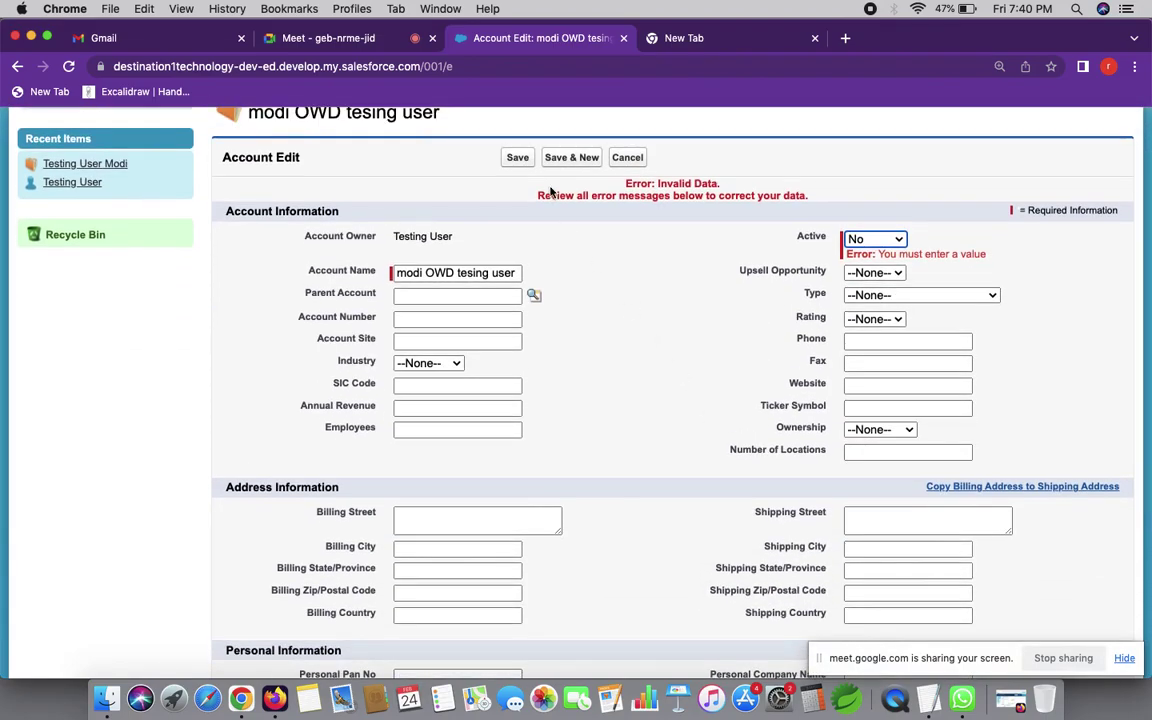
click(522, 160)
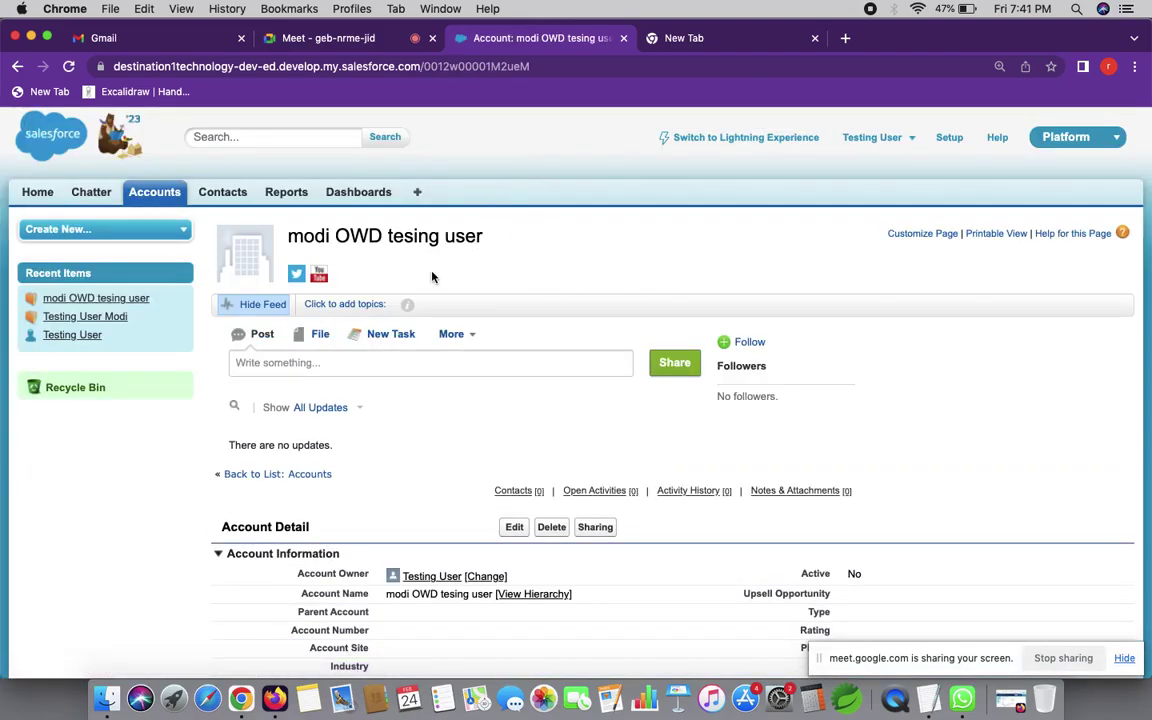
- Switch to Firefox and, as the administrator, examine the All Accounts list, filtering it to names starting with M and opening MODI Private OWD testing
click(275, 697)
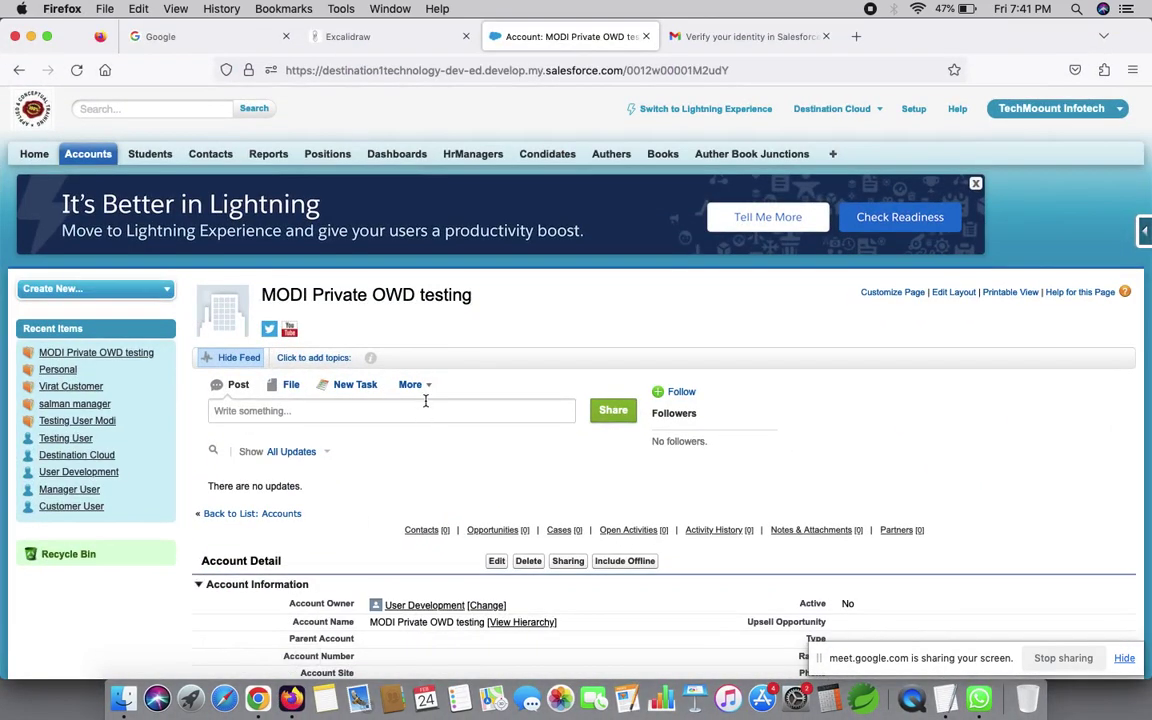
click(386, 36)
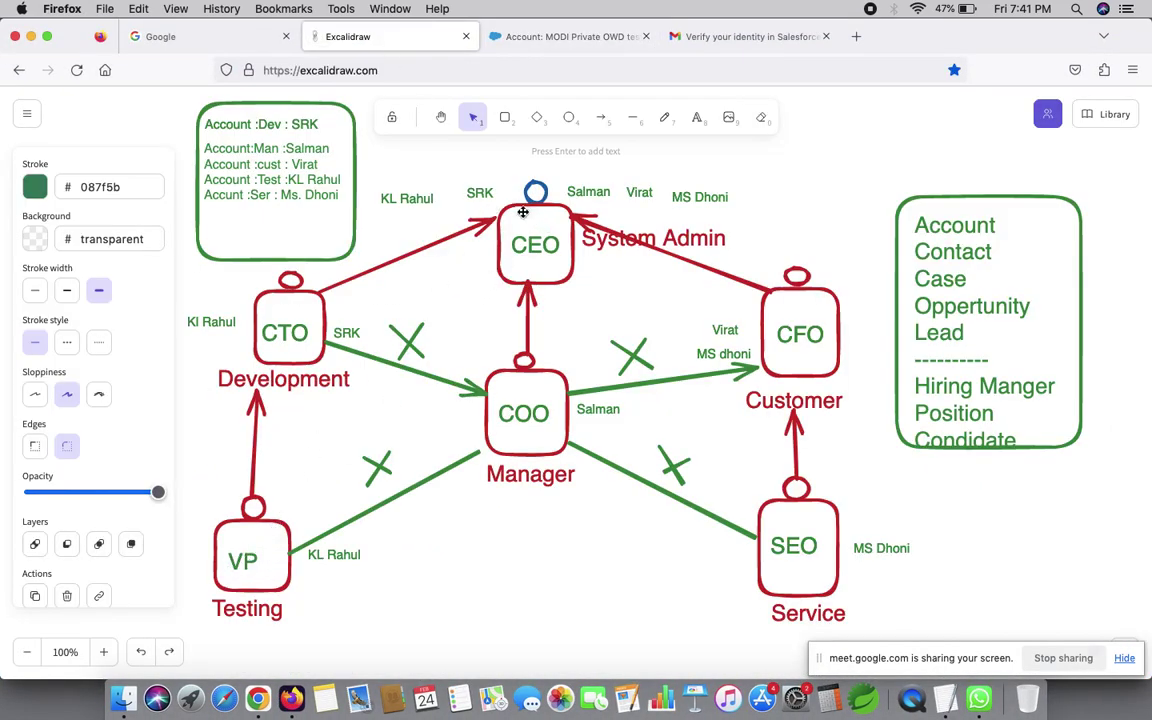
click(514, 34)
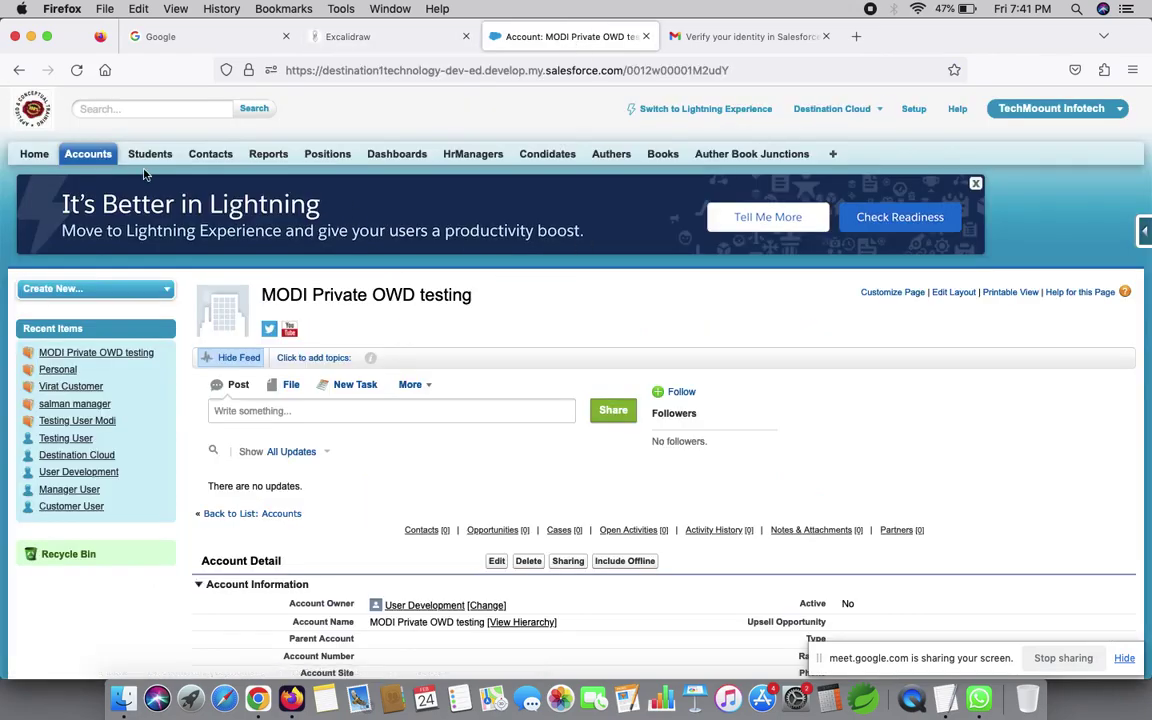
click(97, 161)
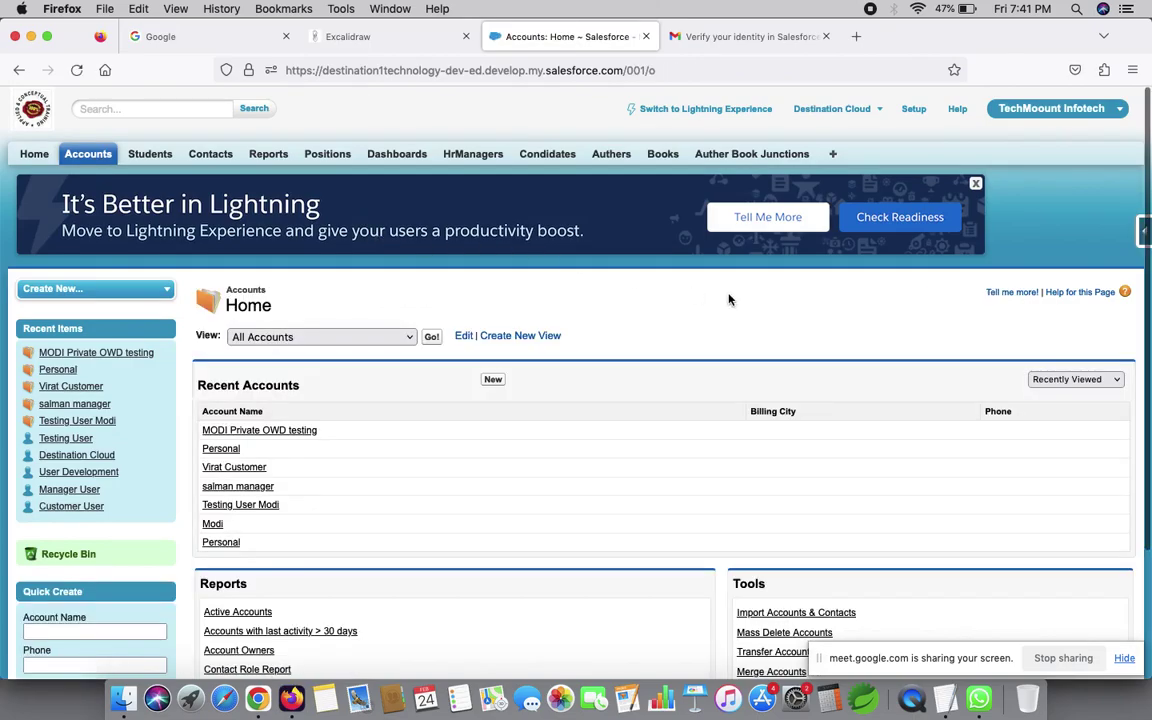
click(433, 342)
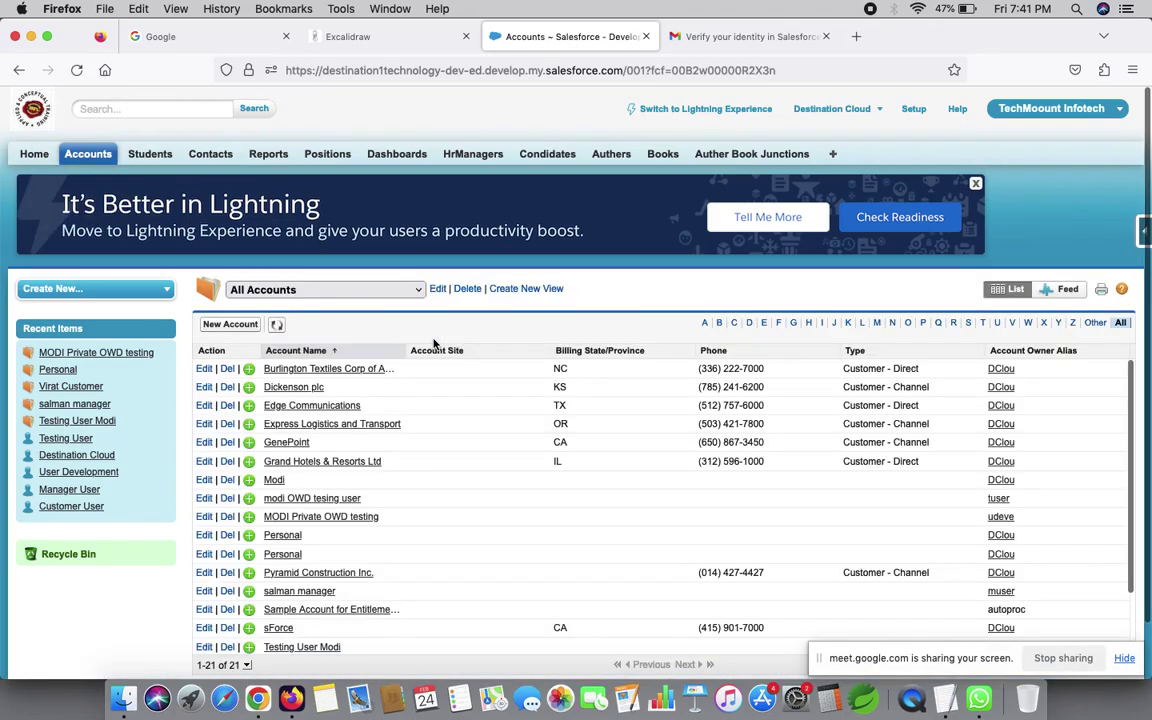
click(878, 323)
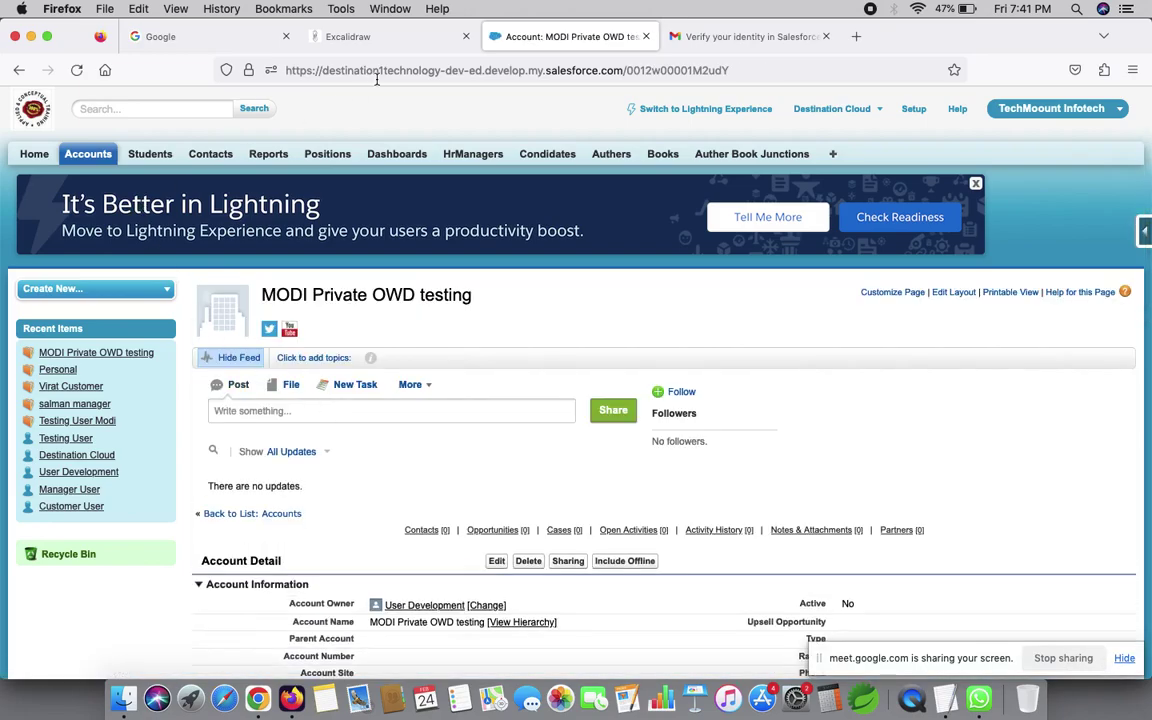
- Recheck the role hierarchy diagram, find the Users list in Setup by searching "user", and log in as the development user
click(372, 36)
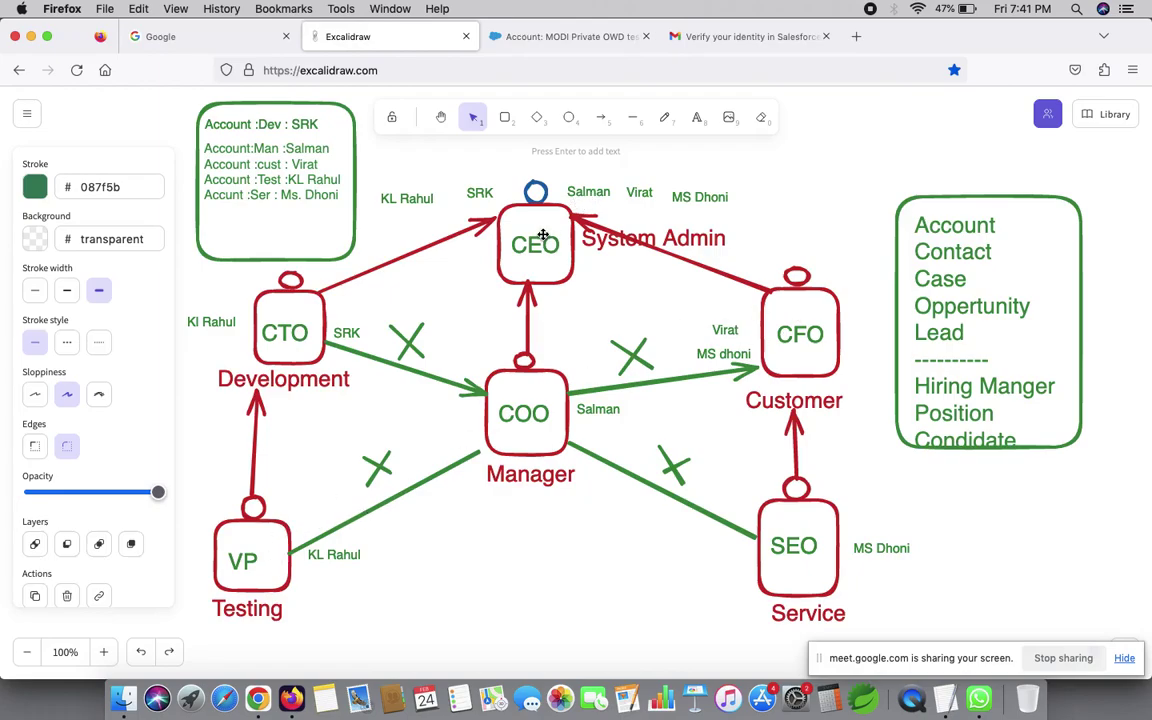
click(540, 38)
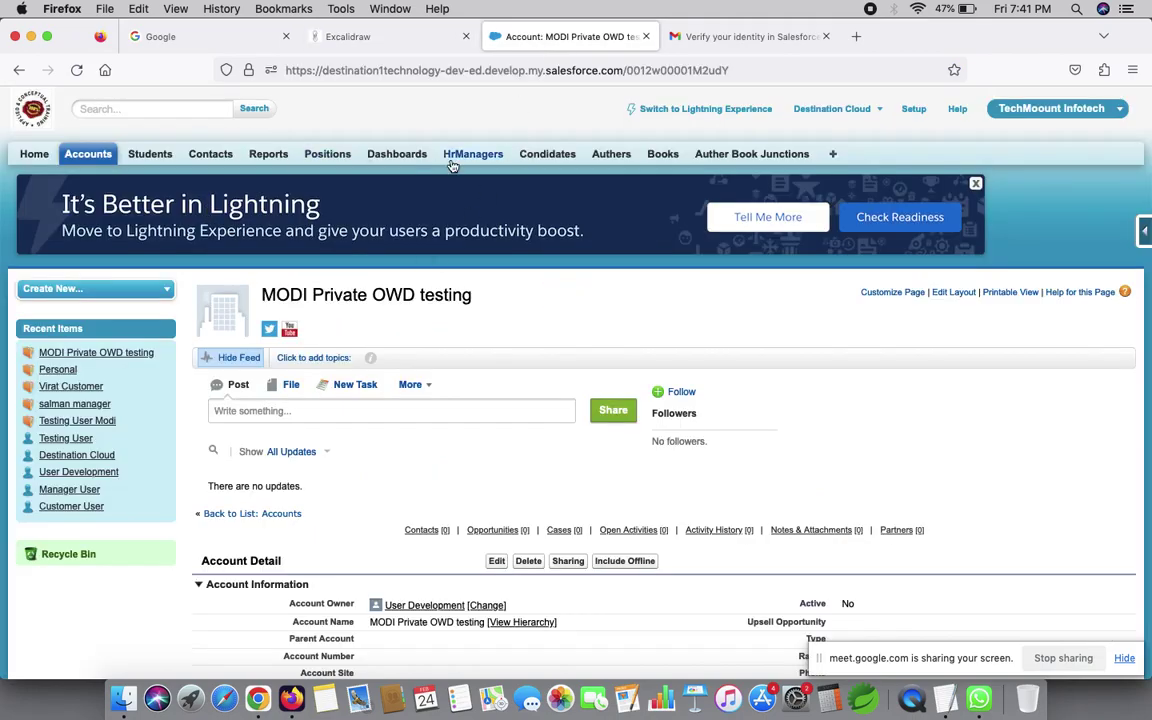
click(96, 163)
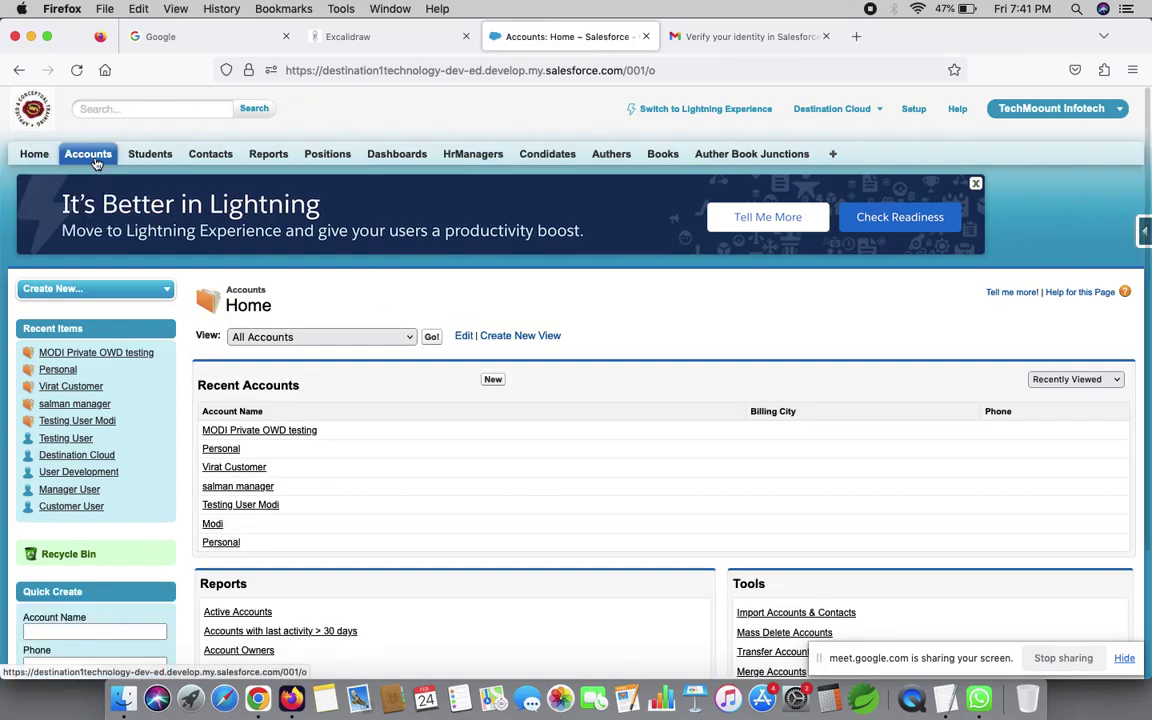
click(42, 158)
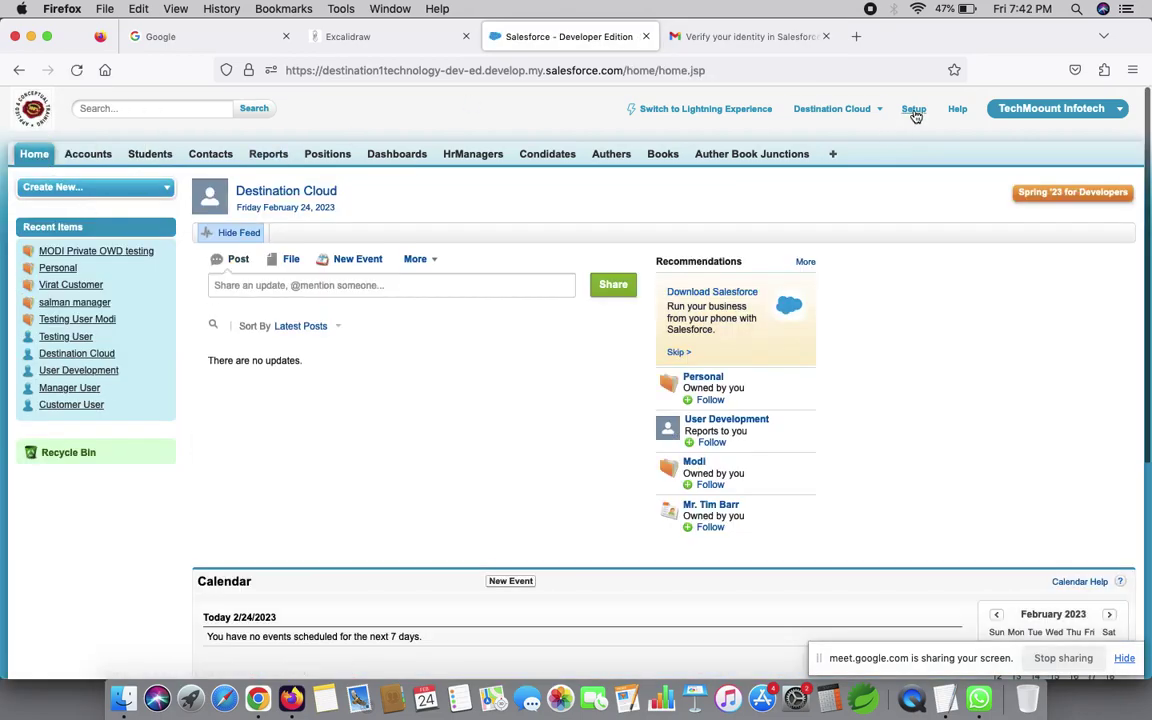
click(914, 112)
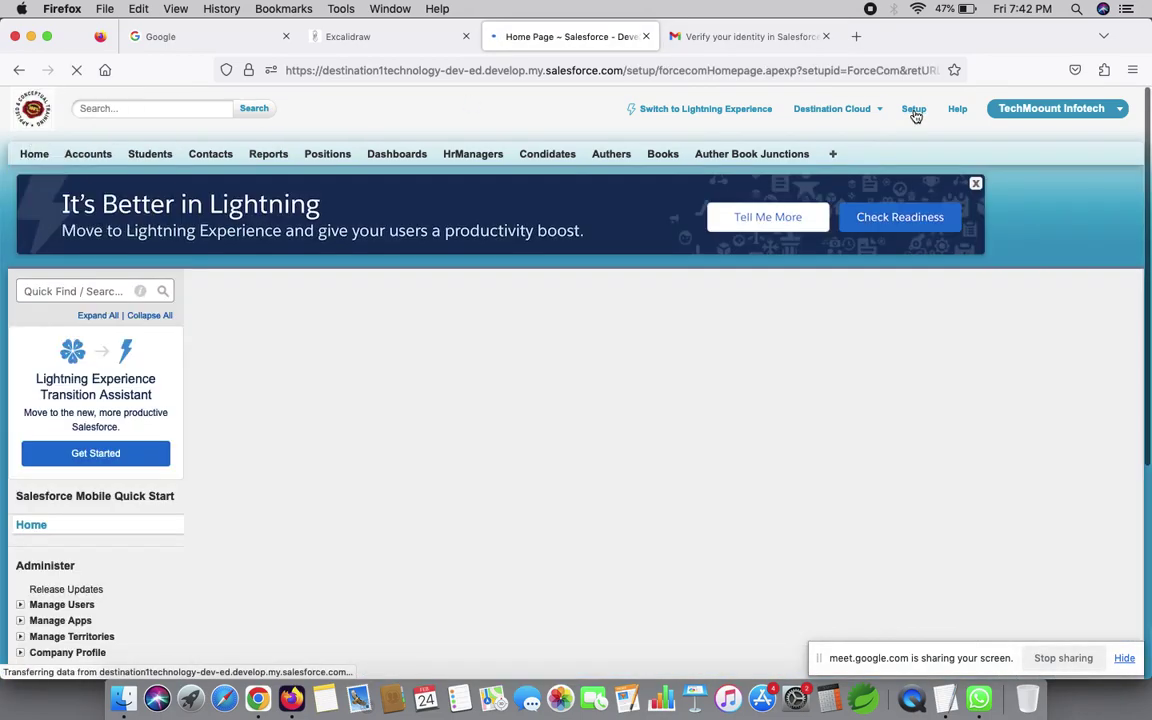
text(user)
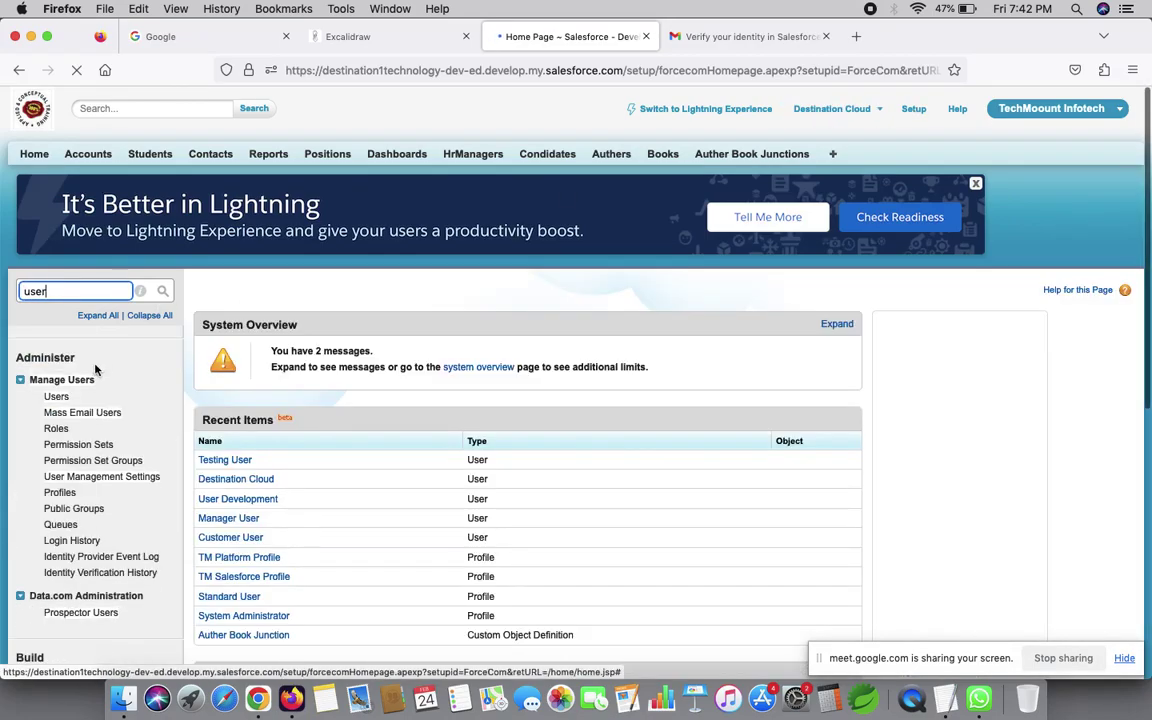
click(56, 397)
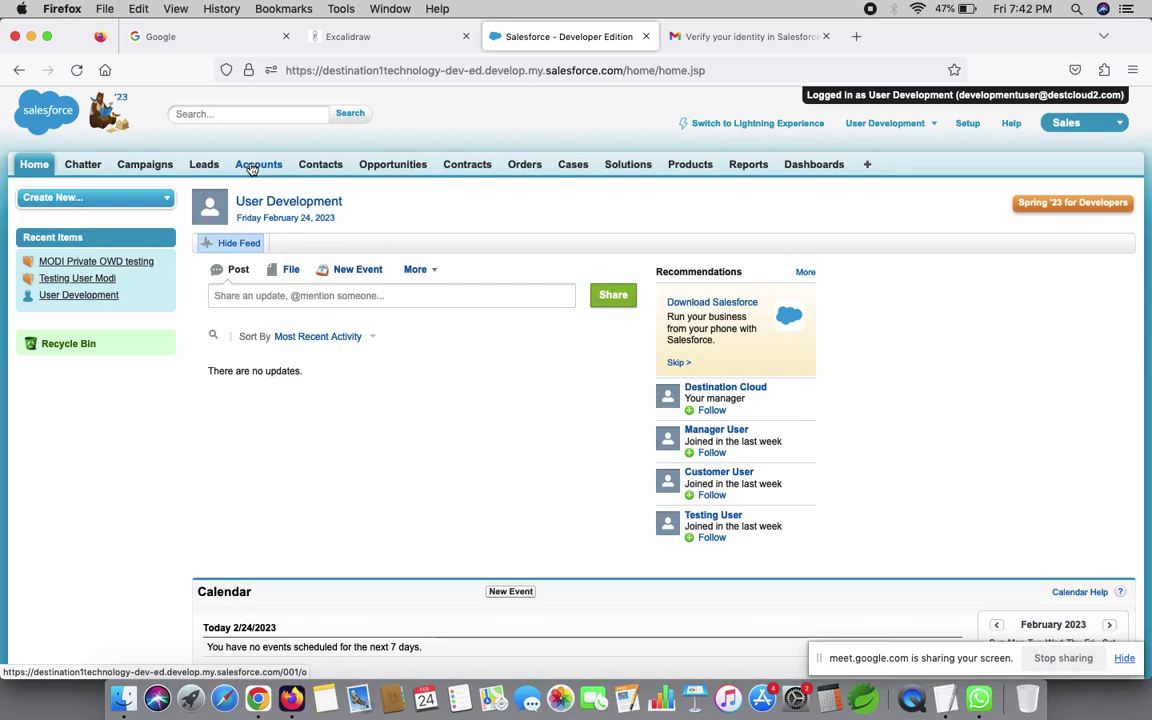
- Compare the development user's All Accounts list and the MODI Private OWD testing record with the role hierarchy diagram
click(332, 38)
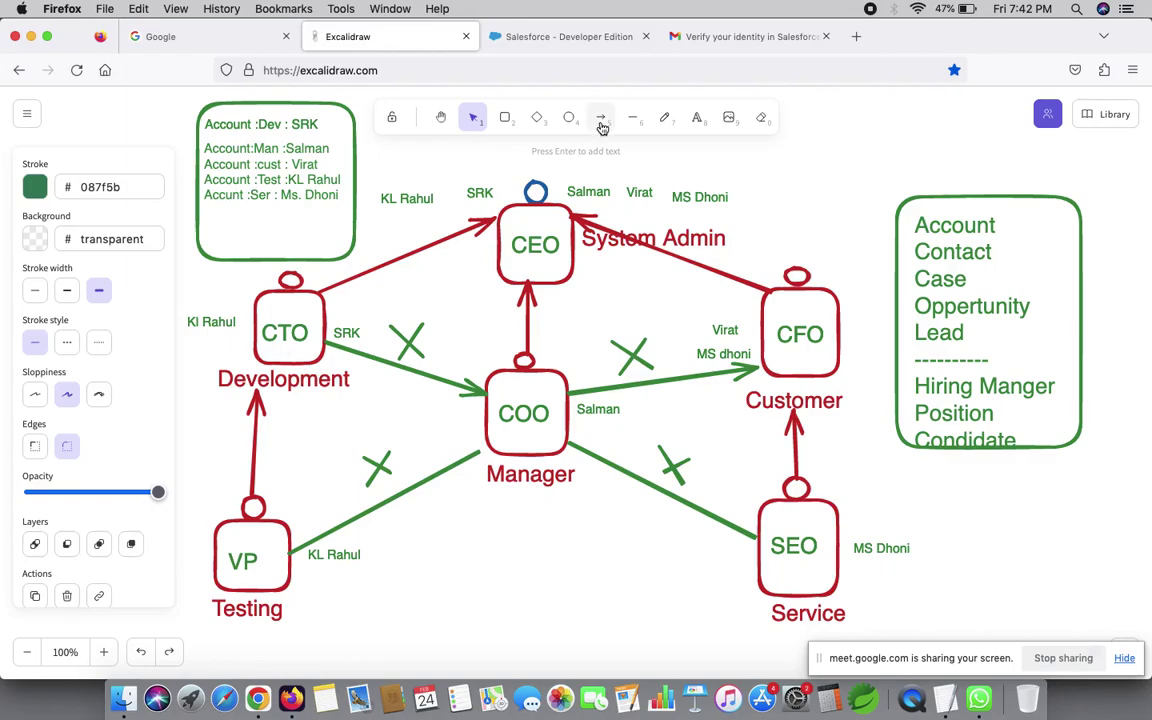
click(525, 38)
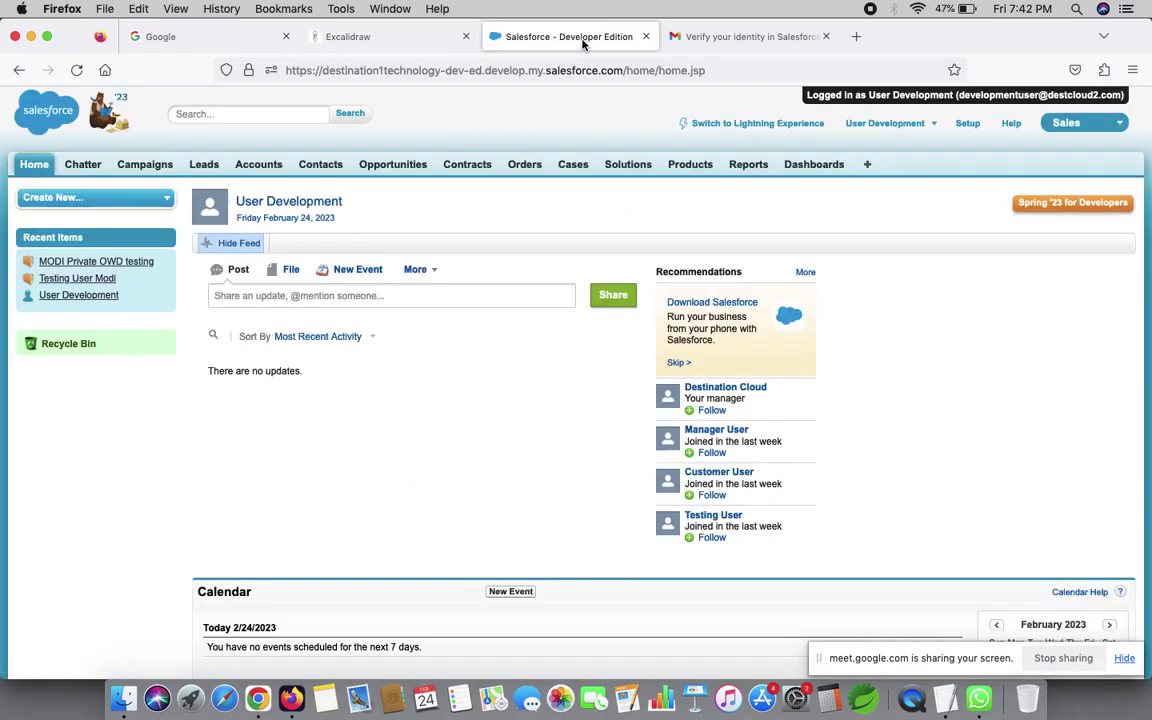
click(266, 166)
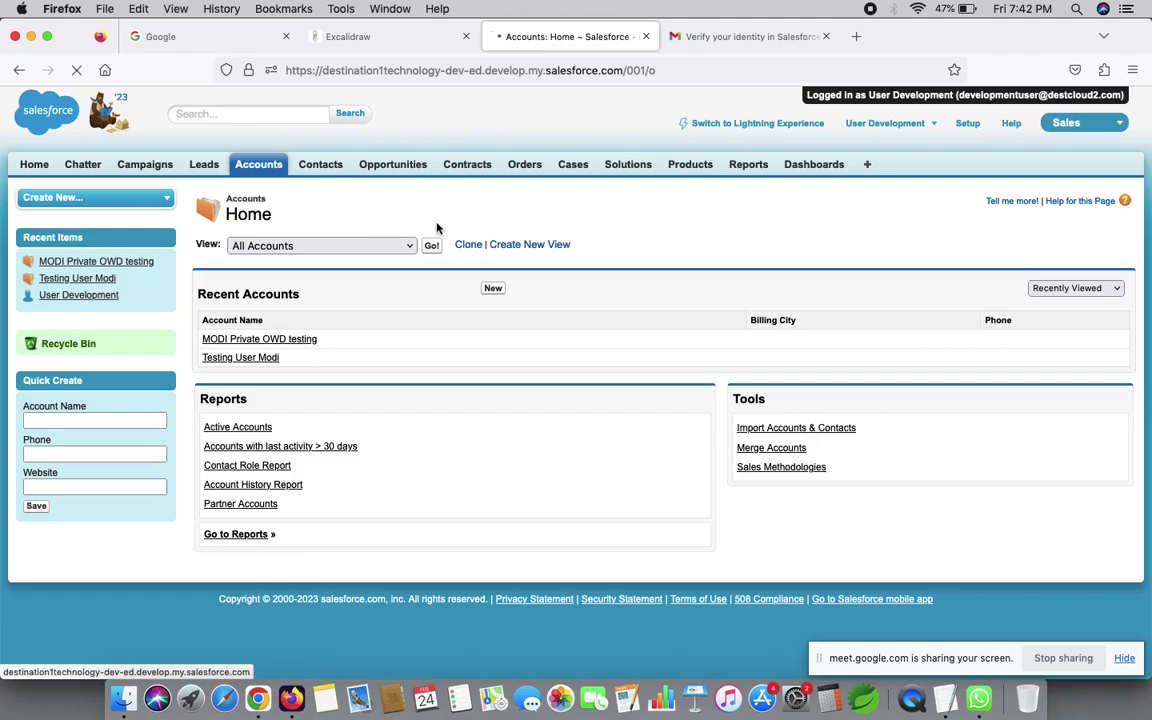
click(432, 247)
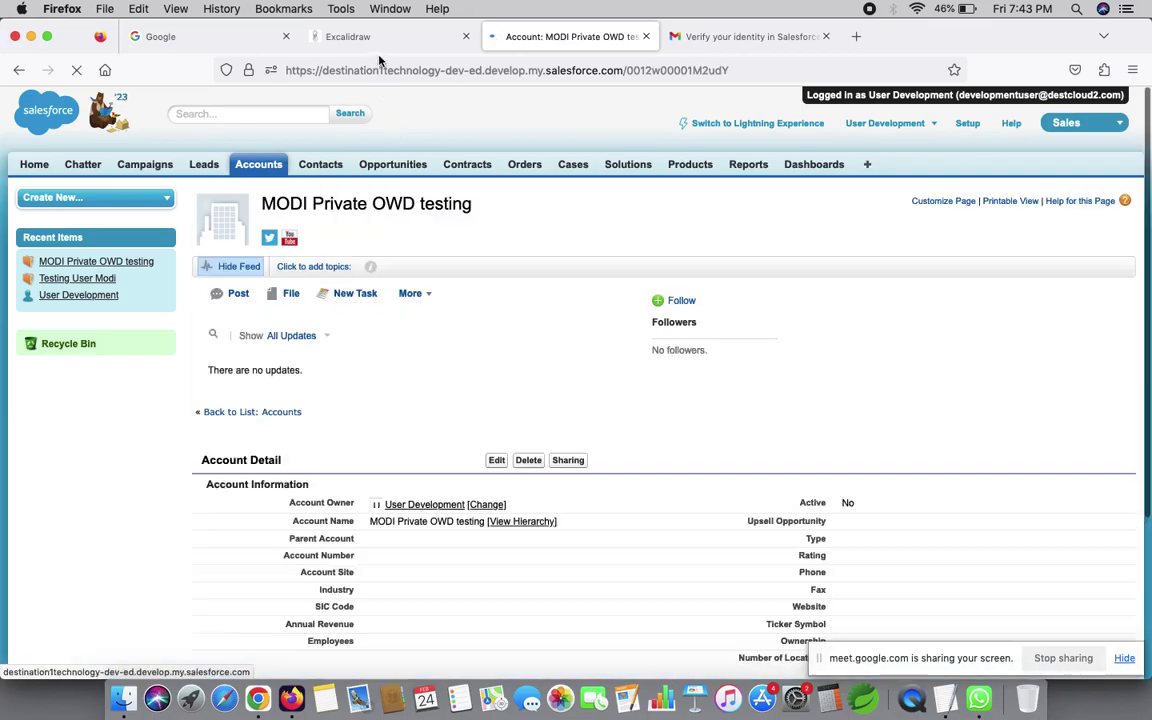
click(380, 40)
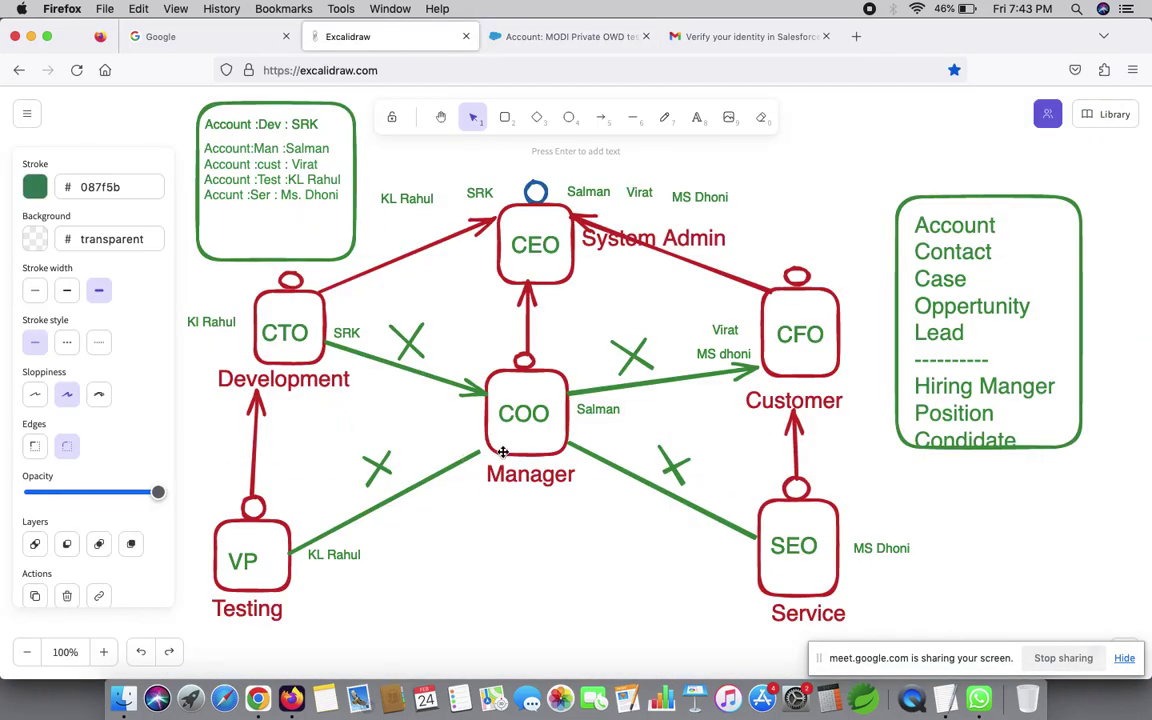